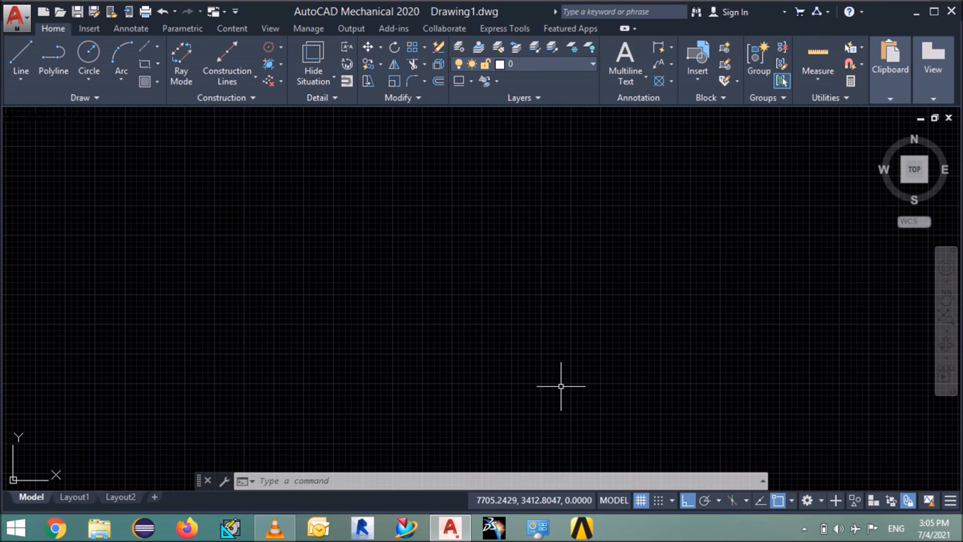
- Draw a single line 842 units long at 148° from a point near the middle of the drawing, with Ortho off
{"action": "type", "text": "l"}
{"action": "key", "text": "Return"}
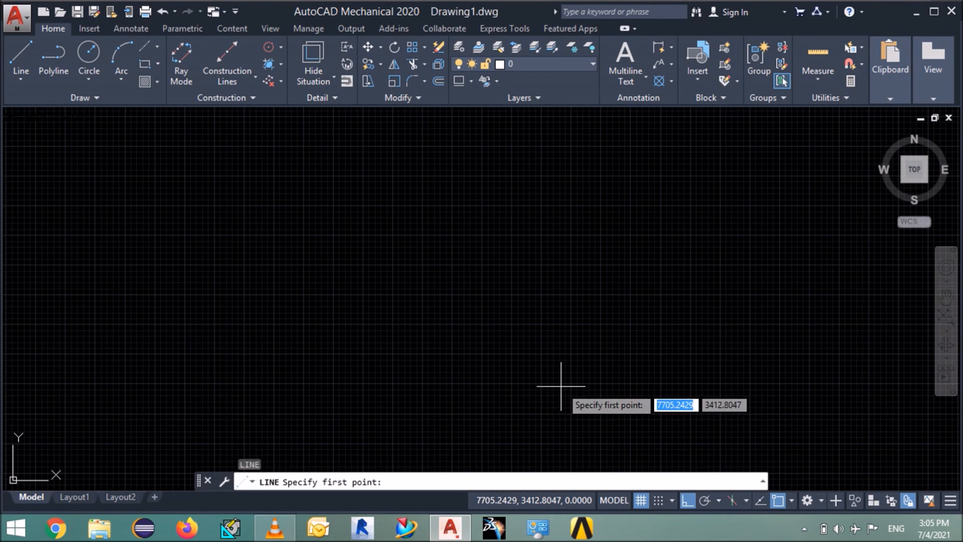
{"action": "left_click", "coordinate": [459, 330]}
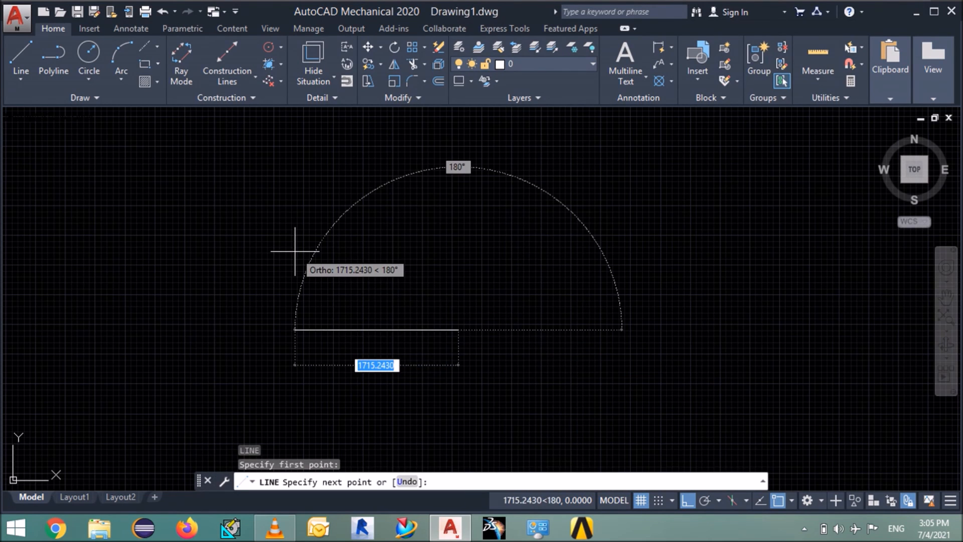
{"action": "key", "text": "F8"}
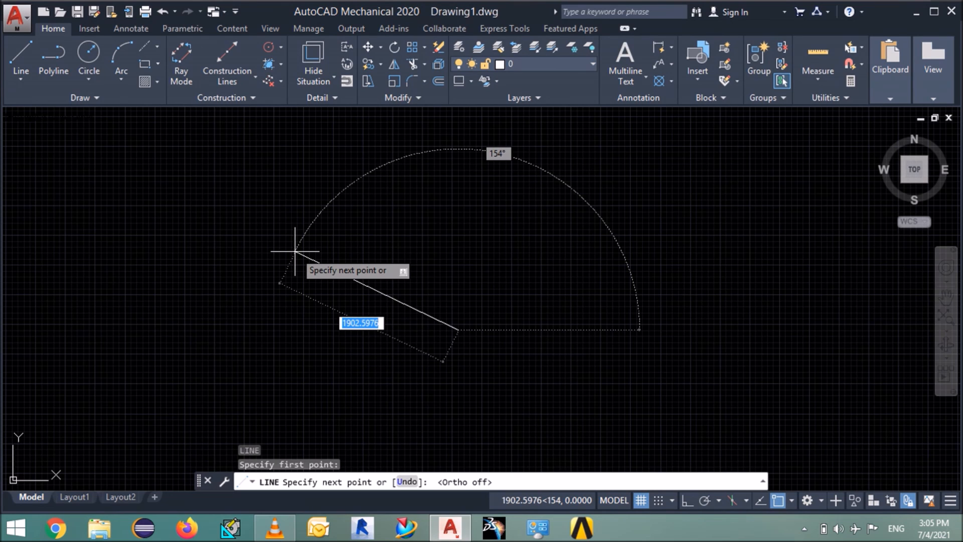
{"action": "type", "text": "@"}
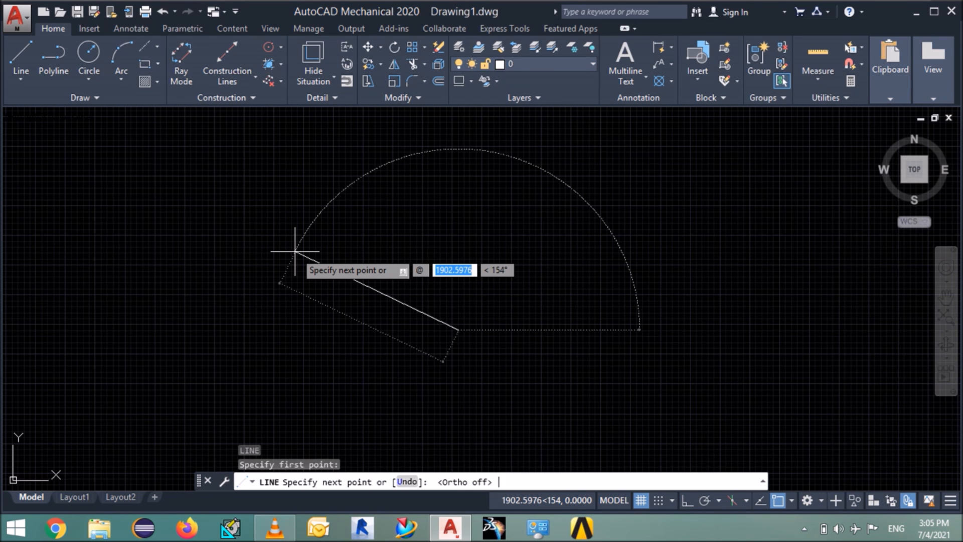
{"action": "type", "text": "8"}
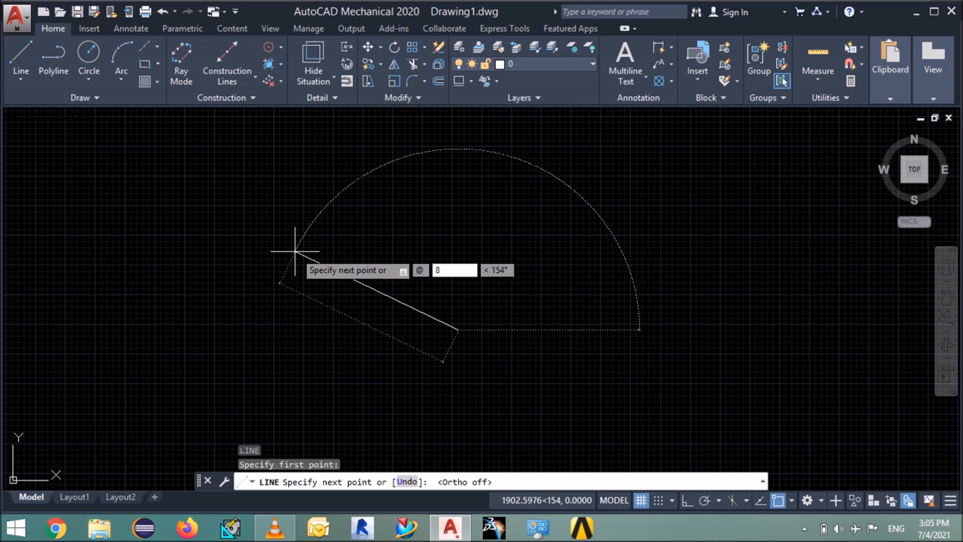
{"action": "type", "text": "42"}
{"action": "key", "text": "Tab"}
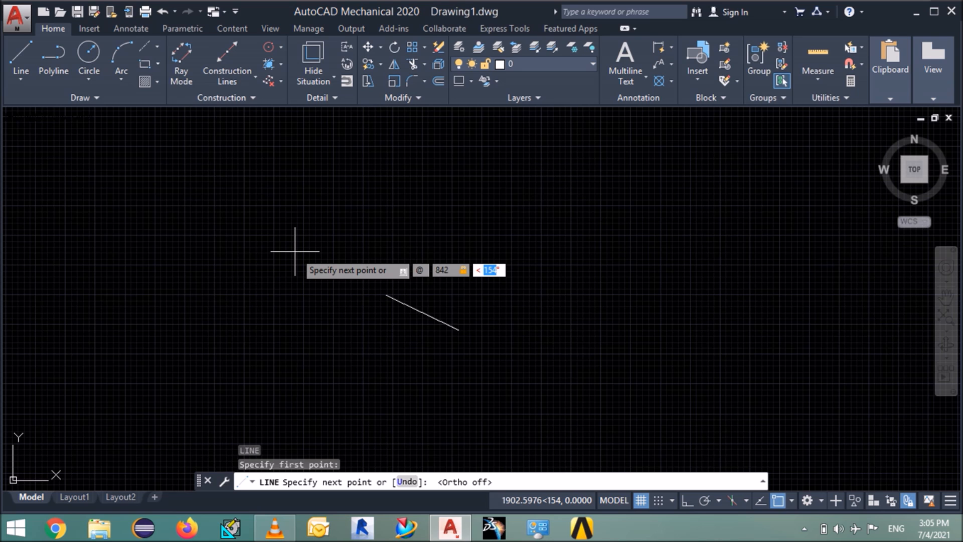
{"action": "type", "text": "17"}
{"action": "type", "text": "48"}
{"action": "key", "text": "Return"}
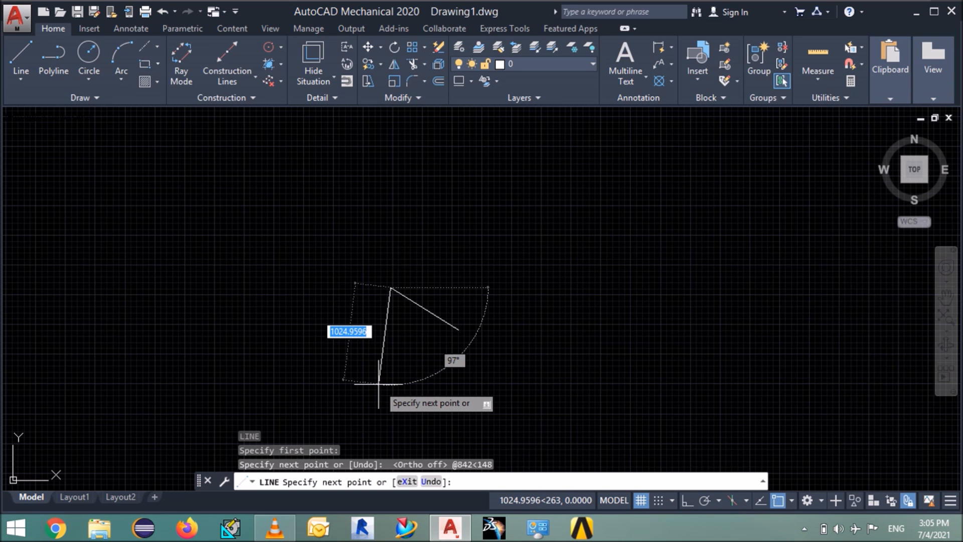
{"action": "key", "text": "Return"}
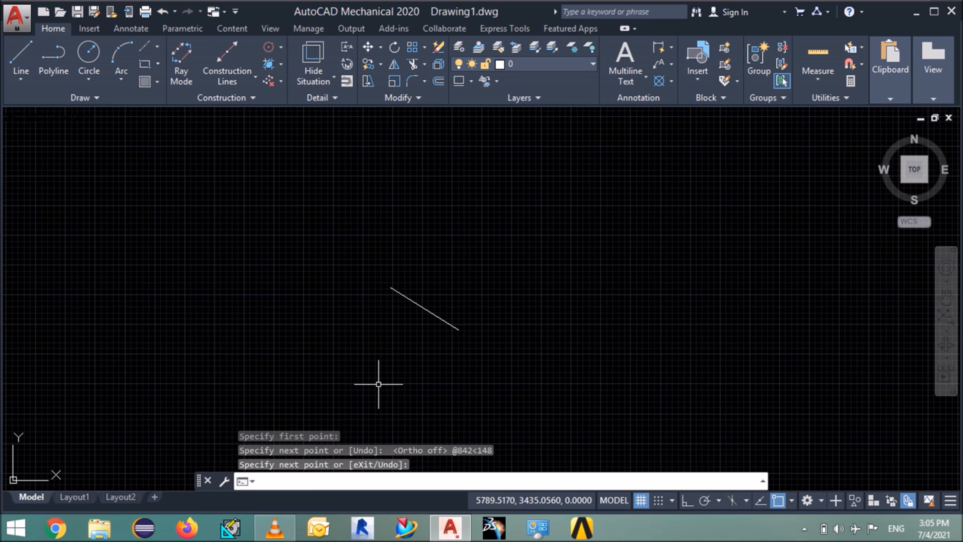
- Draw an open rounded spline from the line's lower end, arching clockwise up and over to a free end slightly below and right of its start
{"action": "type", "text": "spl"}
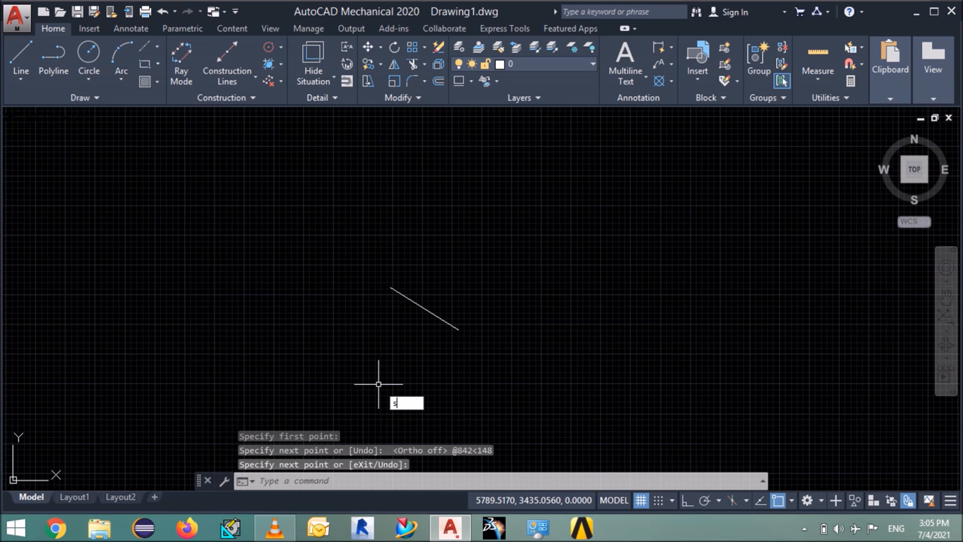
{"action": "key", "text": "Return"}
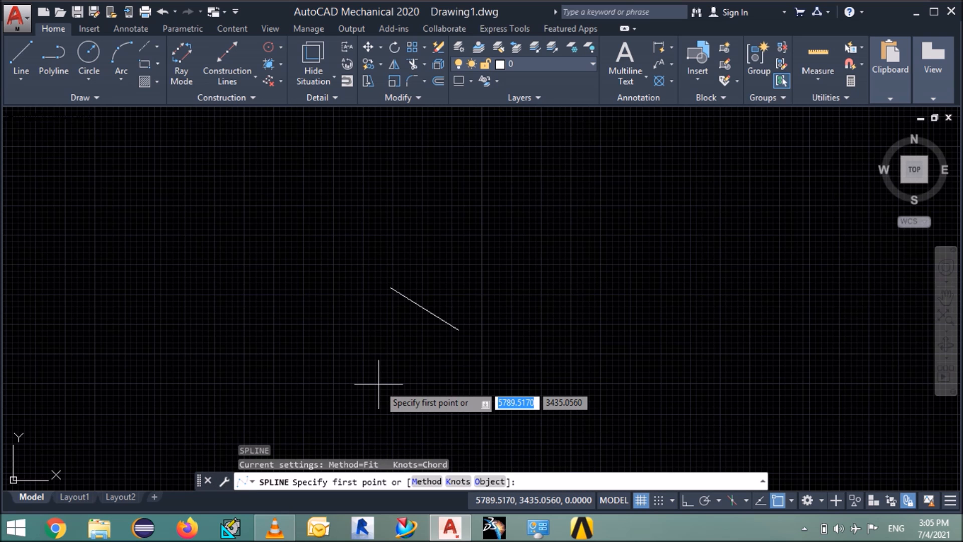
{"action": "left_click", "coordinate": [457, 330]}
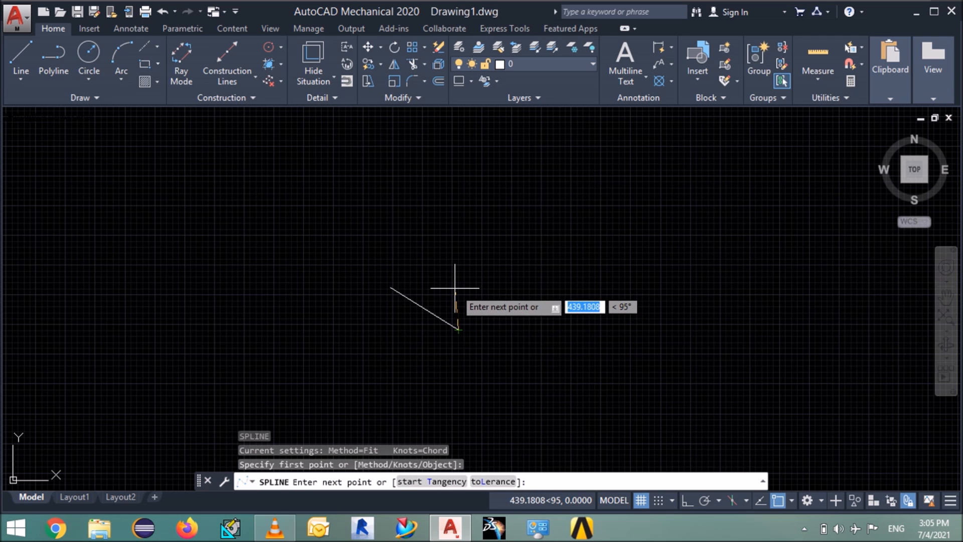
{"action": "left_click", "coordinate": [449, 282]}
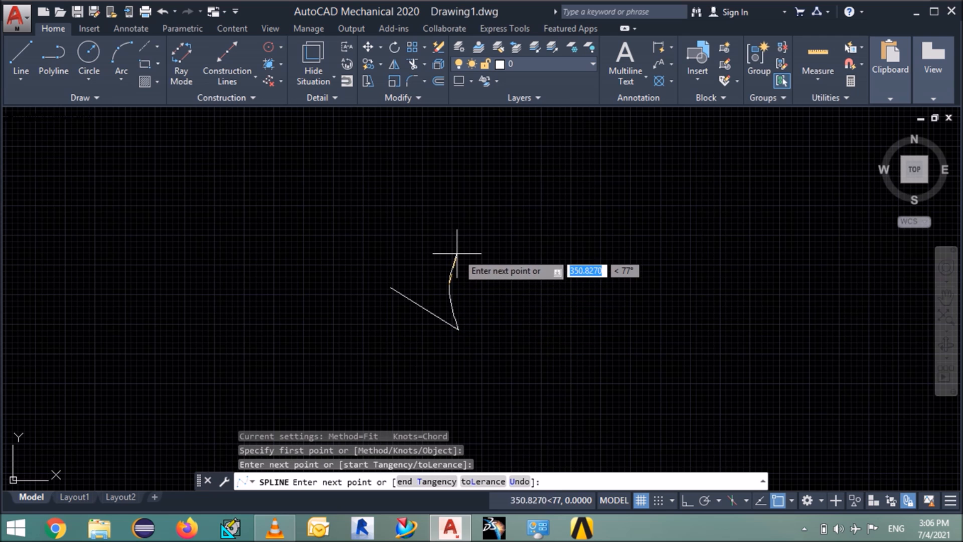
{"action": "left_click", "coordinate": [455, 255]}
{"action": "left_click", "coordinate": [487, 233]}
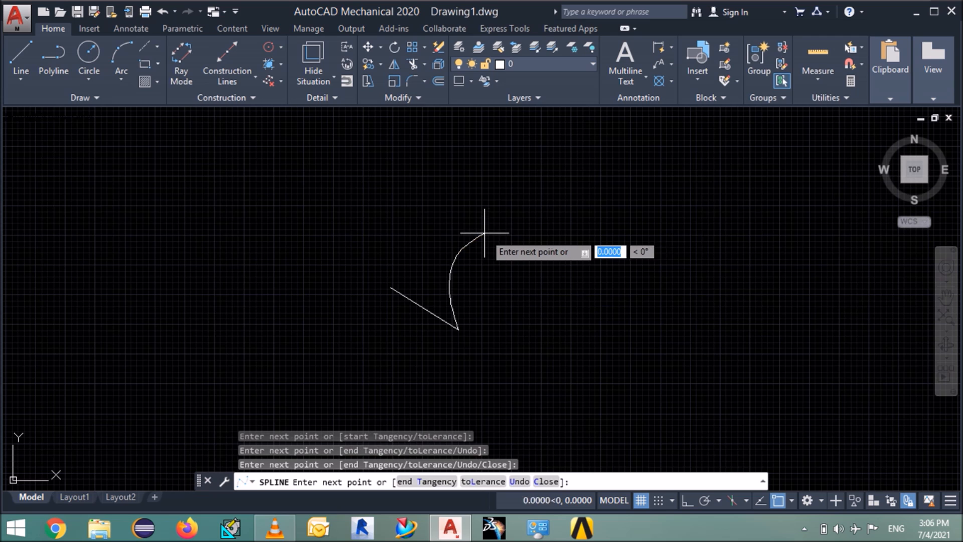
{"action": "left_click", "coordinate": [523, 230]}
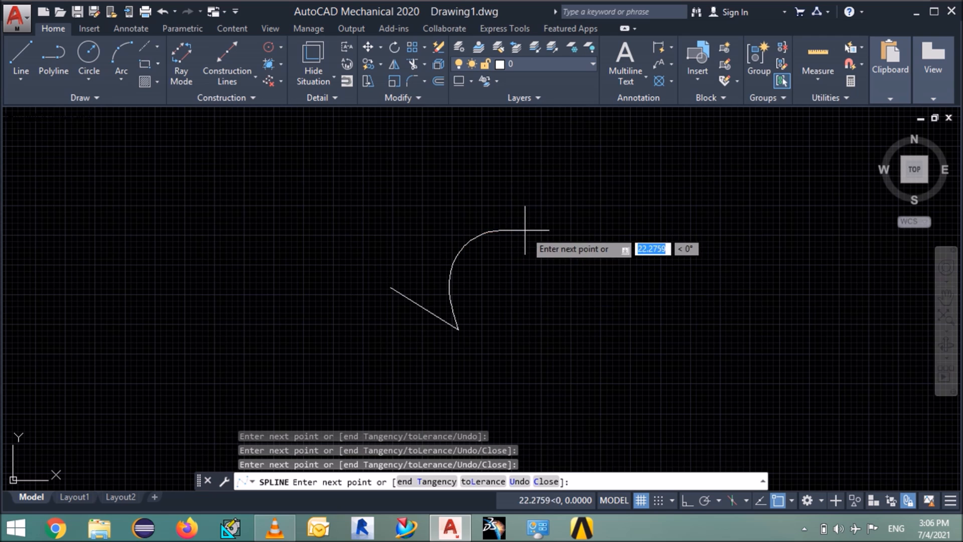
{"action": "left_click", "coordinate": [558, 246]}
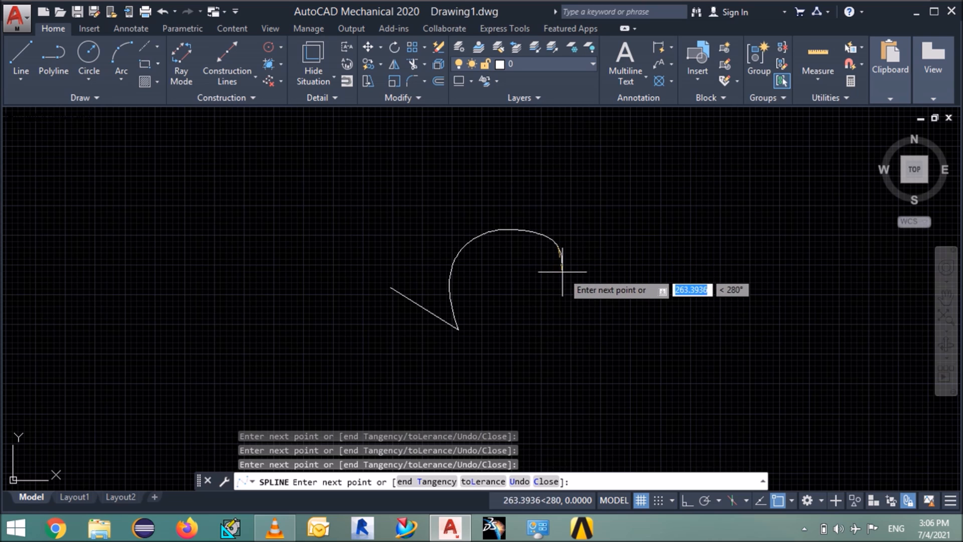
{"action": "left_click", "coordinate": [560, 287]}
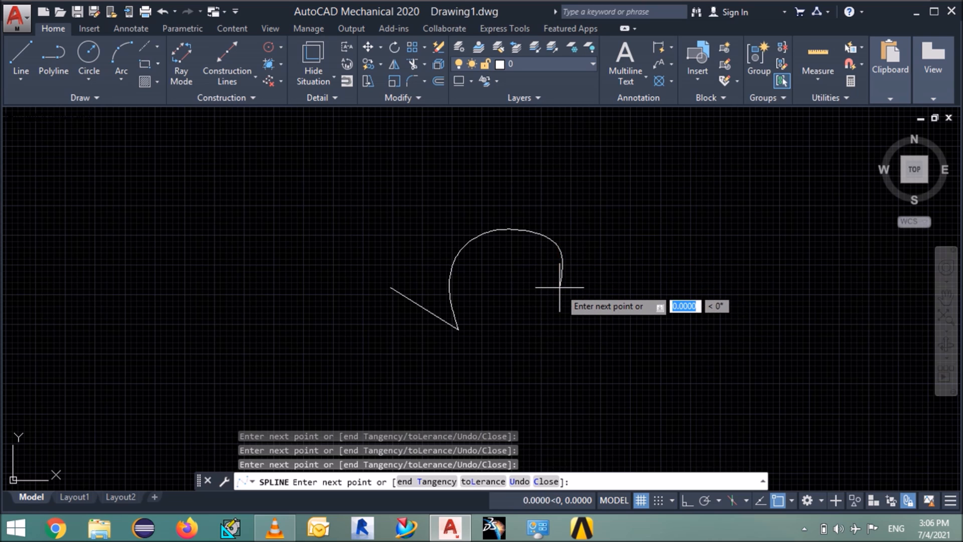
{"action": "left_click", "coordinate": [557, 317]}
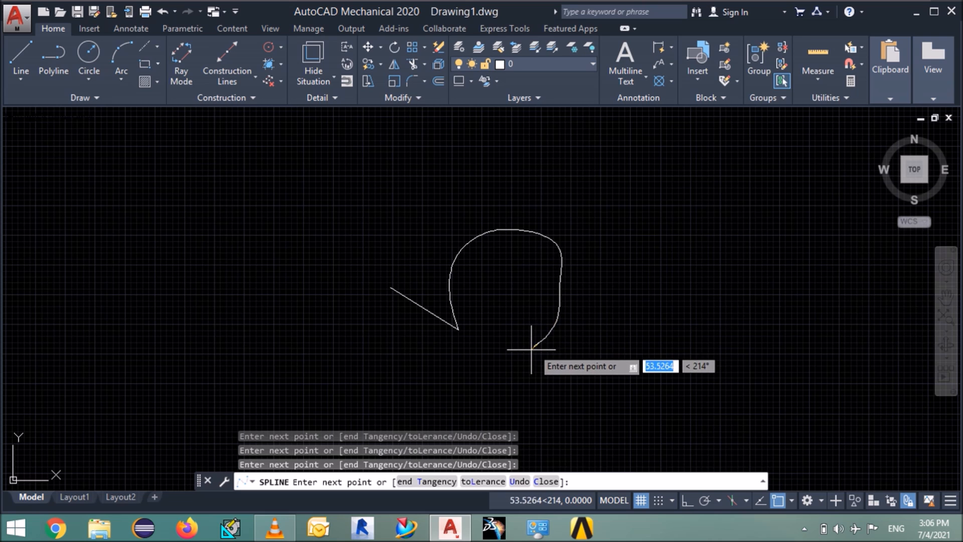
{"action": "left_click", "coordinate": [530, 352]}
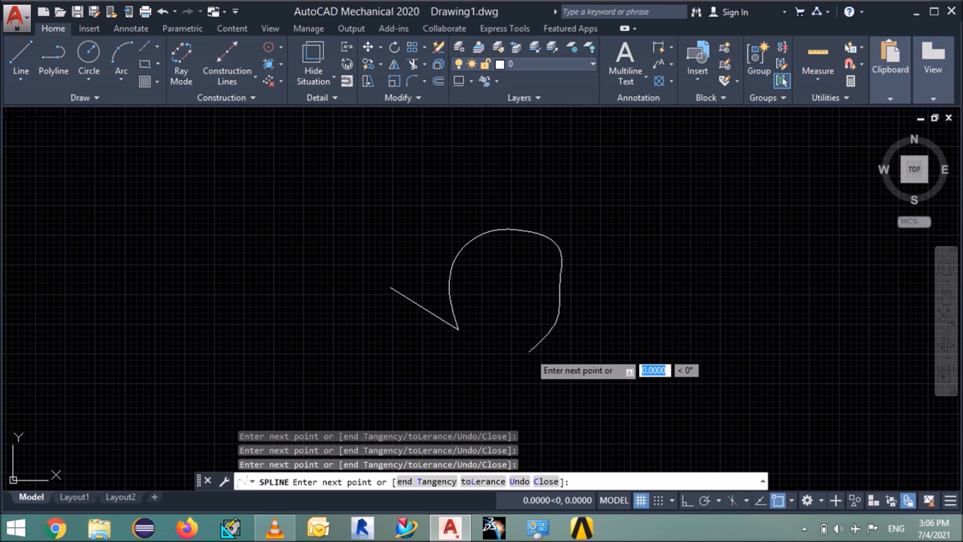
{"action": "key", "text": "Return"}
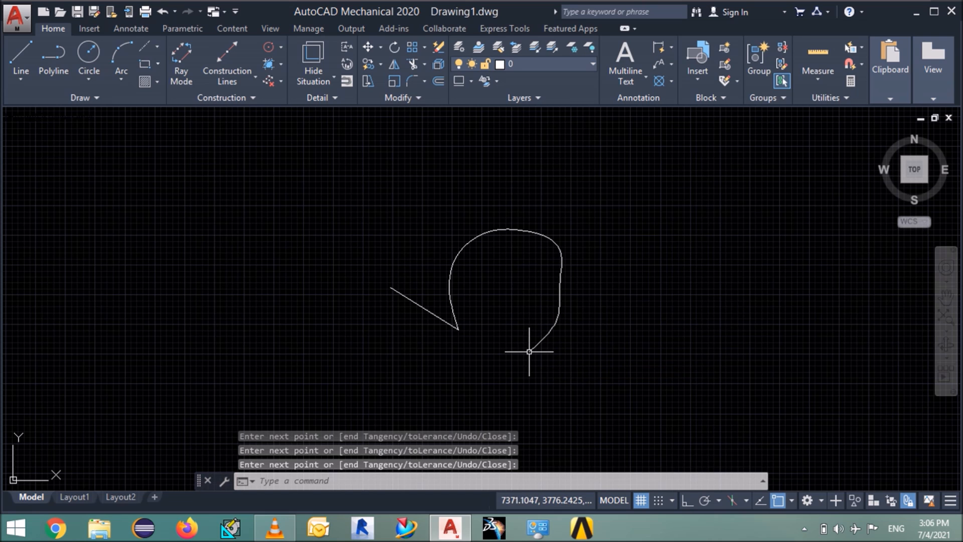
- Smooth the spline's right side by stretching its upper-right fit point inward and adjusting the lower-right fit point to an even curve
{"action": "left_click", "coordinate": [549, 329]}
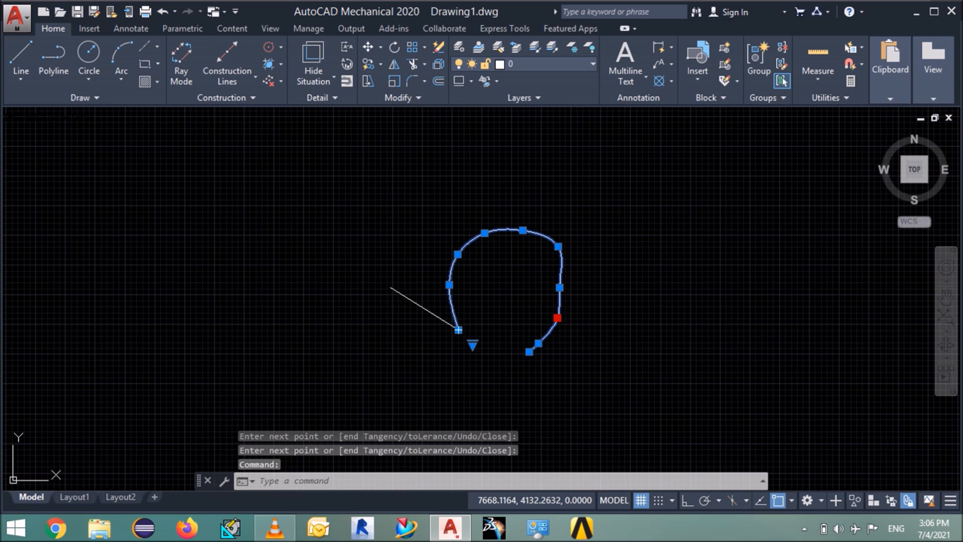
{"action": "left_click", "coordinate": [557, 318]}
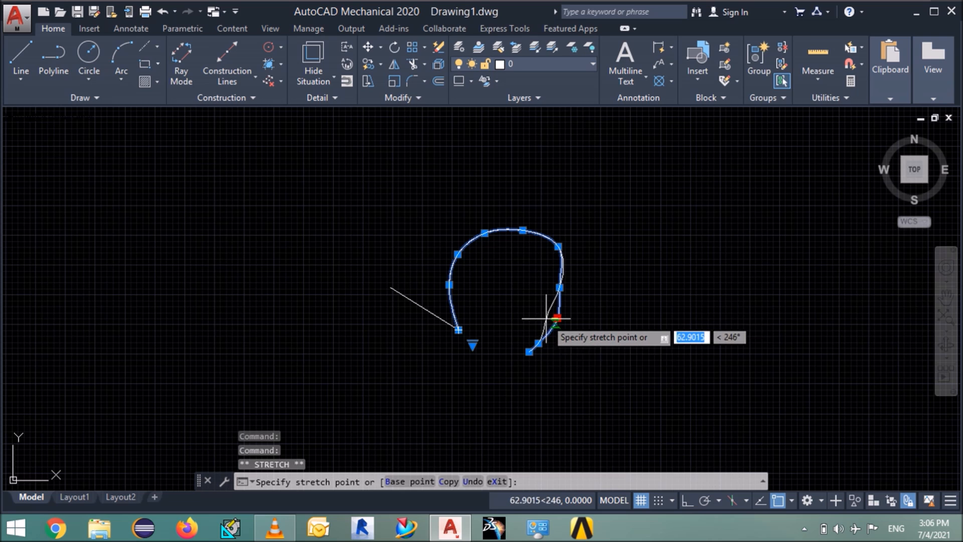
{"action": "left_click", "coordinate": [545, 318]}
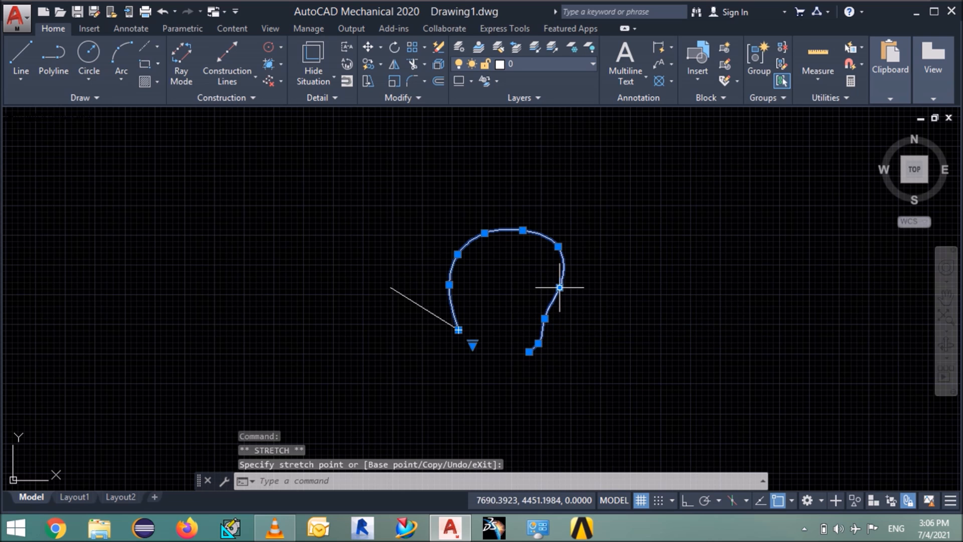
{"action": "left_click", "coordinate": [562, 250]}
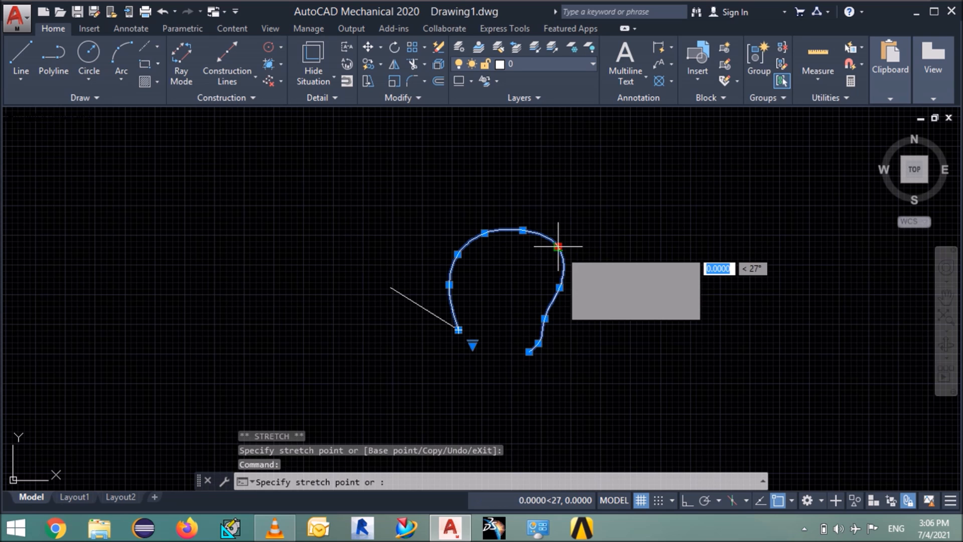
{"action": "left_click", "coordinate": [558, 247]}
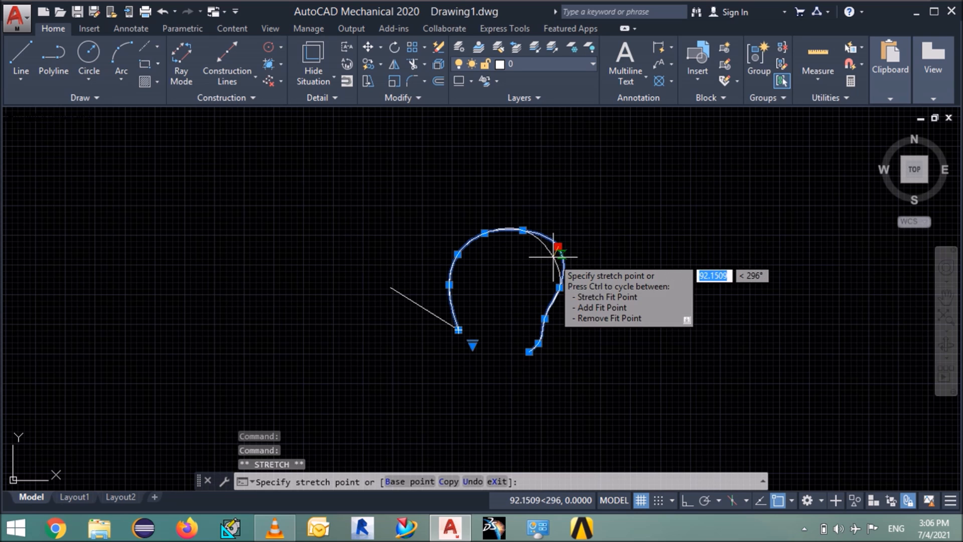
{"action": "left_click", "coordinate": [550, 258]}
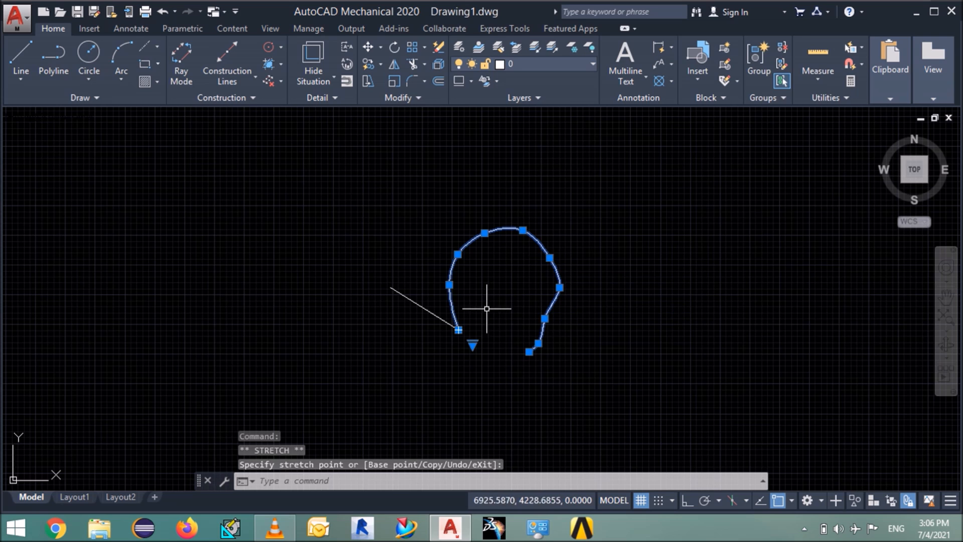
{"action": "left_click", "coordinate": [545, 318]}
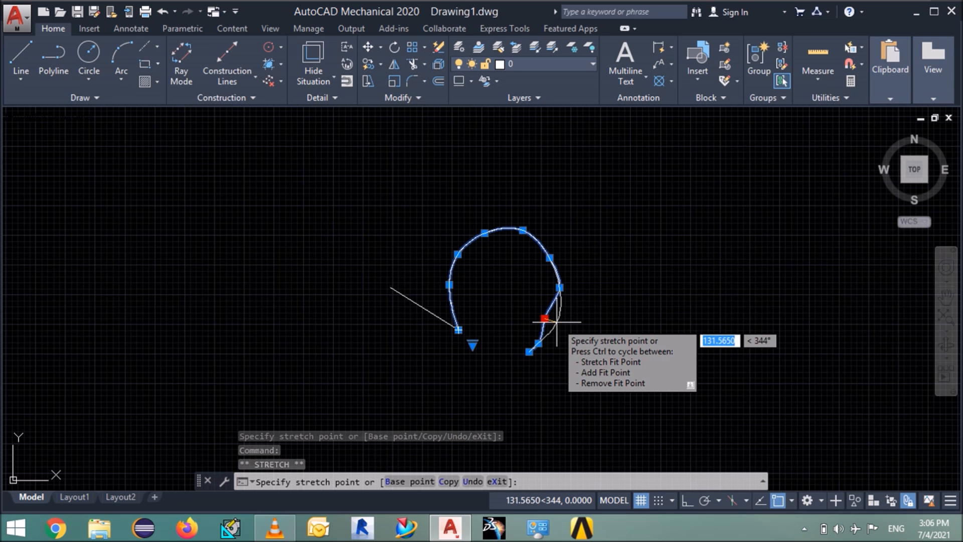
{"action": "left_click", "coordinate": [555, 319]}
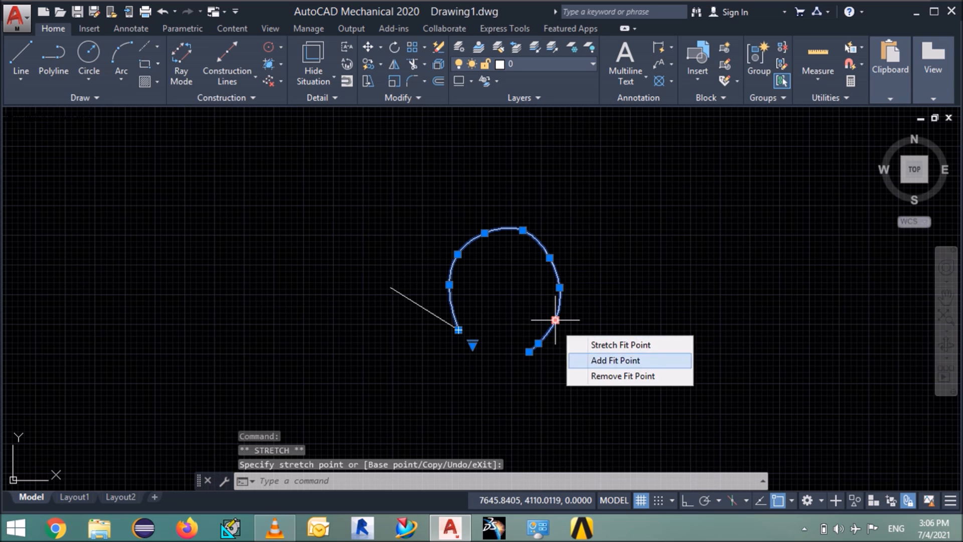
{"action": "key", "text": "Escape"}
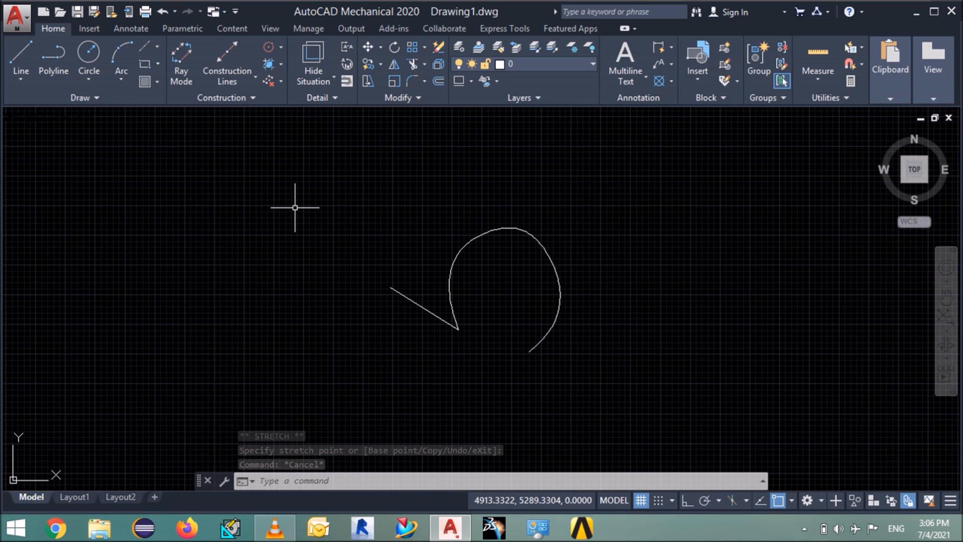
- Draw a second line 578 units long at 148° from the spline's left side, above the first line
{"action": "type", "text": "l"}
{"action": "key", "text": "Return"}
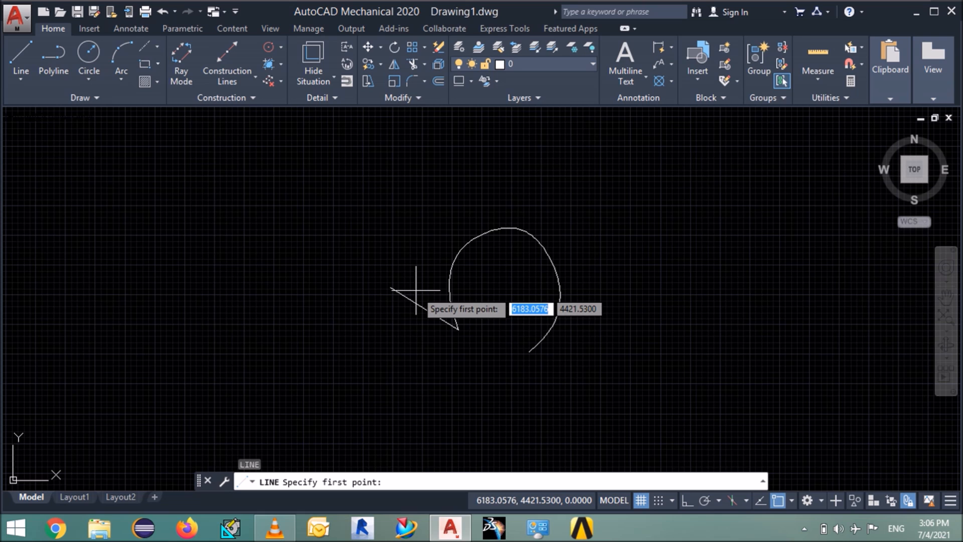
{"action": "left_click", "coordinate": [450, 293]}
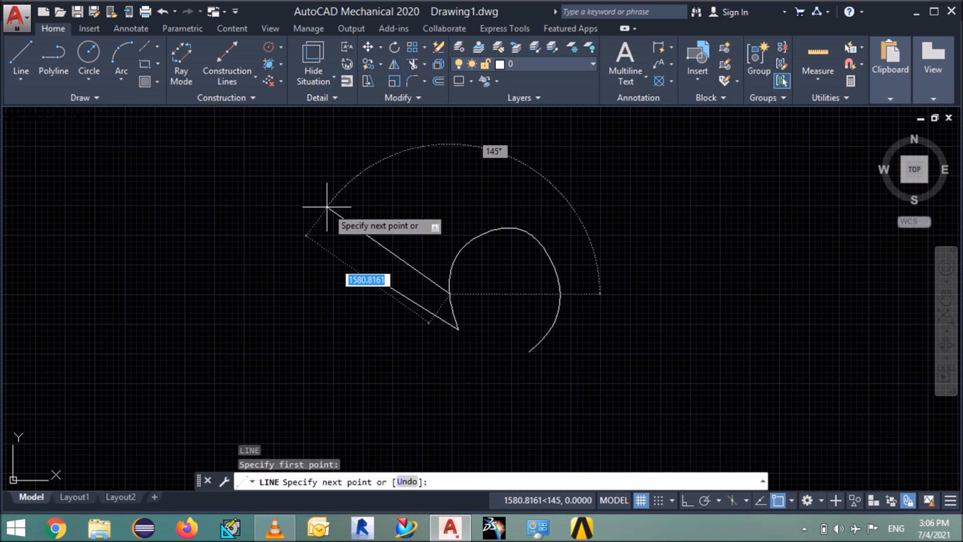
{"action": "type", "text": "@"}
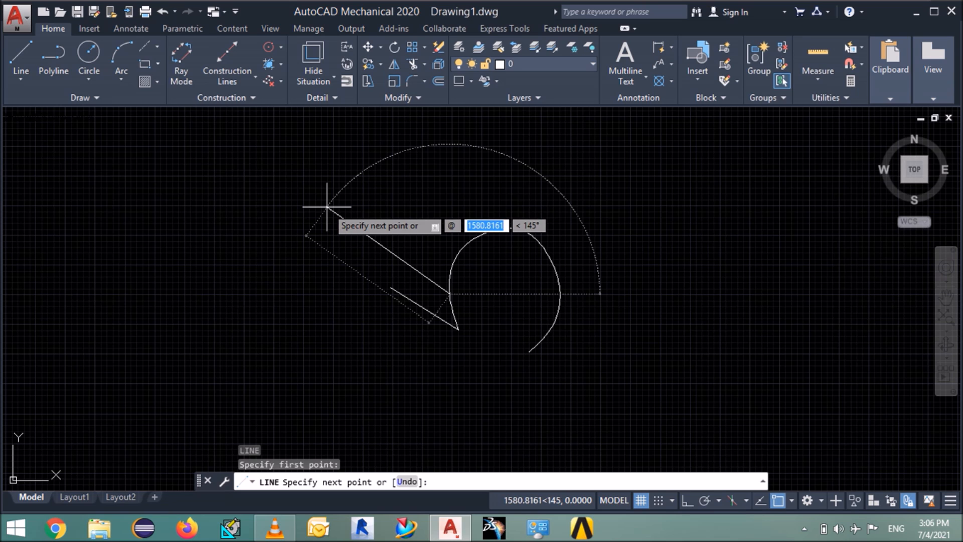
{"action": "type", "text": "578"}
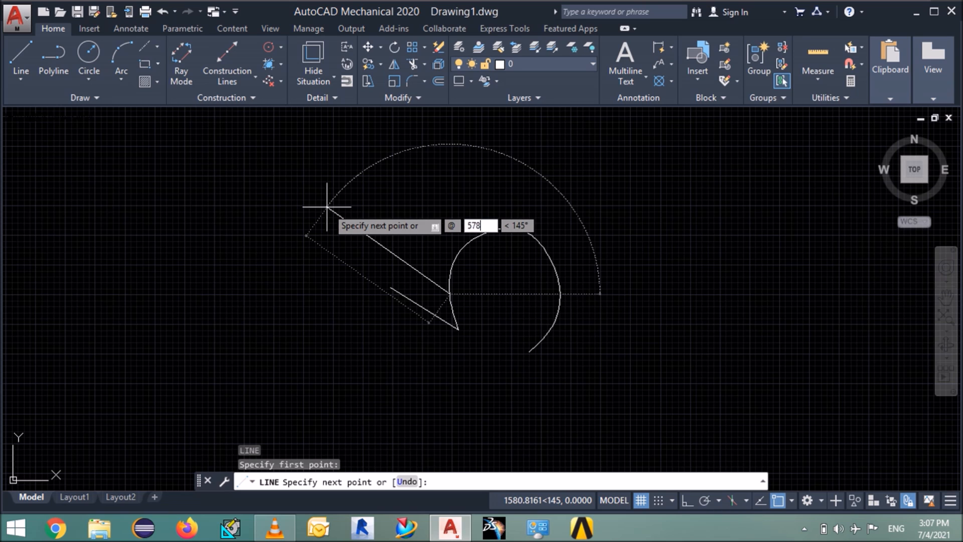
{"action": "key", "text": "Tab"}
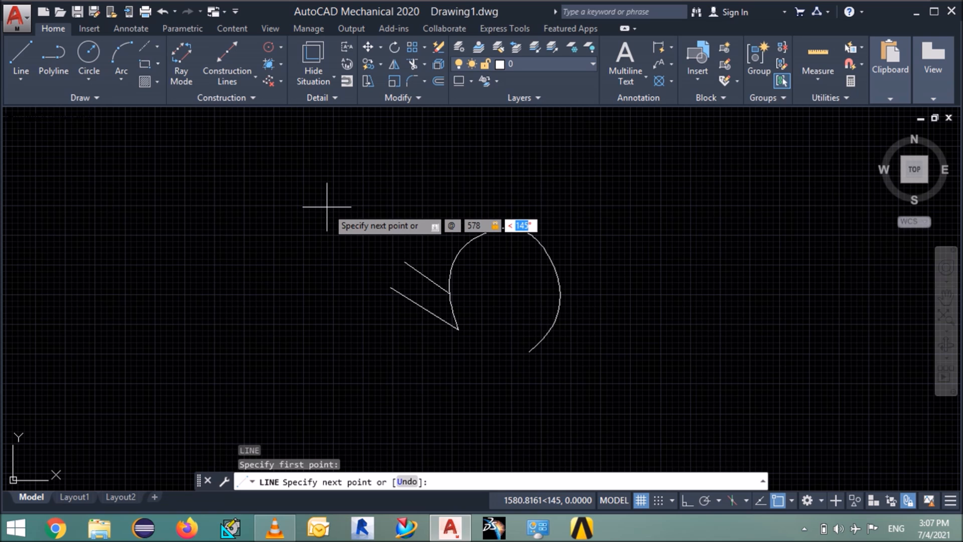
{"action": "type", "text": "148"}
{"action": "key", "text": "Return"}
{"action": "key", "text": "Return"}
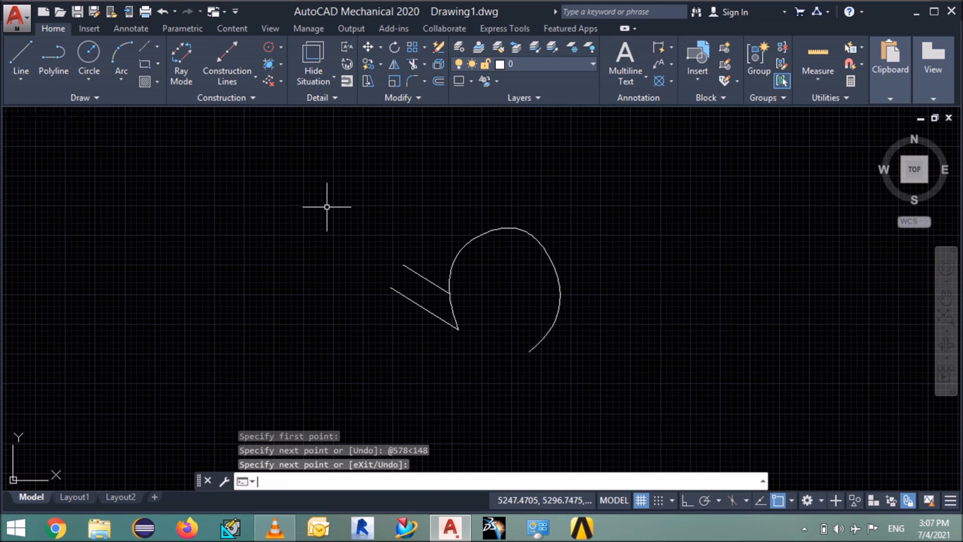
- Draw a third line 718 units long at 155° from the spline's left side, just above the second line
{"action": "key", "text": "Return"}
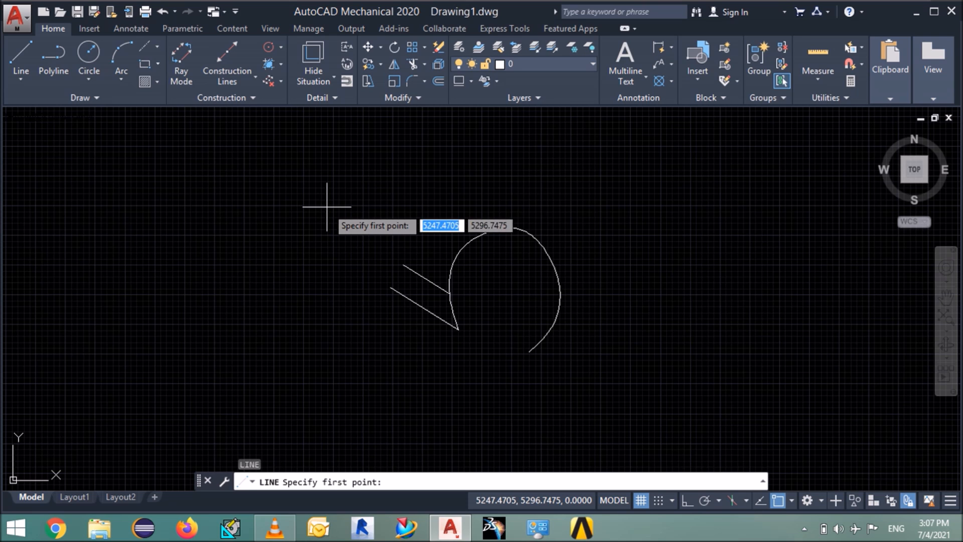
{"action": "left_click", "coordinate": [446, 271]}
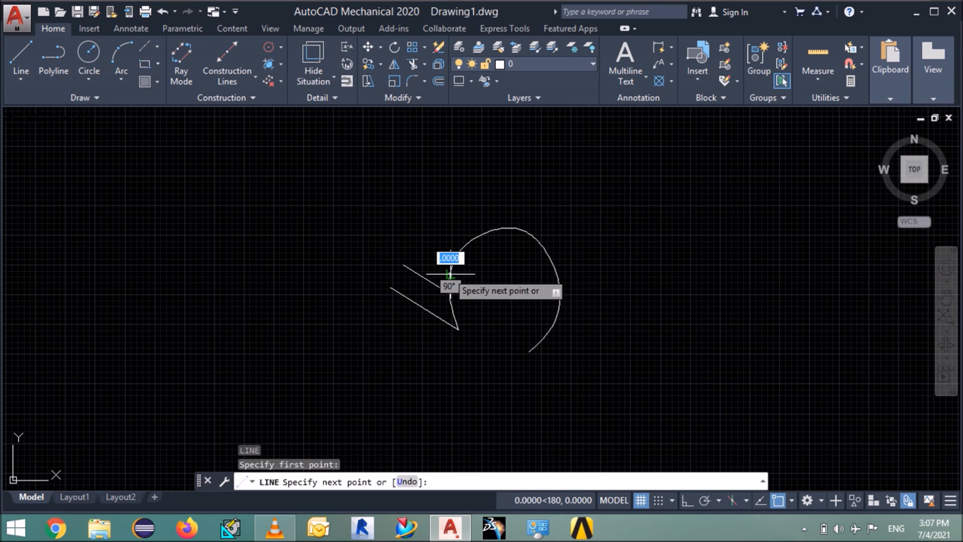
{"action": "left_click", "coordinate": [292, 210]}
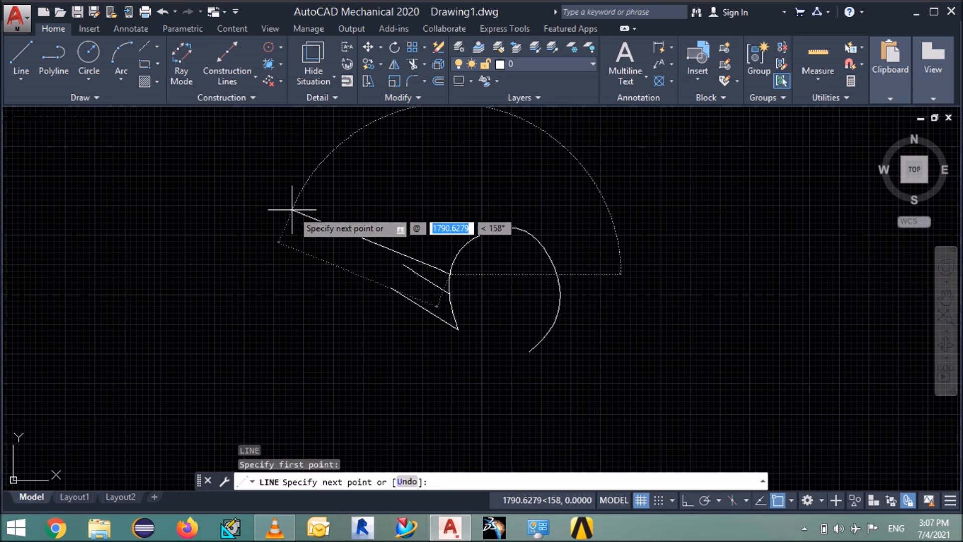
{"action": "type", "text": "718"}
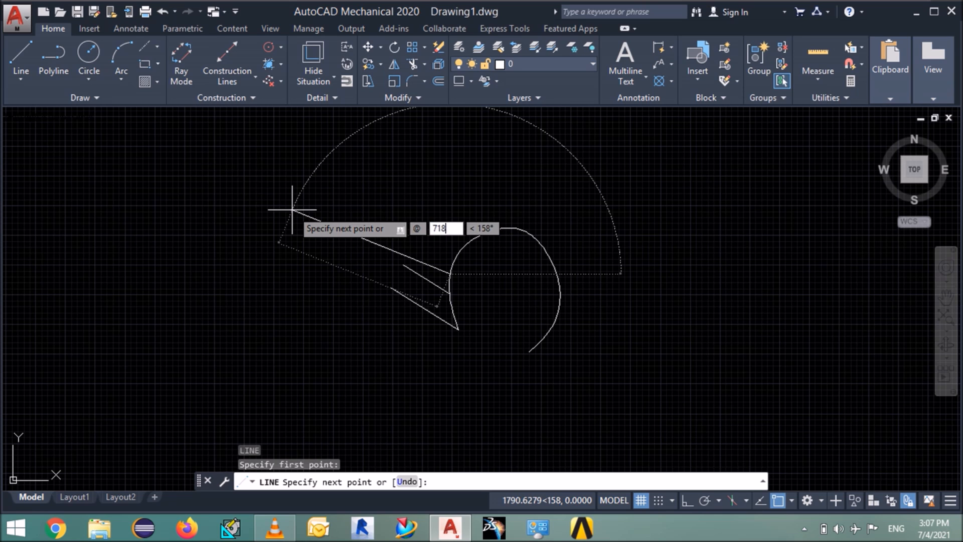
{"action": "key", "text": "Tab"}
{"action": "type", "text": "155"}
{"action": "key", "text": "Return"}
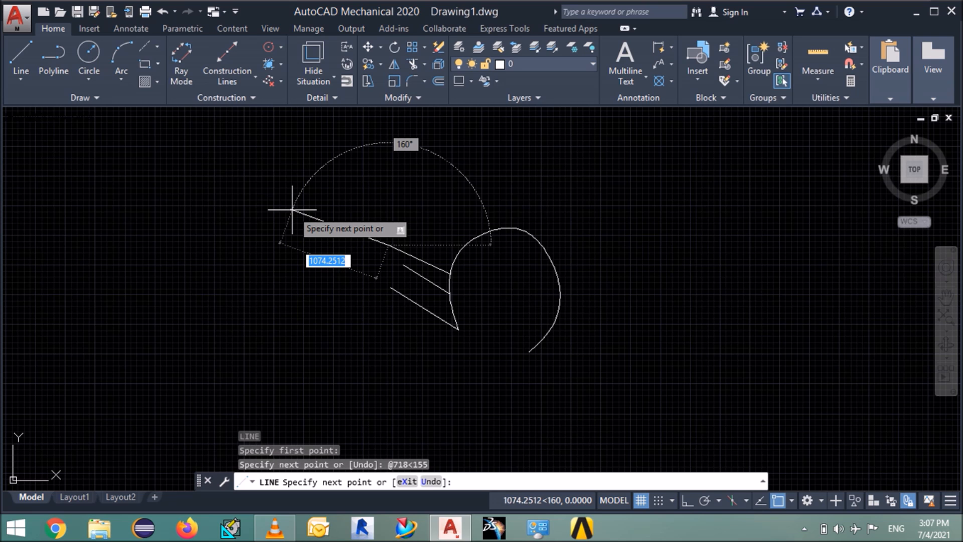
{"action": "key", "text": "Return"}
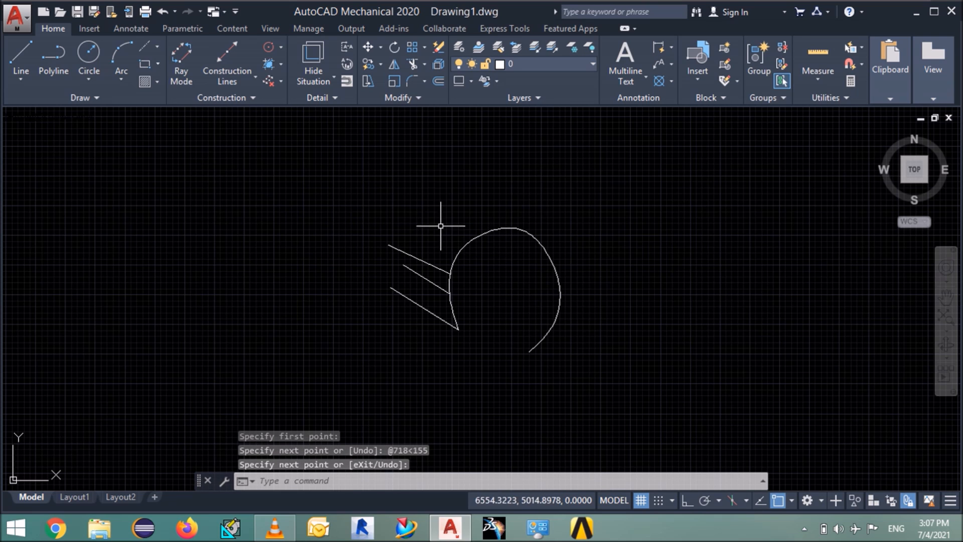
- Draw a fourth line 765 units long at 144° from the third line's start point on the spline
{"action": "type", "text": "l"}
{"action": "key", "text": "Return"}
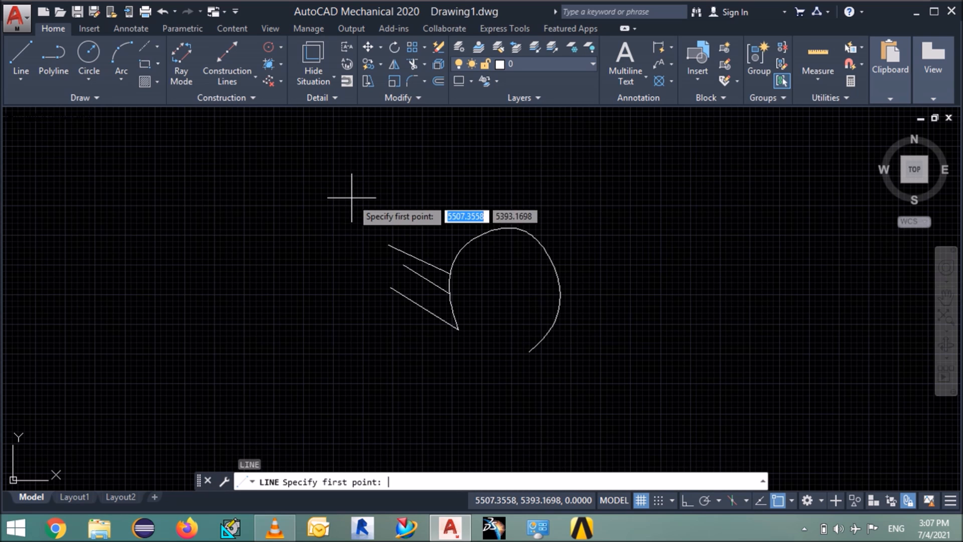
{"action": "left_click", "coordinate": [450, 273]}
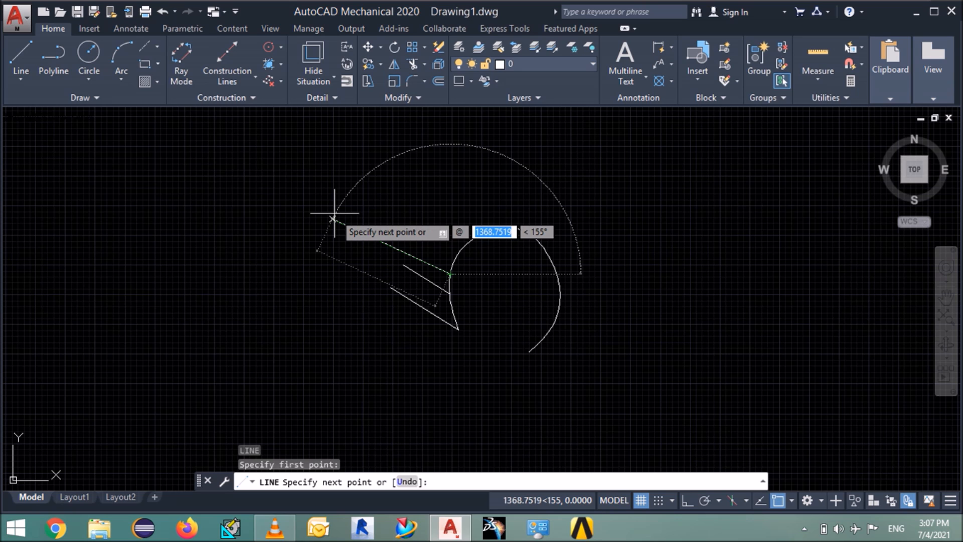
{"action": "type", "text": "765"}
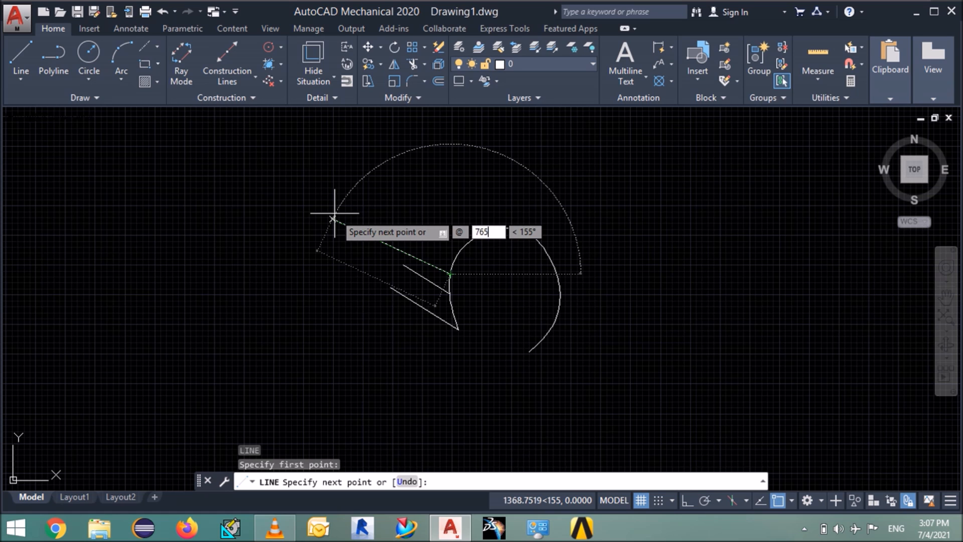
{"action": "key", "text": "Tab"}
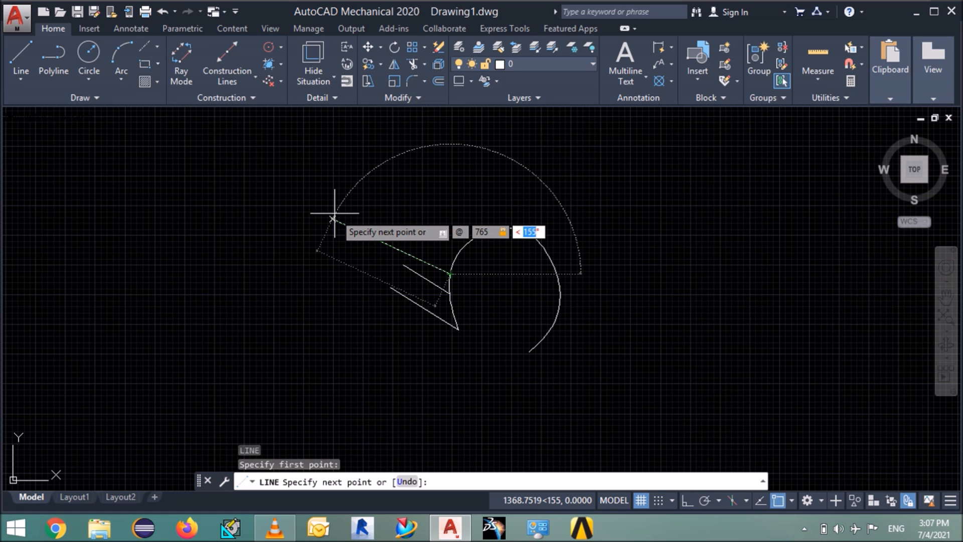
{"action": "type", "text": "144"}
{"action": "key", "text": "Return"}
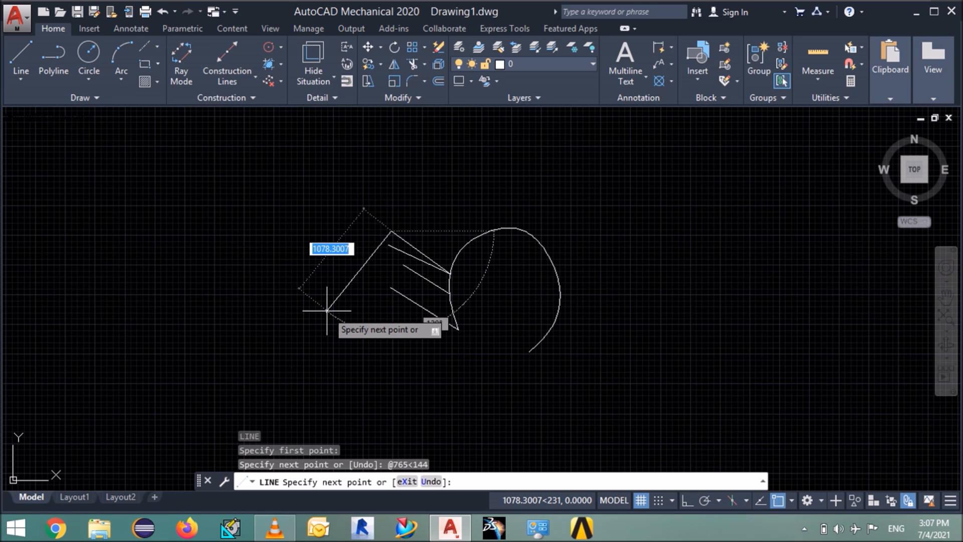
{"action": "key", "text": "Return"}
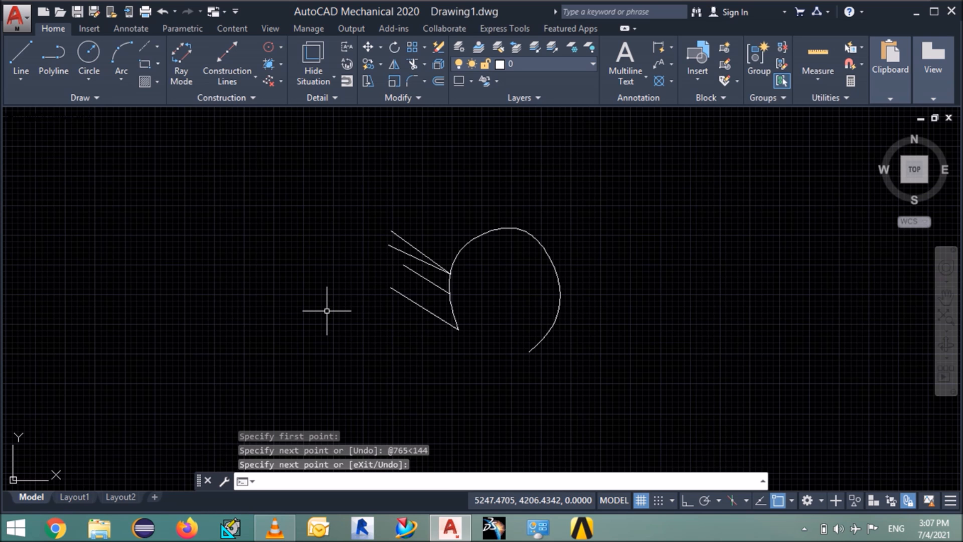
- Draw a fifth line 770 units long at 139° from the spline's upper-left side, above the fourth line
{"action": "key", "text": "Return"}
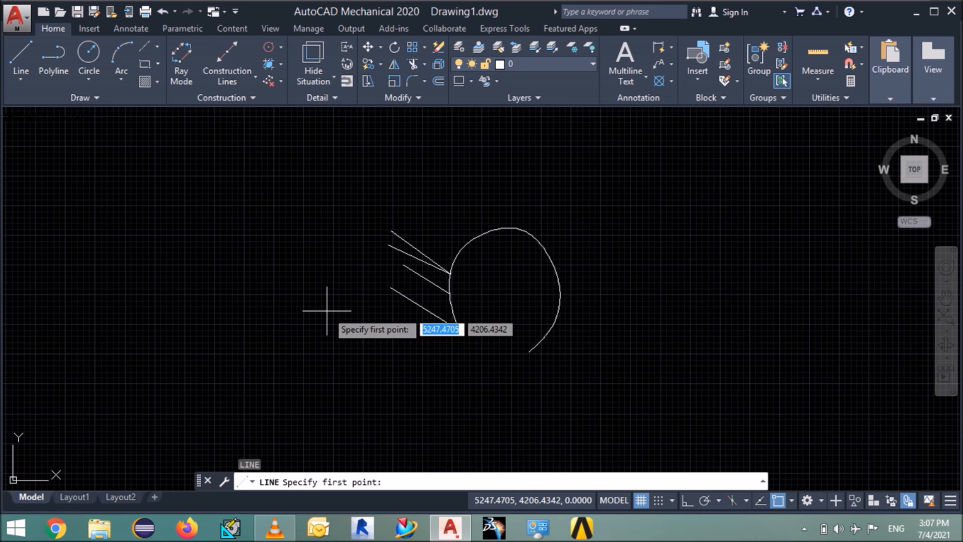
{"action": "left_click", "coordinate": [455, 256]}
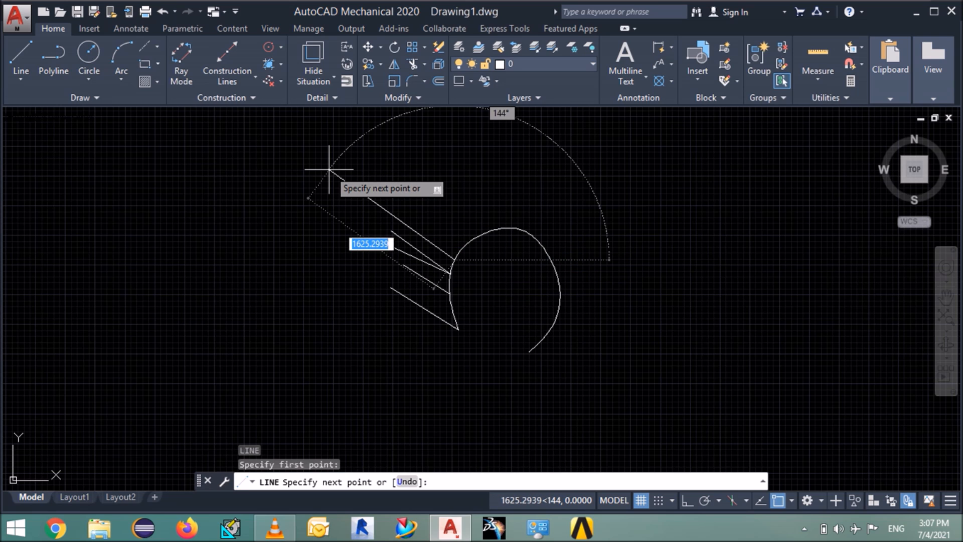
{"action": "type", "text": "@"}
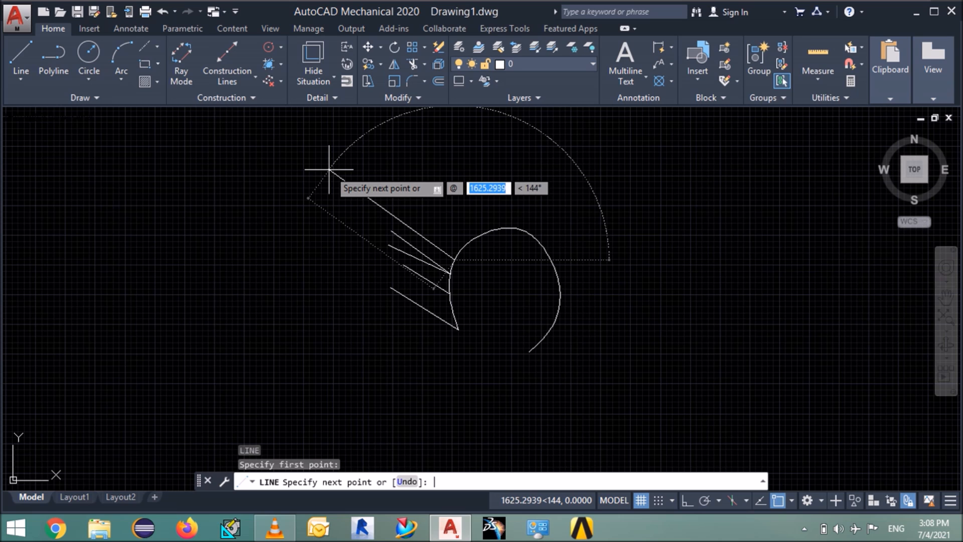
{"action": "type", "text": "770"}
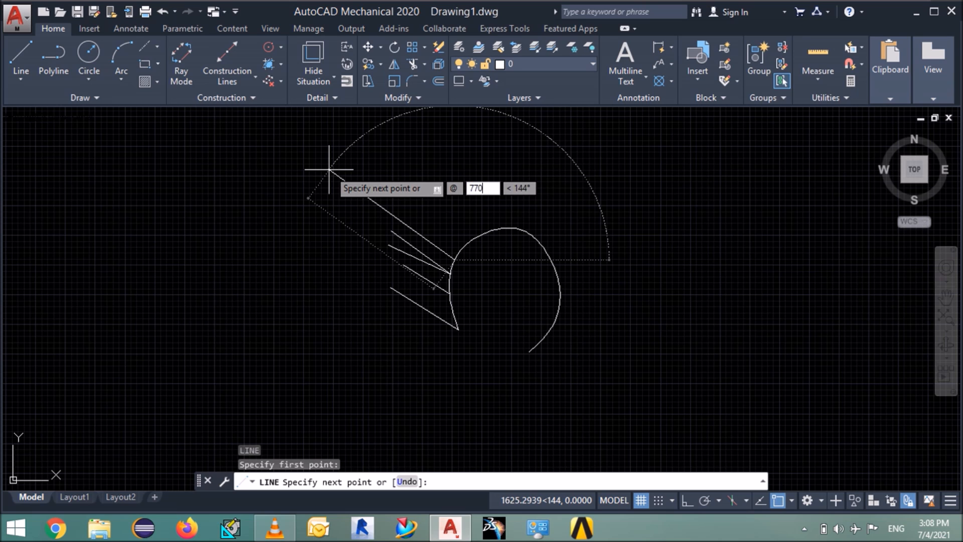
{"action": "key", "text": "Tab"}
{"action": "type", "text": "139"}
{"action": "key", "text": "Return"}
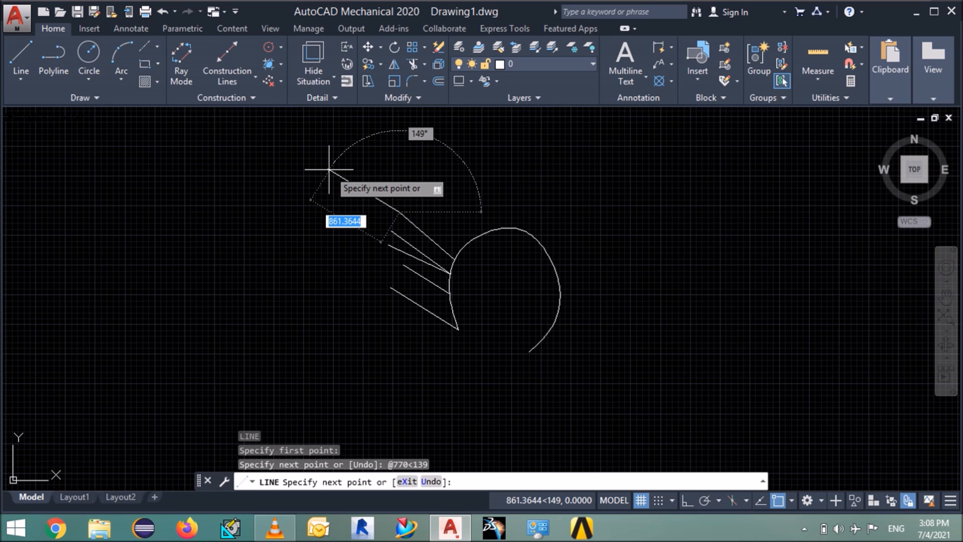
{"action": "key", "text": "Return"}
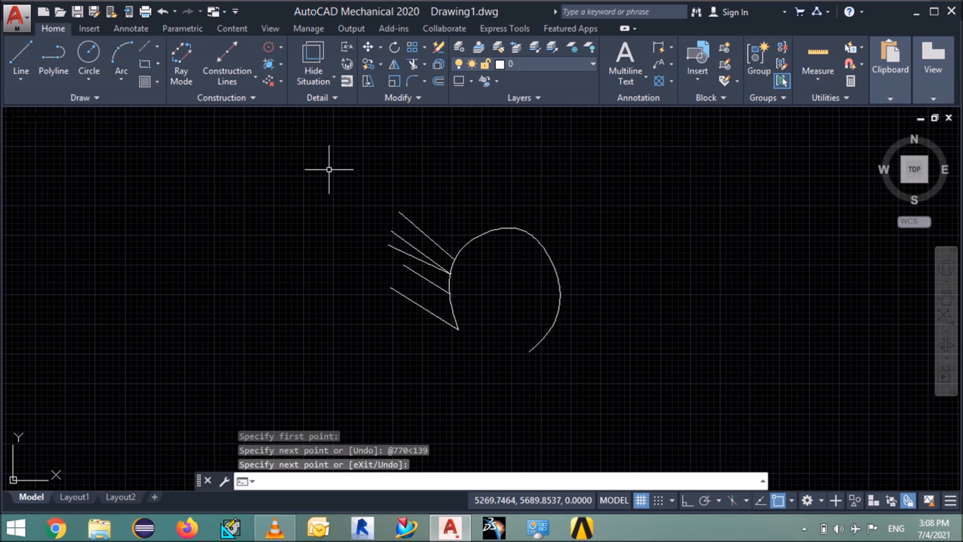
- Draw a three-point arc from the lowest line's free end through the 155° line's free end, ending above the spline's upper-left side
{"action": "type", "text": "a"}
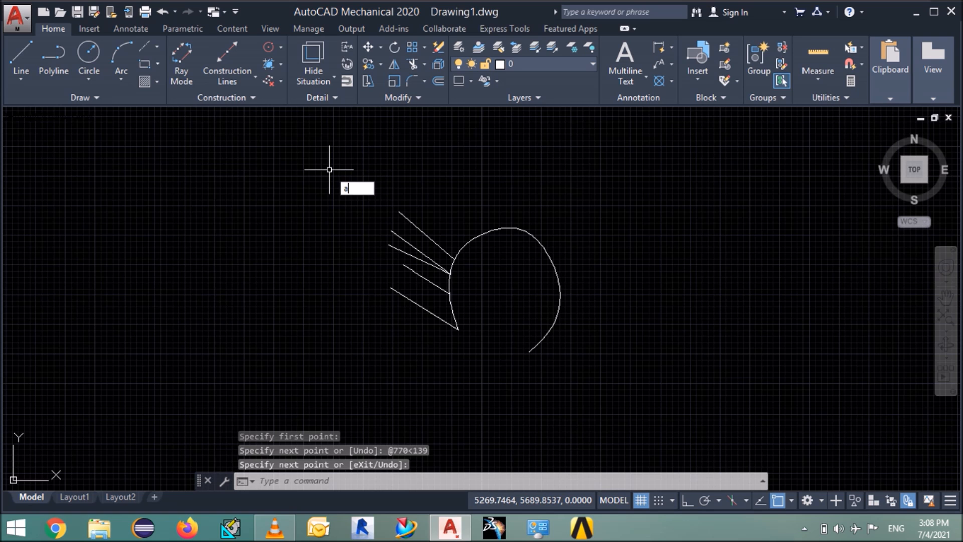
{"action": "key", "text": "Return"}
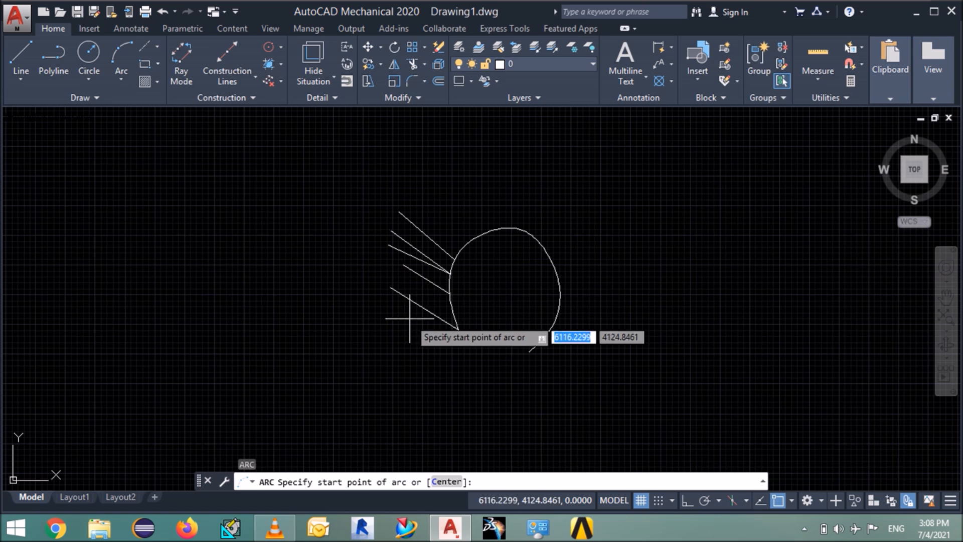
{"action": "left_click", "coordinate": [392, 287]}
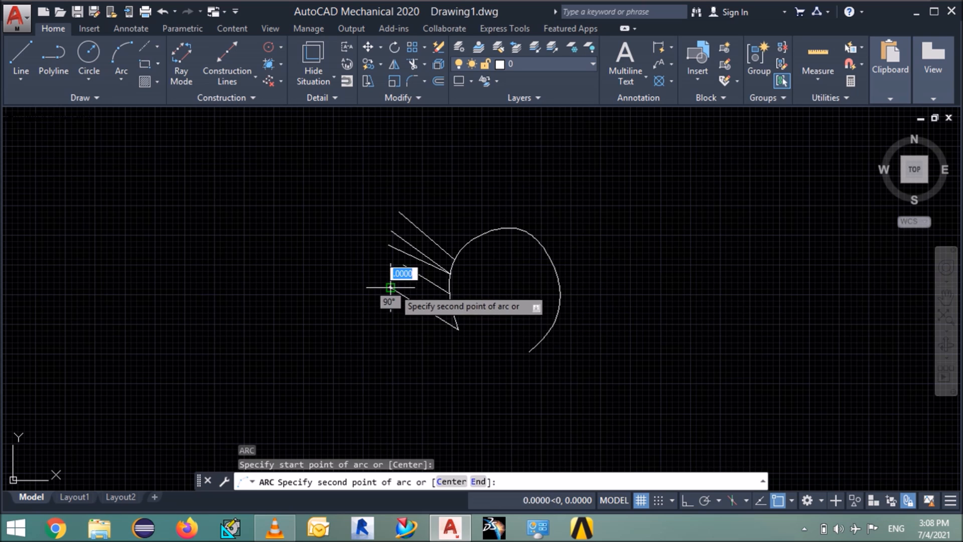
{"action": "left_click", "coordinate": [388, 245]}
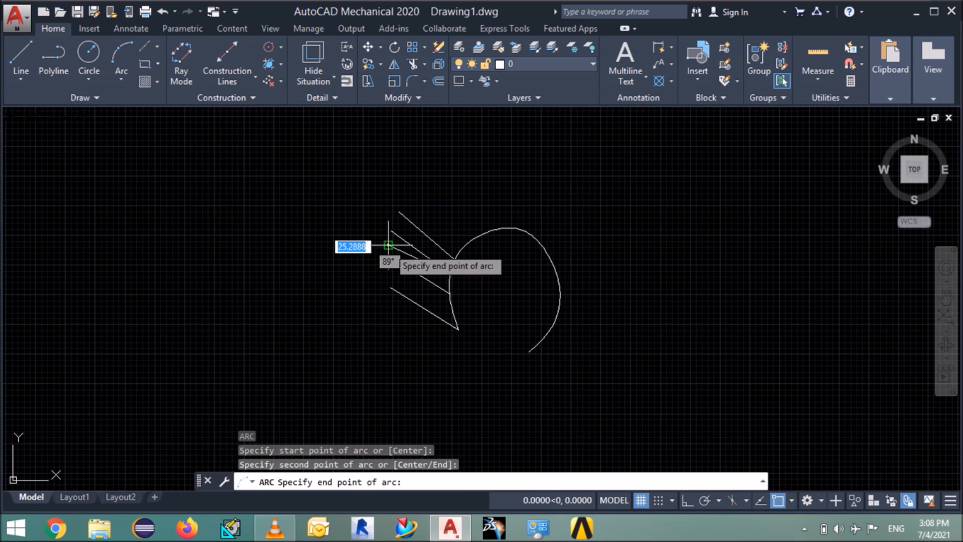
{"action": "left_click", "coordinate": [446, 221]}
- Trim the arc between the free ends of the 155° and 144° lines and delete the leftover upper piece
{"action": "type", "text": "tr"}
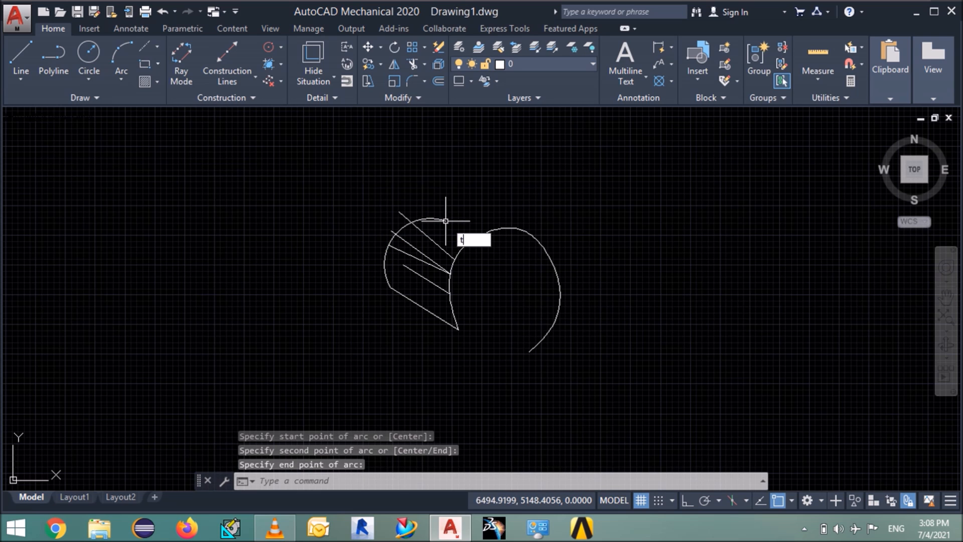
{"action": "key", "text": "Return"}
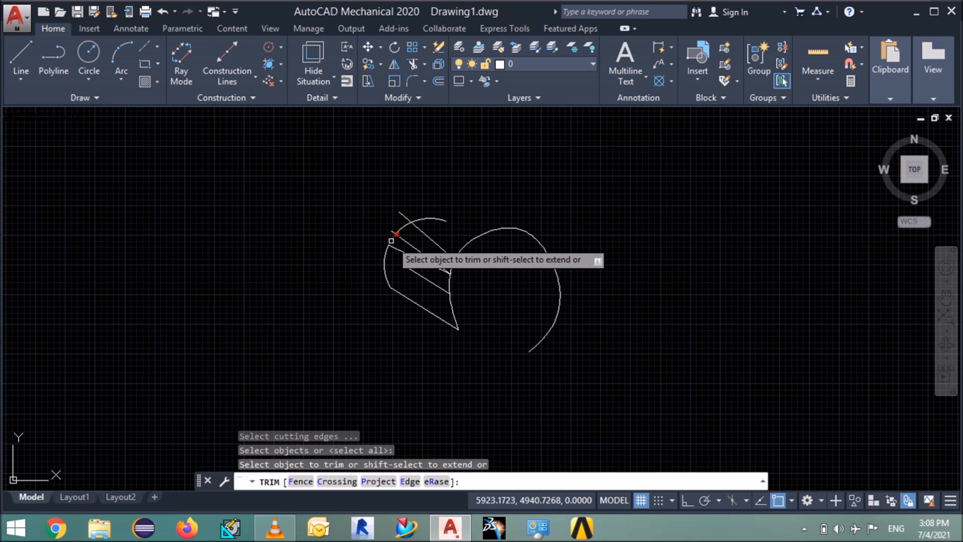
{"action": "left_click", "coordinate": [393, 242]}
{"action": "key", "text": "Escape"}
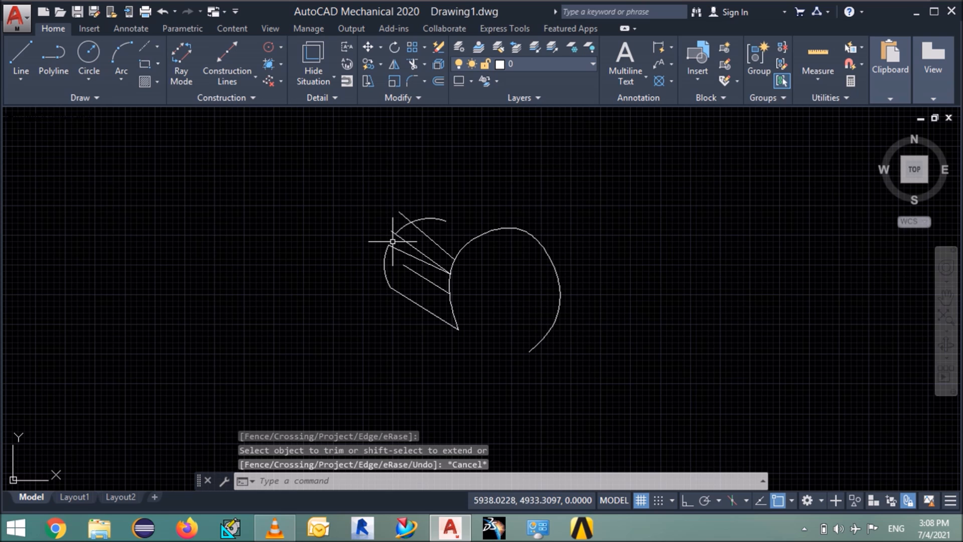
{"action": "left_click", "coordinate": [424, 218]}
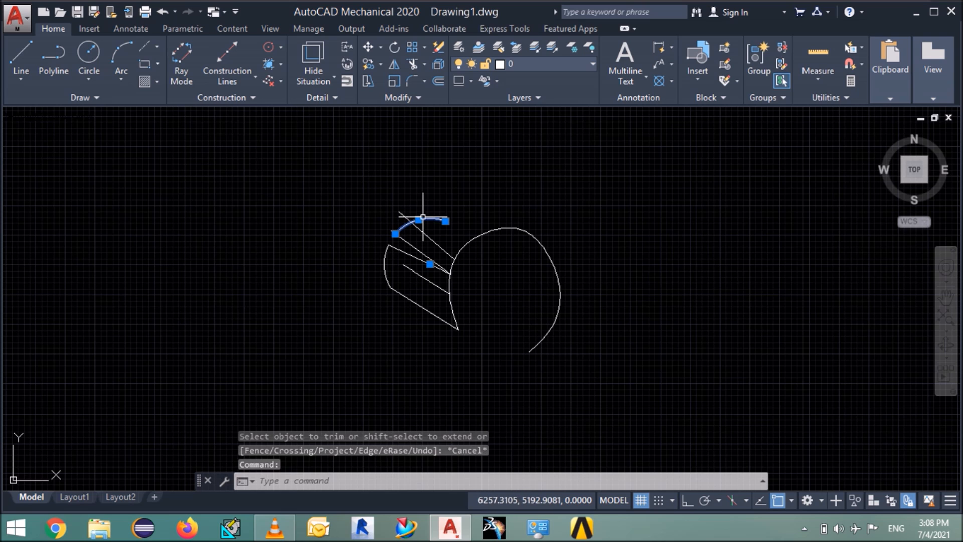
{"action": "key", "text": "Delete"}
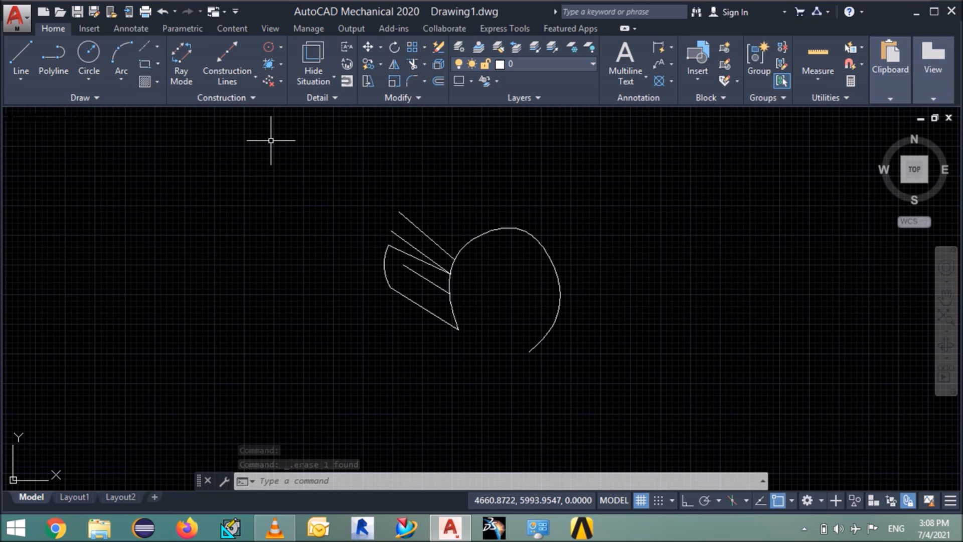
- Draw a three-point arc from the 155° line's free end through the 144° line's free end, ending above the spline's upper-left side
{"action": "type", "text": "A"}
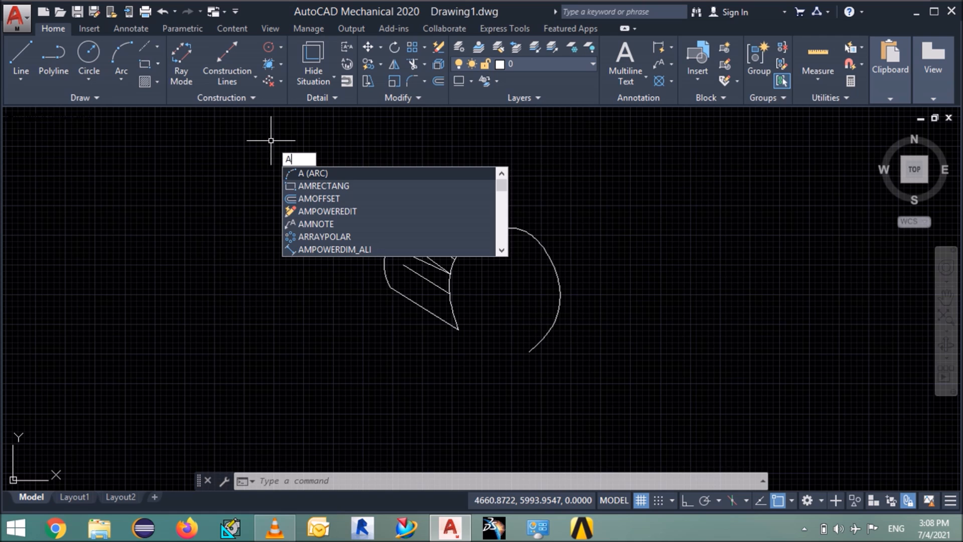
{"action": "key", "text": "Return"}
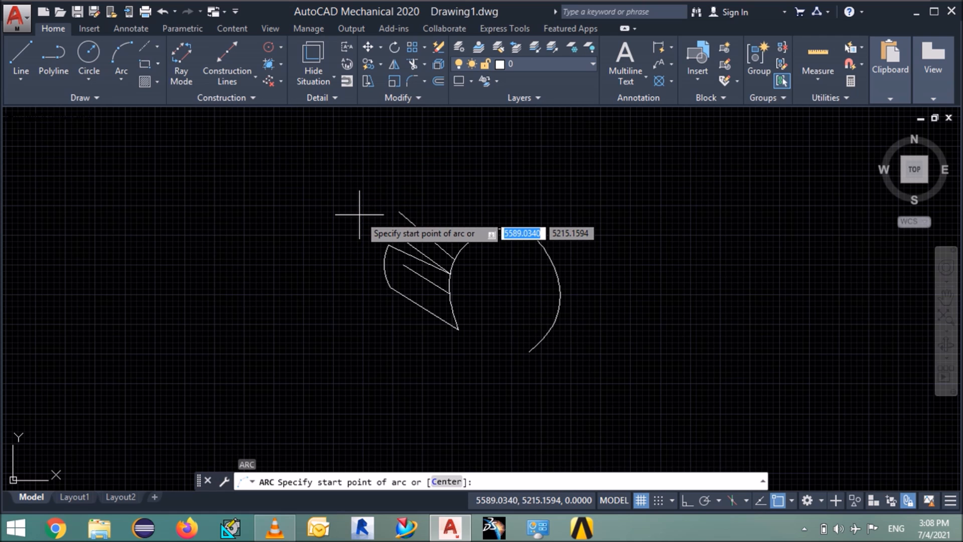
{"action": "left_click", "coordinate": [389, 245]}
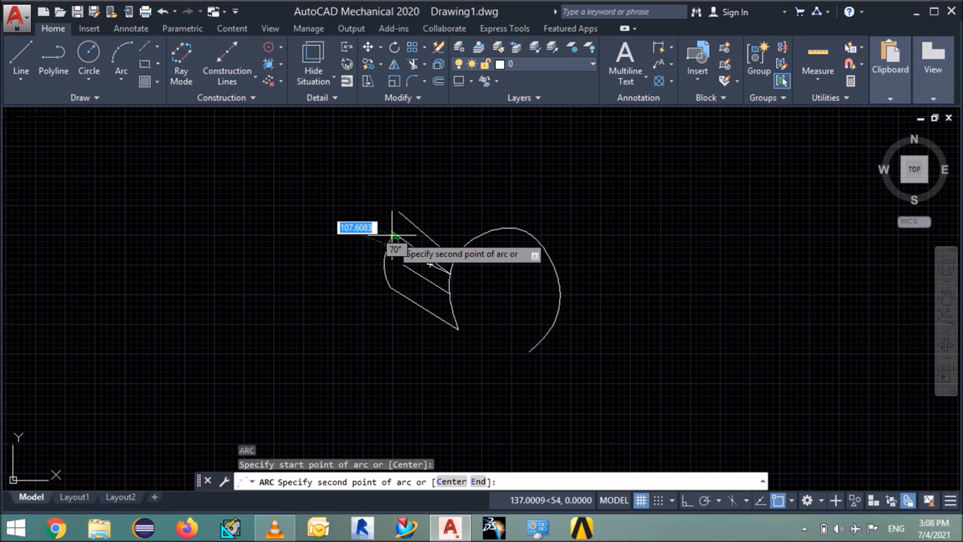
{"action": "left_click", "coordinate": [399, 214]}
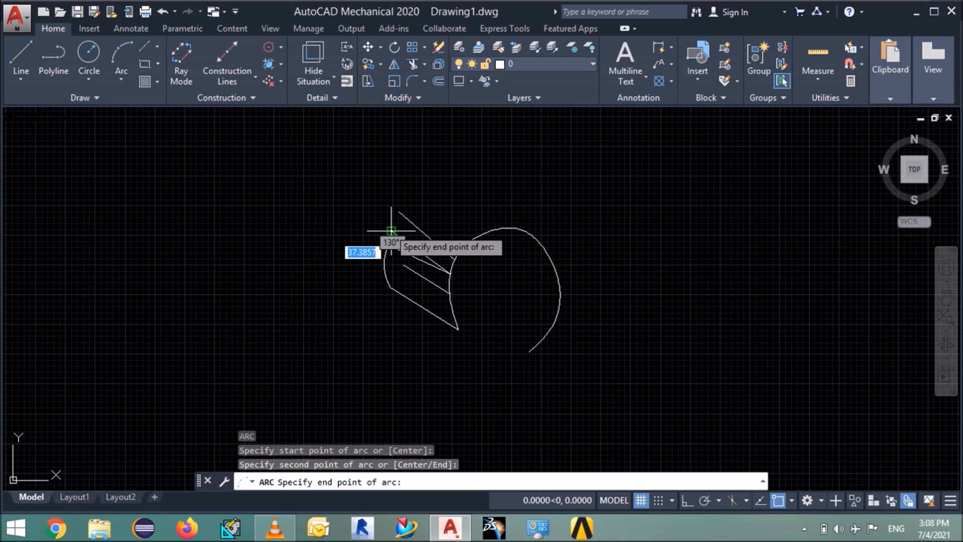
{"action": "left_click", "coordinate": [446, 227]}
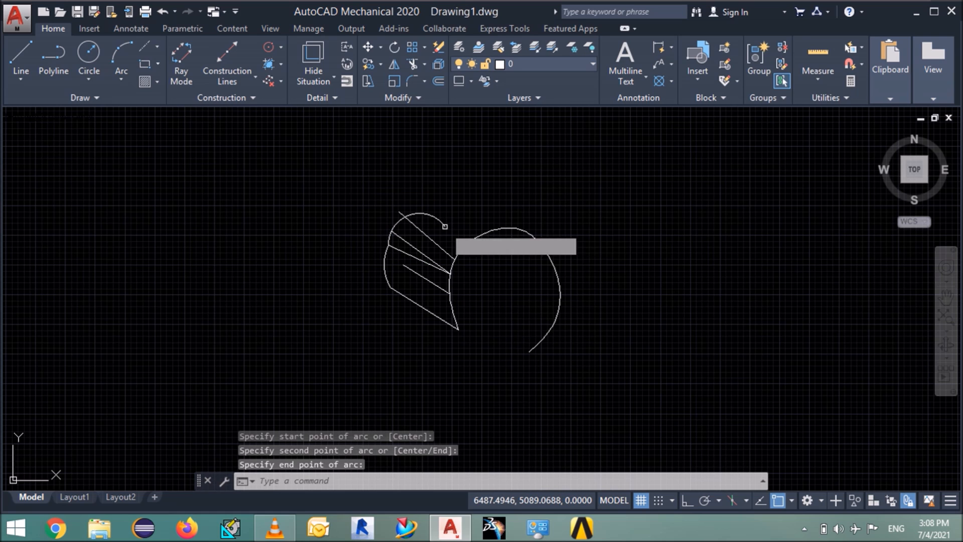
- Trim the arc between the free ends of the 144° and 139° lines and delete the leftover upper piece
{"action": "type", "text": "tr"}
{"action": "key", "text": "Return"}
{"action": "key", "text": "Return"}
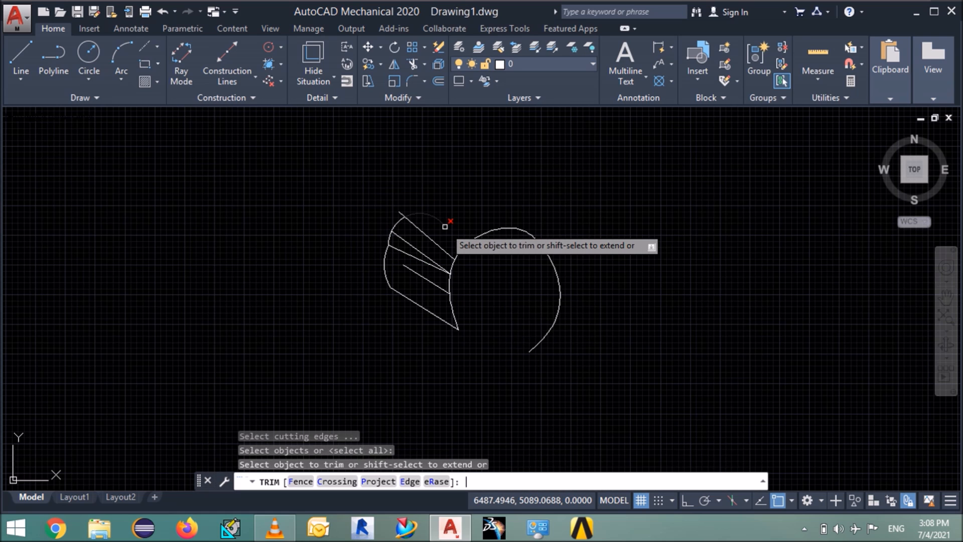
{"action": "left_click", "coordinate": [397, 223]}
{"action": "key", "text": "Escape"}
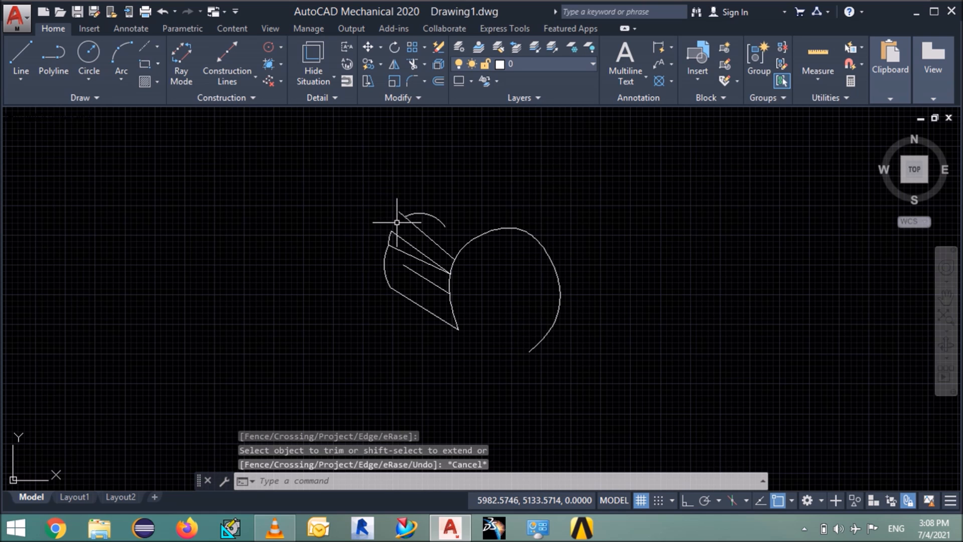
{"action": "left_click", "coordinate": [429, 213]}
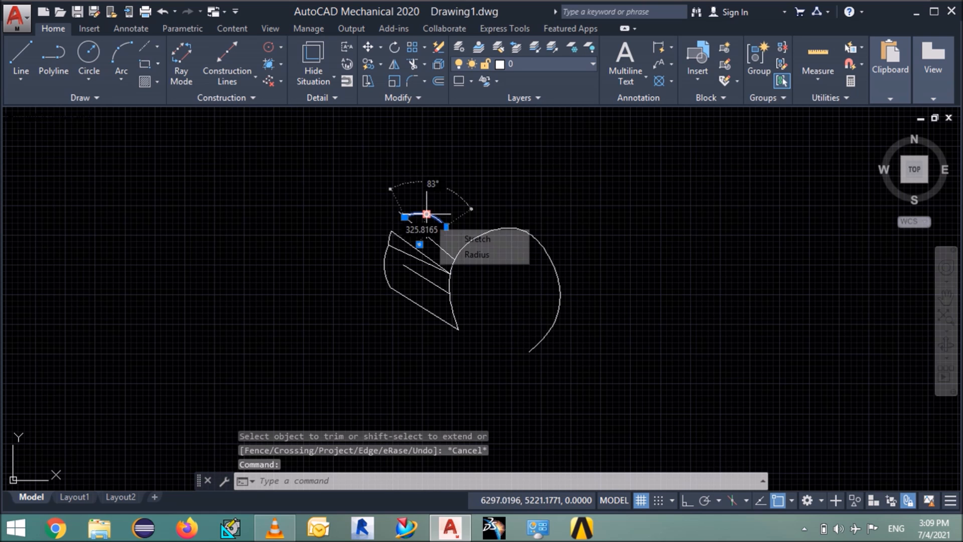
{"action": "key", "text": "Delete"}
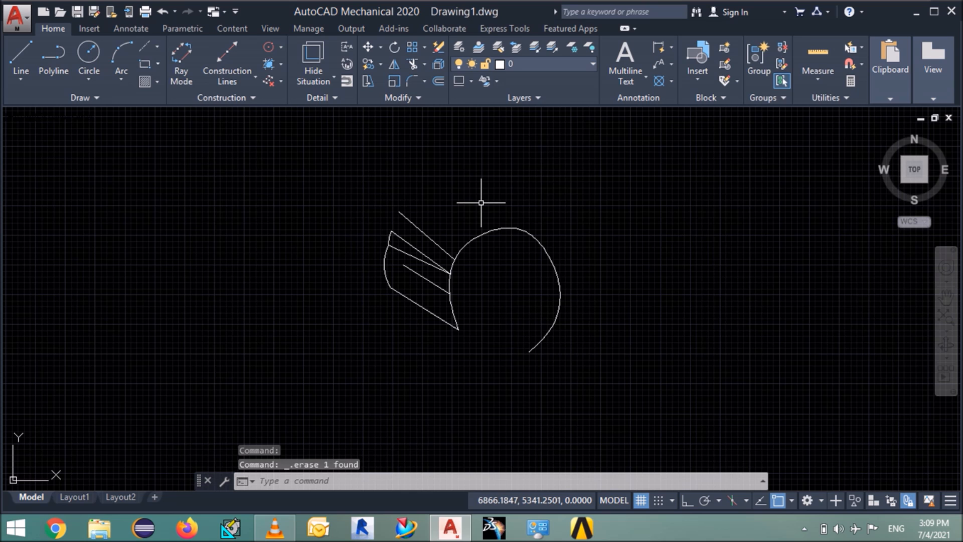
- Draw a three-point arc from the 144° line's free end through the 139° line's free end, ending above the spline's upper-left side
{"action": "type", "text": "a"}
{"action": "key", "text": "Return"}
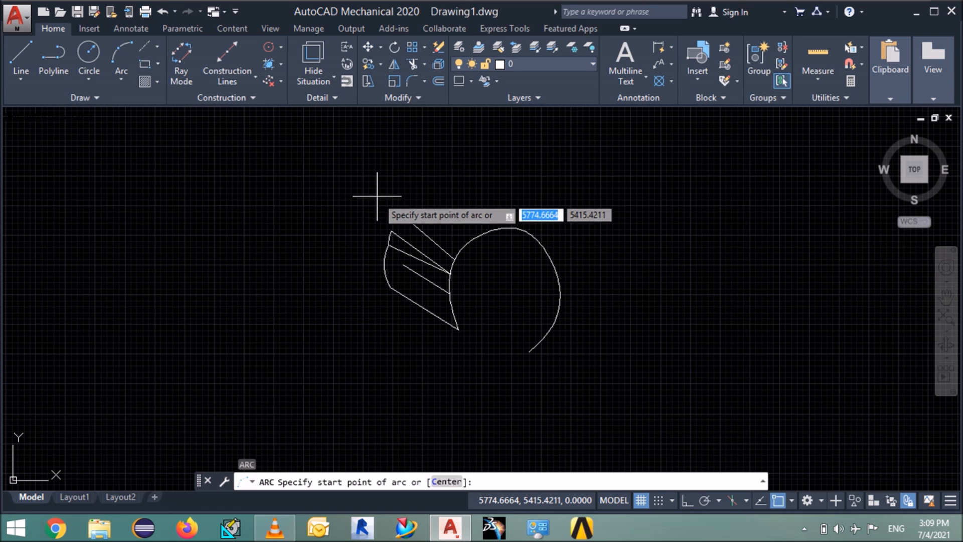
{"action": "left_click", "coordinate": [395, 230]}
{"action": "left_click", "coordinate": [399, 211]}
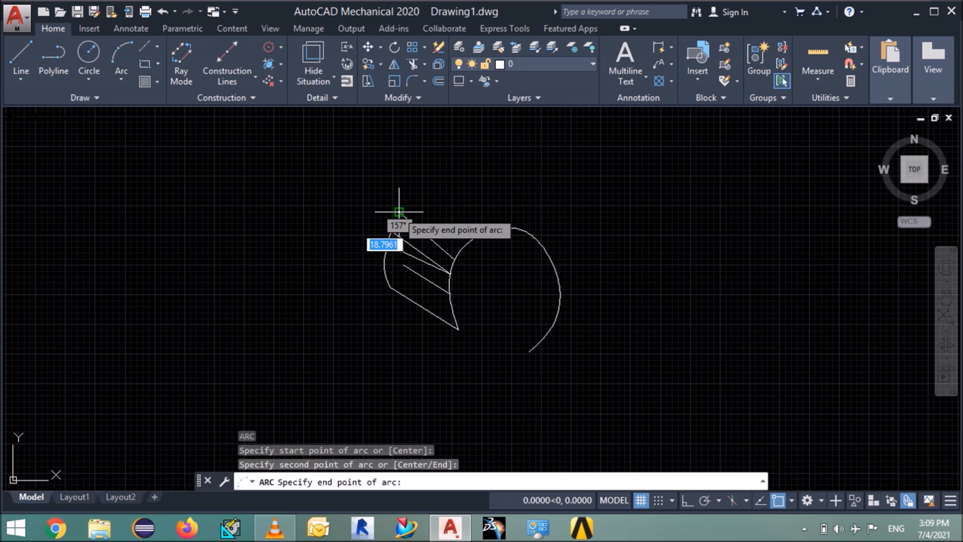
{"action": "left_click", "coordinate": [447, 215]}
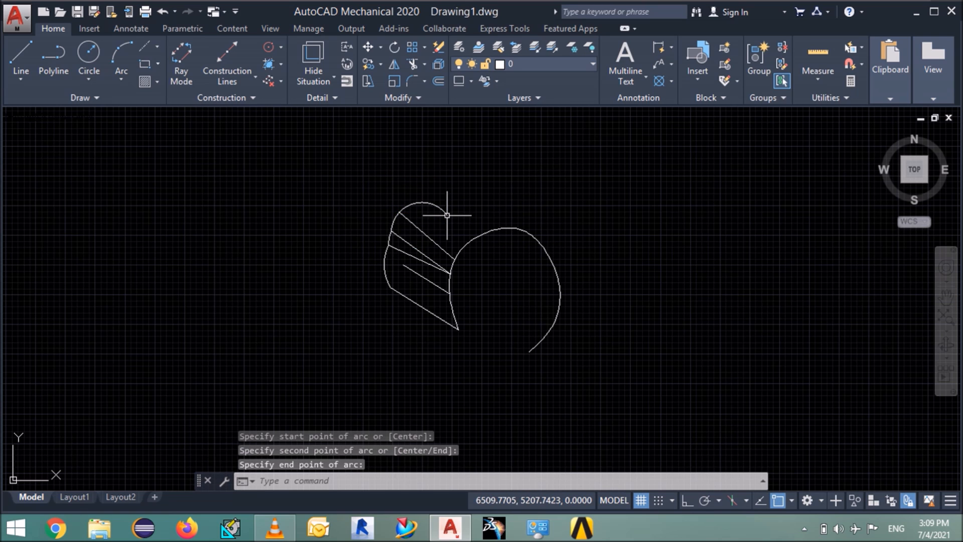
- Trim off the part of the new arc that extends beyond the 139° line's free end
{"action": "type", "text": "tr"}
{"action": "key", "text": "Return"}
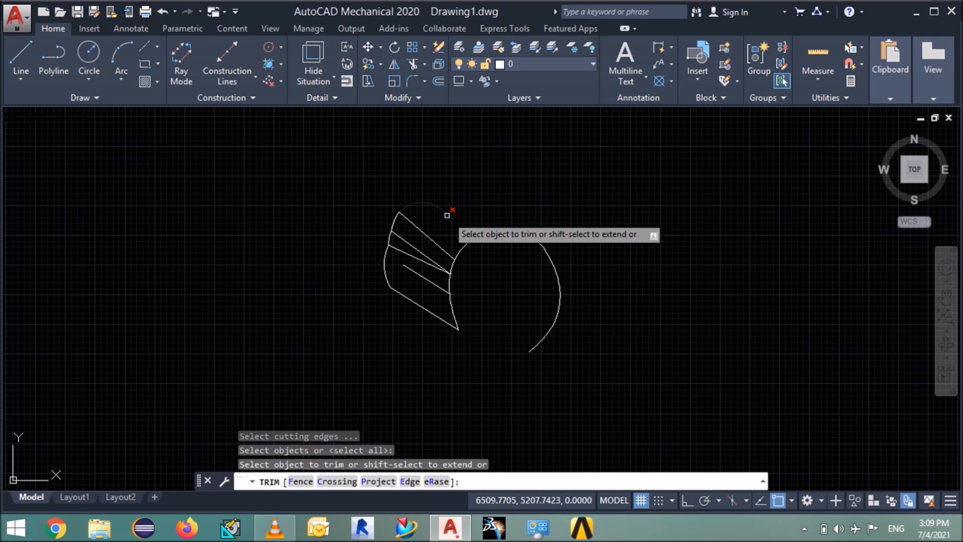
{"action": "left_click", "coordinate": [436, 204]}
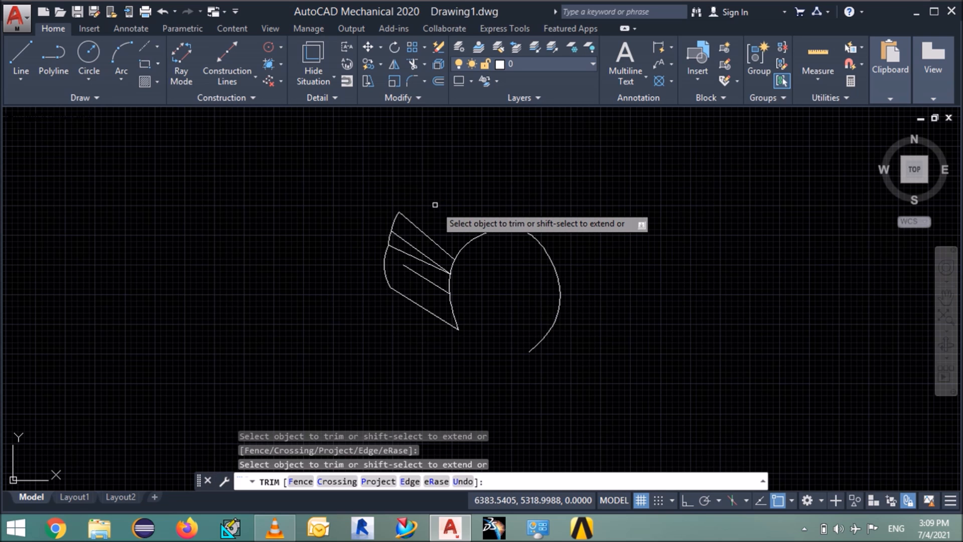
{"action": "key", "text": "Escape"}
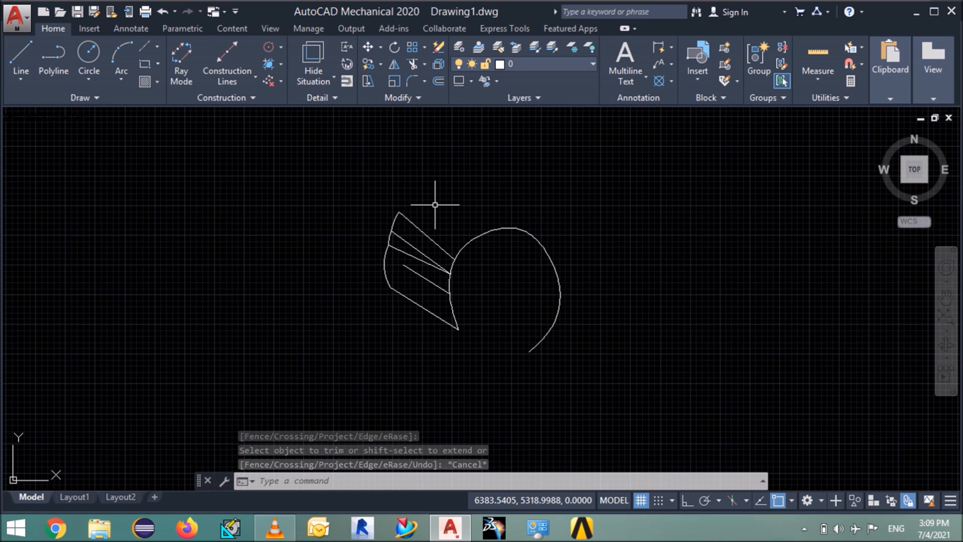
- Draw a line 2020 units long at 24° from the 139° line's free end
{"action": "type", "text": "l"}
{"action": "key", "text": "Return"}
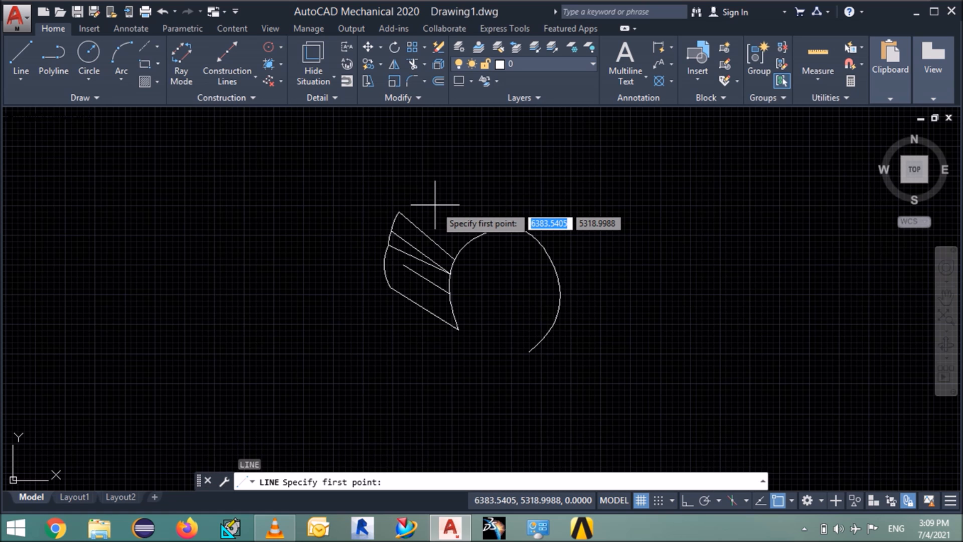
{"action": "left_click", "coordinate": [399, 212]}
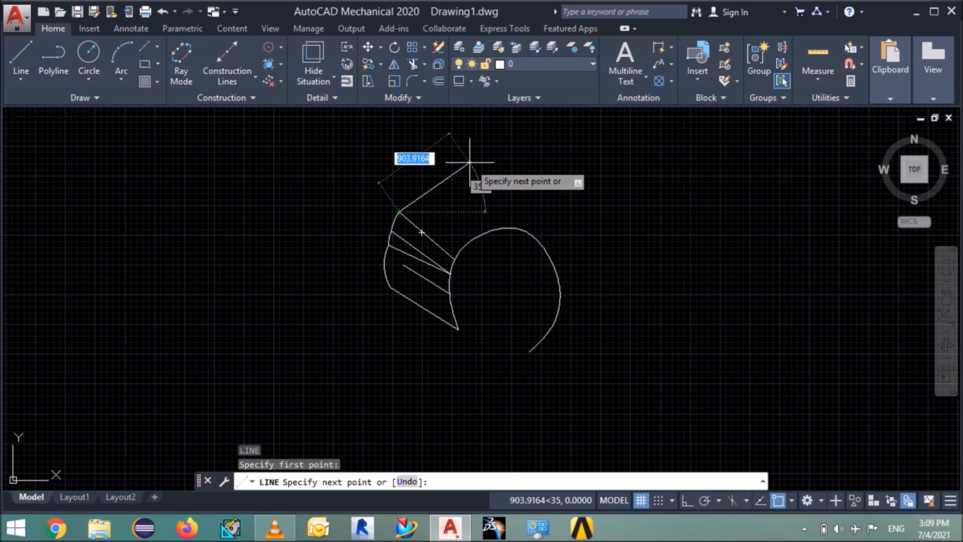
{"action": "type", "text": "2020"}
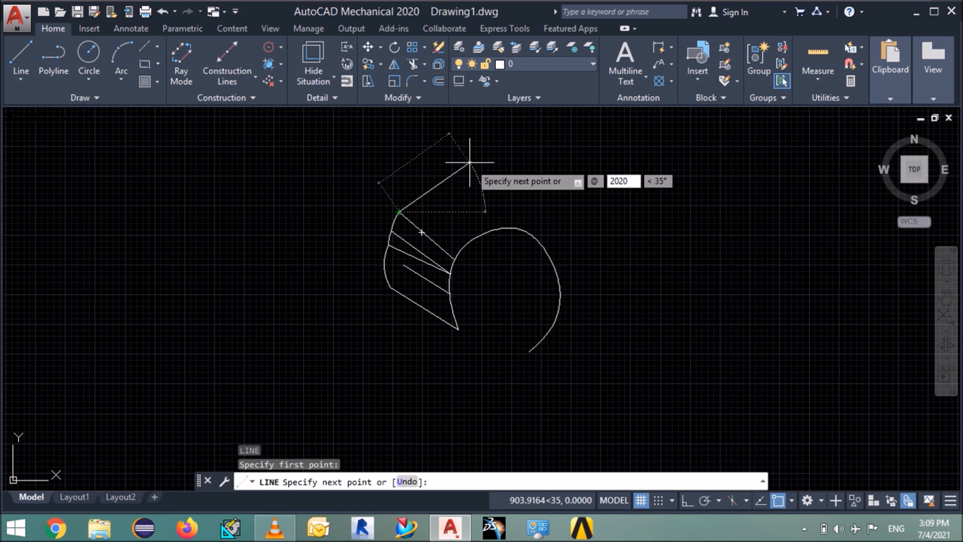
{"action": "key", "text": "Tab"}
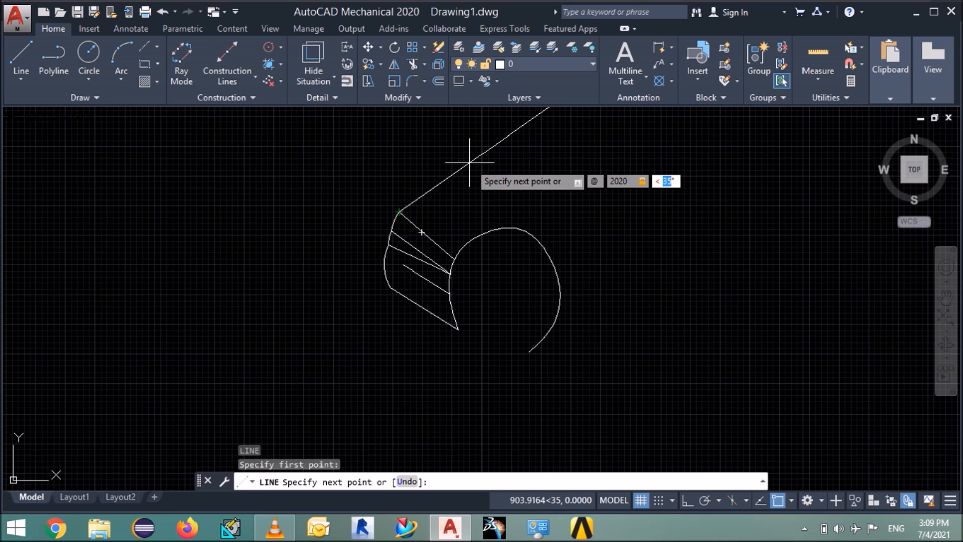
{"action": "type", "text": "24"}
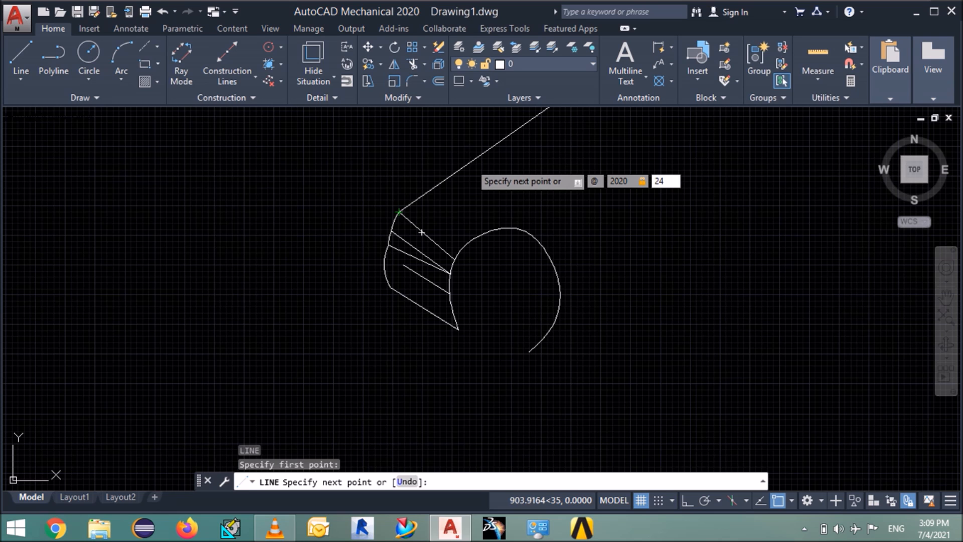
{"action": "key", "text": "Return"}
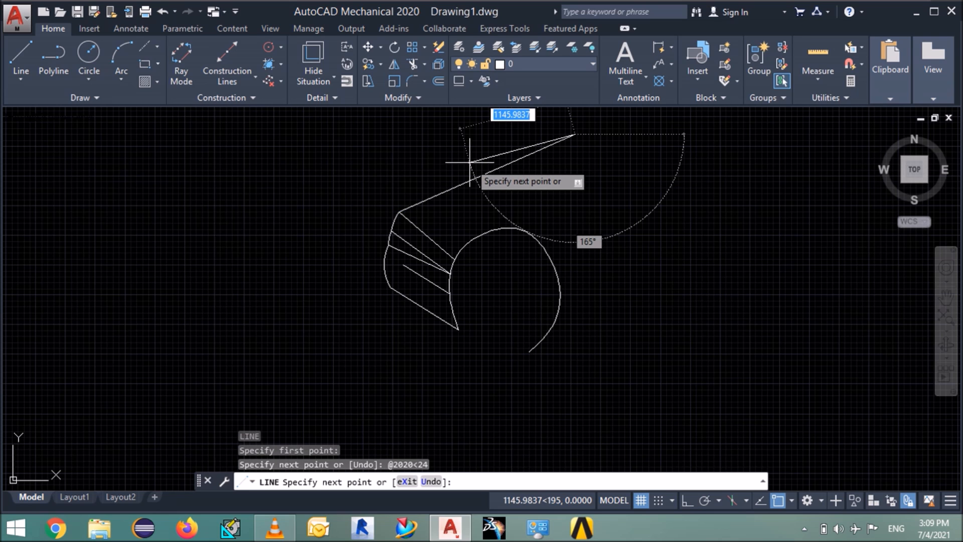
{"action": "key", "text": "Escape"}
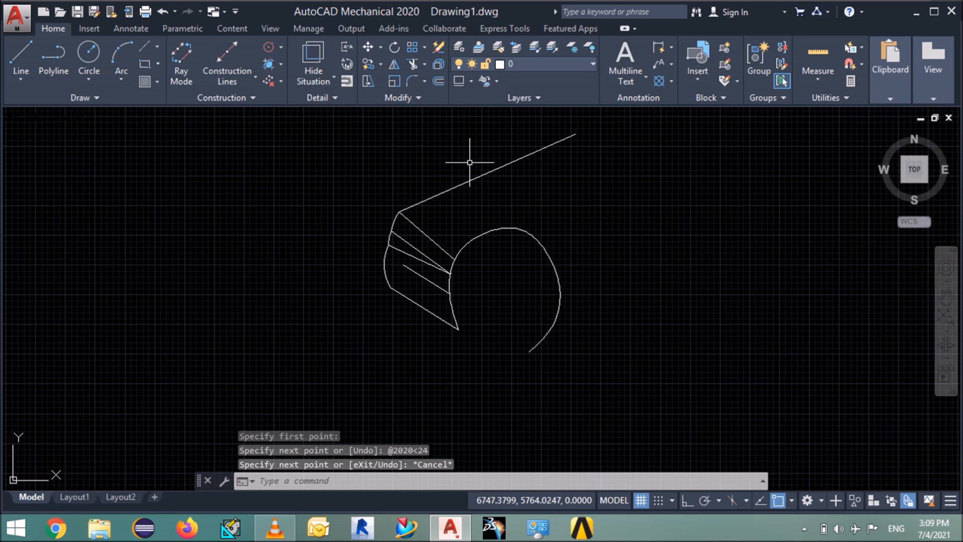
- Try to flatten the spline's top by moving its two uppermost fit points slightly downward
{"action": "left_click", "coordinate": [510, 229]}
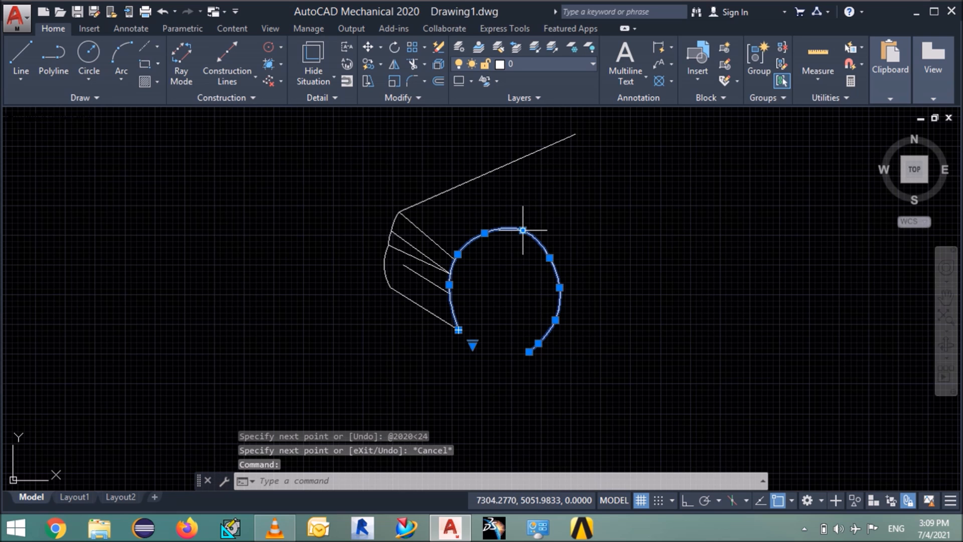
{"action": "left_click", "coordinate": [523, 230]}
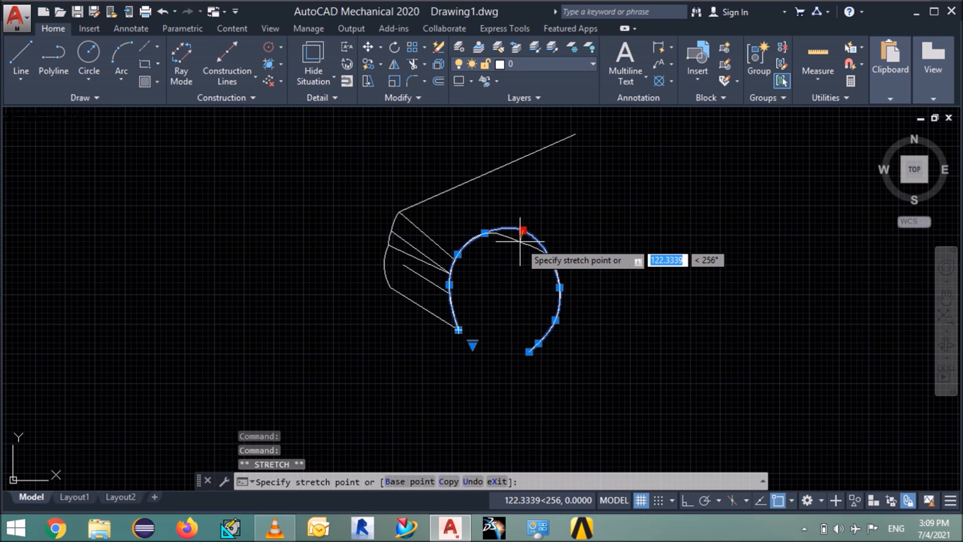
{"action": "left_click", "coordinate": [520, 241]}
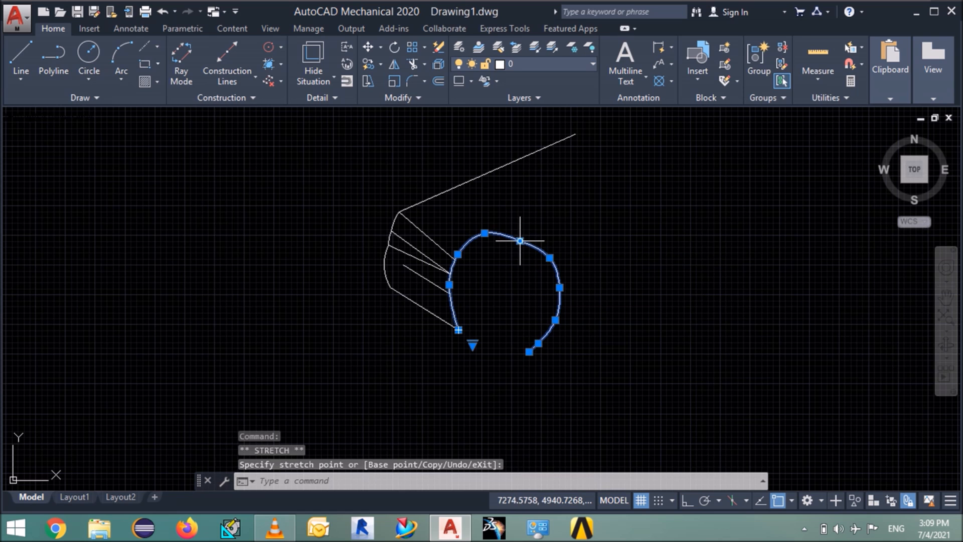
{"action": "left_click", "coordinate": [485, 233]}
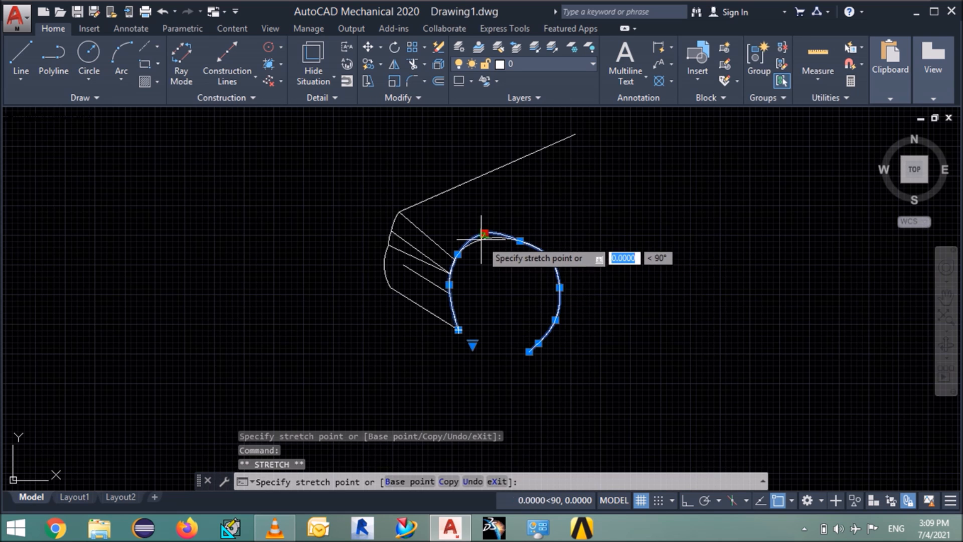
{"action": "left_click", "coordinate": [483, 245]}
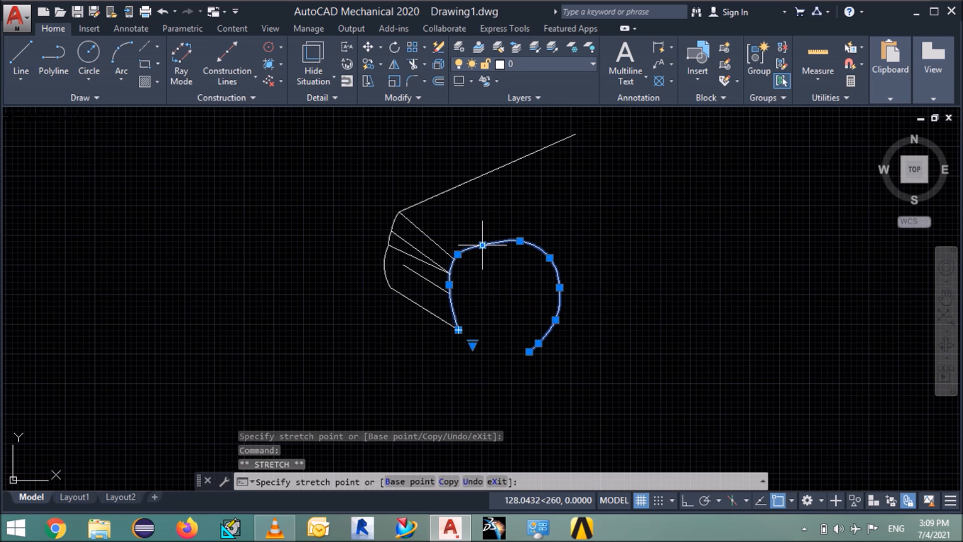
{"action": "mouse_move", "coordinate": [483, 245]}
{"action": "key", "text": "Escape"}
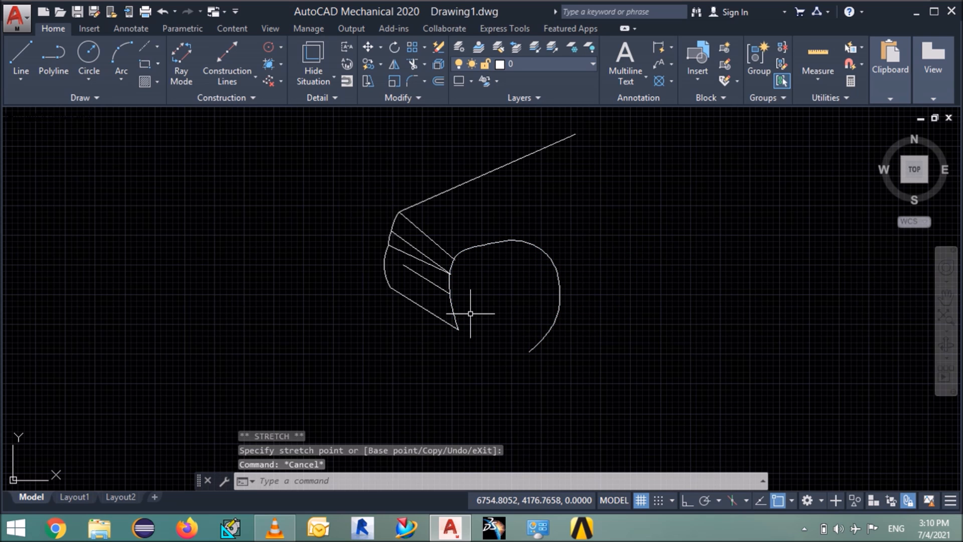
- Undo both fit point moves on the spline
{"action": "left_click", "coordinate": [467, 249]}
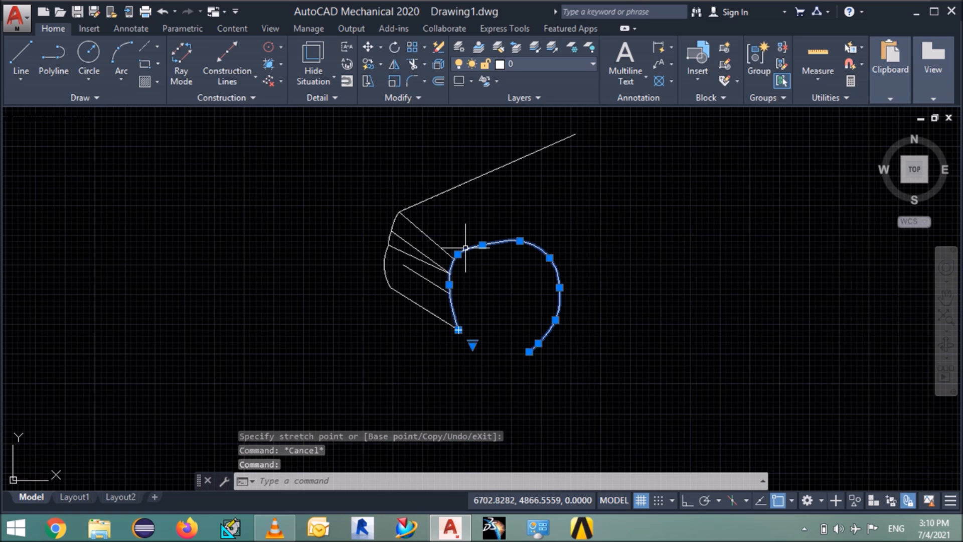
{"action": "key", "text": "Escape"}
{"action": "key", "text": "ctrl+z"}
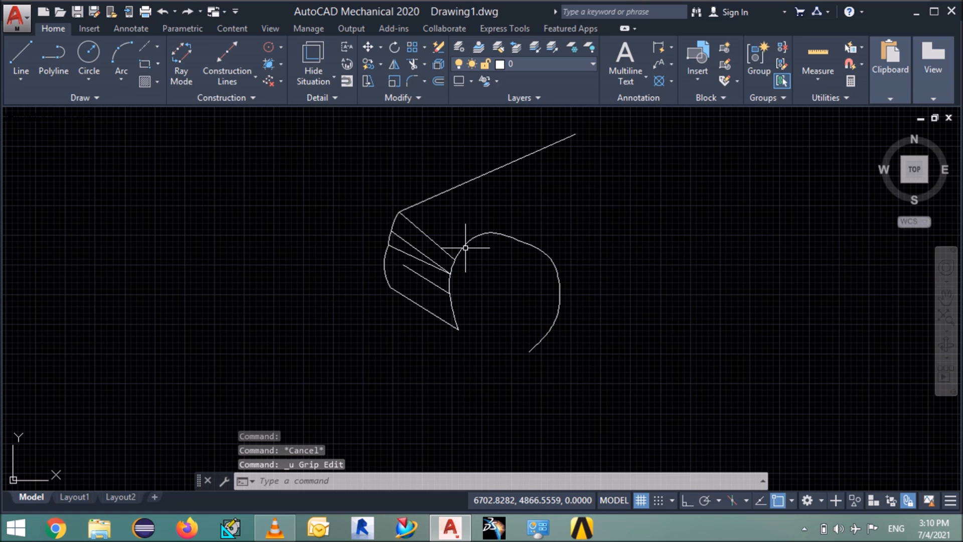
{"action": "key", "text": "ctrl+z"}
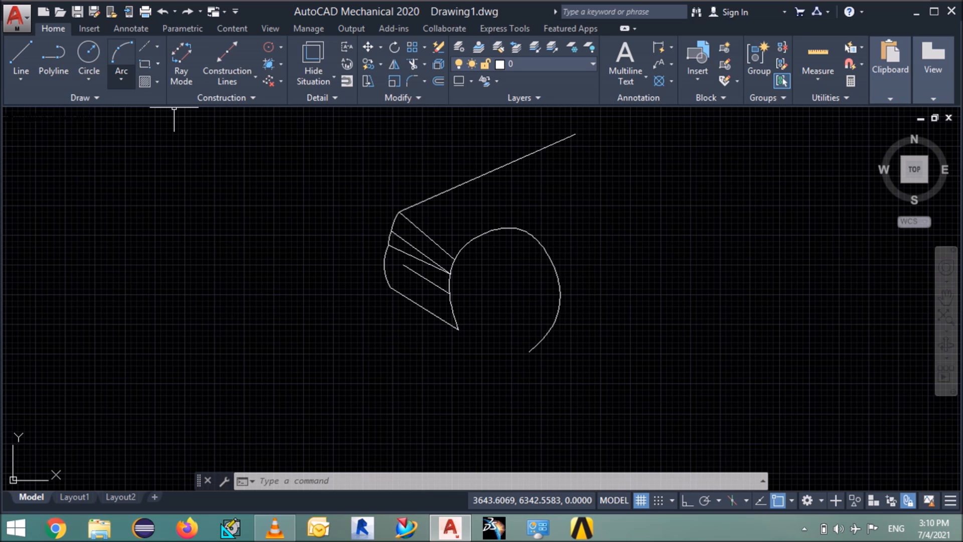
- Draw a start-end-radius arc of radius 1960 from the 24° line's upper end to its lower end, and delete that line
{"action": "left_click", "coordinate": [122, 79]}
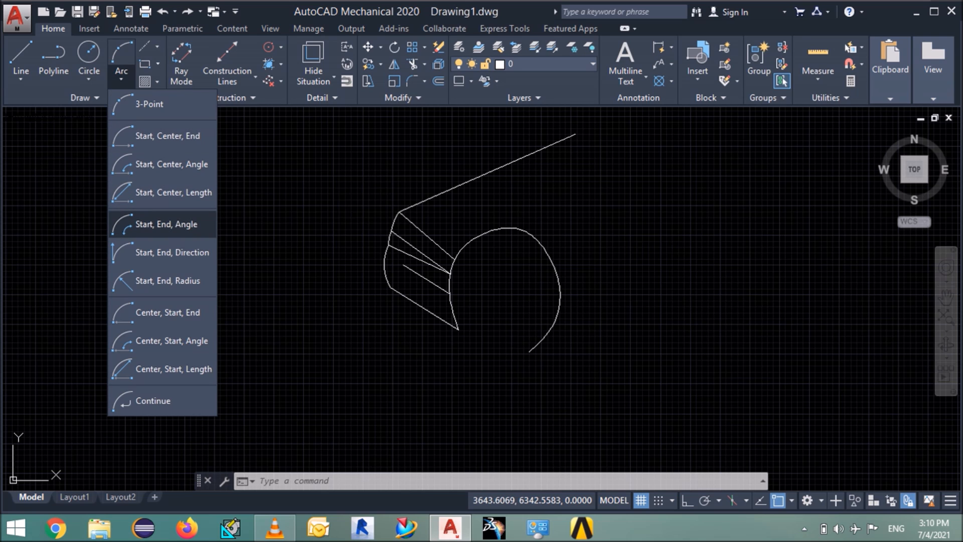
{"action": "left_click", "coordinate": [168, 281]}
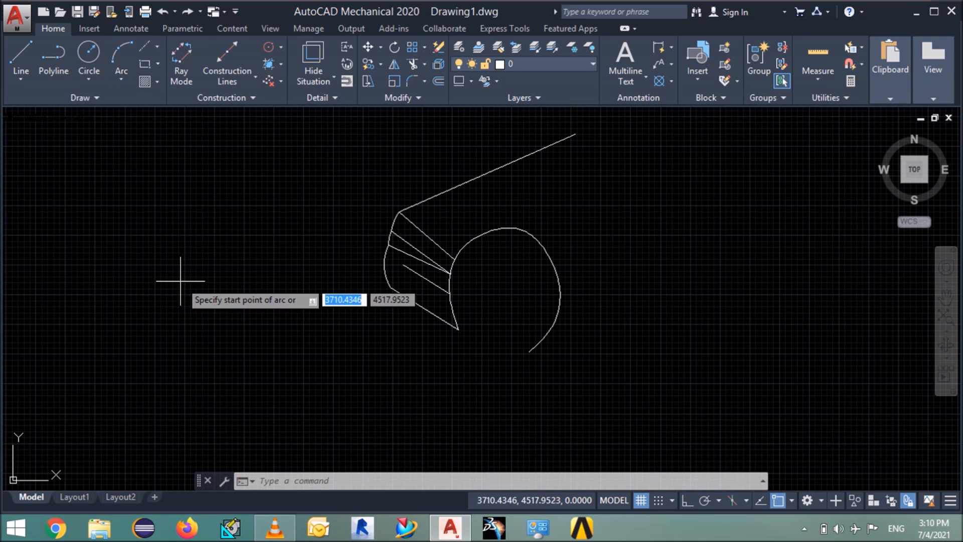
{"action": "left_click", "coordinate": [575, 133]}
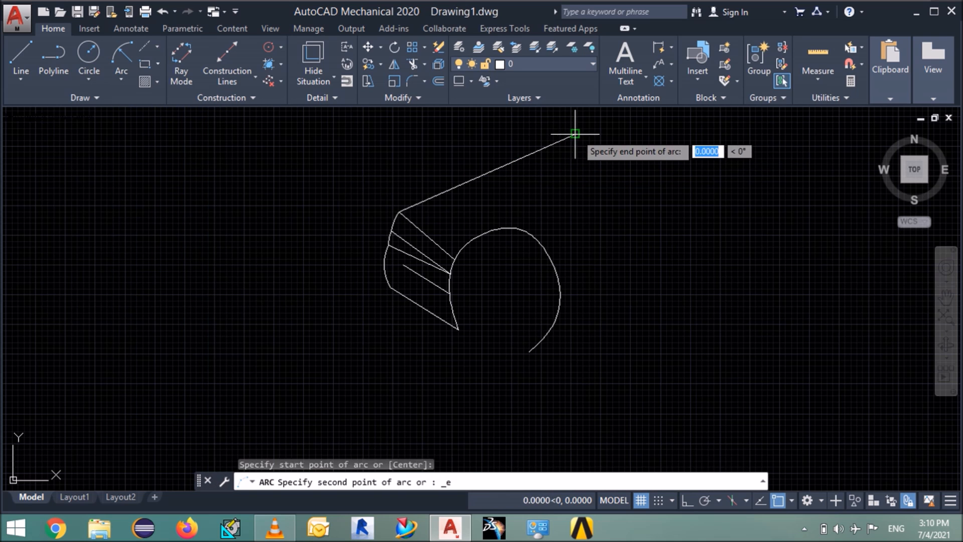
{"action": "left_click", "coordinate": [399, 212]}
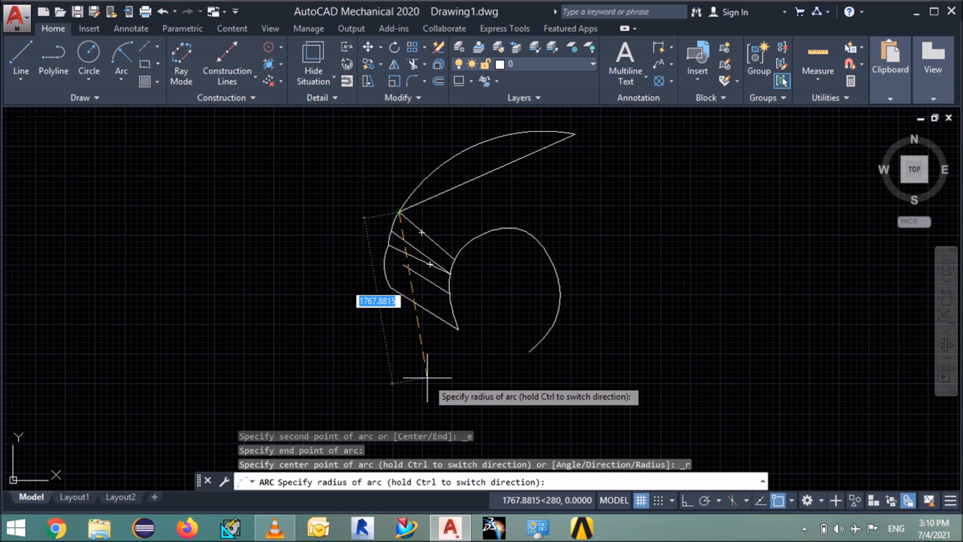
{"action": "type", "text": "1960"}
{"action": "key", "text": "Return"}
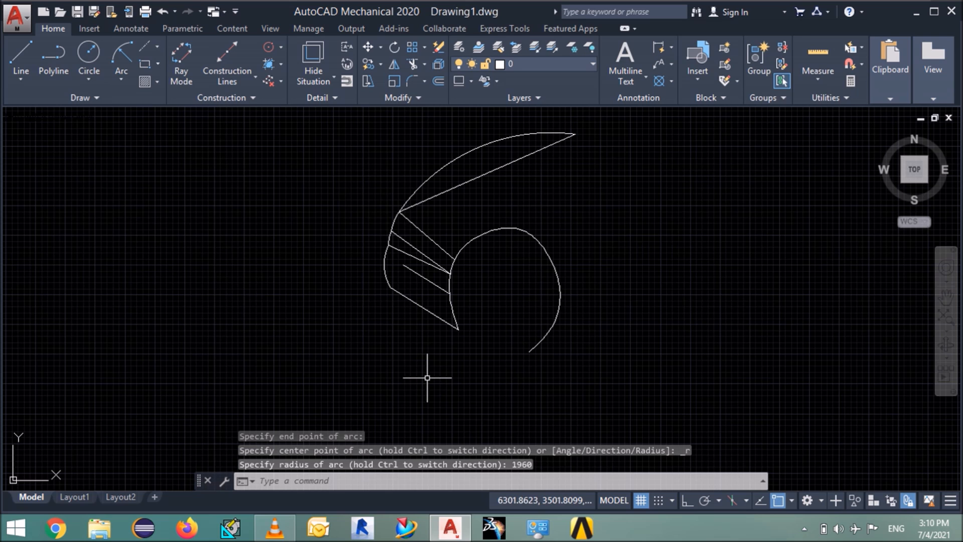
{"action": "left_click", "coordinate": [487, 174]}
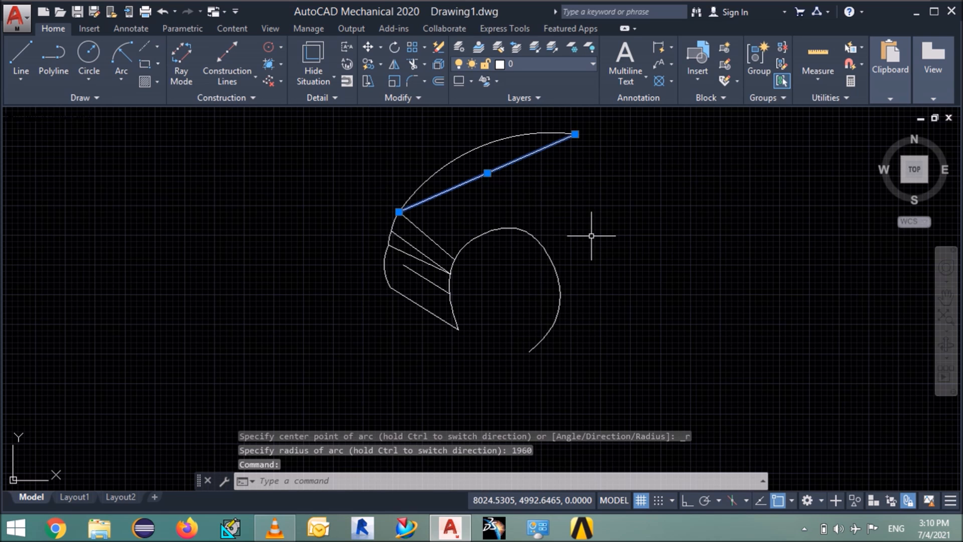
{"action": "key", "text": "Delete"}
- Draw a line 910 units long at 31° from the right end of the long upper arc
{"action": "type", "text": "pan"}
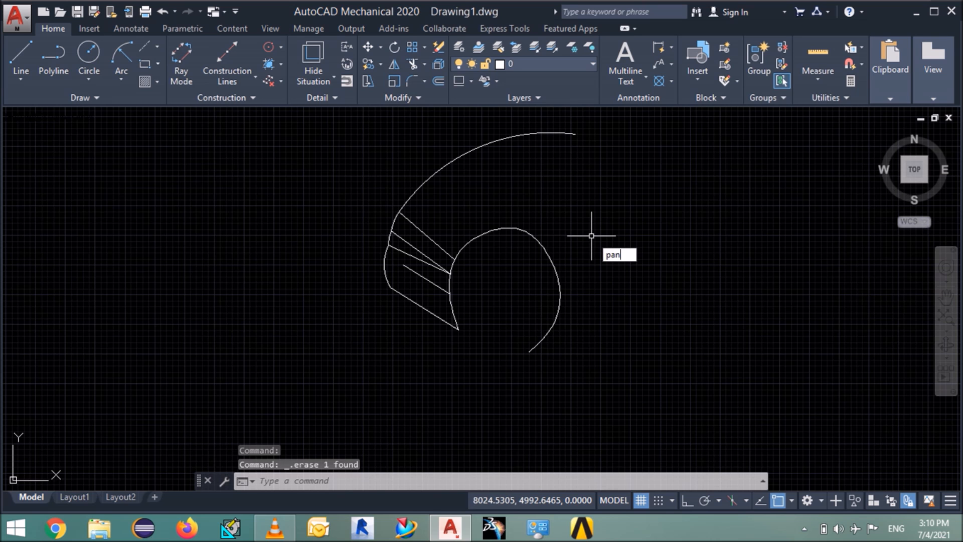
{"action": "key", "text": "Return"}
{"action": "mouse_move", "coordinate": [533, 210]}
{"action": "left_mouse_down"}
{"action": "mouse_move", "coordinate": [437, 243]}
{"action": "mouse_move", "coordinate": [349, 293]}
{"action": "mouse_move", "coordinate": [350, 268]}
{"action": "left_mouse_up"}
{"action": "key", "text": "Escape"}
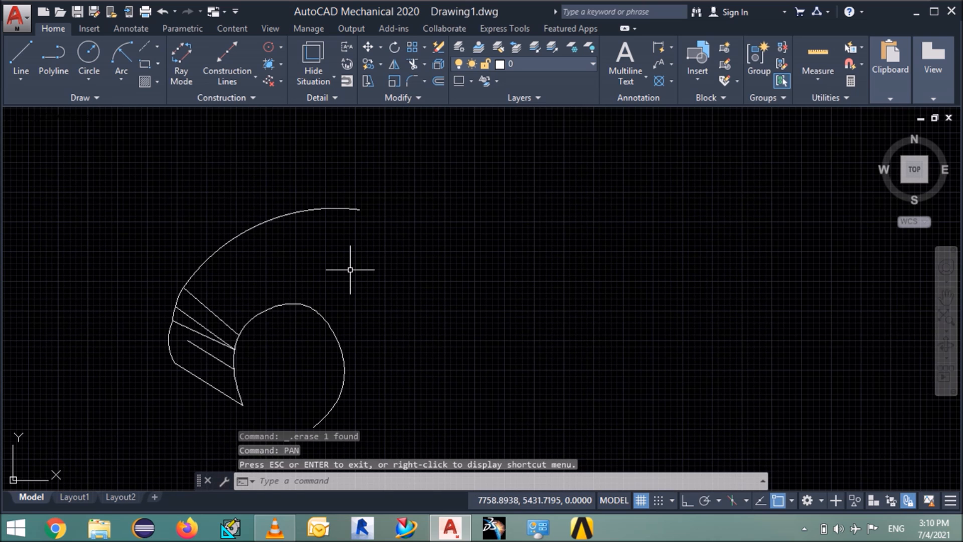
{"action": "type", "text": "l"}
{"action": "key", "text": "Return"}
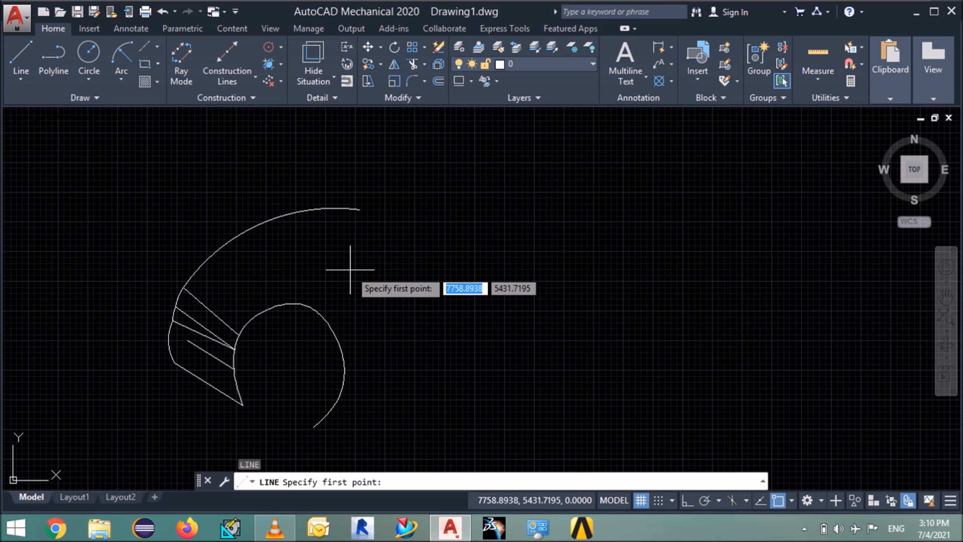
{"action": "left_click", "coordinate": [360, 210]}
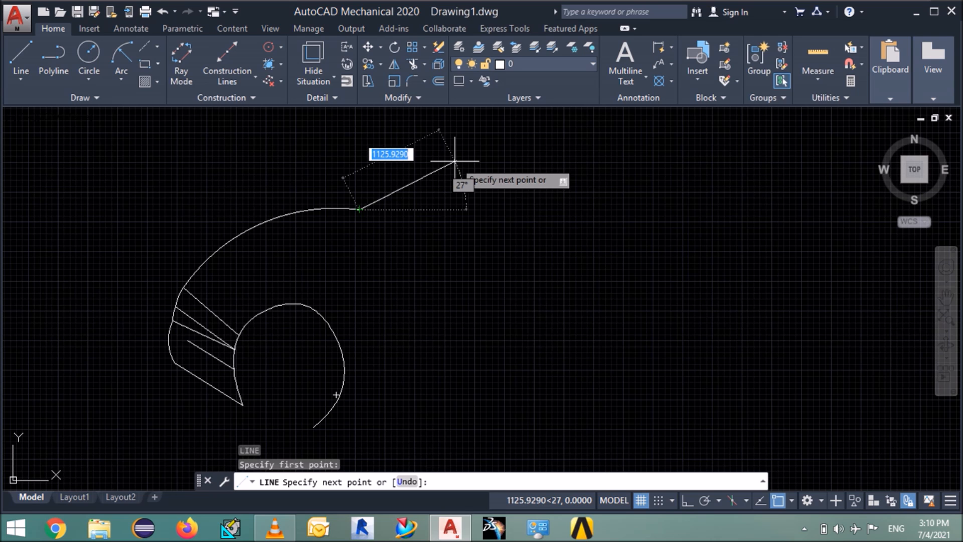
{"action": "key", "text": "shift"}
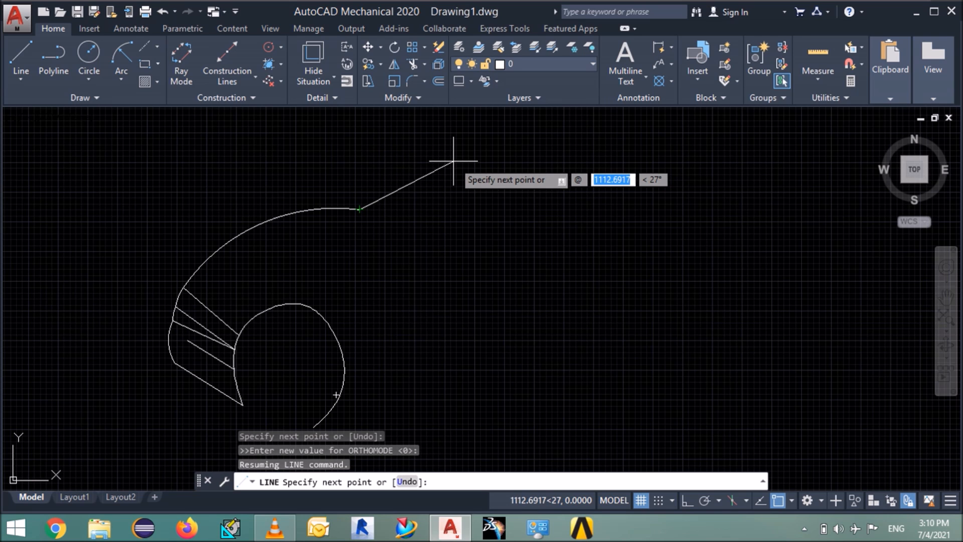
{"action": "type", "text": "910"}
{"action": "key", "text": "Tab"}
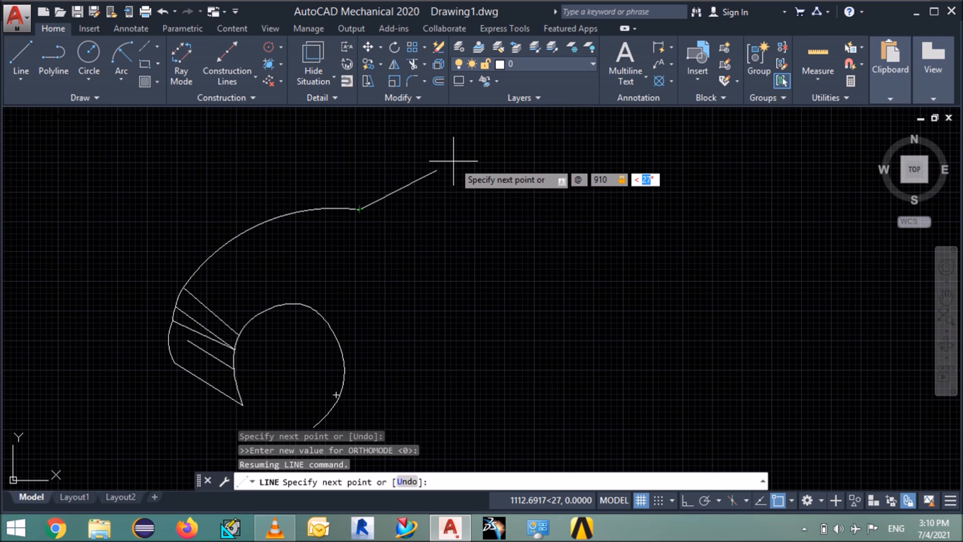
{"action": "type", "text": "31"}
{"action": "key", "text": "Return"}
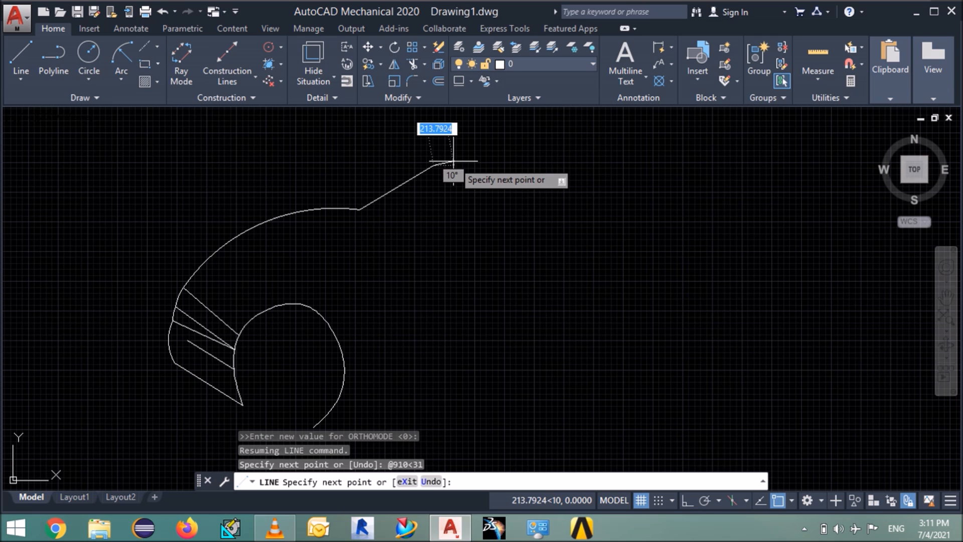
{"action": "key", "text": "Return"}
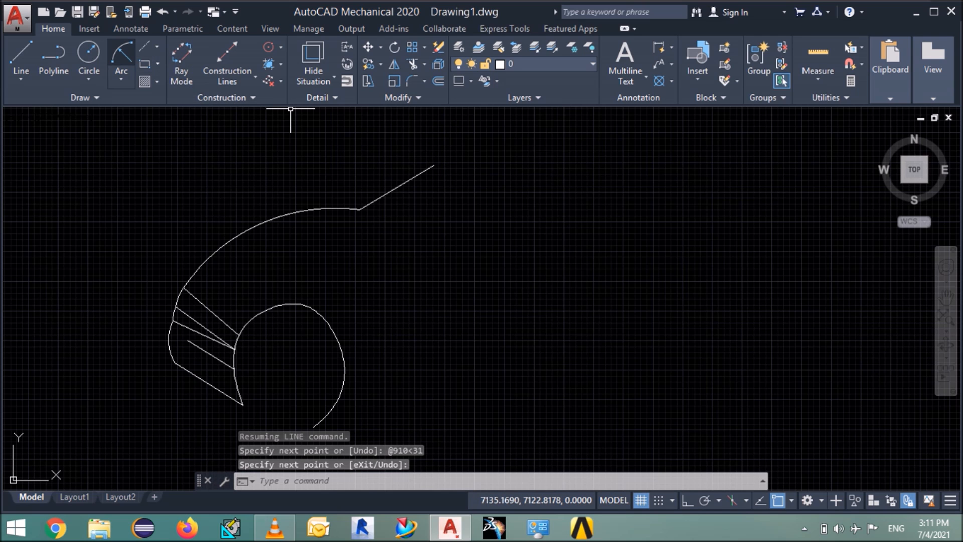
- Draw a start-end-radius arc of radius 4216 from the 31° line's upper end to its lower end, and delete that line
{"action": "left_click", "coordinate": [121, 61]}
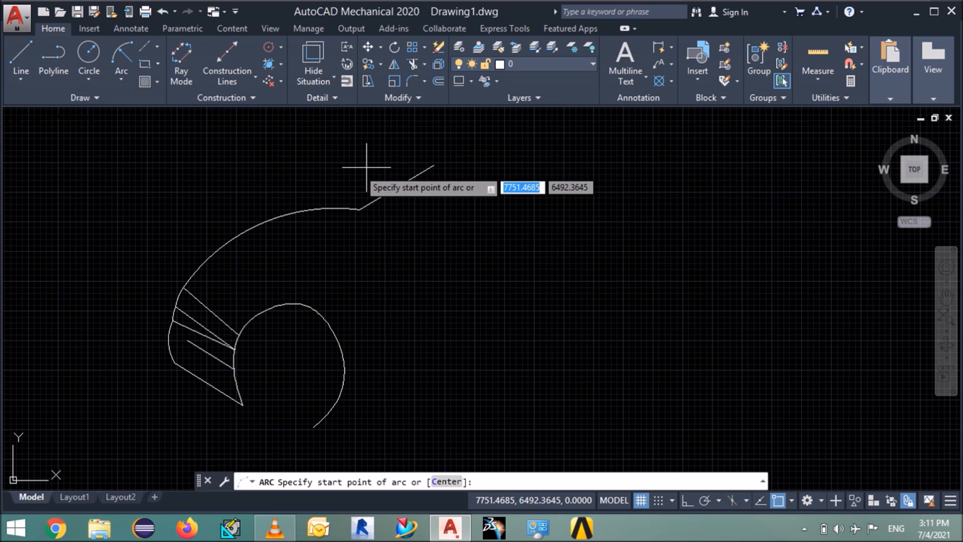
{"action": "left_click", "coordinate": [438, 164]}
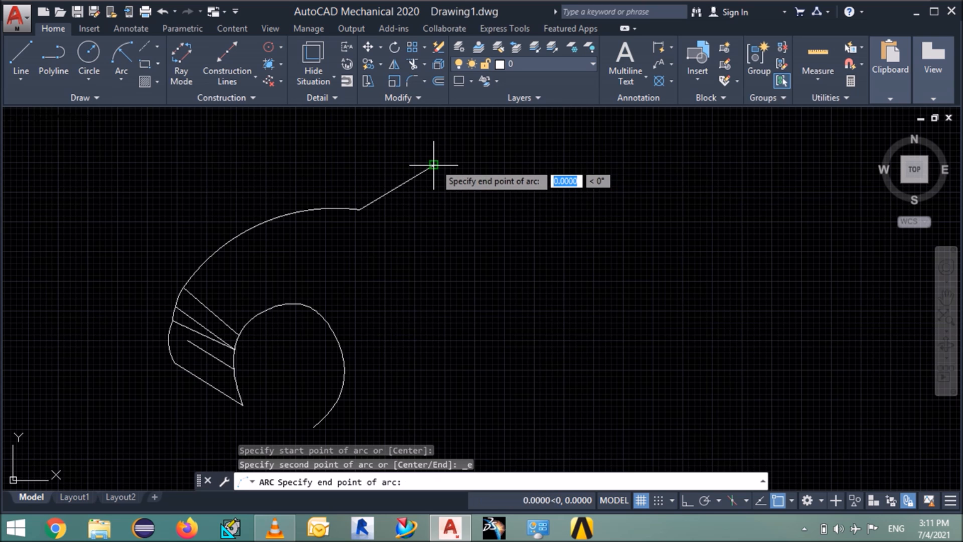
{"action": "left_click", "coordinate": [360, 209]}
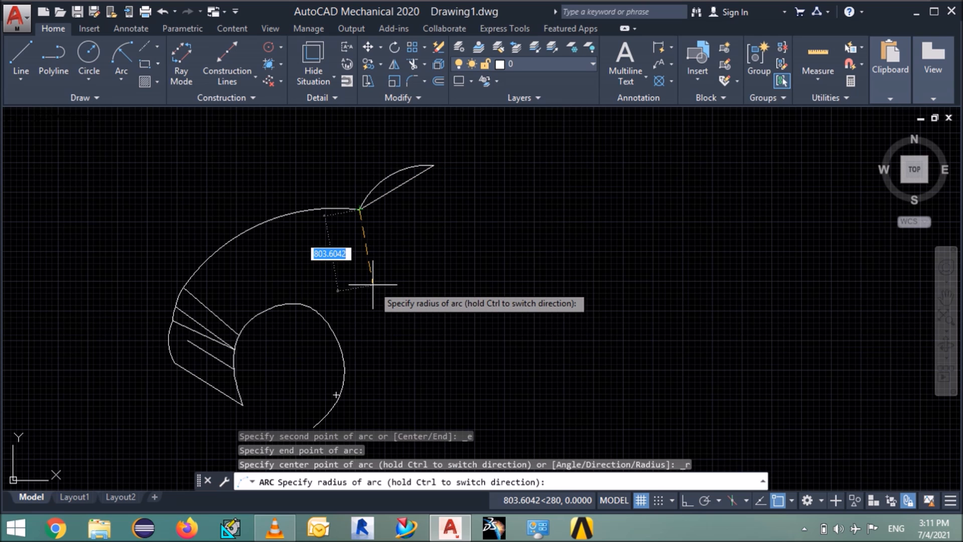
{"action": "type", "text": "4216"}
{"action": "key", "text": "Return"}
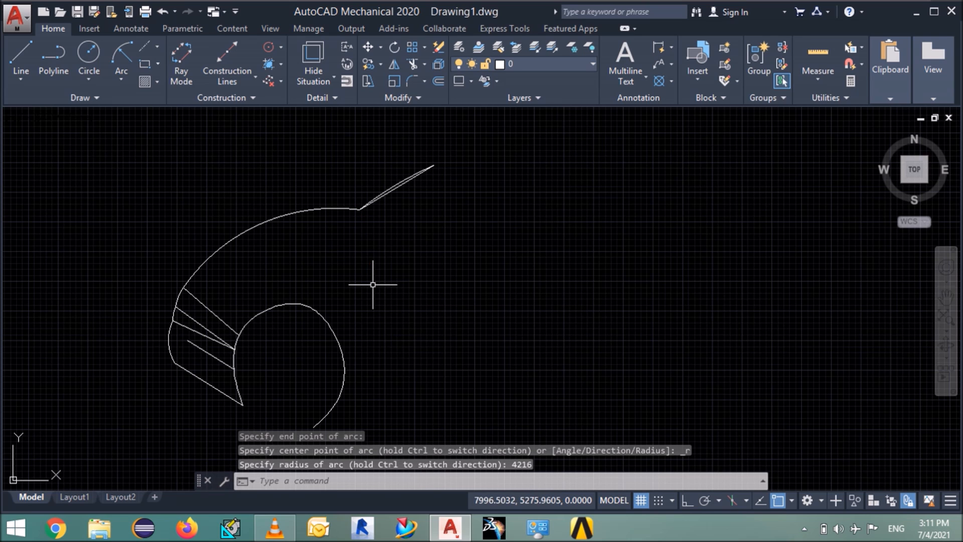
{"action": "left_click", "coordinate": [402, 185]}
{"action": "key", "text": "Escape"}
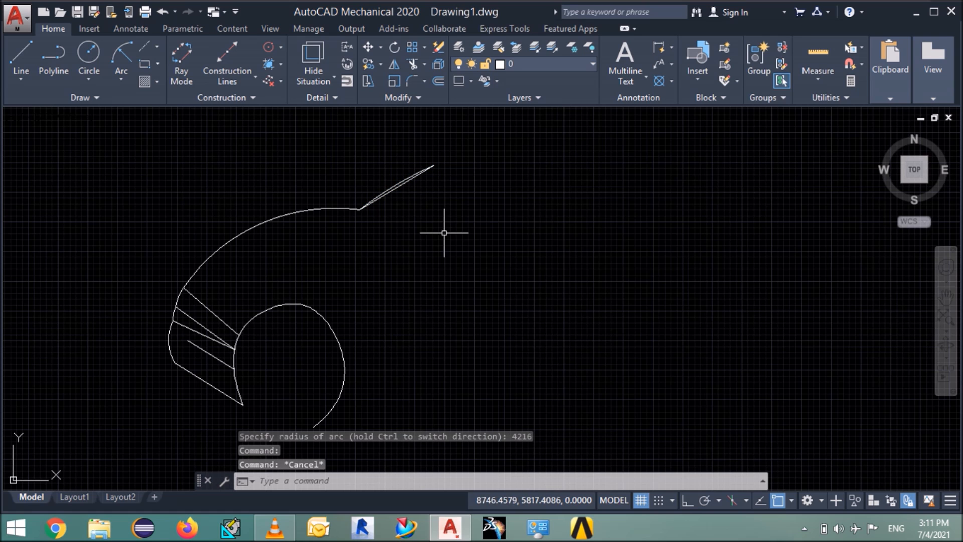
{"action": "left_click", "coordinate": [397, 189]}
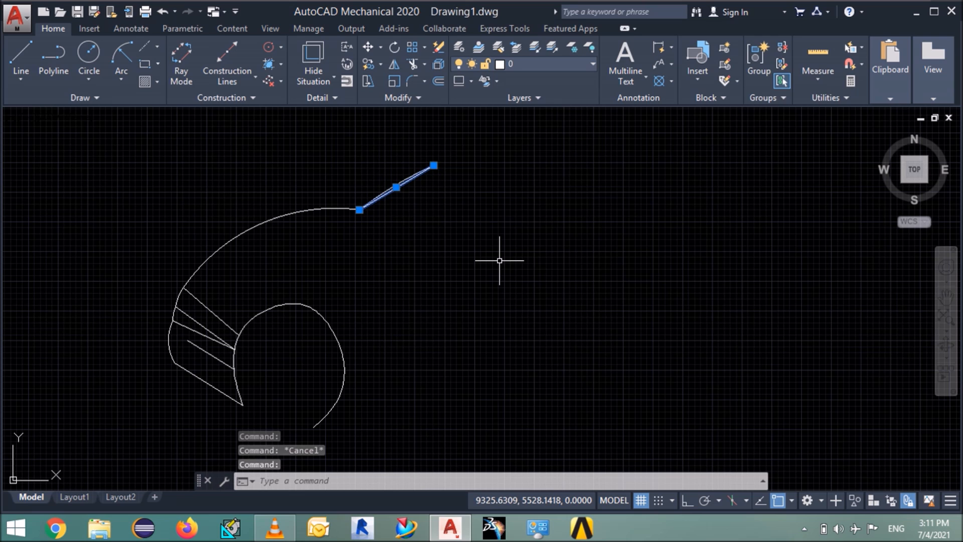
{"action": "key", "text": "Delete"}
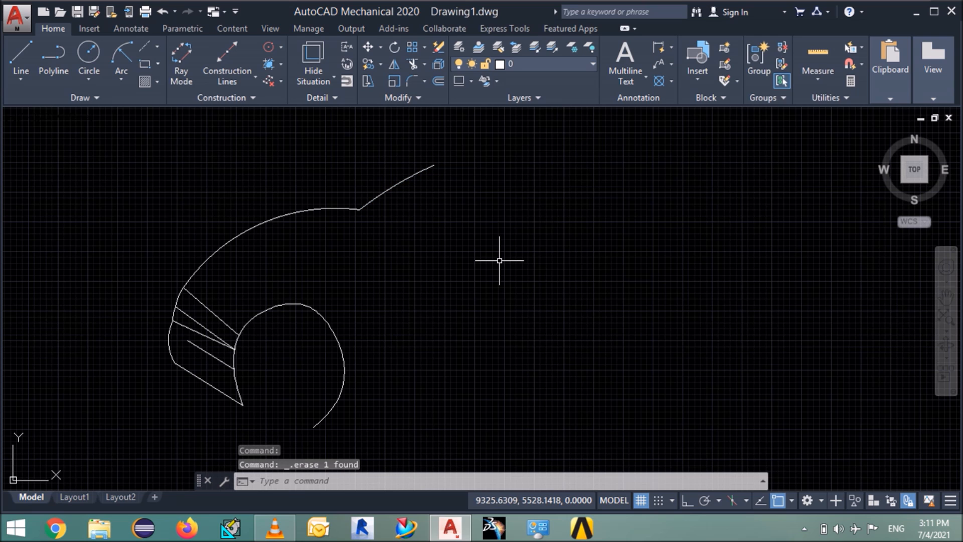
- Draw a line 1585 units long at 7° from the upper end of the 4216-radius arc
{"action": "type", "text": "l"}
{"action": "key", "text": "Return"}
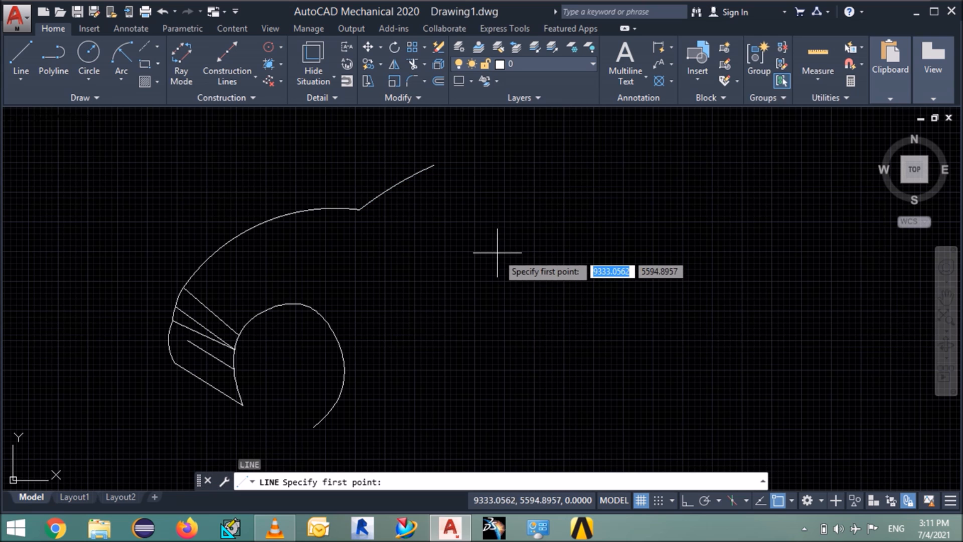
{"action": "left_click", "coordinate": [434, 165]}
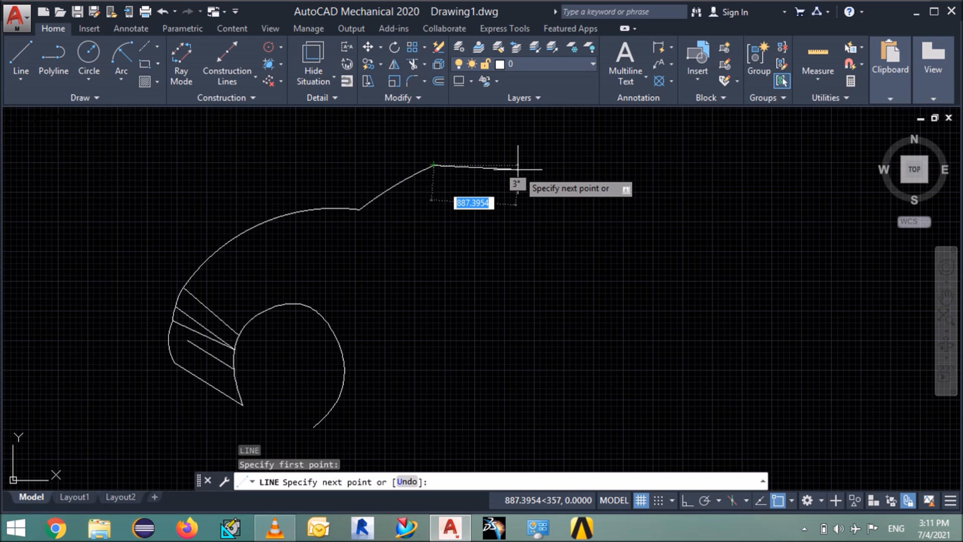
{"action": "key", "text": "shift"}
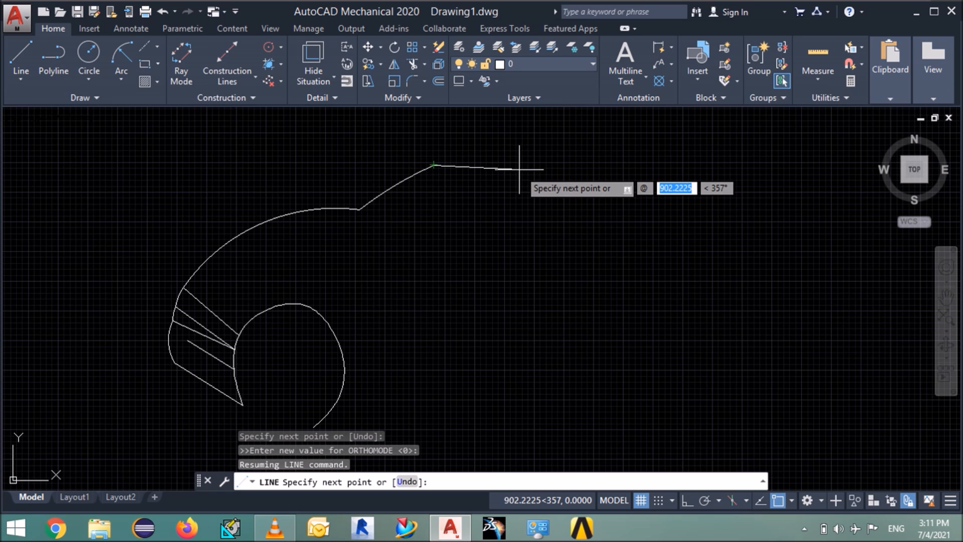
{"action": "type", "text": "1585"}
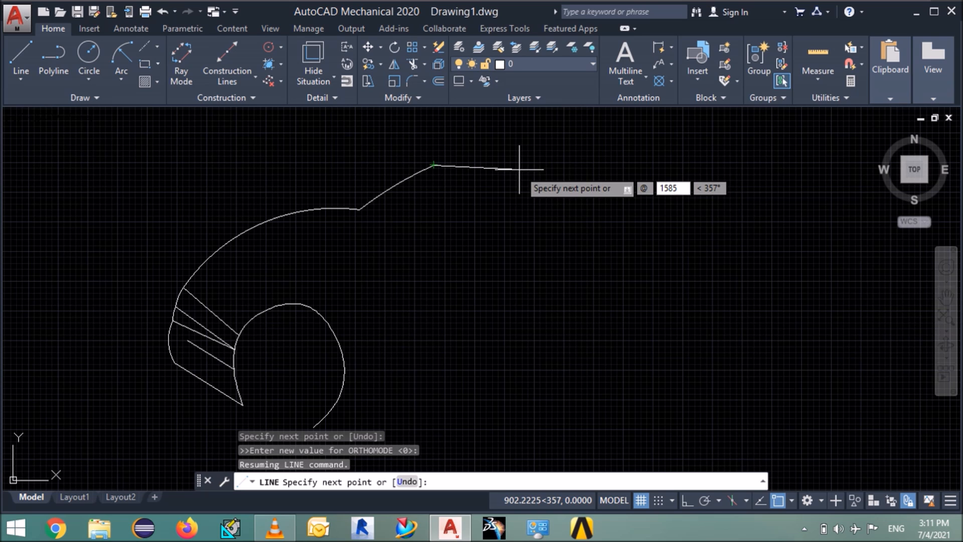
{"action": "key", "text": "Tab"}
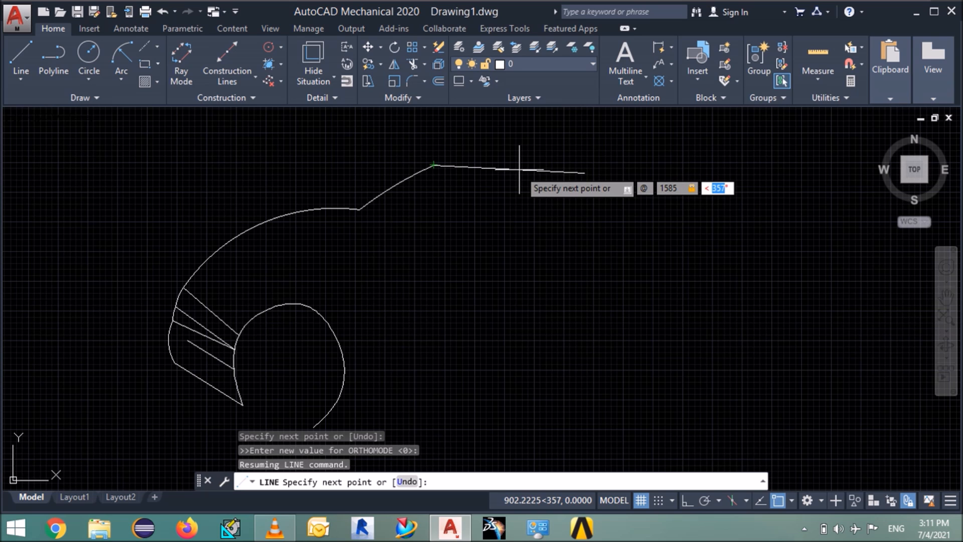
{"action": "type", "text": "7"}
{"action": "key", "text": "Return"}
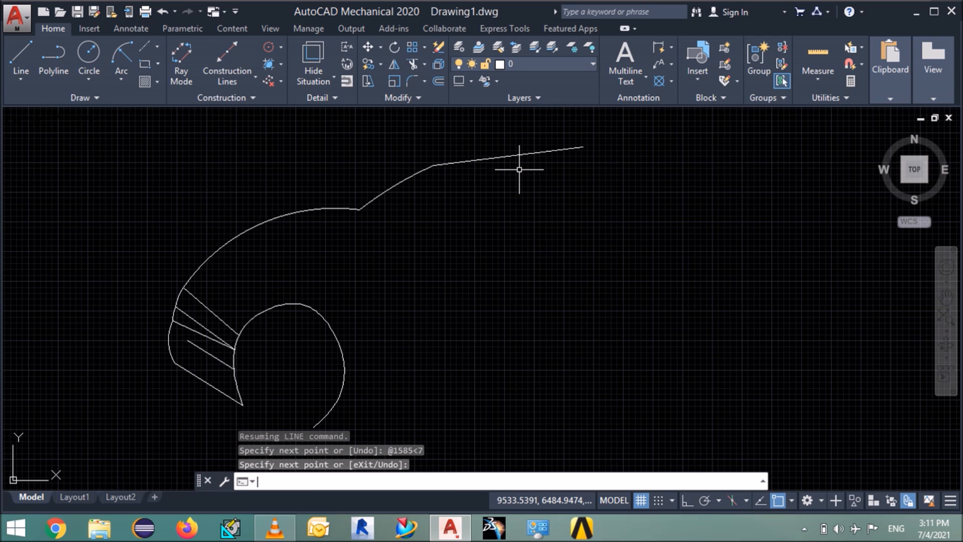
{"action": "key", "text": "Return"}
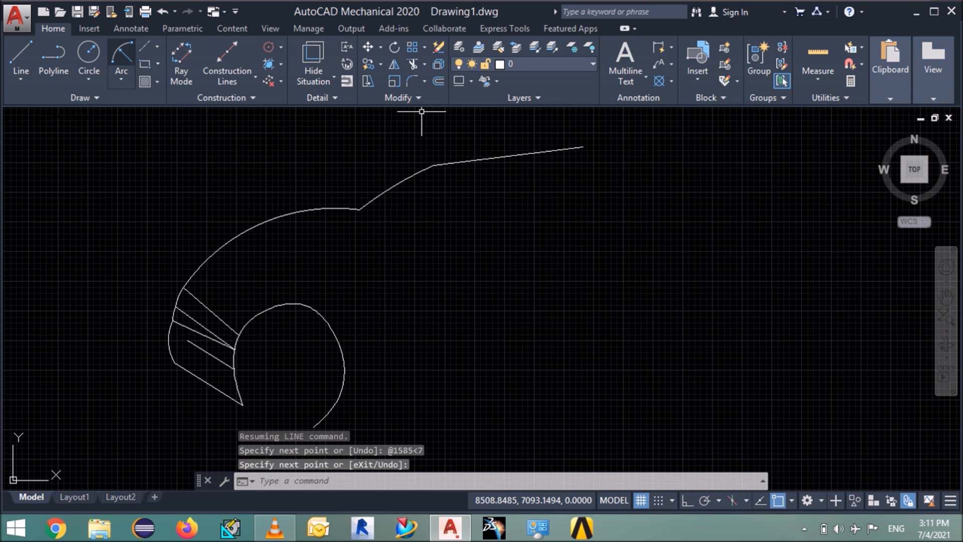
- Draw a start-end-radius arc of radius 3466 from the 7° line's right end to its left end, and delete that line
{"action": "left_click", "coordinate": [121, 56]}
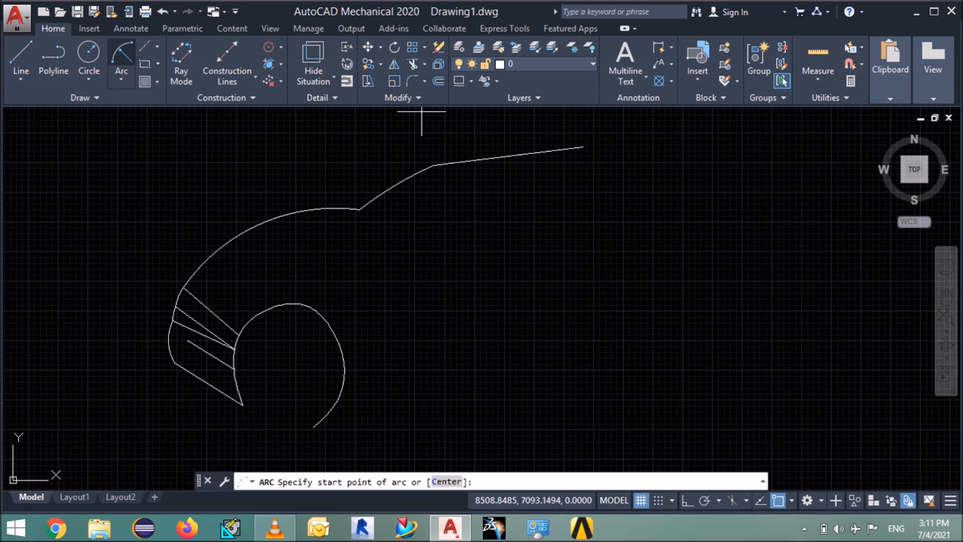
{"action": "left_click", "coordinate": [583, 147]}
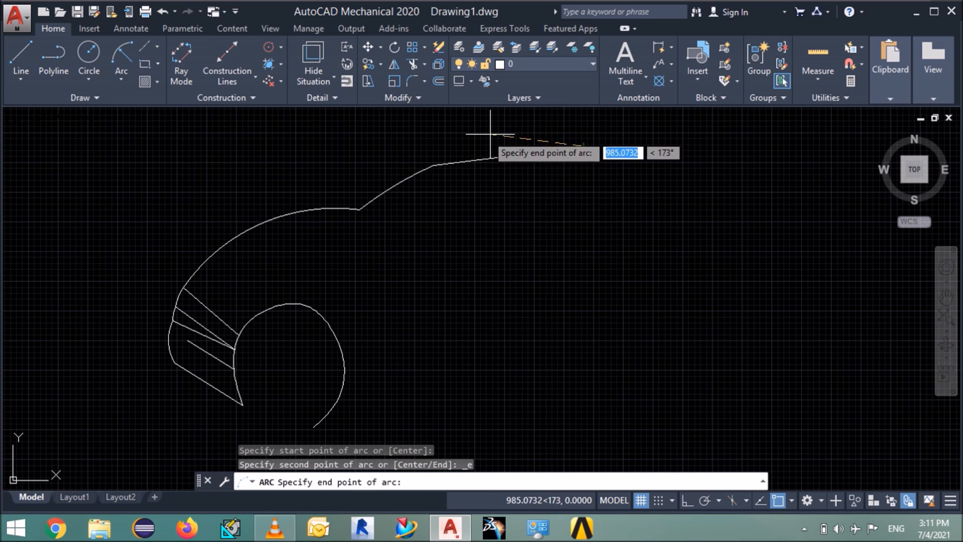
{"action": "left_click", "coordinate": [434, 164]}
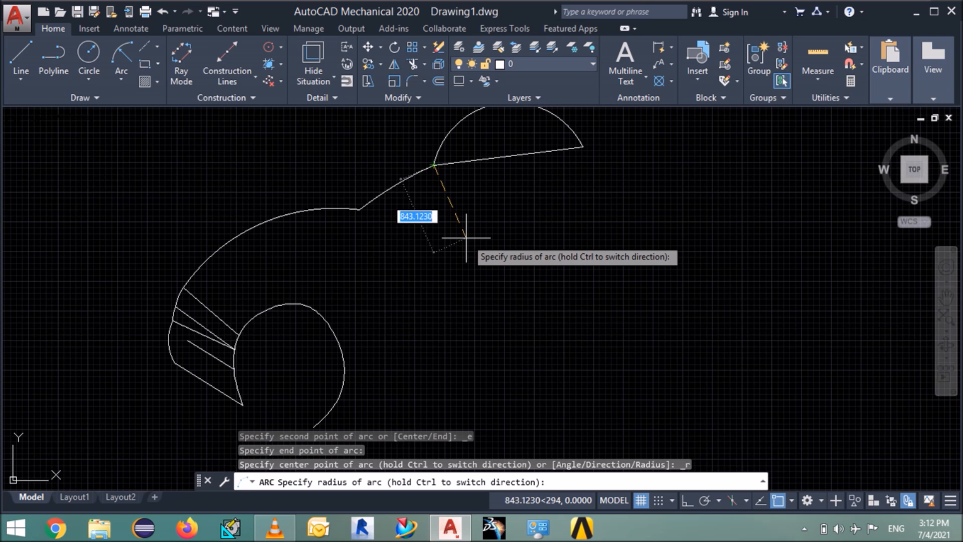
{"action": "type", "text": "3466"}
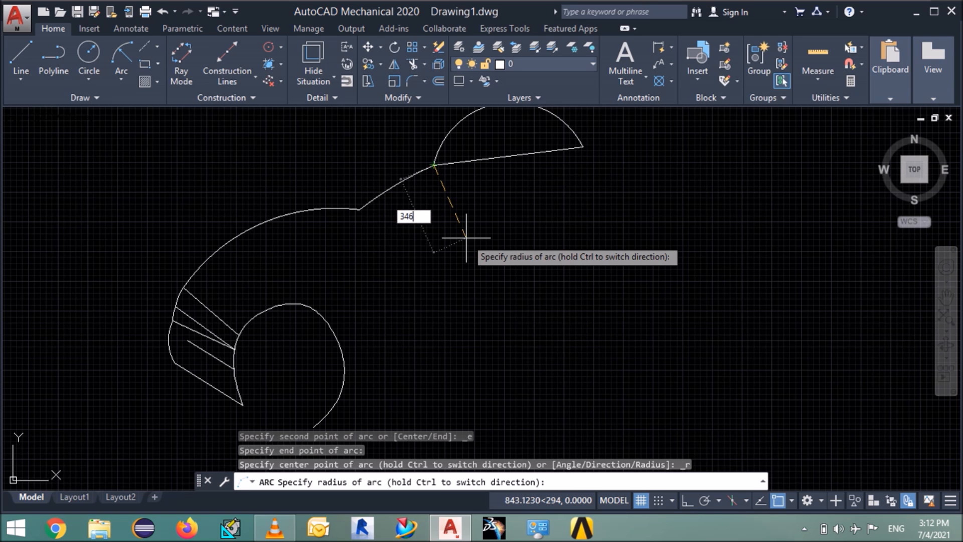
{"action": "key", "text": "Return"}
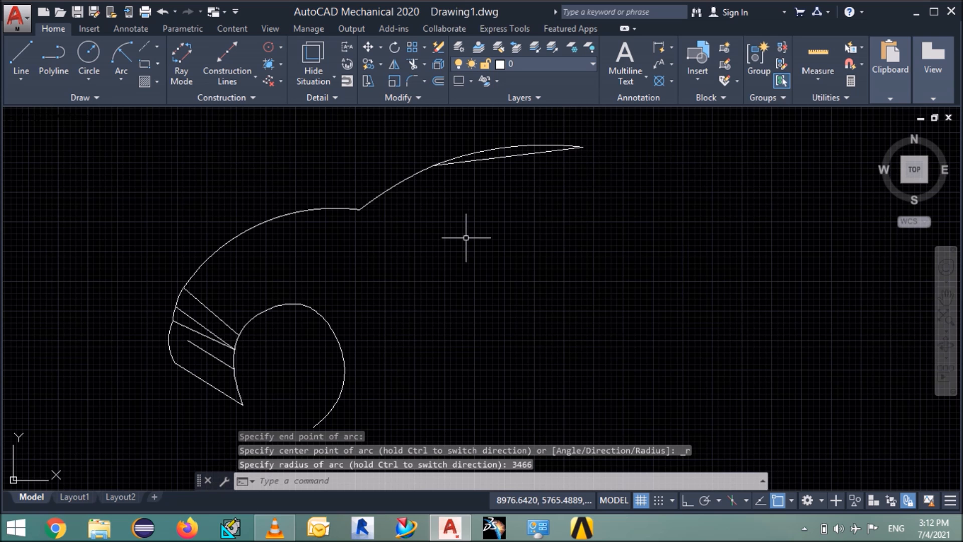
{"action": "left_click", "coordinate": [491, 156]}
{"action": "left_click", "coordinate": [478, 188]}
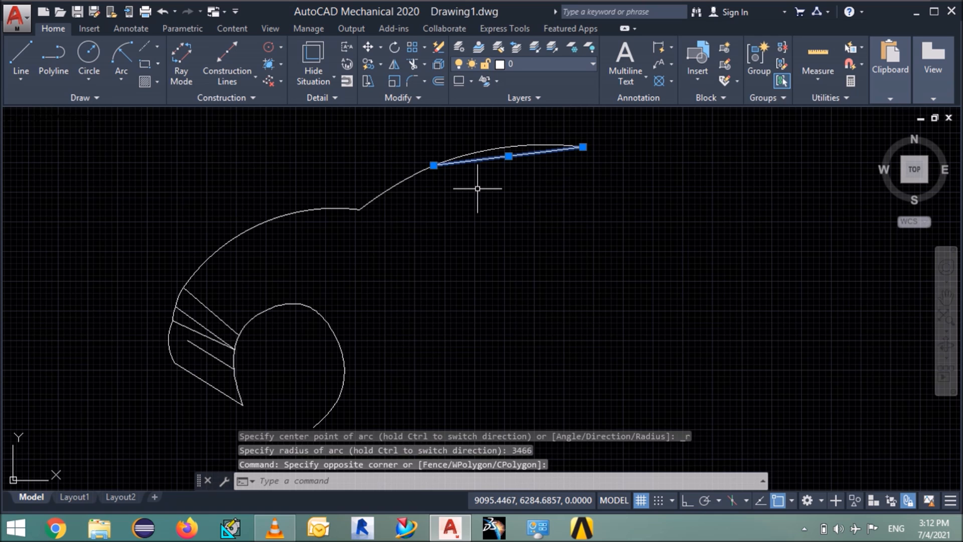
{"action": "key", "text": "Delete"}
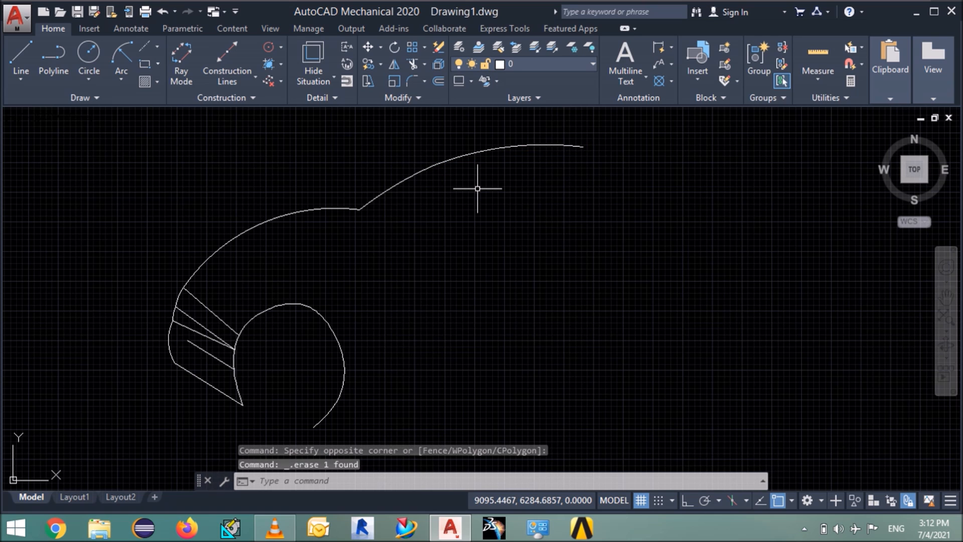
- Draw a short line sloping down to the right from the junction of the 4216-radius and 3466-radius arcs
{"action": "type", "text": "l"}
{"action": "key", "text": "Return"}
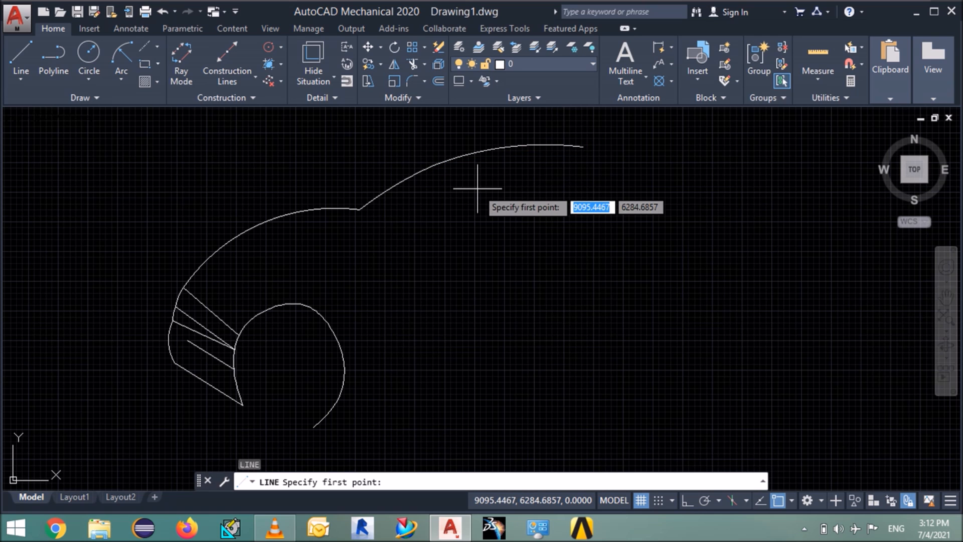
{"action": "left_click", "coordinate": [434, 164]}
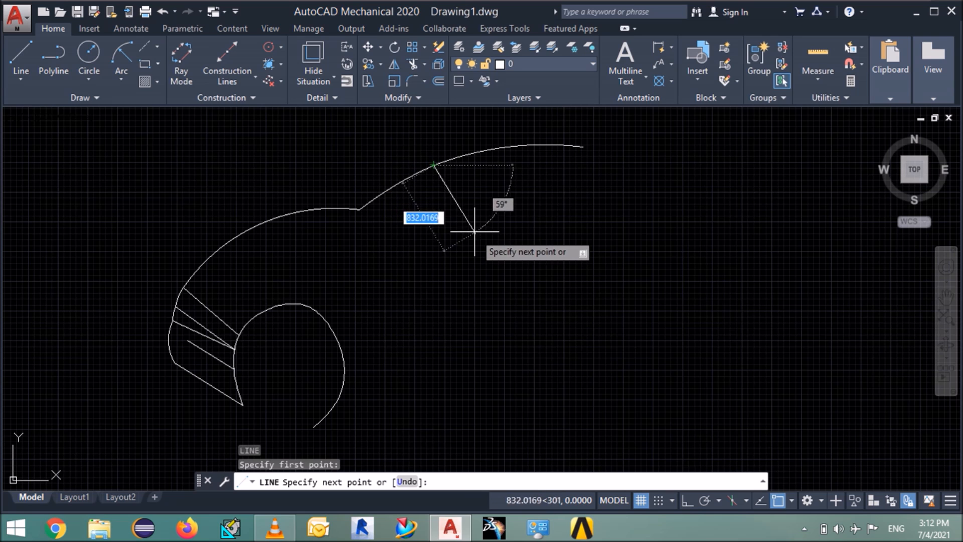
{"action": "left_click", "coordinate": [466, 203]}
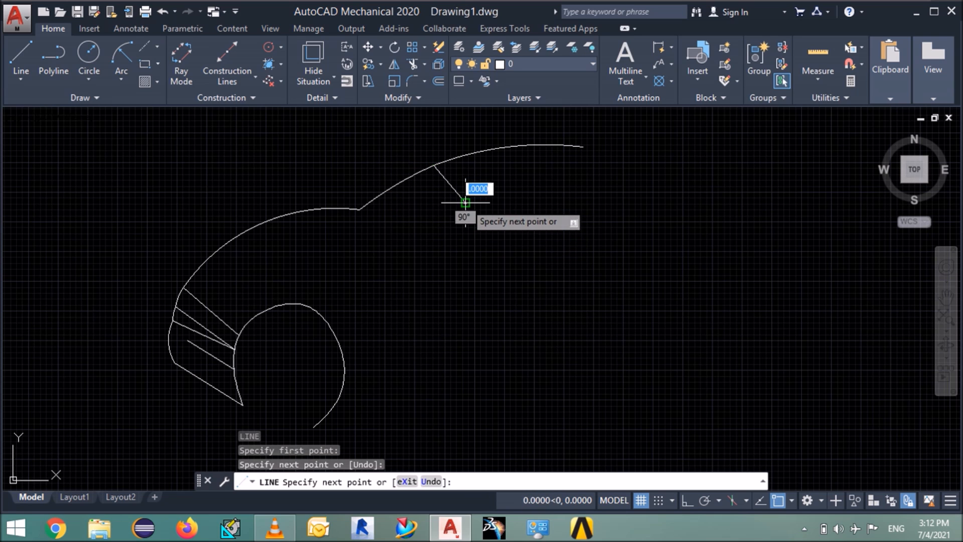
{"action": "key", "text": "Escape"}
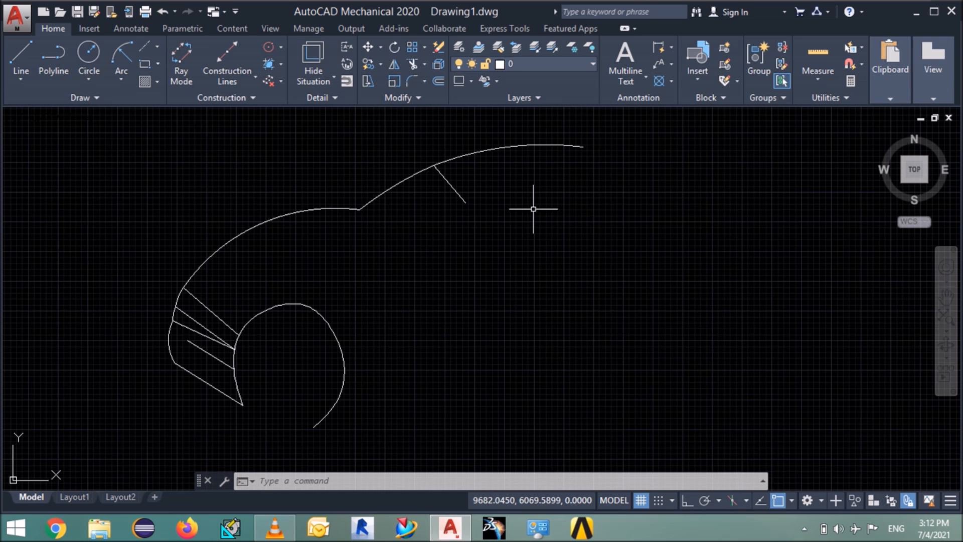
- Draw a line 1290 units long at 356° from the right end of the 3466-radius arc
{"action": "type", "text": "l"}
{"action": "key", "text": "Return"}
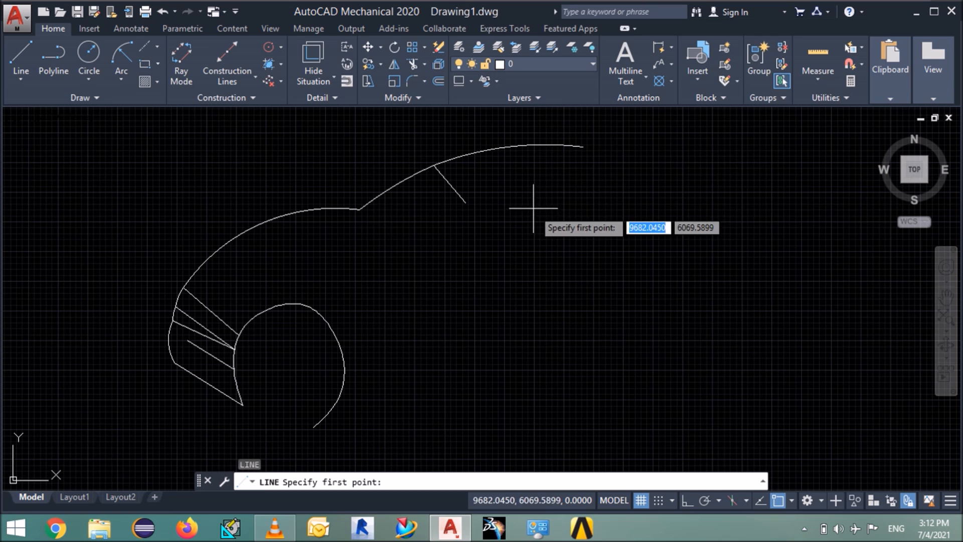
{"action": "left_click", "coordinate": [583, 146]}
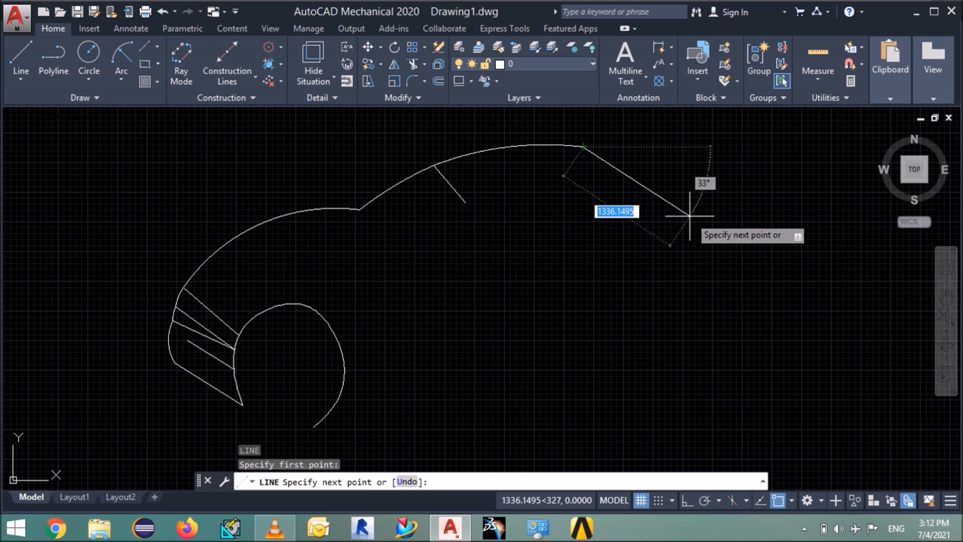
{"action": "type", "text": "@"}
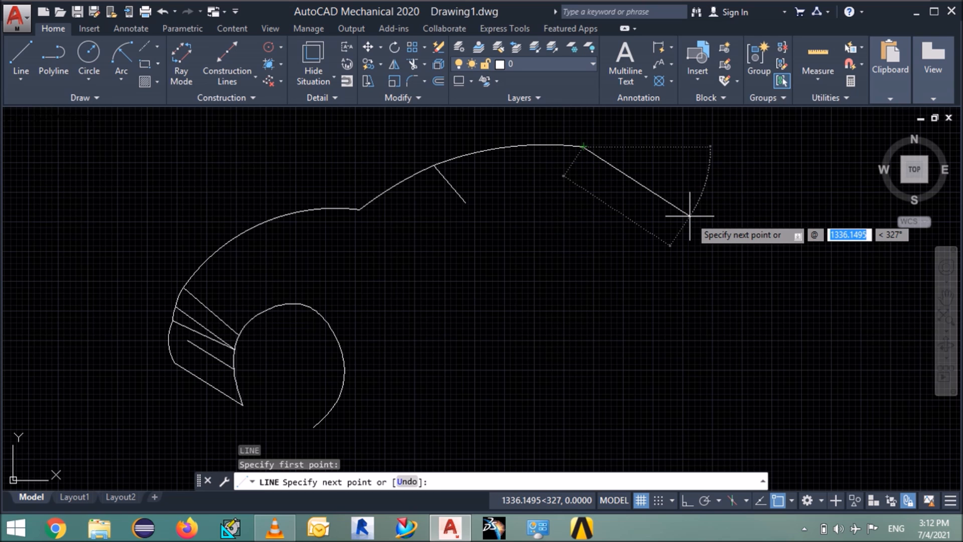
{"action": "type", "text": "1290"}
{"action": "key", "text": "Tab"}
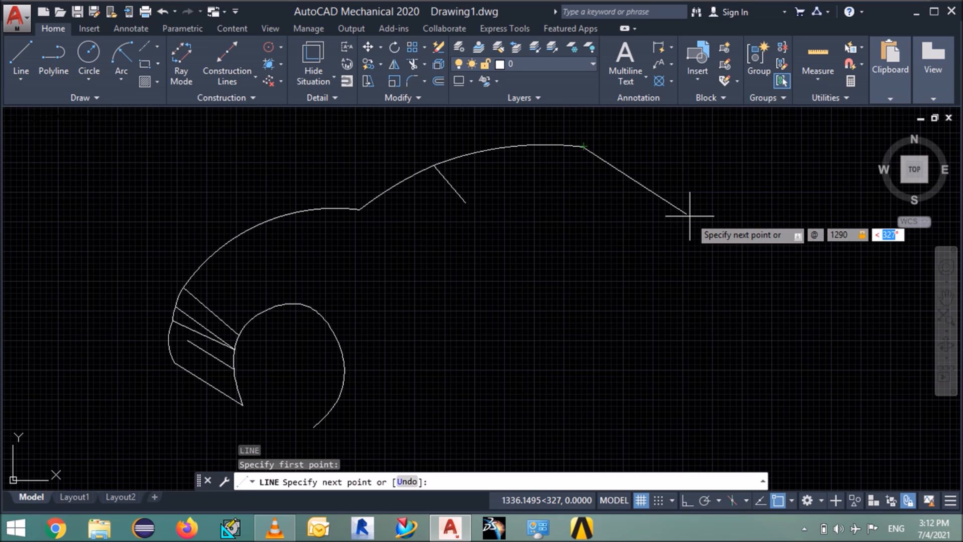
{"action": "type", "text": "356"}
{"action": "key", "text": "Return"}
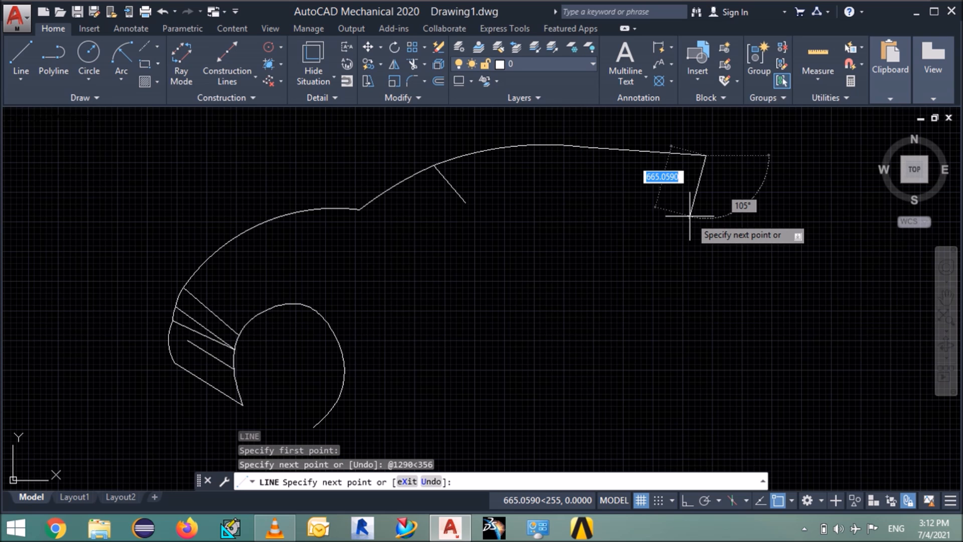
{"action": "key", "text": "Escape"}
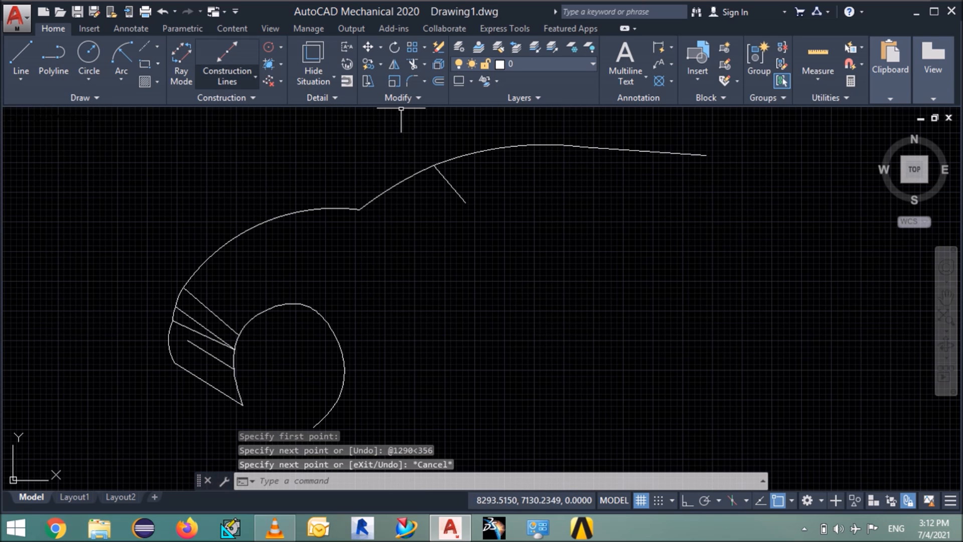
- Draw a start-end-radius arc of radius 1680 from the 356° line's right end to its left end, and delete that line
{"action": "left_click", "coordinate": [122, 55]}
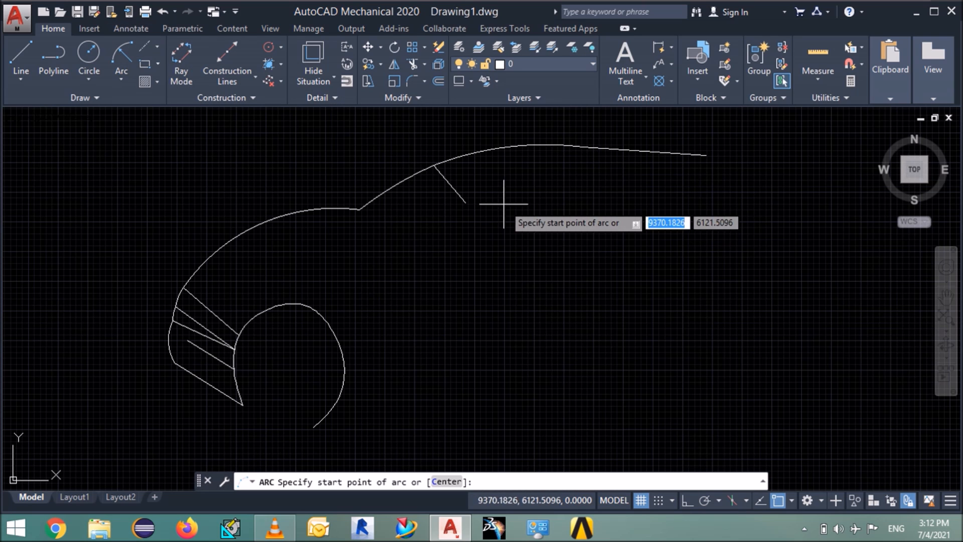
{"action": "left_click", "coordinate": [706, 156]}
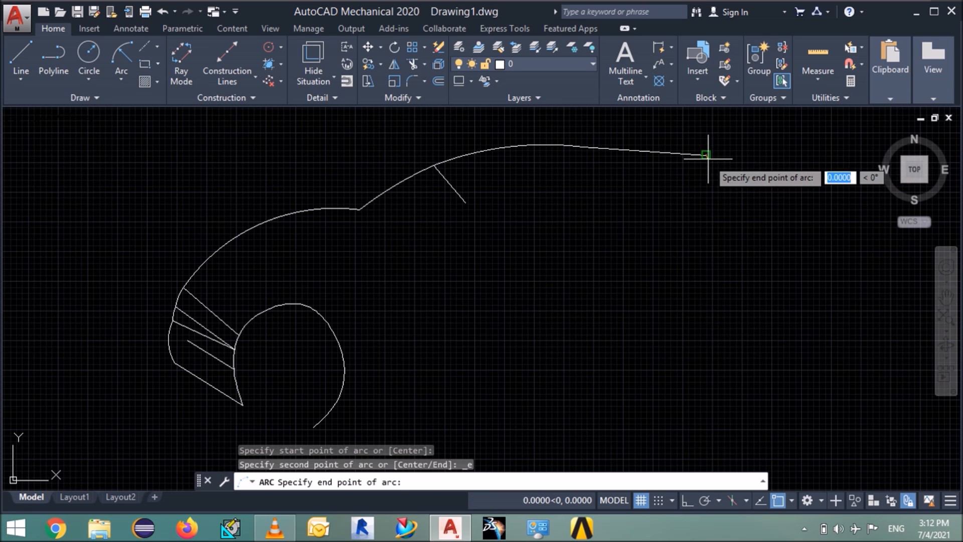
{"action": "left_click", "coordinate": [583, 146]}
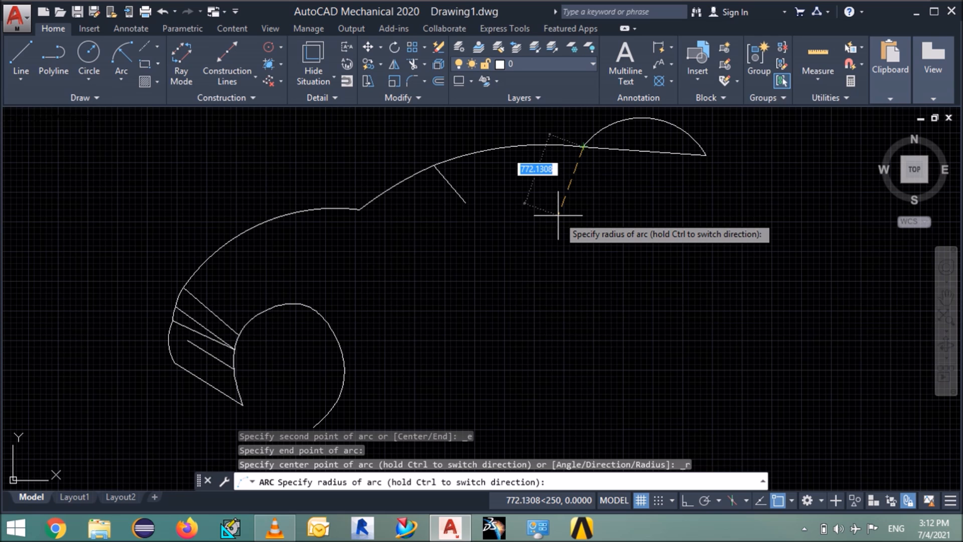
{"action": "type", "text": "1000"}
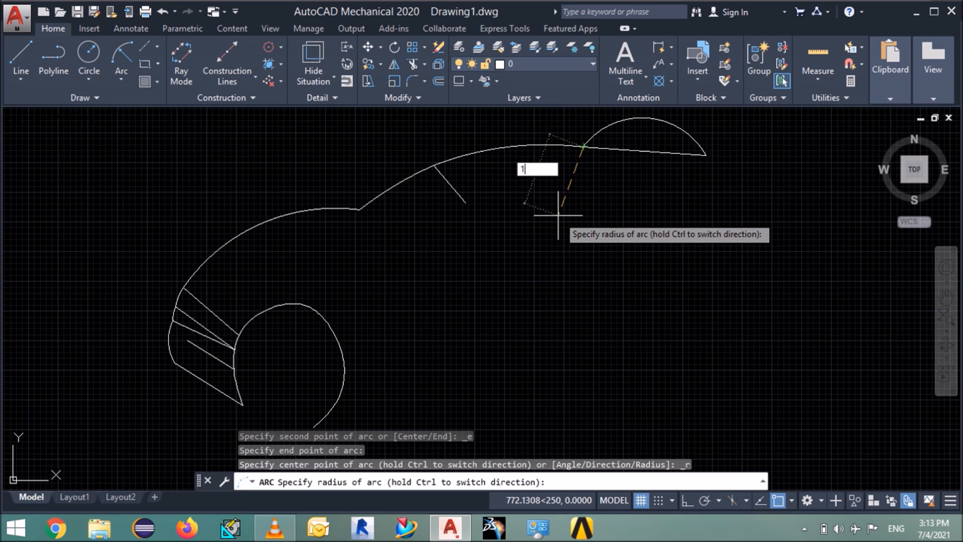
{"action": "key", "text": "Return"}
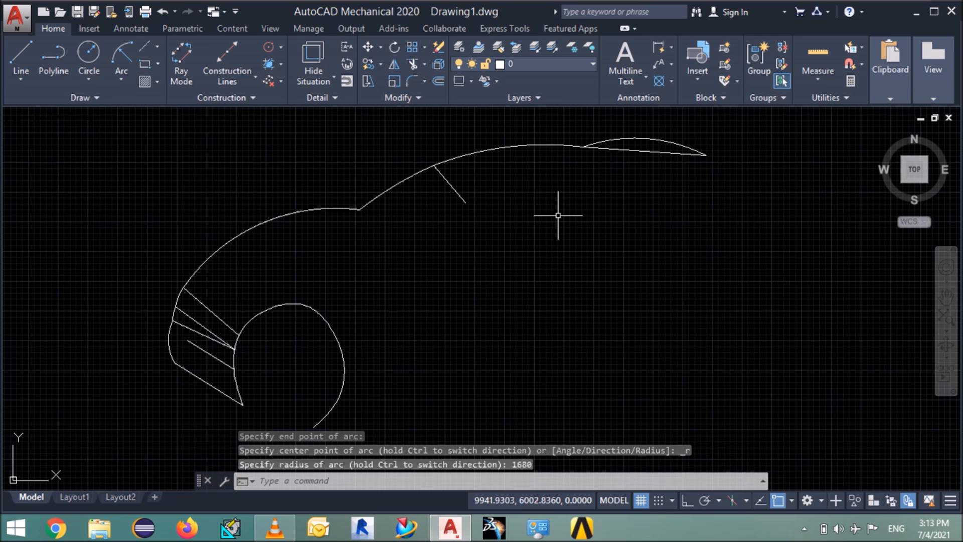
{"action": "left_click", "coordinate": [625, 151]}
{"action": "key", "text": "Delete"}
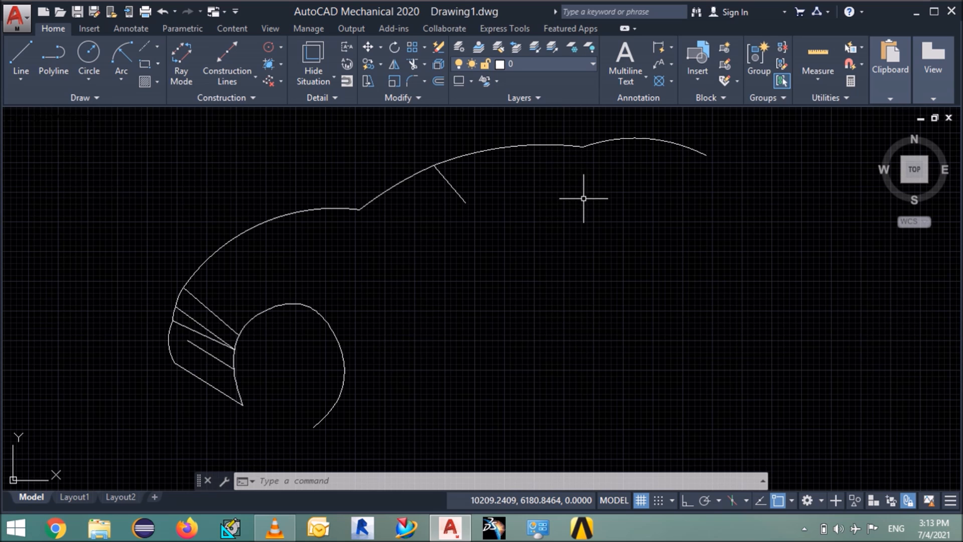
- Draw a line 1300 units long at 345° from the right end of the 1680-radius arc
{"action": "key", "text": "Return"}
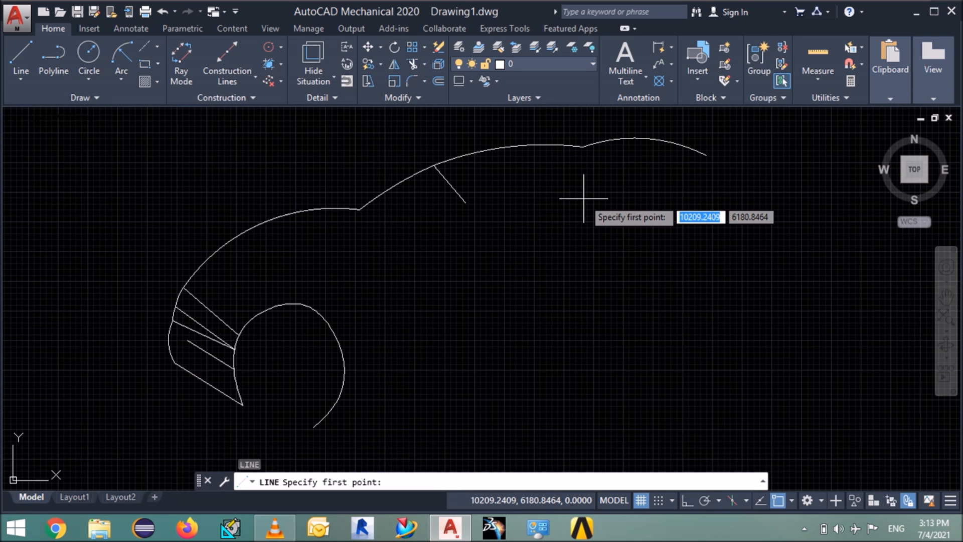
{"action": "left_click", "coordinate": [706, 155]}
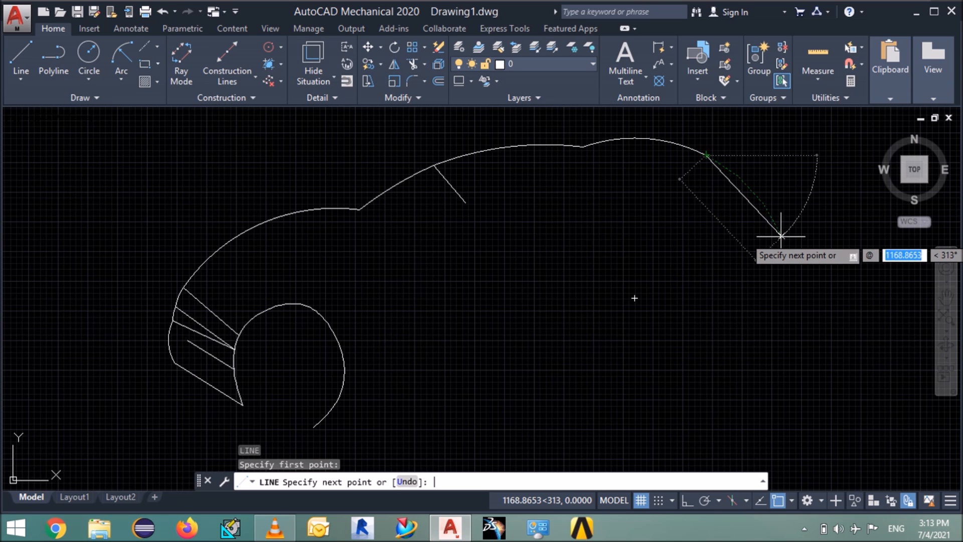
{"action": "type", "text": "1300"}
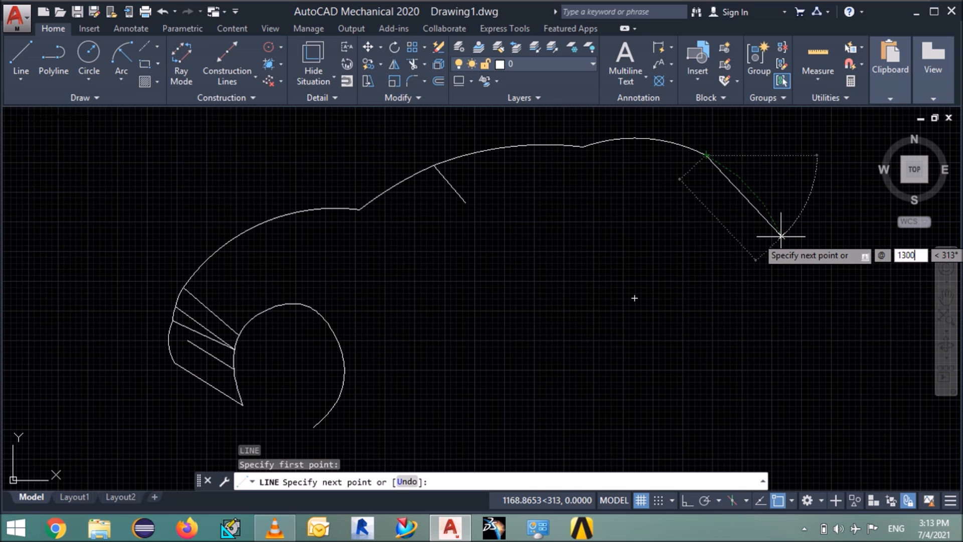
{"action": "key", "text": "Tab"}
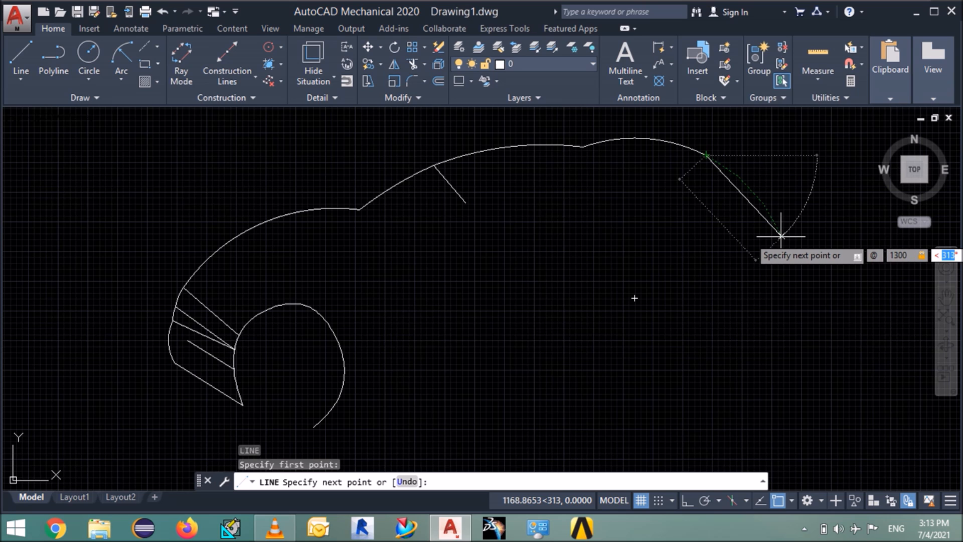
{"action": "type", "text": "345"}
{"action": "key", "text": "Return"}
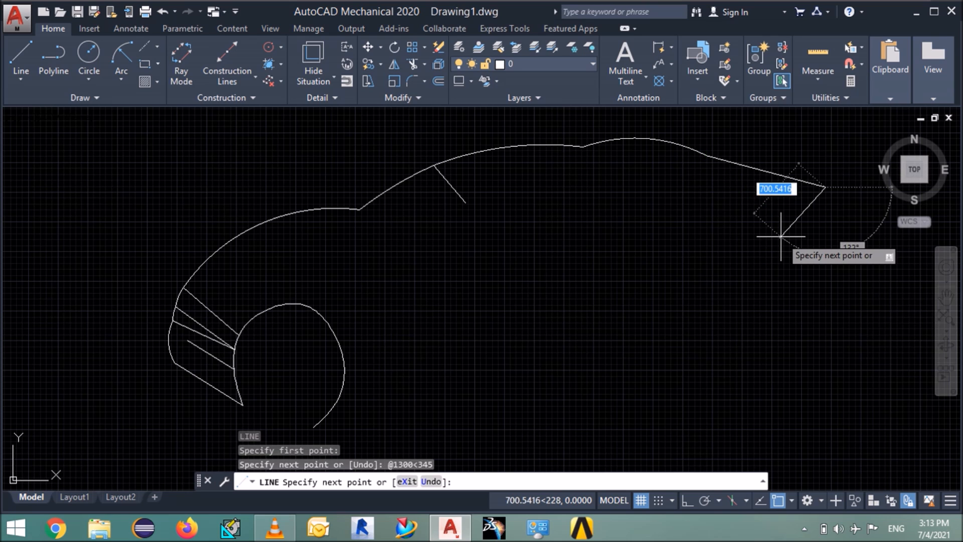
{"action": "key", "text": "Return"}
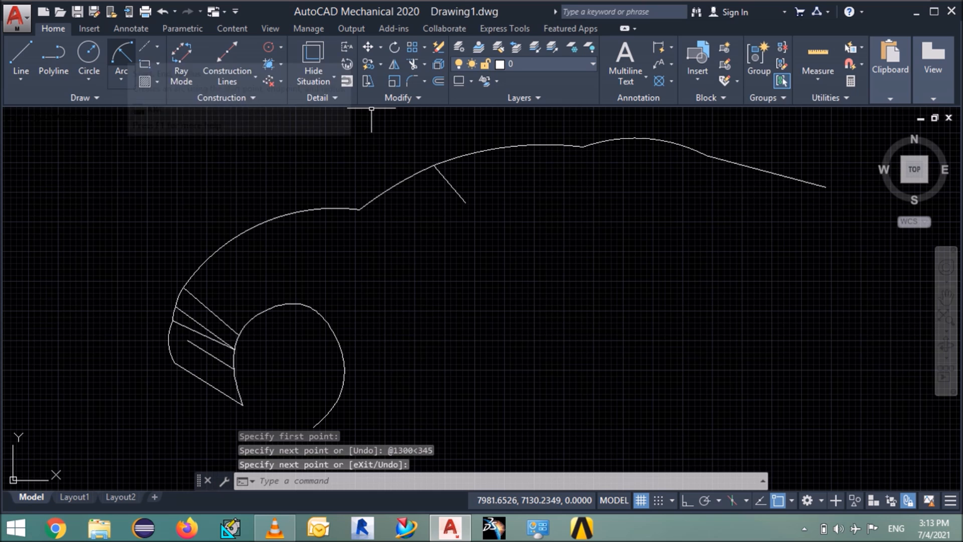
- Draw a start-end-radius arc of radius 2530 from the 345° line's right end to its left end, and delete that line
{"action": "left_click", "coordinate": [122, 58]}
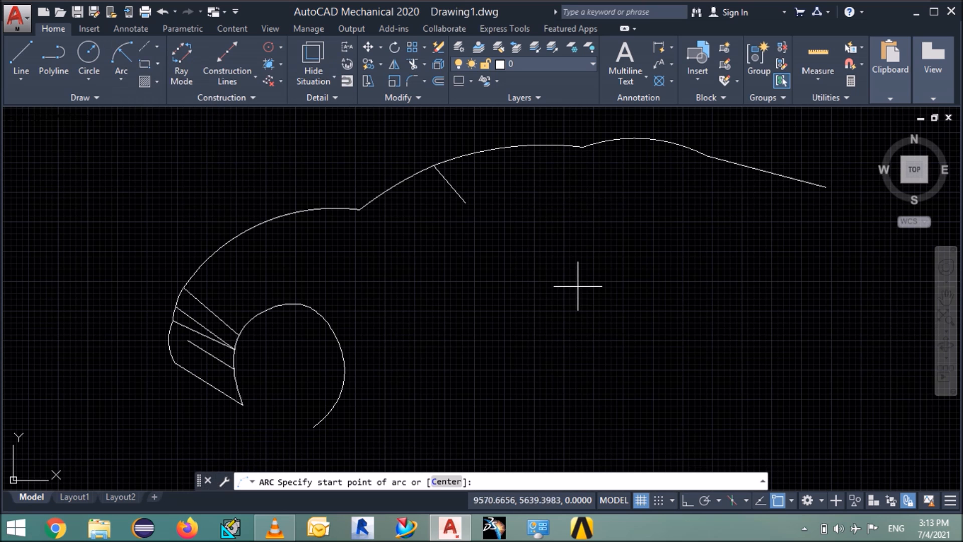
{"action": "left_click", "coordinate": [826, 186]}
{"action": "type", "text": "e"}
{"action": "key", "text": "Return"}
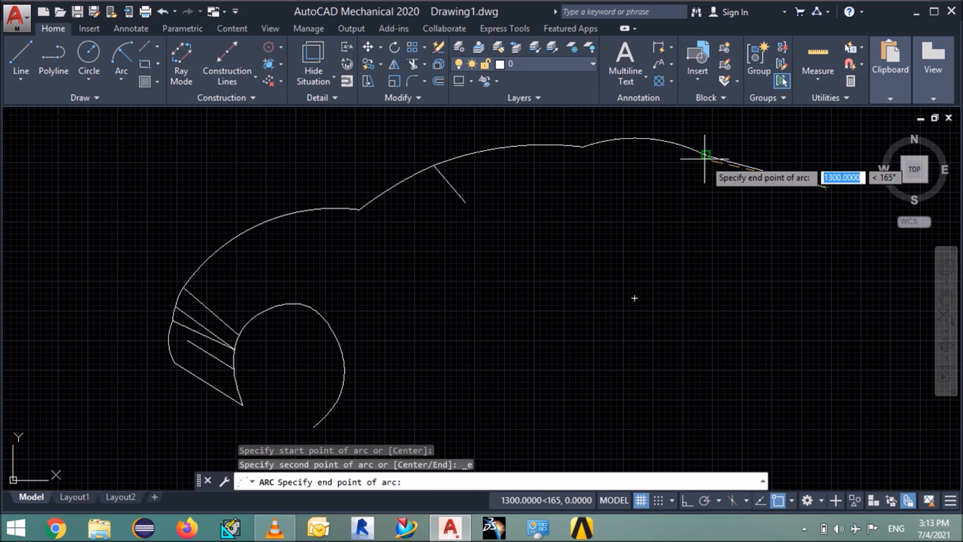
{"action": "left_click", "coordinate": [705, 156]}
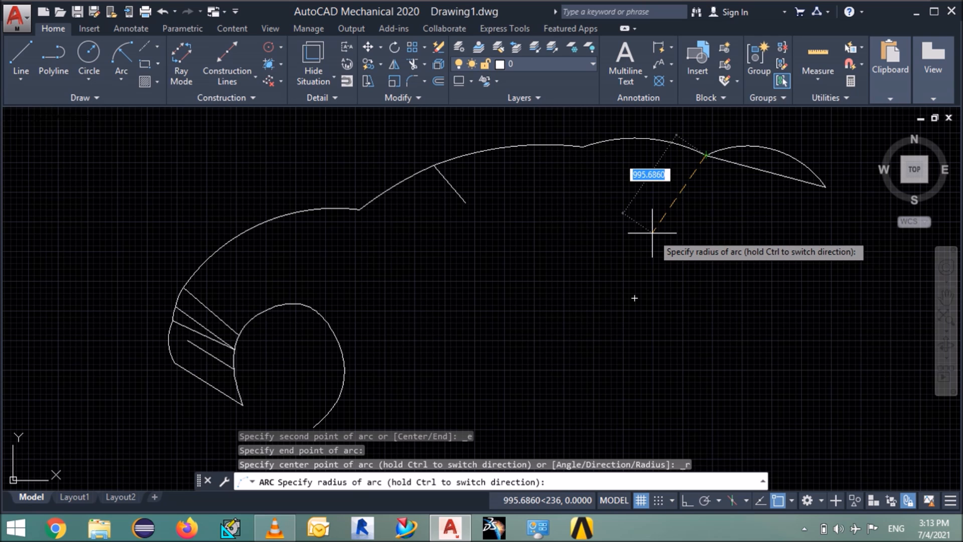
{"action": "type", "text": "2530"}
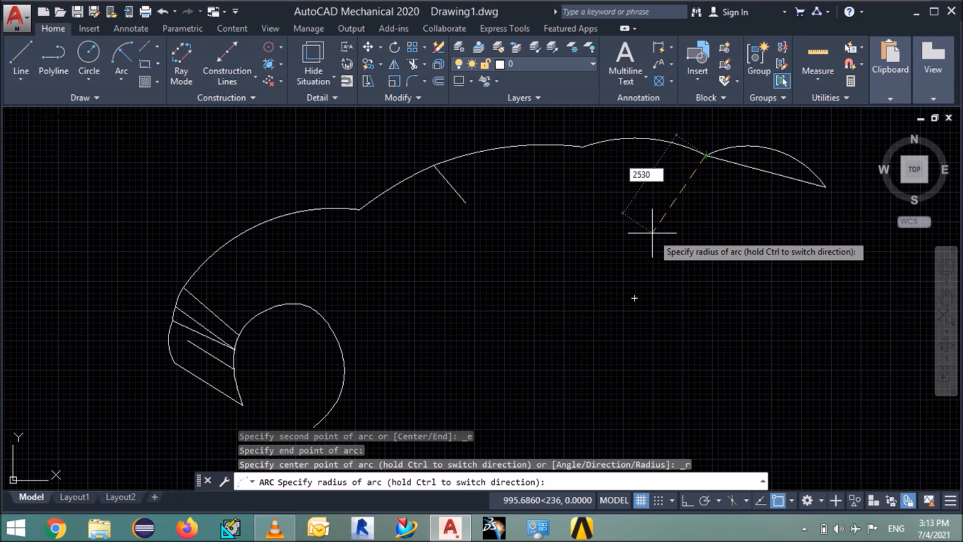
{"action": "key", "text": "Return"}
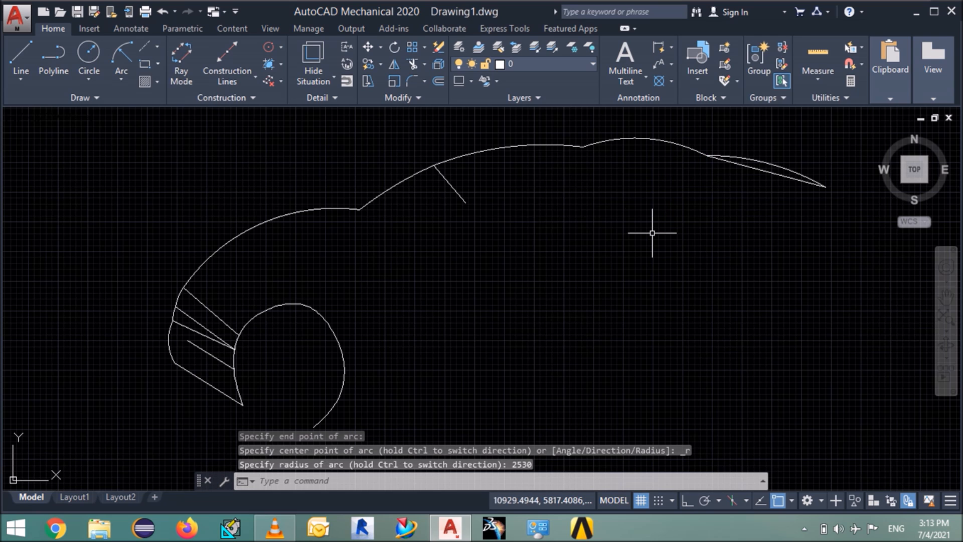
{"action": "left_click", "coordinate": [742, 162]}
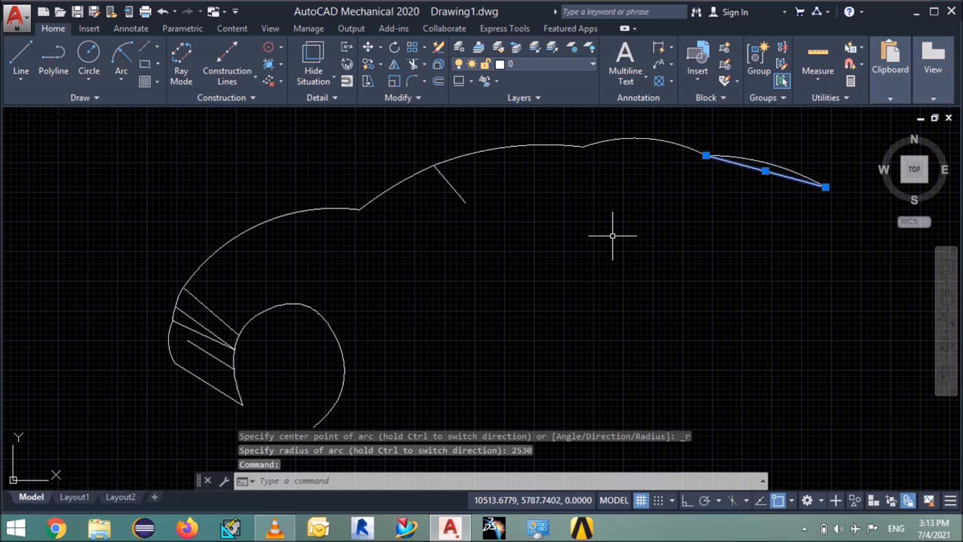
{"action": "key", "text": "Delete"}
- Draw a line 410 units long at 352° from the right end of the 2530-radius arc
{"action": "type", "text": "p"}
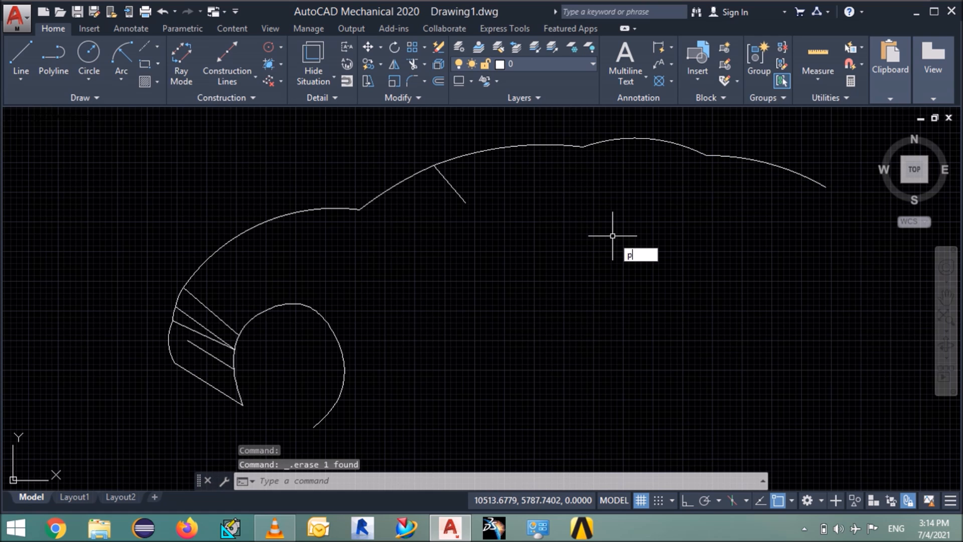
{"action": "key", "text": "Return"}
{"action": "left_click_drag", "start_coordinate": [529, 215], "coordinate": [416, 221]}
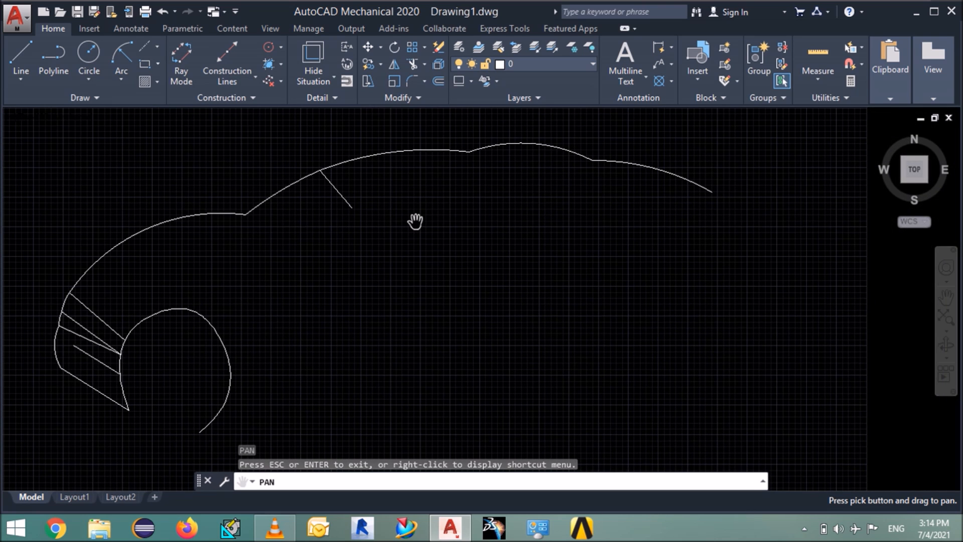
{"action": "key", "text": "Escape"}
{"action": "type", "text": "l"}
{"action": "key", "text": "Return"}
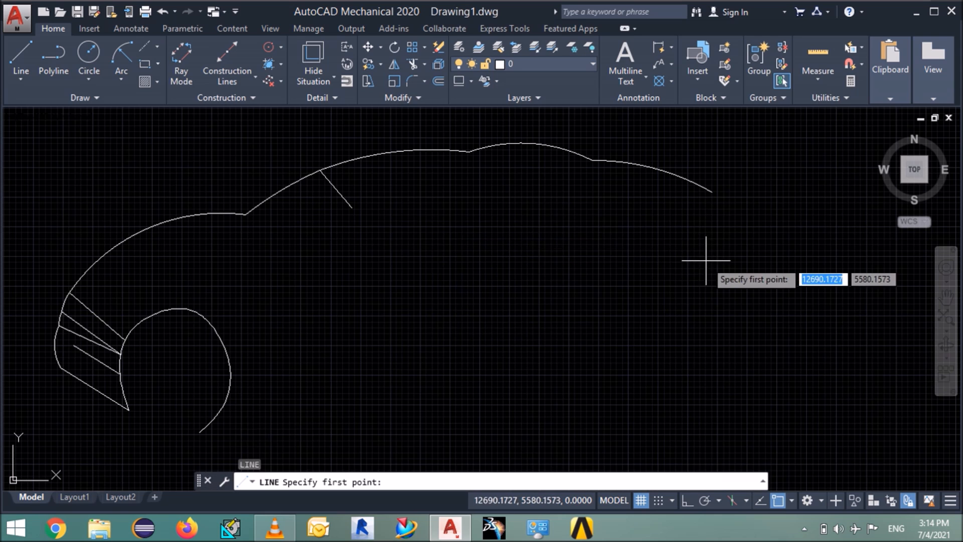
{"action": "left_click", "coordinate": [711, 191]}
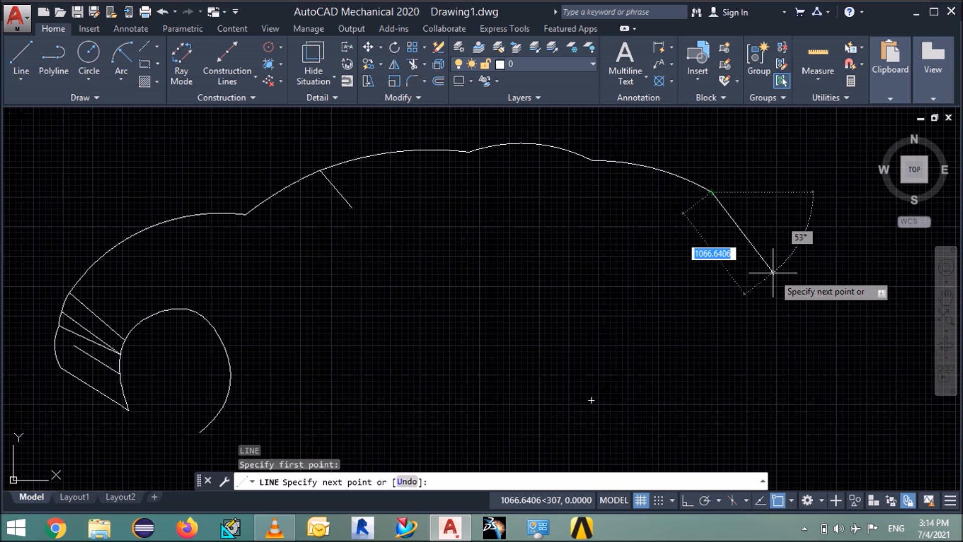
{"action": "type", "text": "@41"}
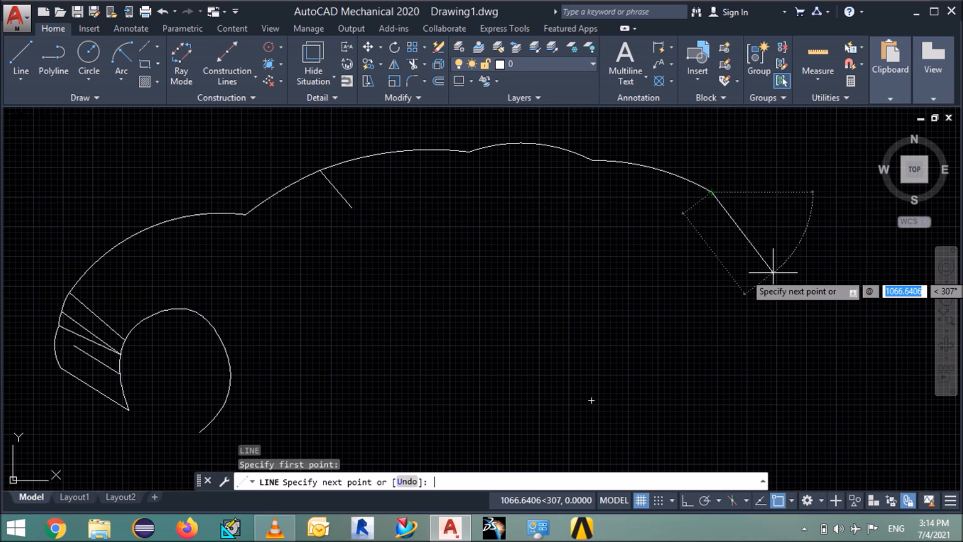
{"action": "type", "text": "0"}
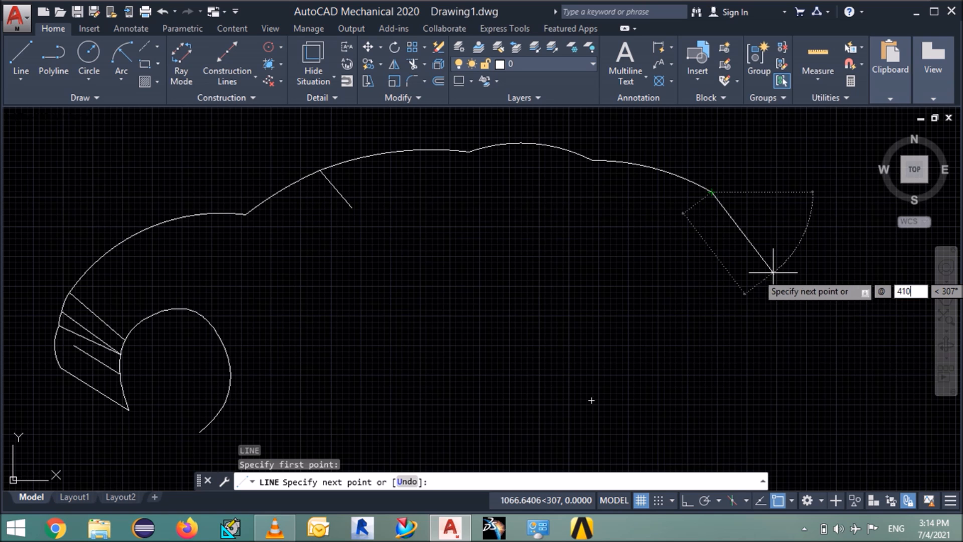
{"action": "key", "text": "Tab"}
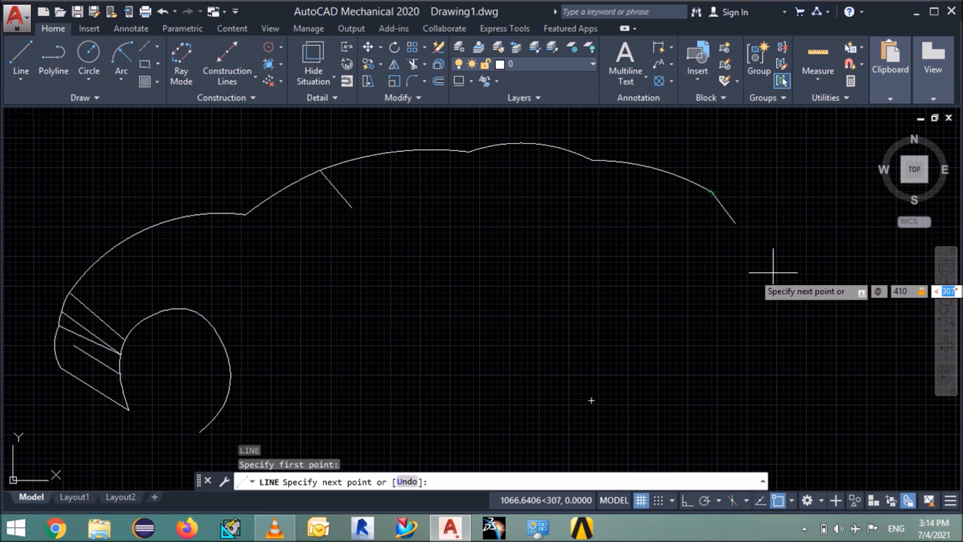
{"action": "type", "text": "352"}
{"action": "key", "text": "Return"}
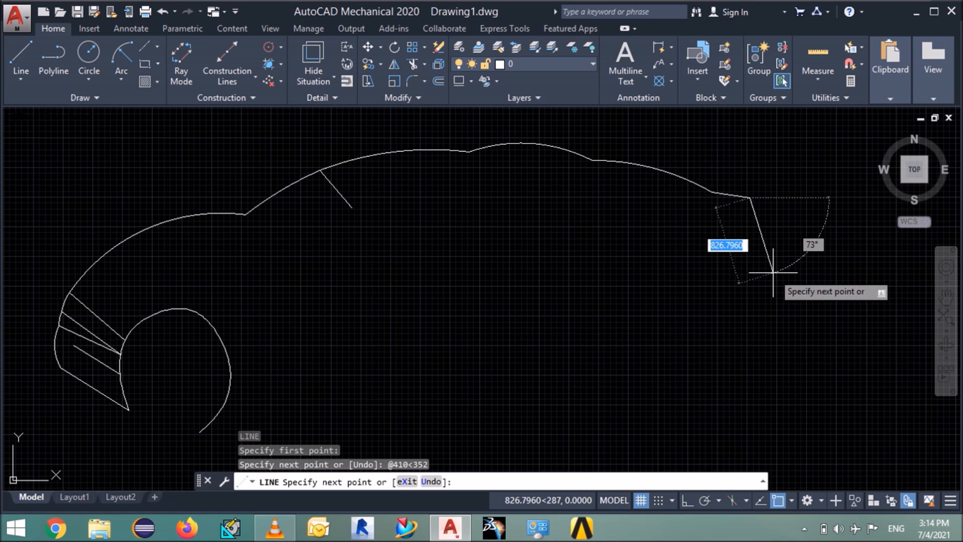
{"action": "key", "text": "Escape"}
- Draw a line 500 units long at 188° from the right end of the 352° line
{"action": "type", "text": "l"}
{"action": "key", "text": "Return"}
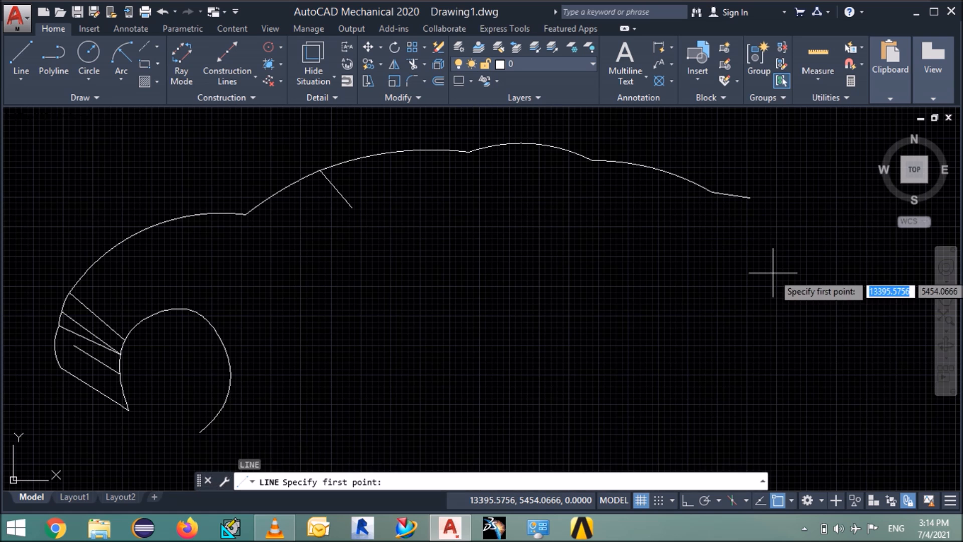
{"action": "left_click", "coordinate": [750, 198]}
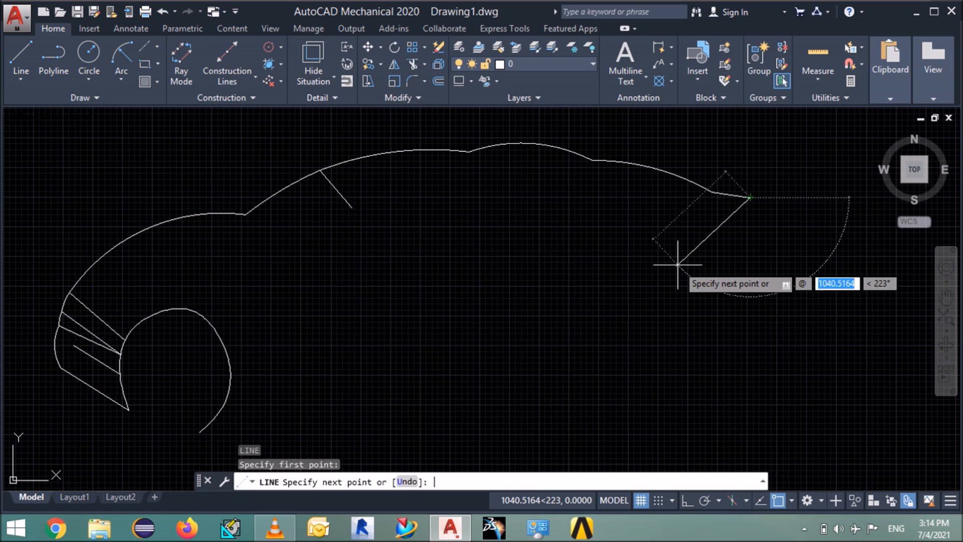
{"action": "type", "text": "500"}
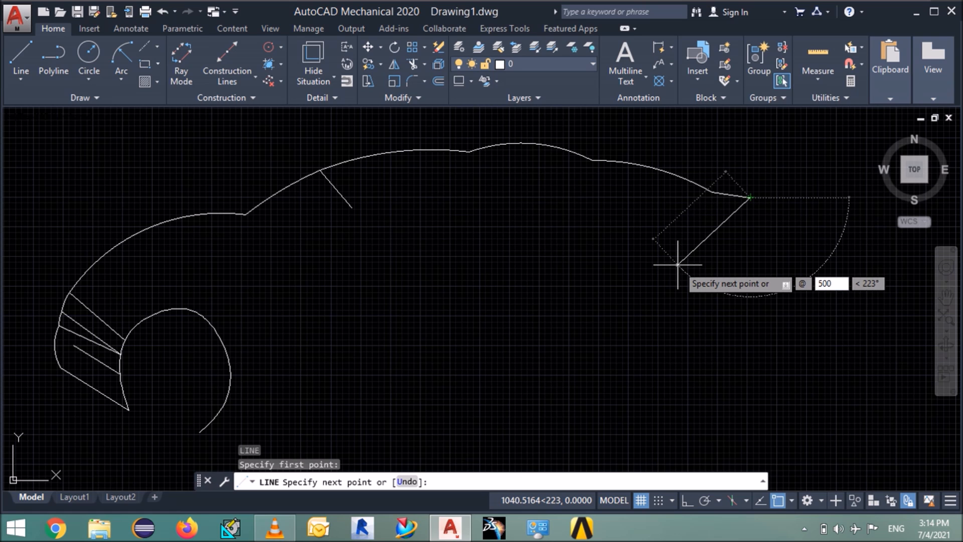
{"action": "key", "text": "Tab"}
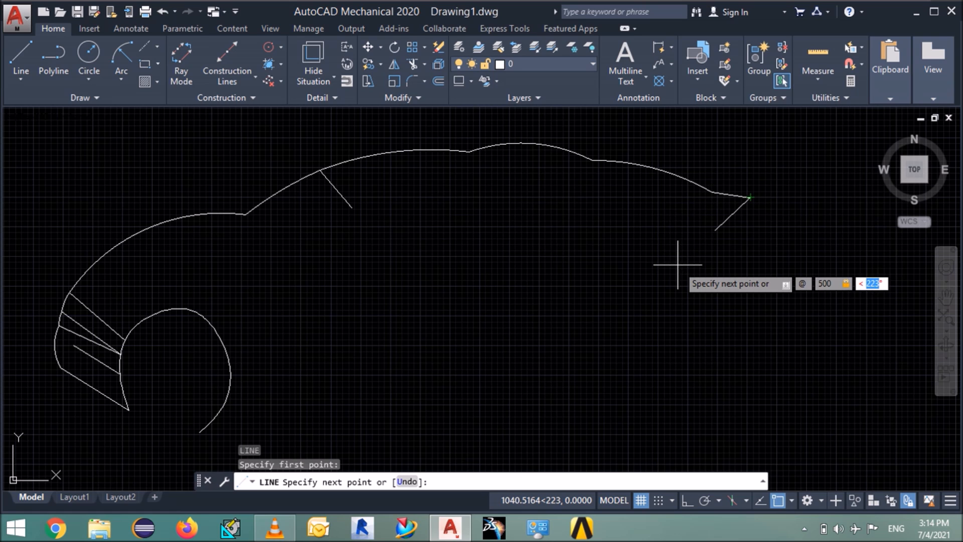
{"action": "type", "text": "188"}
{"action": "key", "text": "Return"}
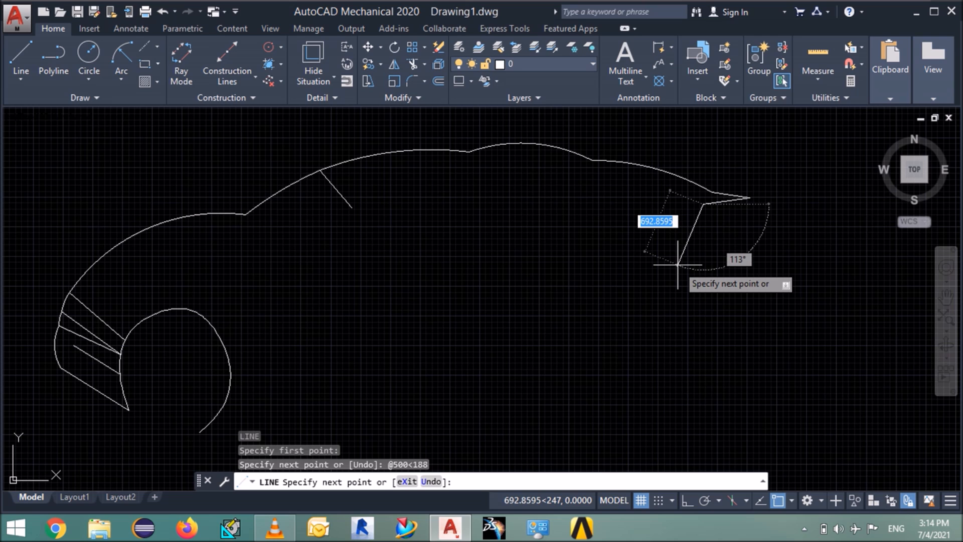
{"action": "key", "text": "Return"}
- Draw a line 670 units long at 310° from the right end of the 352° line
{"action": "type", "text": "l"}
{"action": "key", "text": "Return"}
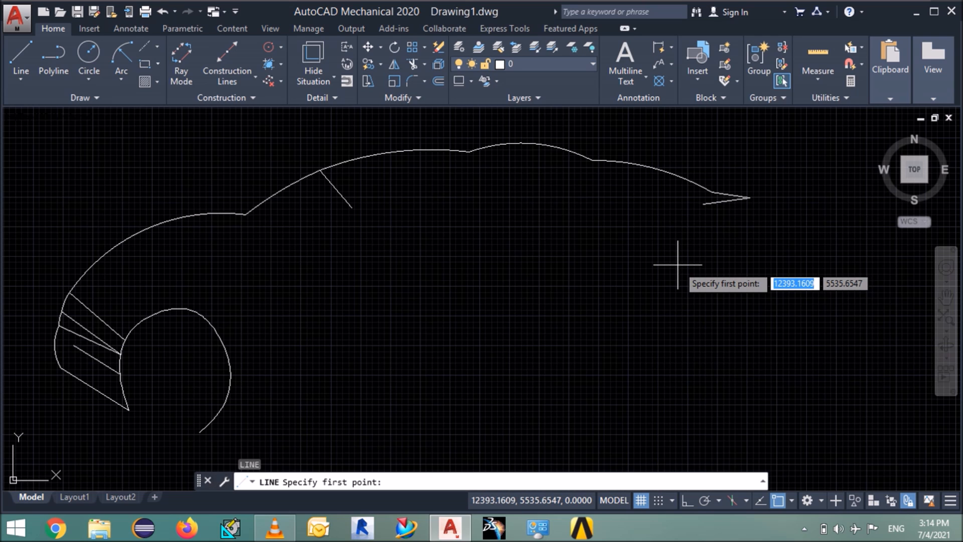
{"action": "left_click", "coordinate": [751, 197]}
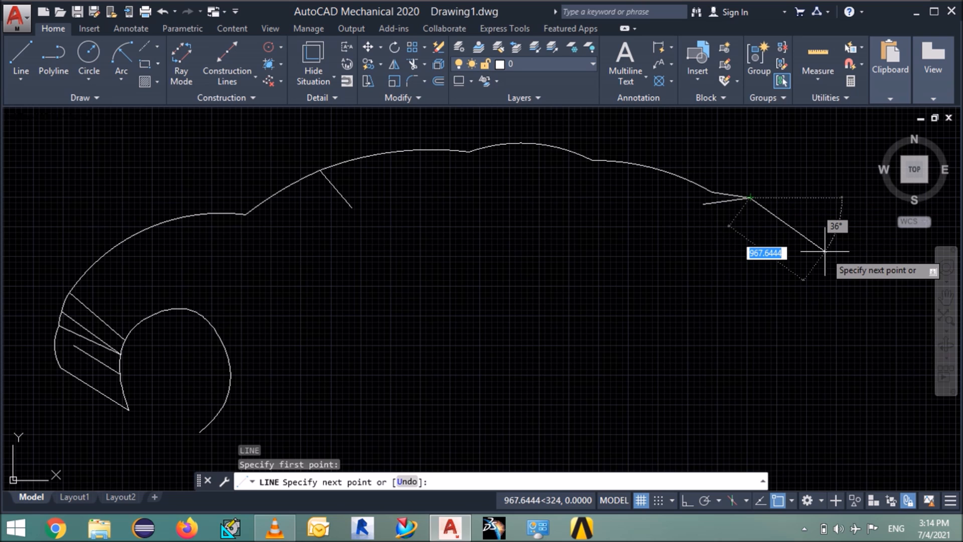
{"action": "type", "text": "@"}
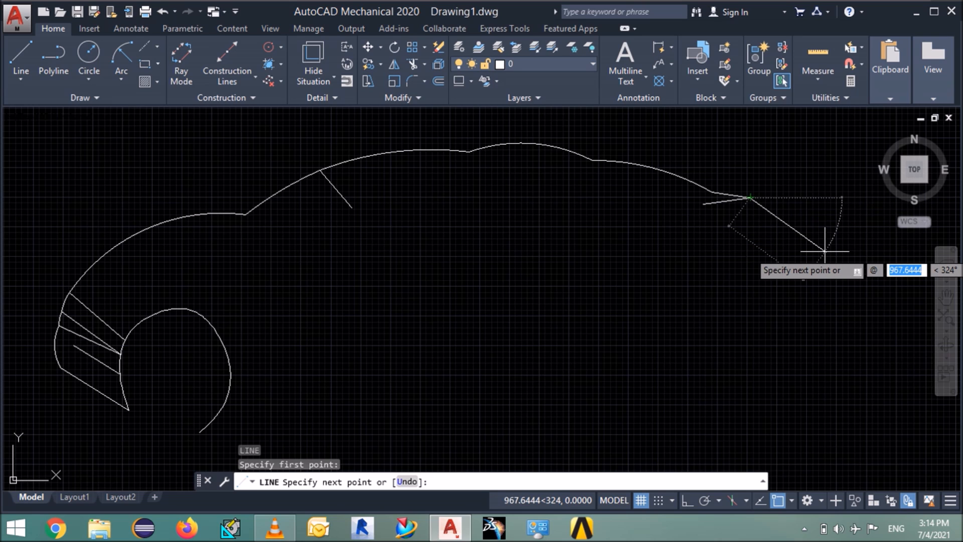
{"action": "type", "text": "670"}
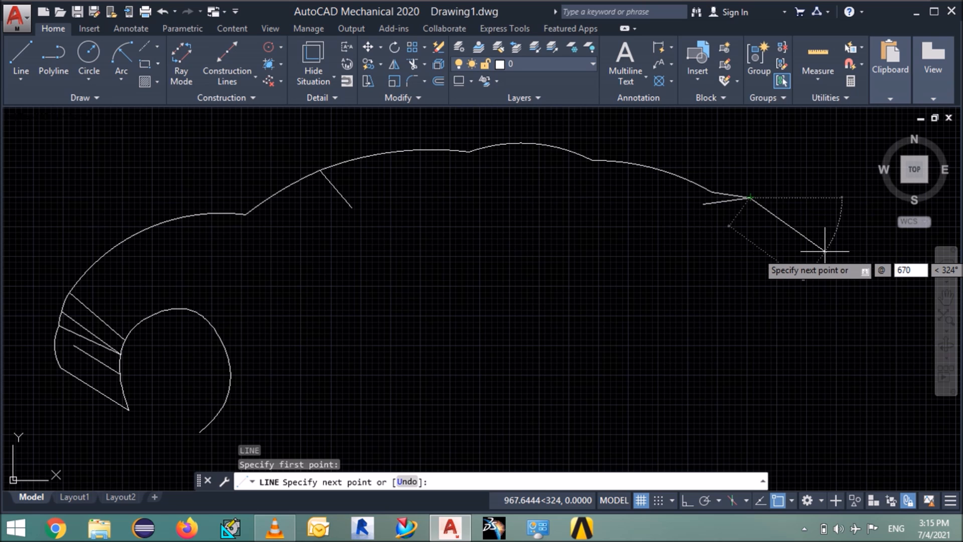
{"action": "key", "text": "Tab"}
{"action": "type", "text": "310"}
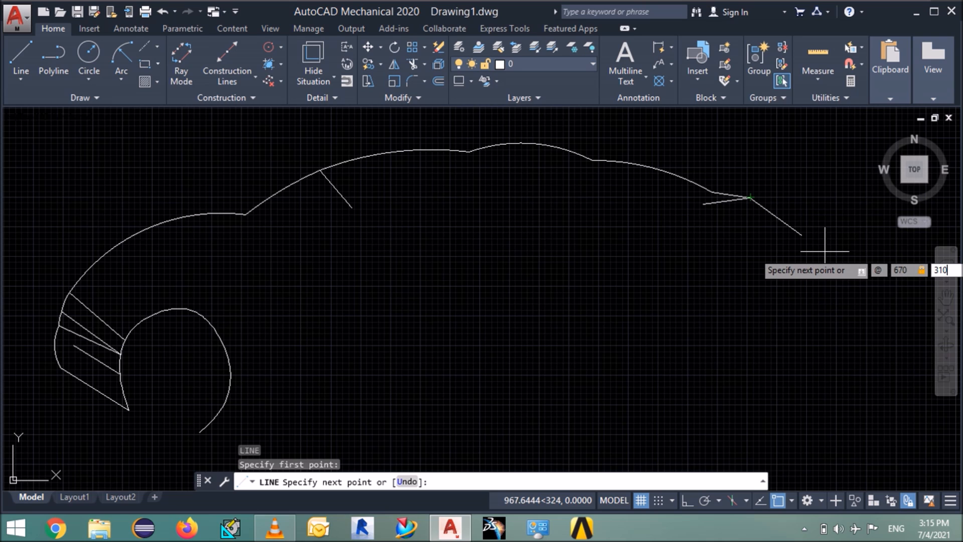
{"action": "key", "text": "Return"}
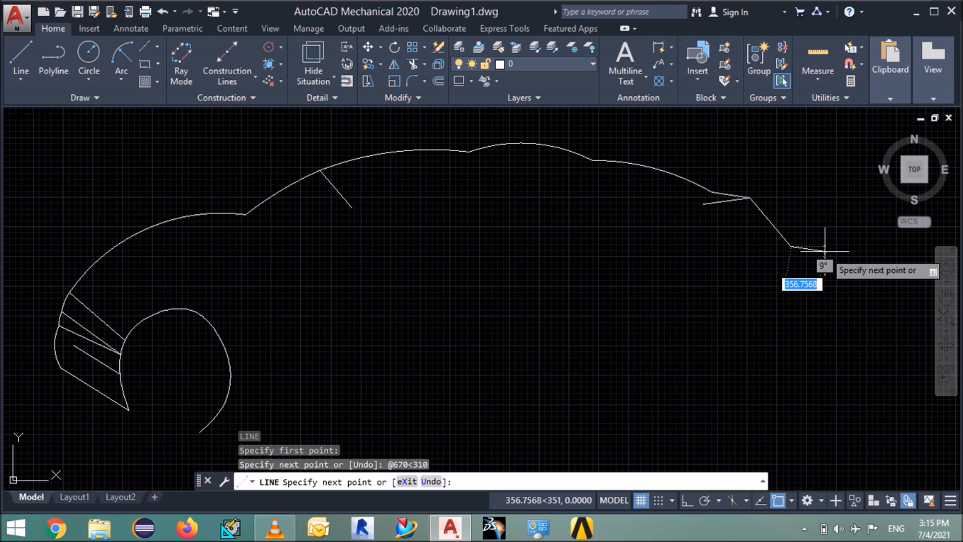
{"action": "key", "text": "Return"}
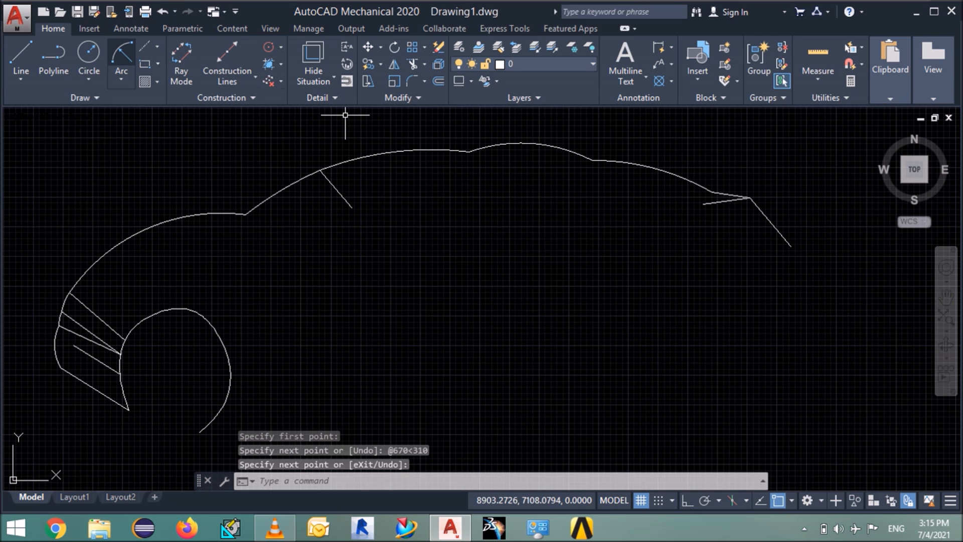
- Draw a start-end-radius arc of radius 506 from the 310° line's lower end to its upper end, and delete that line
{"action": "type", "text": "a"}
{"action": "key", "text": "Return"}
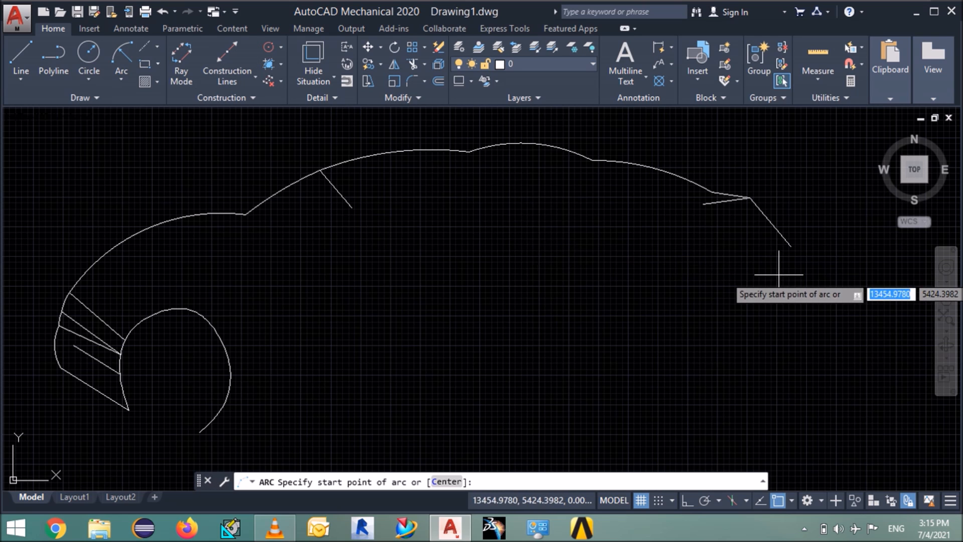
{"action": "left_click", "coordinate": [790, 242]}
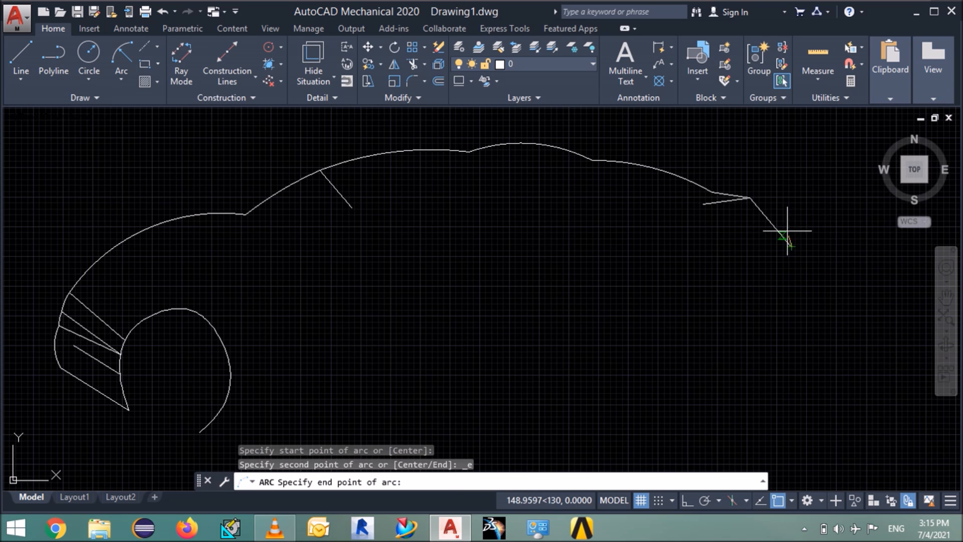
{"action": "left_click", "coordinate": [750, 198]}
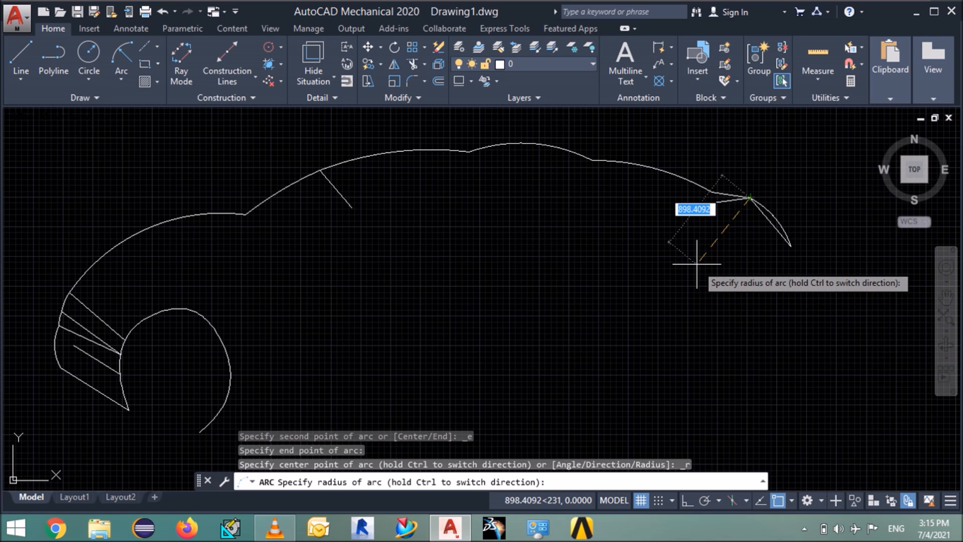
{"action": "type", "text": "506"}
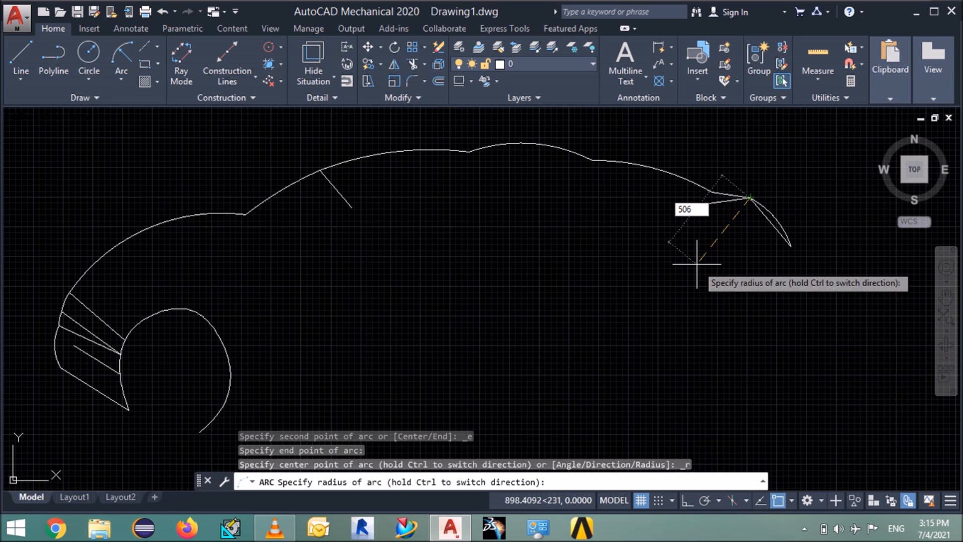
{"action": "key", "text": "Return"}
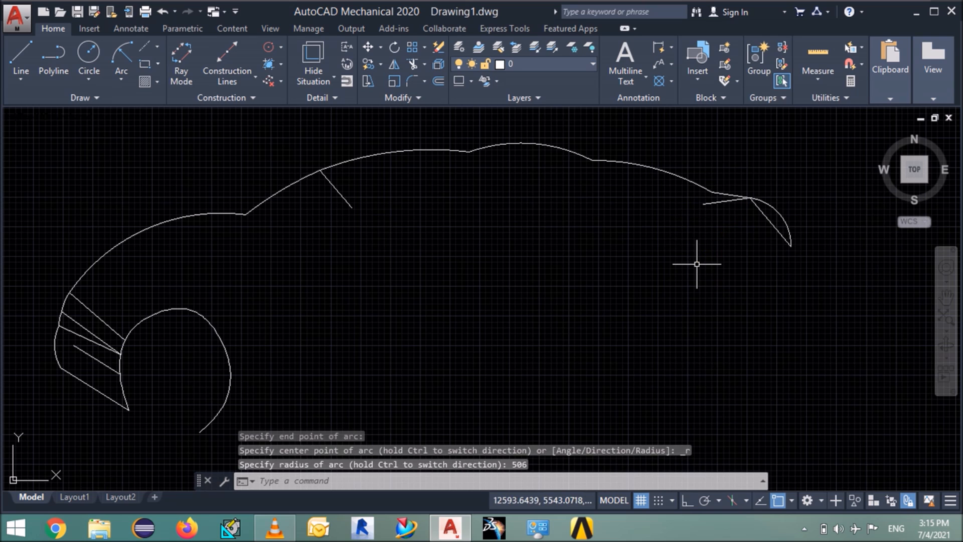
{"action": "left_click", "coordinate": [761, 214]}
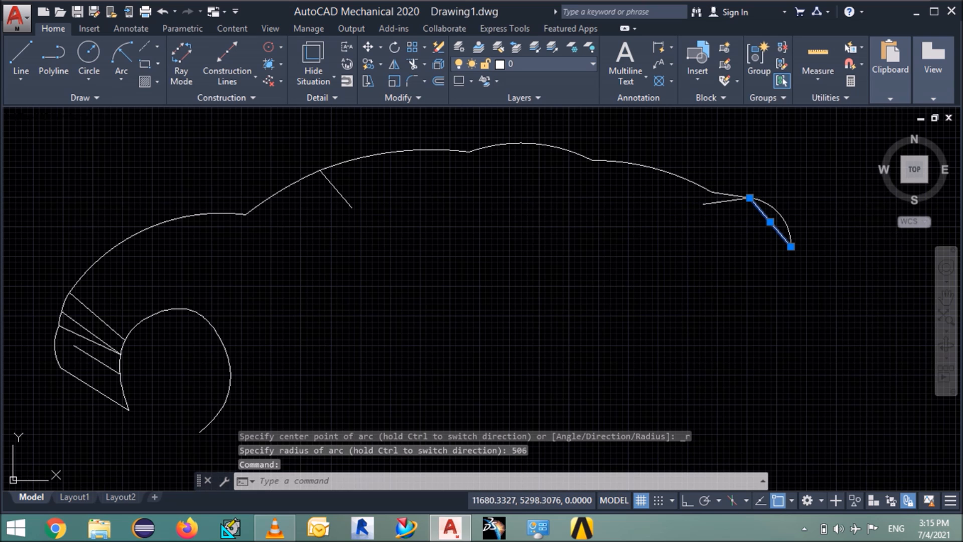
{"action": "key", "text": "Delete"}
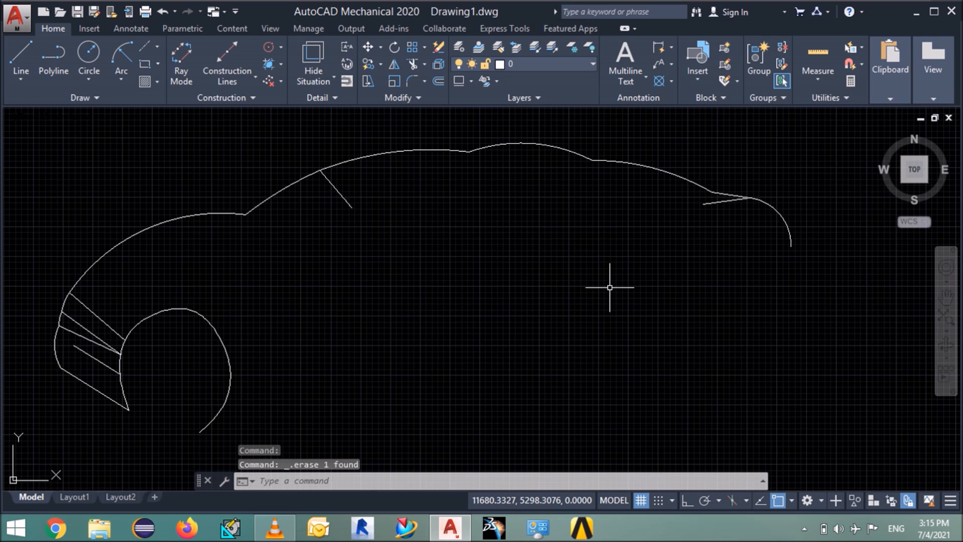
- Draw a vertical line 590 units long at 270° from the lower end of the 506-radius arc
{"action": "type", "text": "L"}
{"action": "key", "text": "Return"}
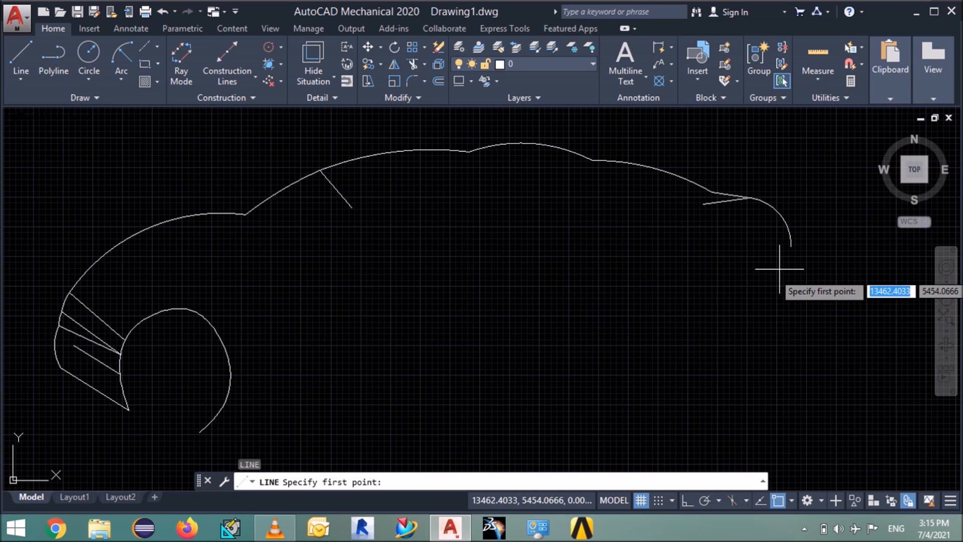
{"action": "left_click", "coordinate": [791, 246]}
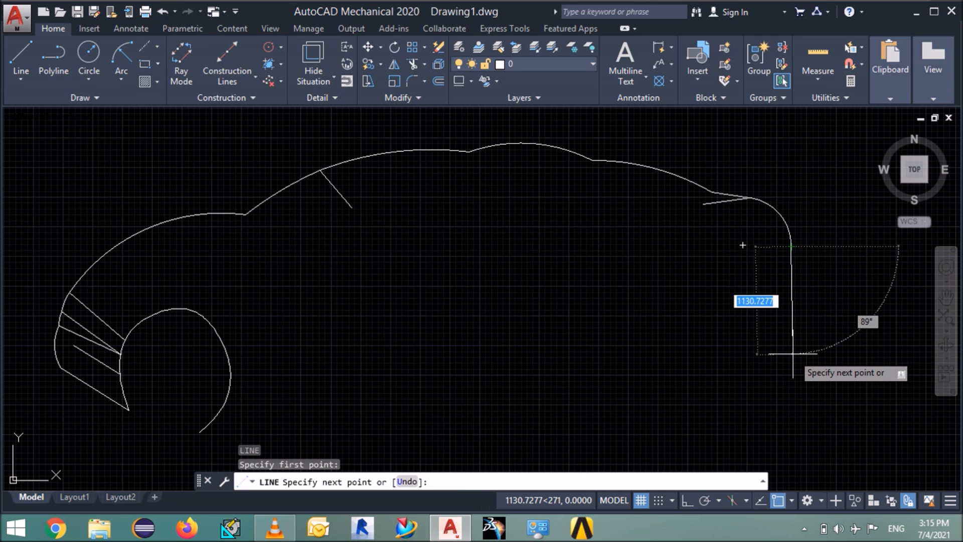
{"action": "type", "text": "@"}
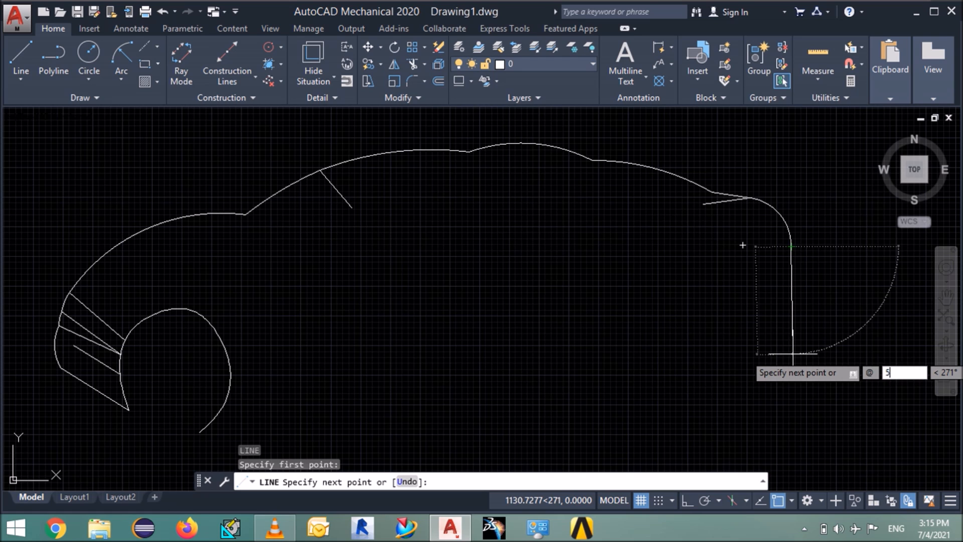
{"action": "type", "text": "590"}
{"action": "key", "text": "Tab"}
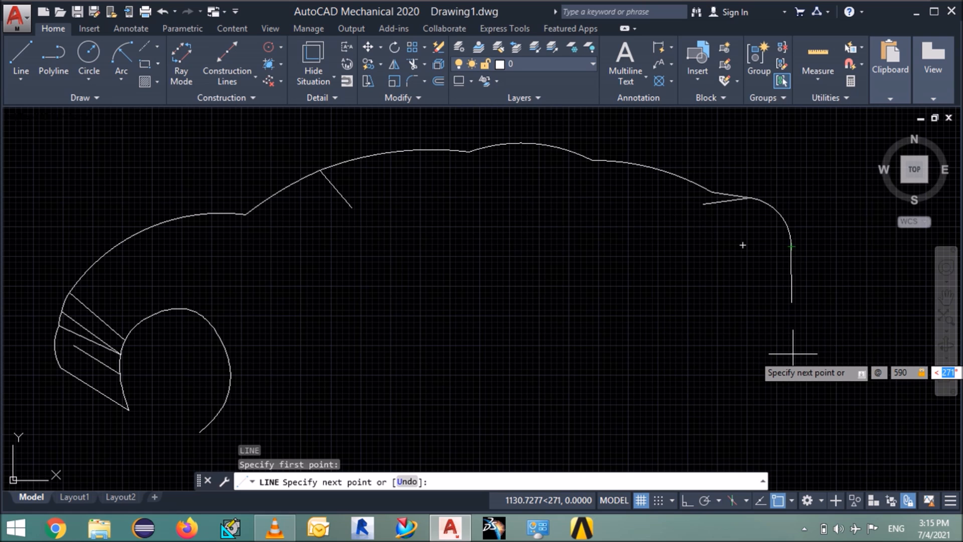
{"action": "type", "text": "270"}
{"action": "key", "text": "Return"}
{"action": "key", "text": "Return"}
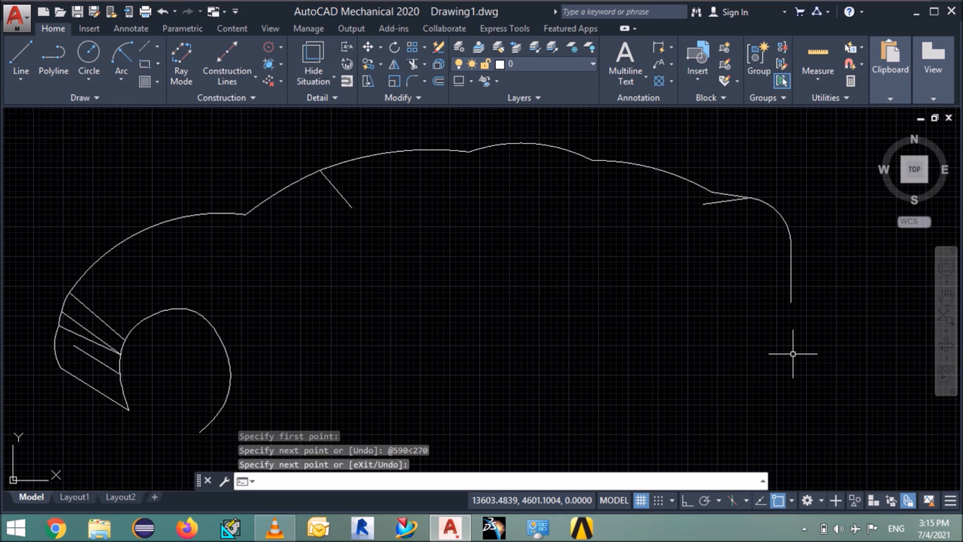
- Draw a line 870 units long at 212° from the lower end of the rear vertical line
{"action": "type", "text": "l"}
{"action": "key", "text": "Return"}
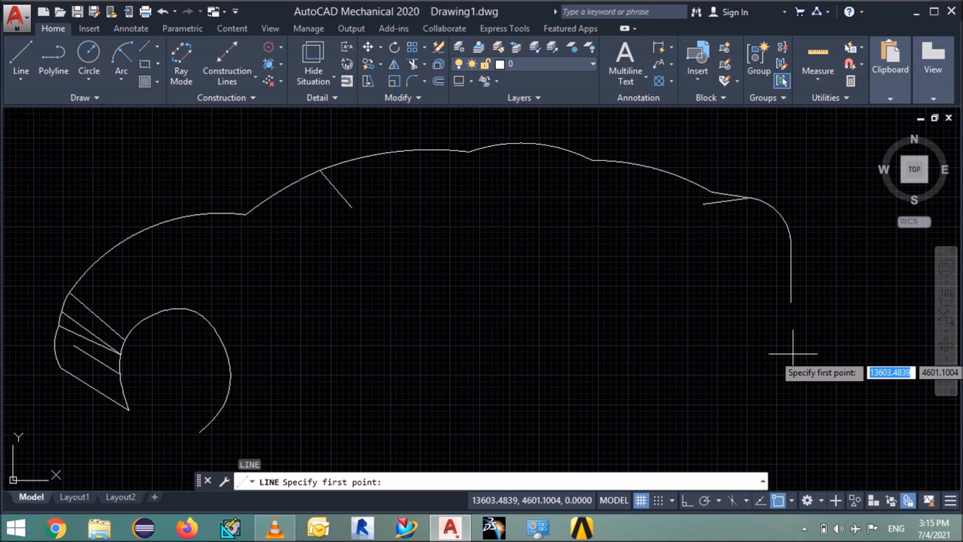
{"action": "left_click", "coordinate": [791, 302]}
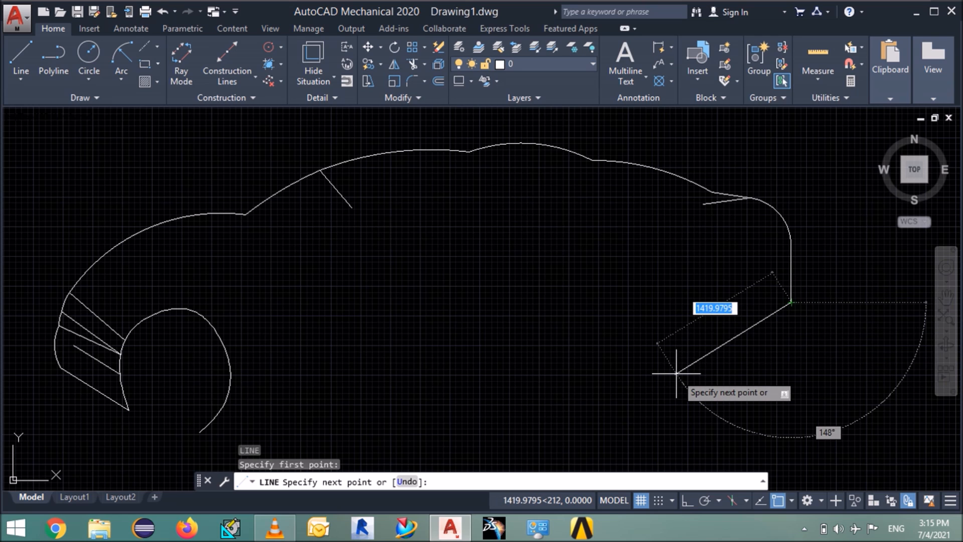
{"action": "key", "text": "F8"}
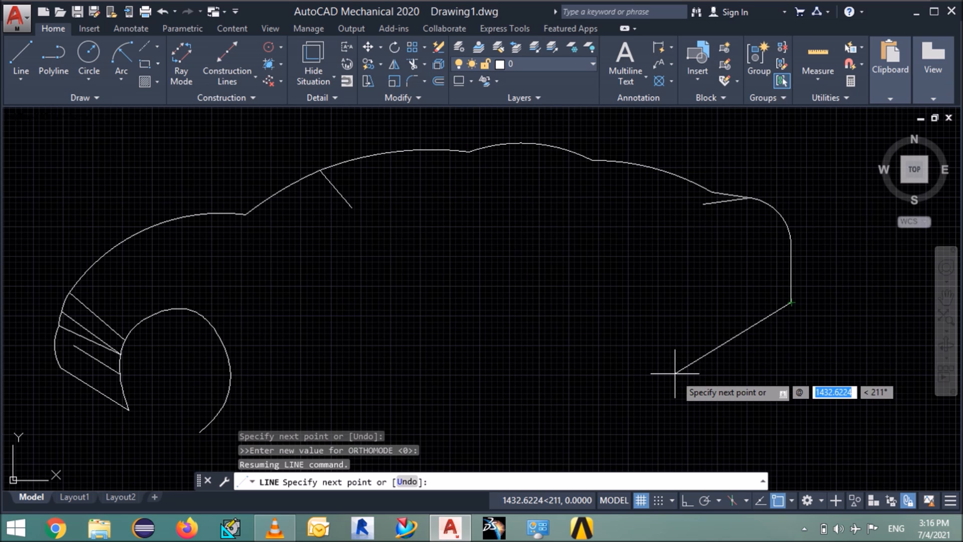
{"action": "type", "text": "870"}
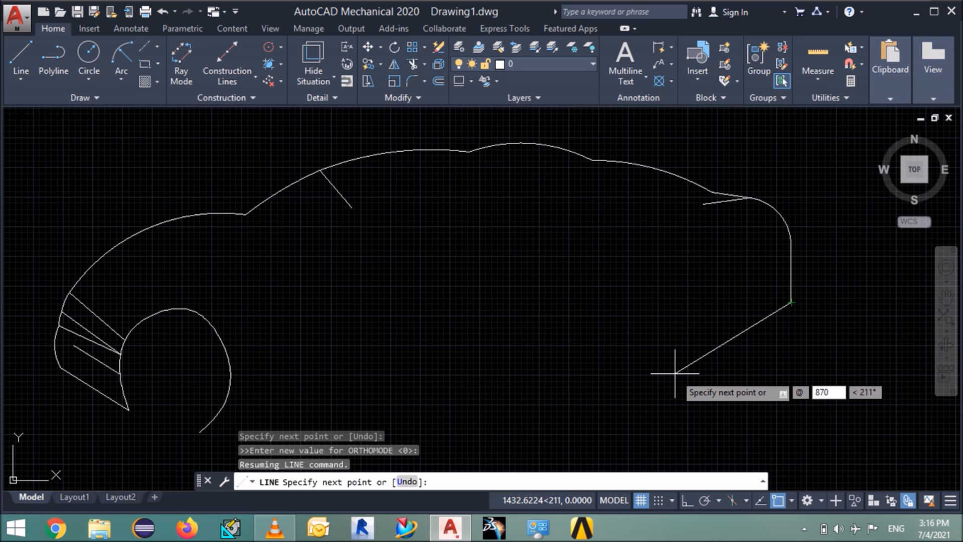
{"action": "key", "text": "Tab"}
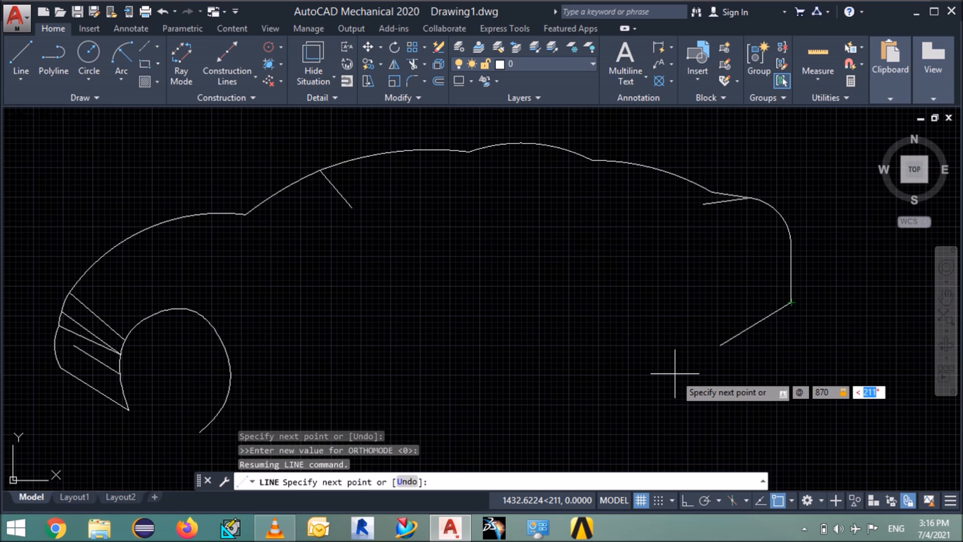
{"action": "type", "text": "212"}
{"action": "key", "text": "Return"}
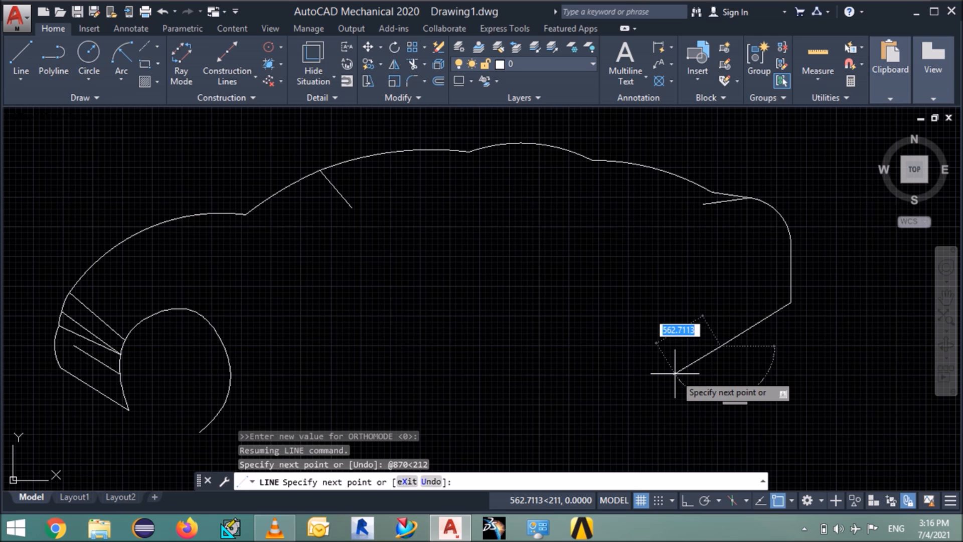
- Add a freehand segment sloping down to the right from the 212° line's lower end, and delete the 212° line
{"action": "left_click", "coordinate": [766, 412]}
{"action": "key", "text": "Return"}
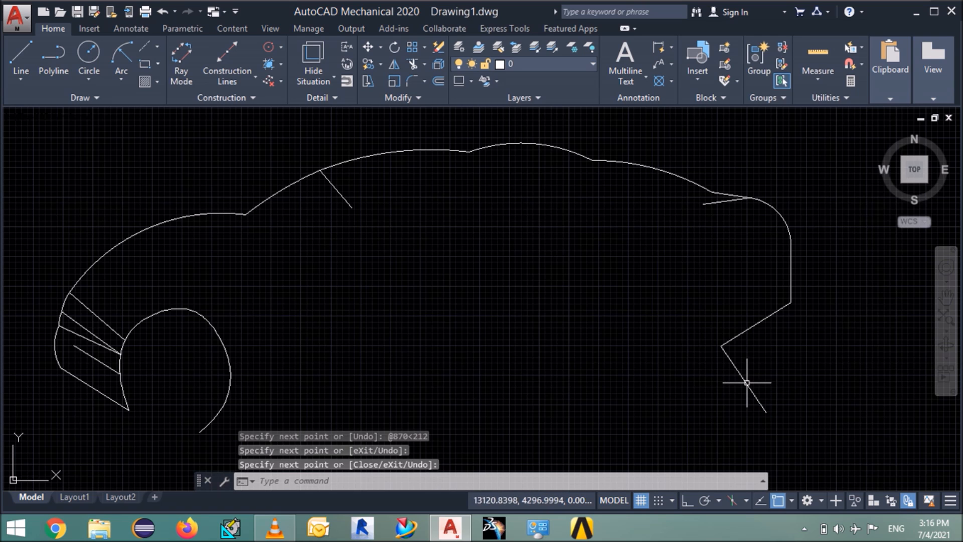
{"action": "left_click", "coordinate": [746, 329]}
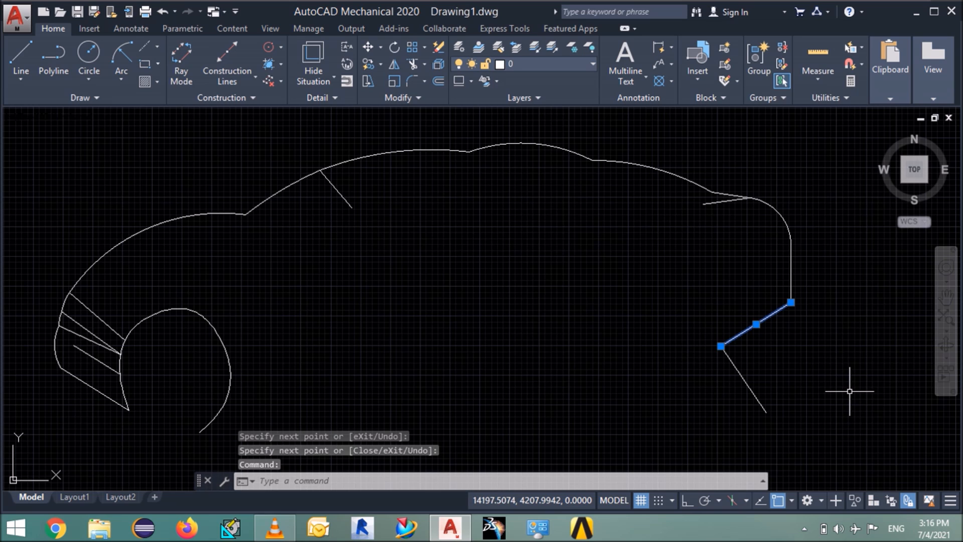
{"action": "key", "text": "Delete"}
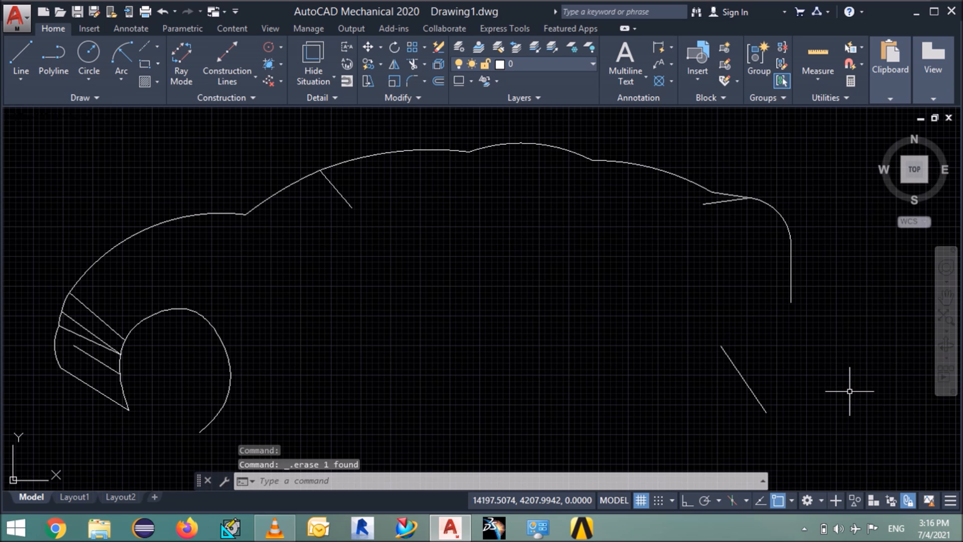
- Draw a line 2080 units long at 198° from the upper end of the short freehand rear segment, and delete that segment
{"action": "type", "text": "l"}
{"action": "key", "text": "Return"}
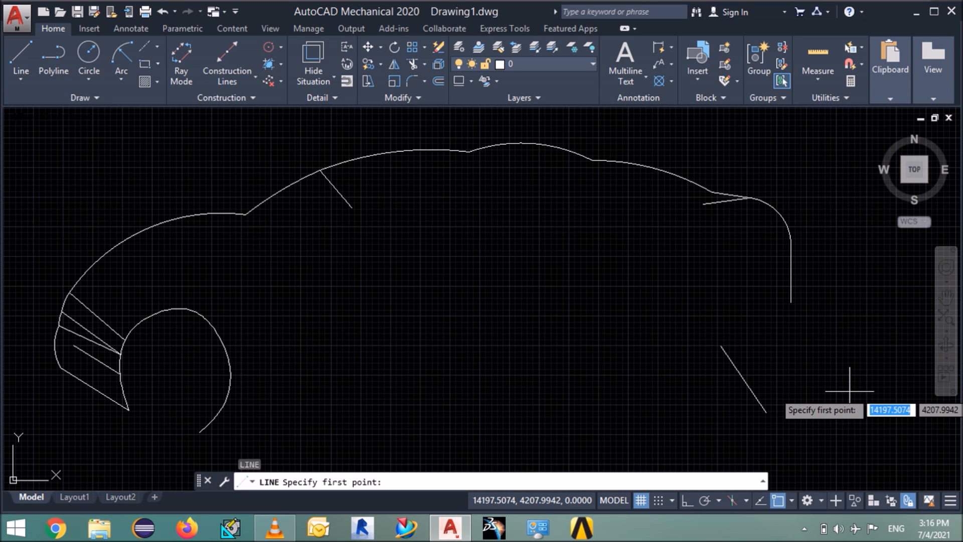
{"action": "left_click", "coordinate": [721, 346]}
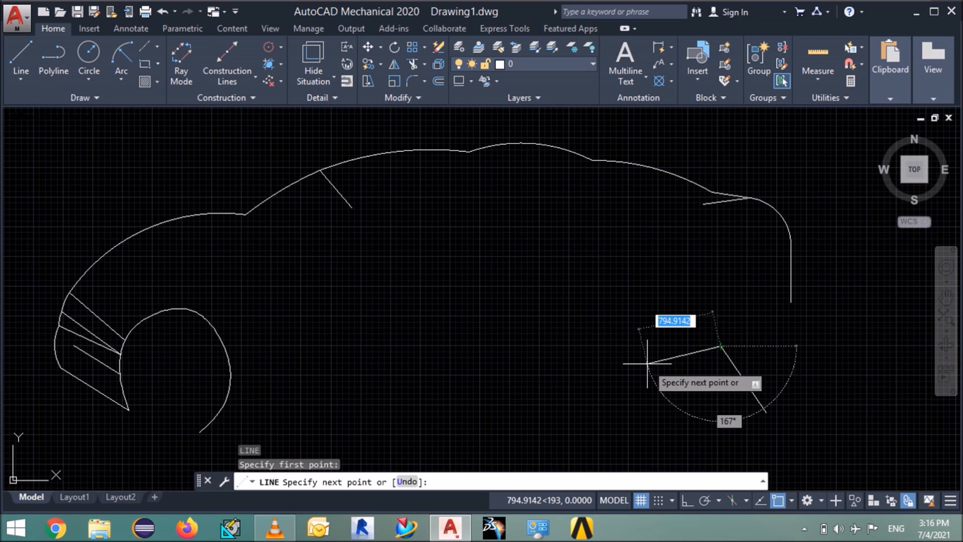
{"action": "type", "text": "@"}
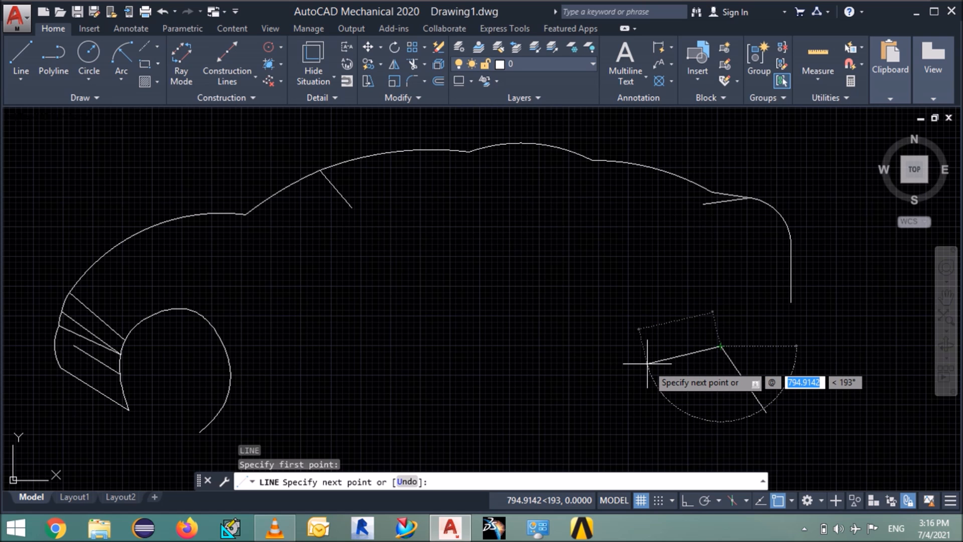
{"action": "type", "text": "2080"}
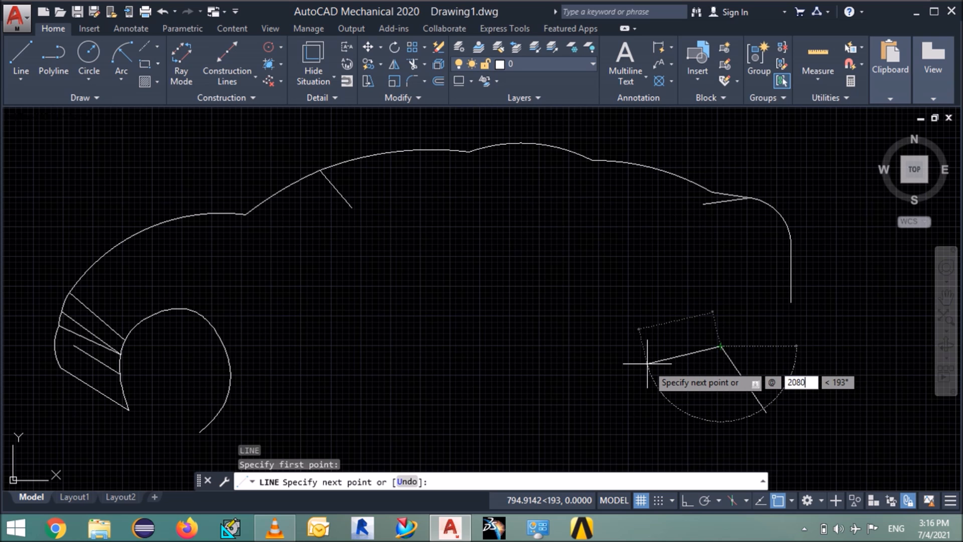
{"action": "key", "text": "Tab"}
{"action": "type", "text": "198"}
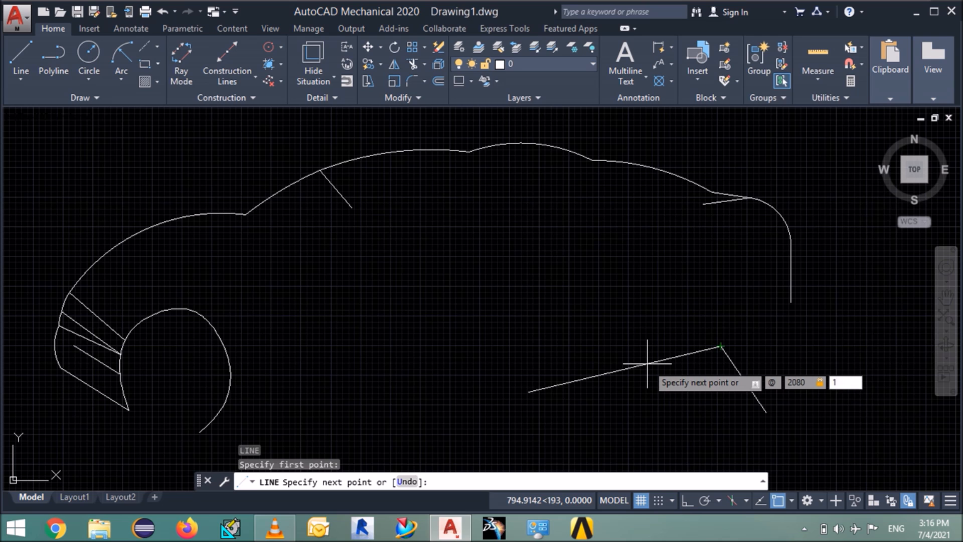
{"action": "key", "text": "Return"}
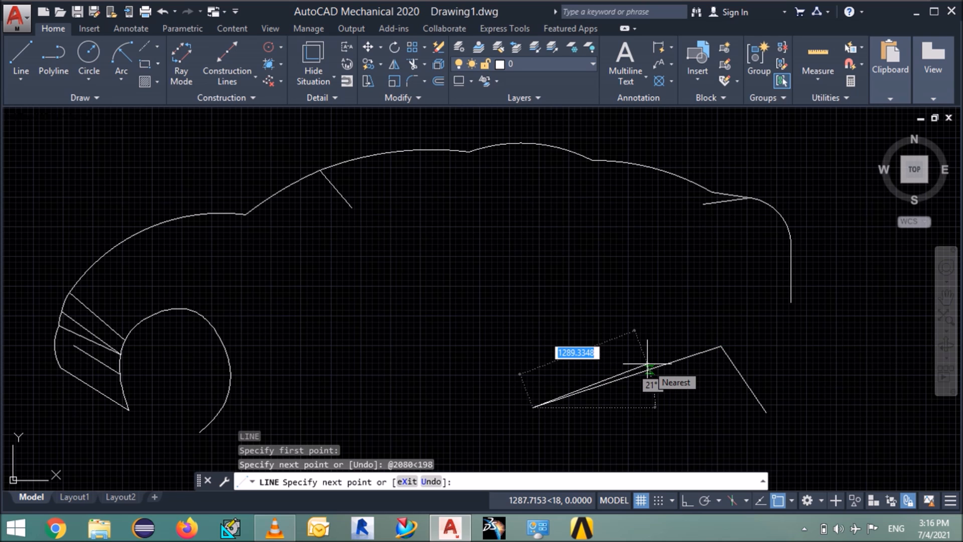
{"action": "key", "text": "Return"}
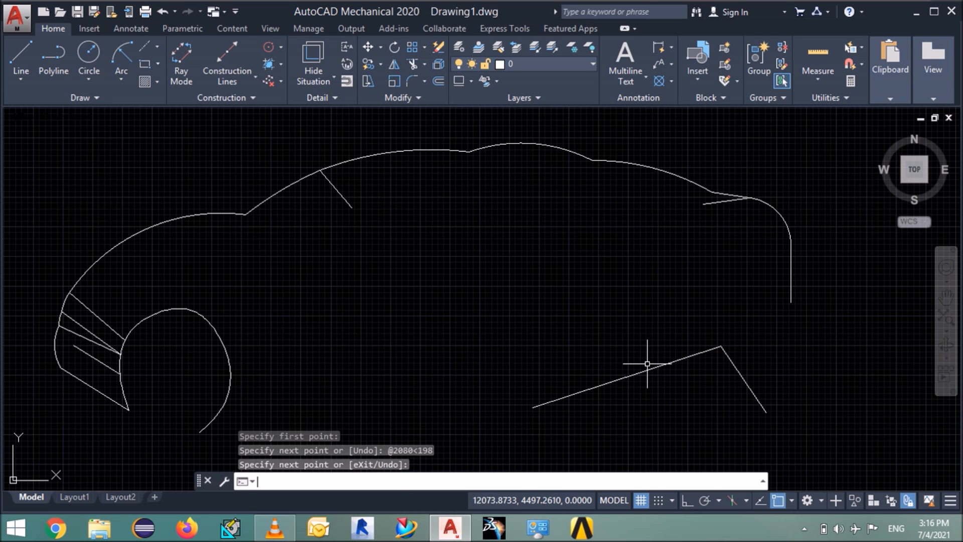
{"action": "left_click", "coordinate": [746, 378]}
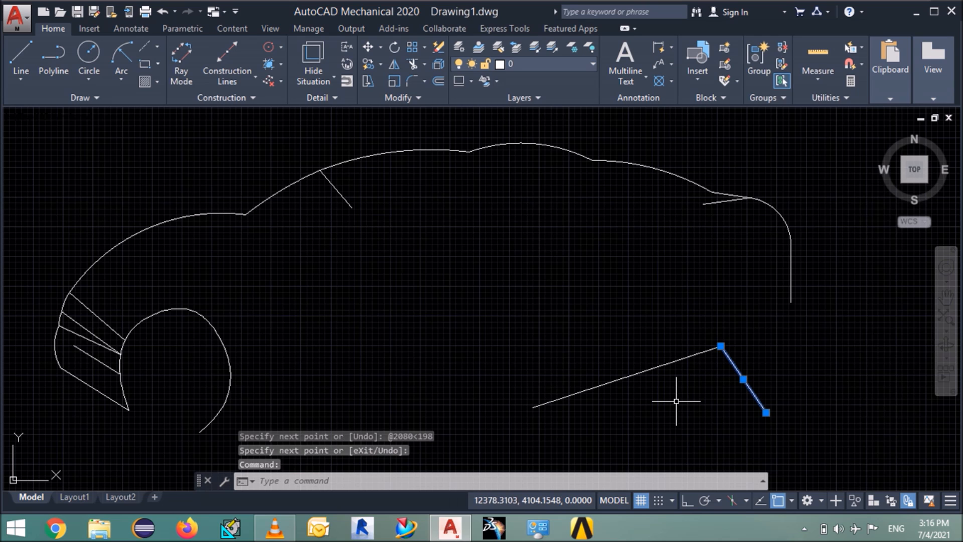
{"action": "key", "text": "Delete"}
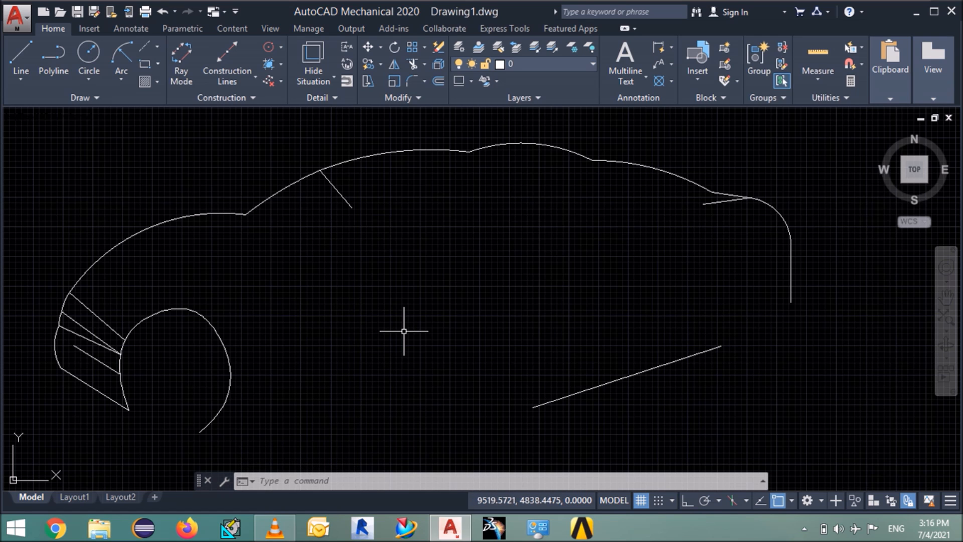
- Offset the 198° line by 250 units to its upper side
{"action": "left_click", "coordinate": [582, 392]}
{"action": "type", "text": "o"}
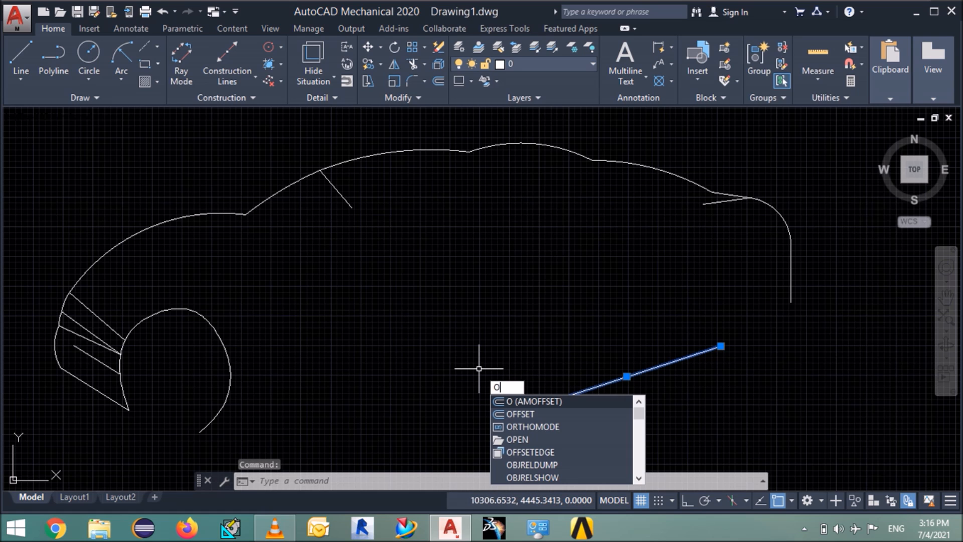
{"action": "type", "text": "ff"}
{"action": "key", "text": "Return"}
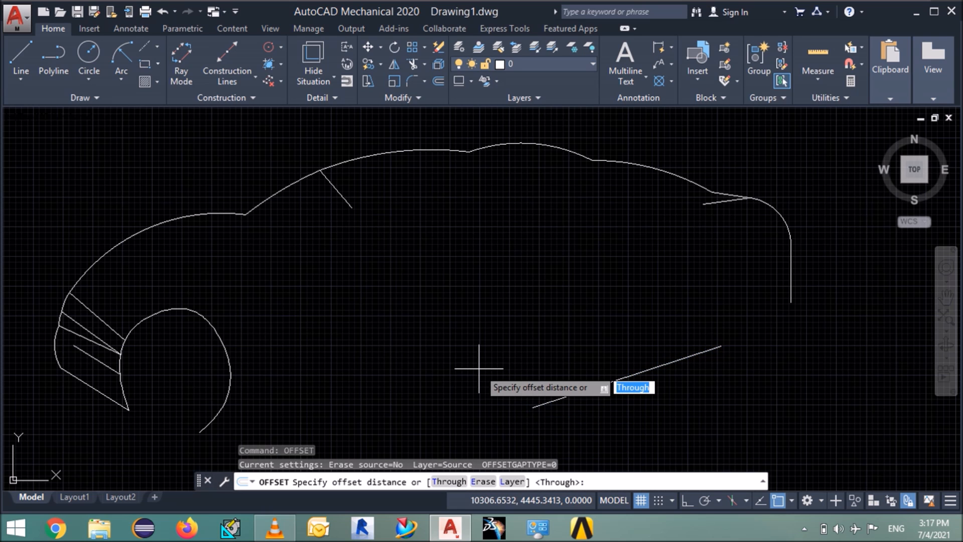
{"action": "type", "text": "250"}
{"action": "key", "text": "Return"}
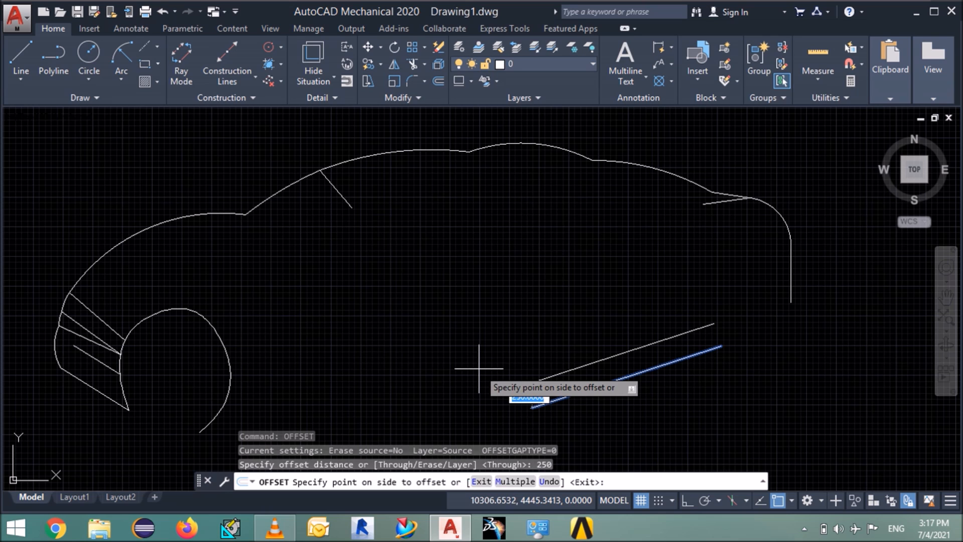
{"action": "left_click", "coordinate": [486, 364]}
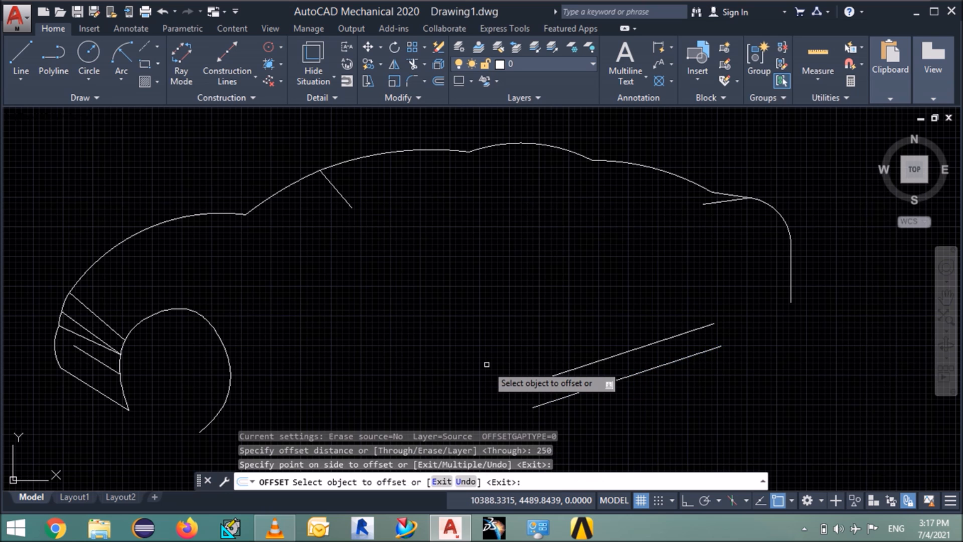
{"action": "key", "text": "Escape"}
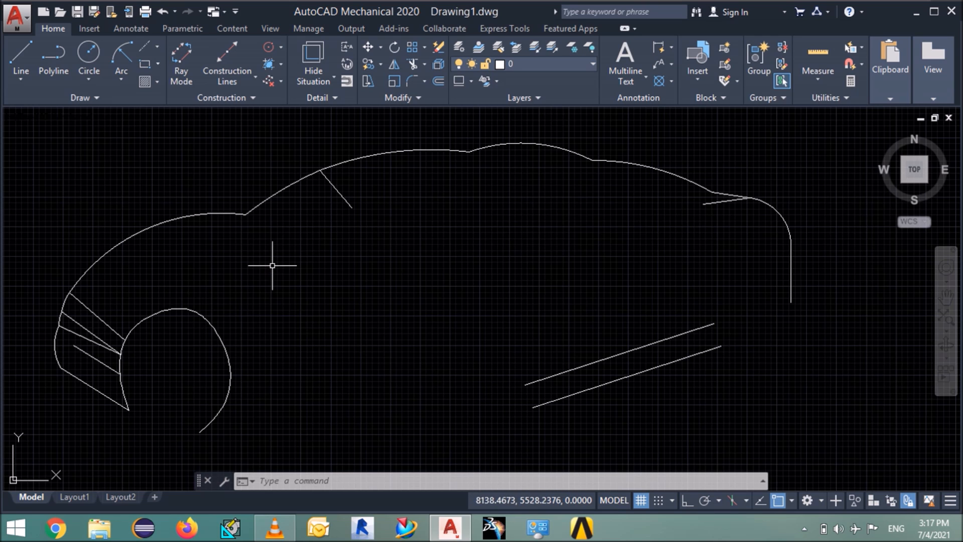
- Add a freehand marker line up and outward from the roof point where the short inner line meets the profile, and delete that inner line
{"action": "left_click", "coordinate": [334, 187]}
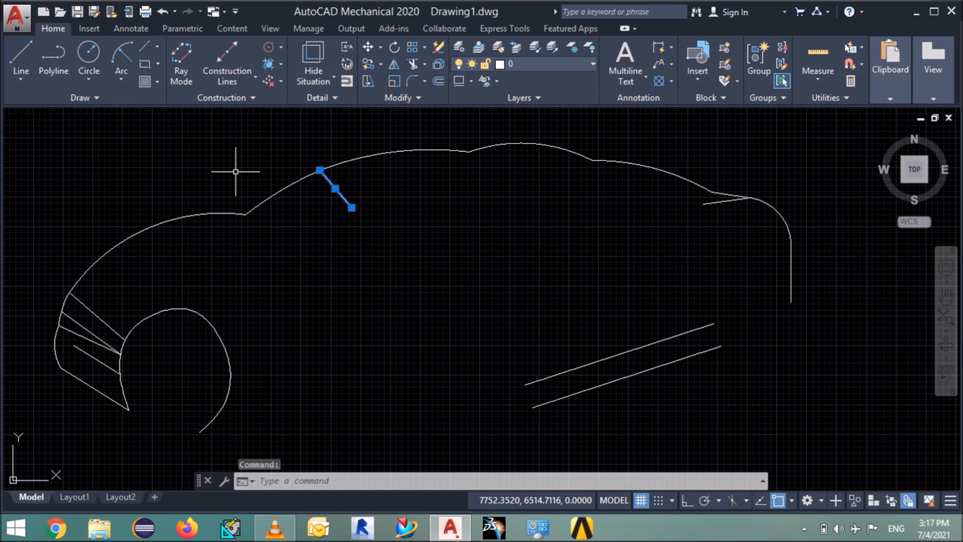
{"action": "key", "text": "Escape"}
{"action": "type", "text": "l"}
{"action": "key", "text": "Return"}
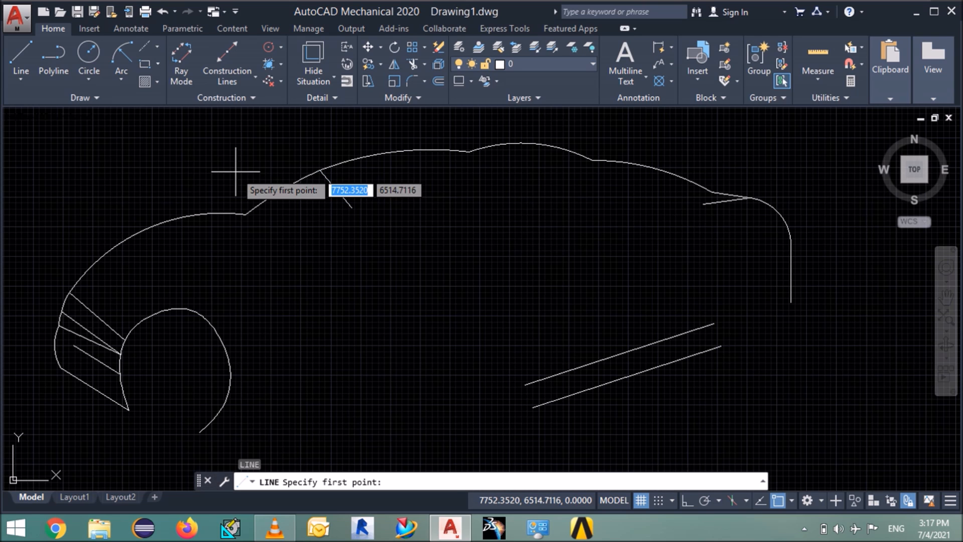
{"action": "left_click", "coordinate": [320, 170]}
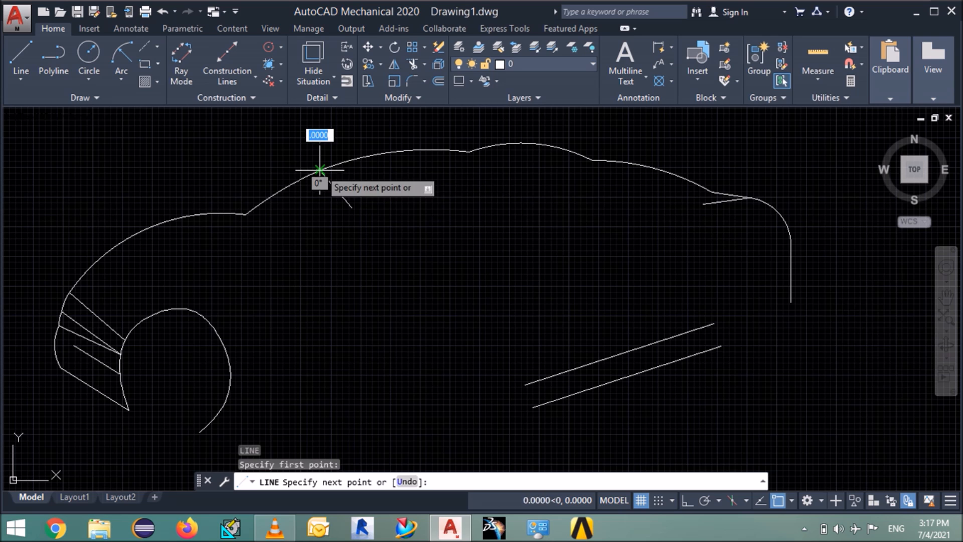
{"action": "left_click", "coordinate": [275, 133]}
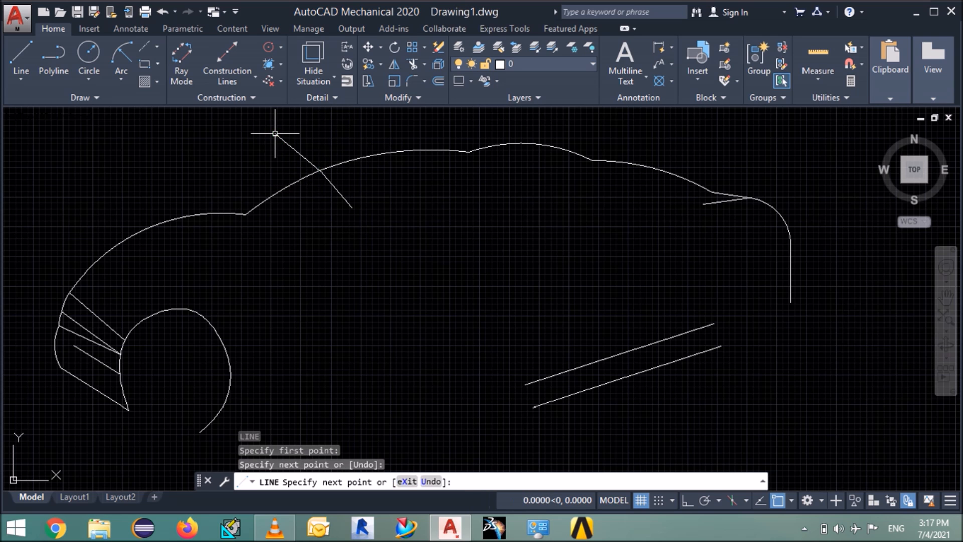
{"action": "key", "text": "Escape"}
{"action": "left_click", "coordinate": [327, 177]}
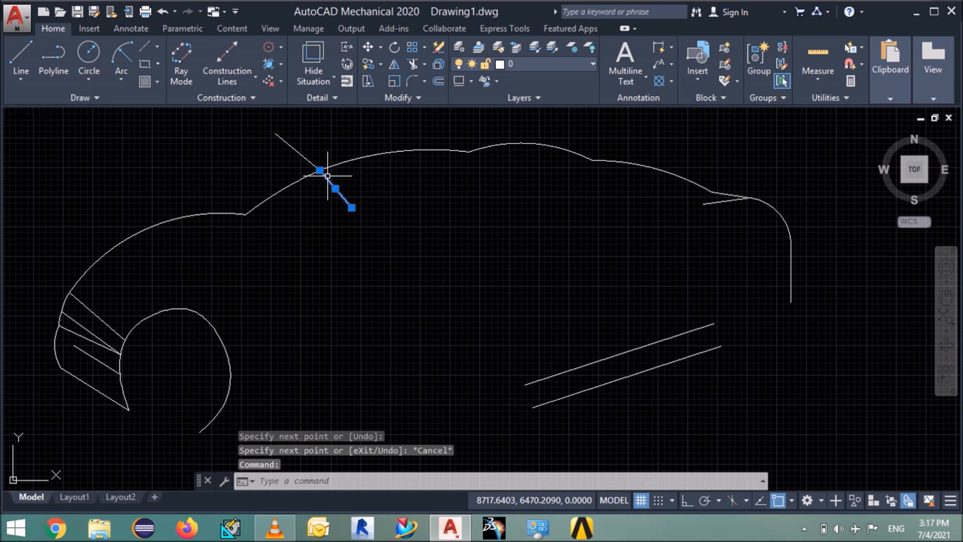
{"action": "key", "text": "Delete"}
- Draw a line 2040 units long at 357° from the roof point at the lower end of the freehand marker line
{"action": "type", "text": "l"}
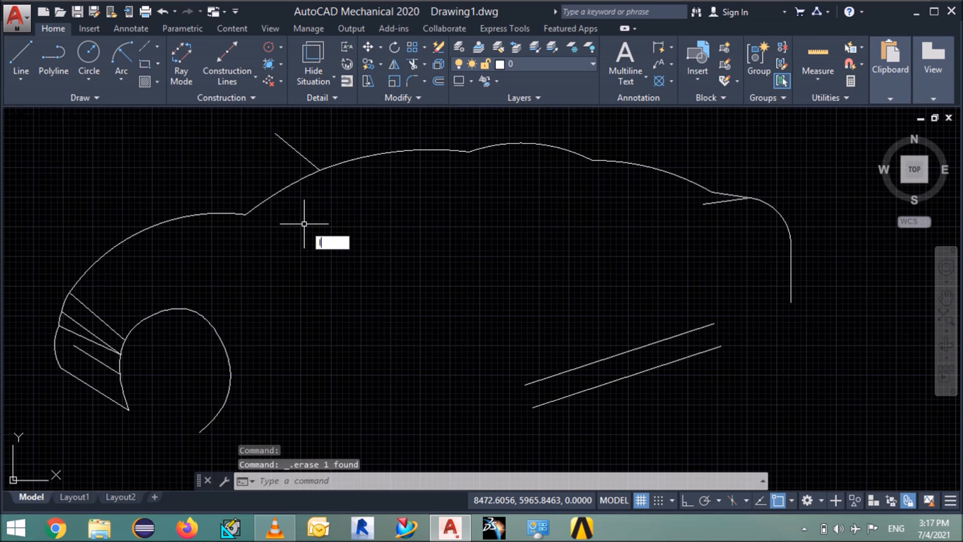
{"action": "key", "text": "Return"}
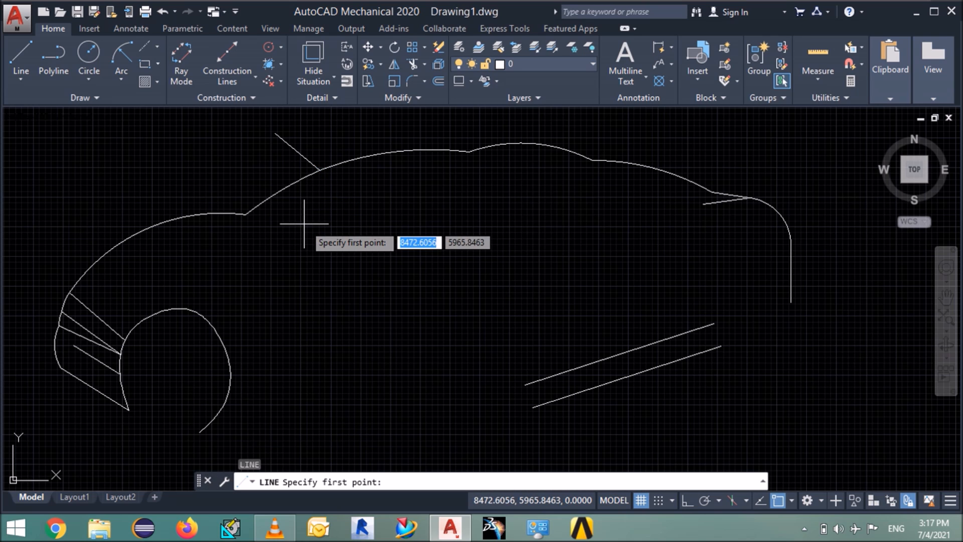
{"action": "left_click", "coordinate": [319, 170]}
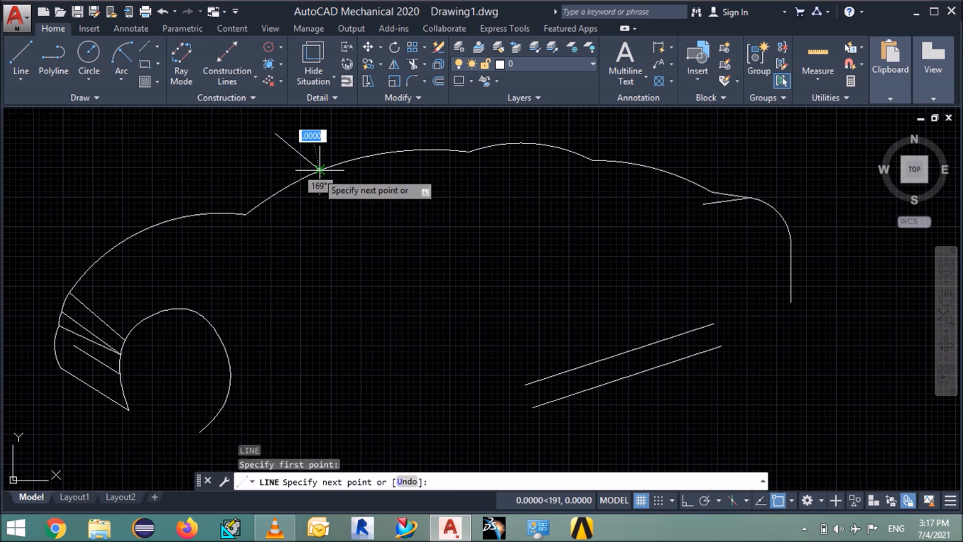
{"action": "left_click", "coordinate": [443, 298]}
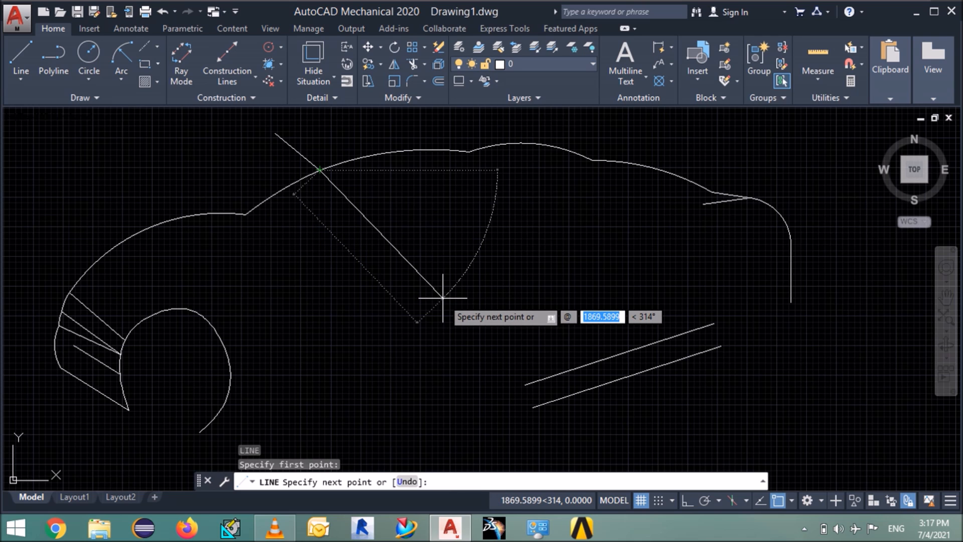
{"action": "type", "text": "2040"}
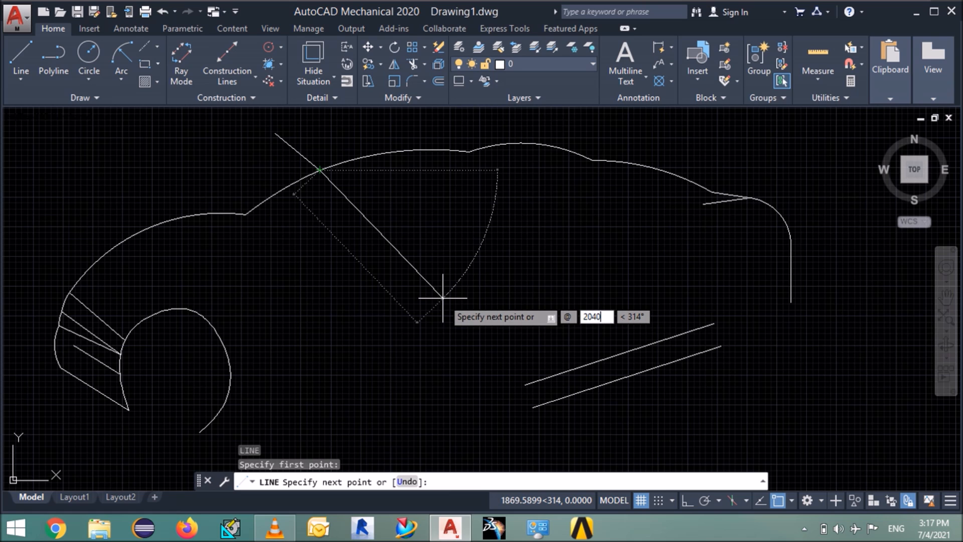
{"action": "key", "text": "Tab"}
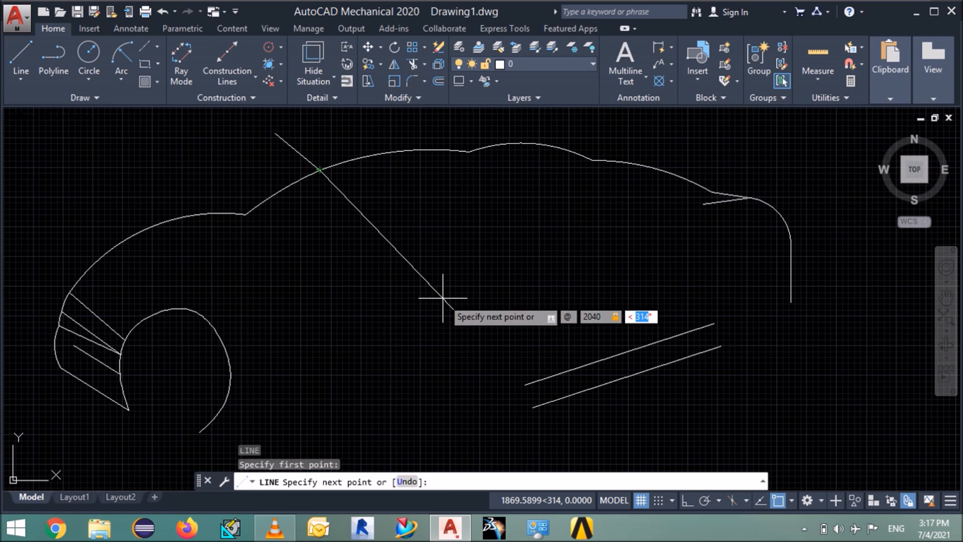
{"action": "type", "text": "357"}
{"action": "key", "text": "Return"}
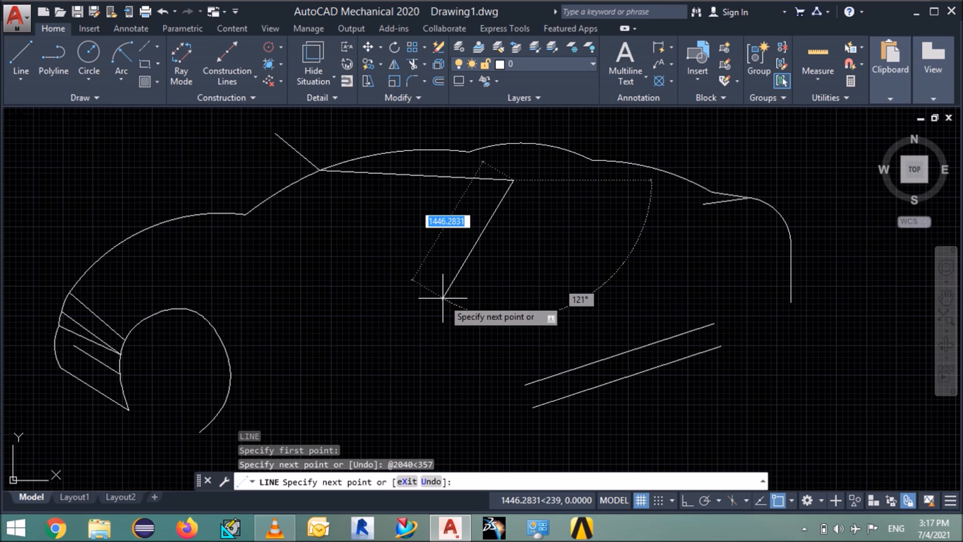
{"action": "key", "text": "Return"}
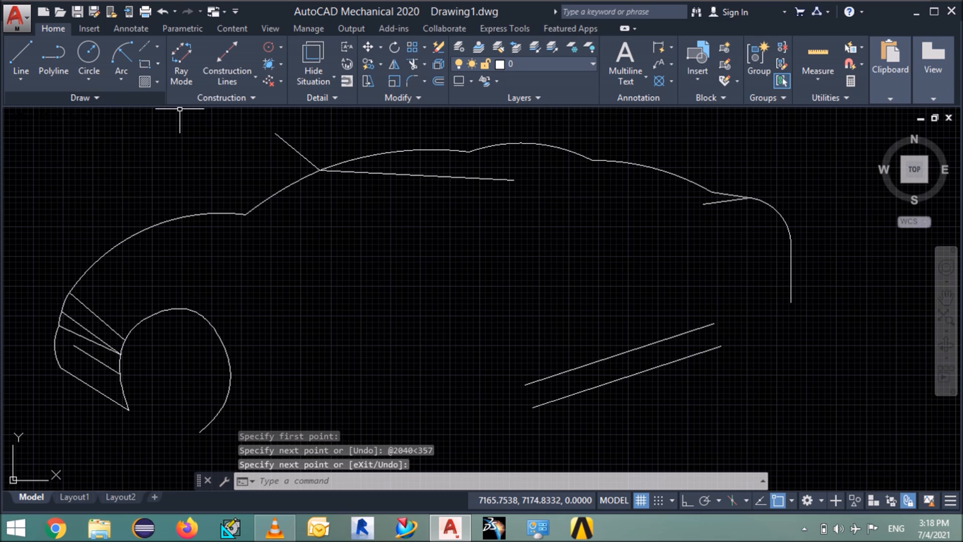
- Try a start-end-radius arc of radius 6788 from the left end to the right end of the 357° line, and undo it
{"action": "left_click", "coordinate": [121, 53]}
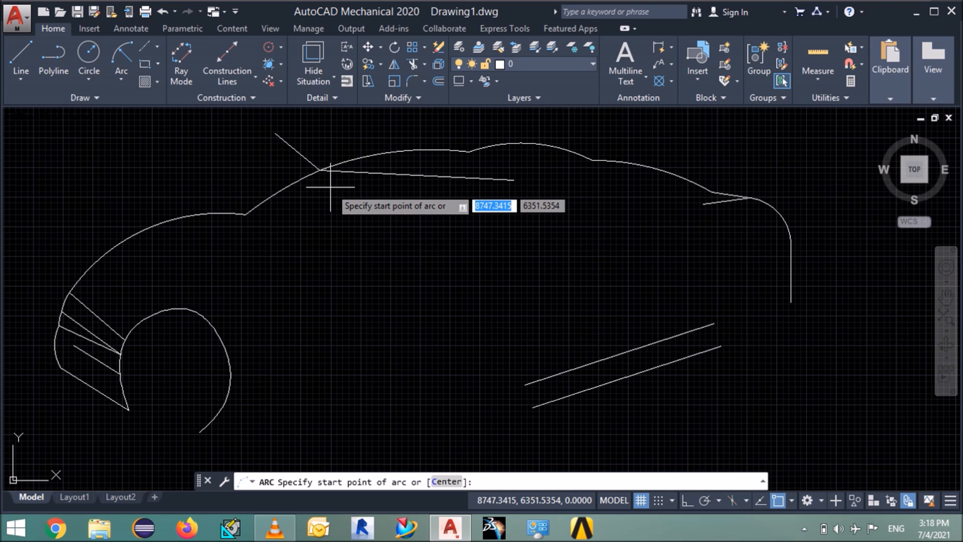
{"action": "left_click", "coordinate": [319, 170]}
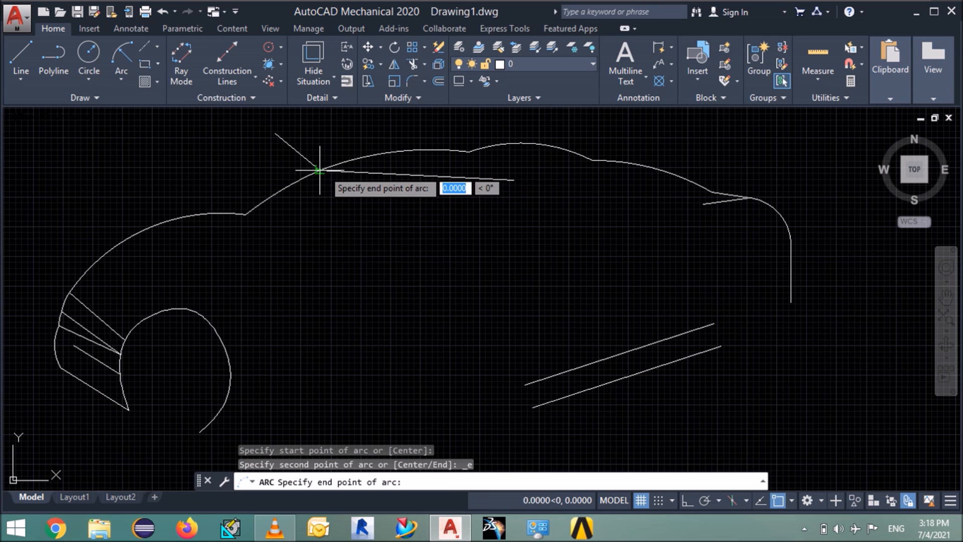
{"action": "left_click", "coordinate": [513, 185]}
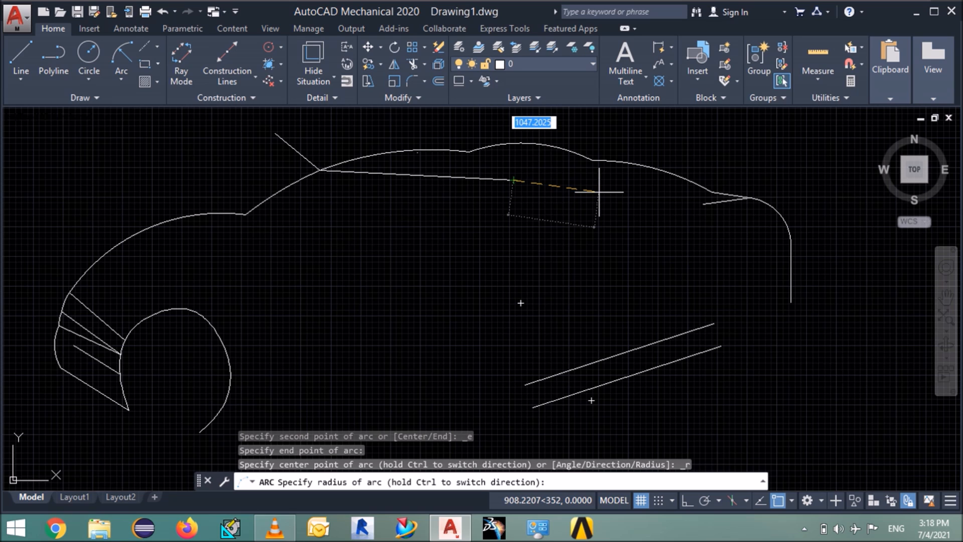
{"action": "type", "text": "6788"}
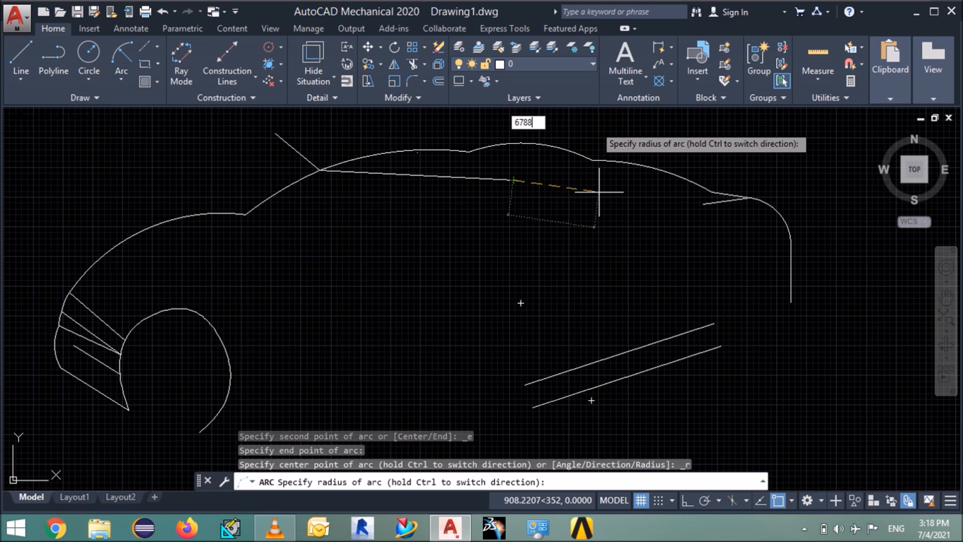
{"action": "key", "text": "Return"}
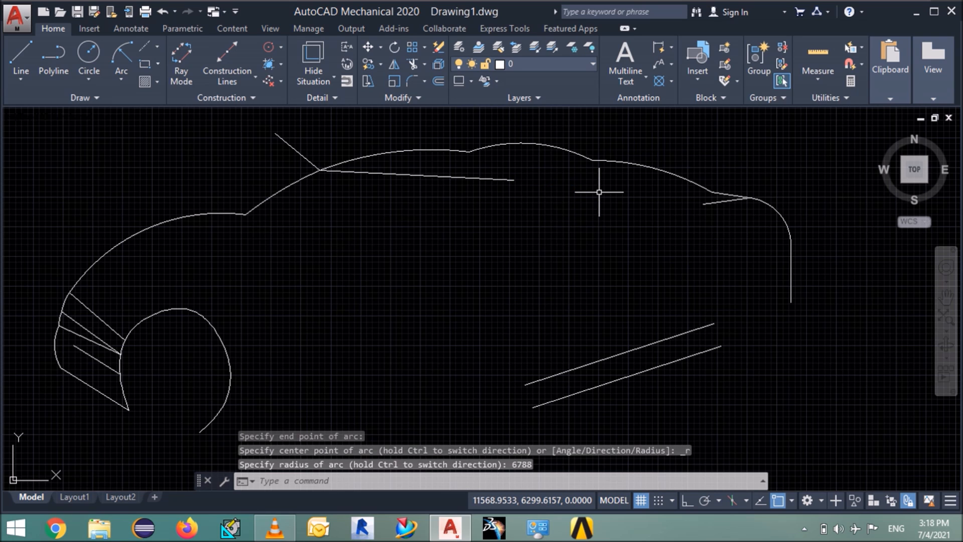
{"action": "key", "text": "ctrl+z"}
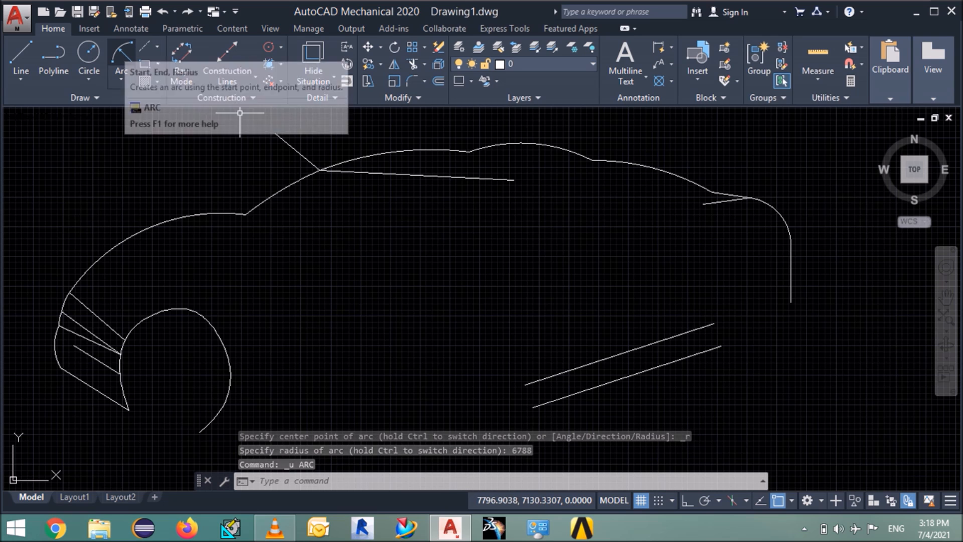
- Draw a start-end-radius arc of radius 6788 from the left end to the right end of the 357° line, and delete that line
{"action": "left_click", "coordinate": [121, 56]}
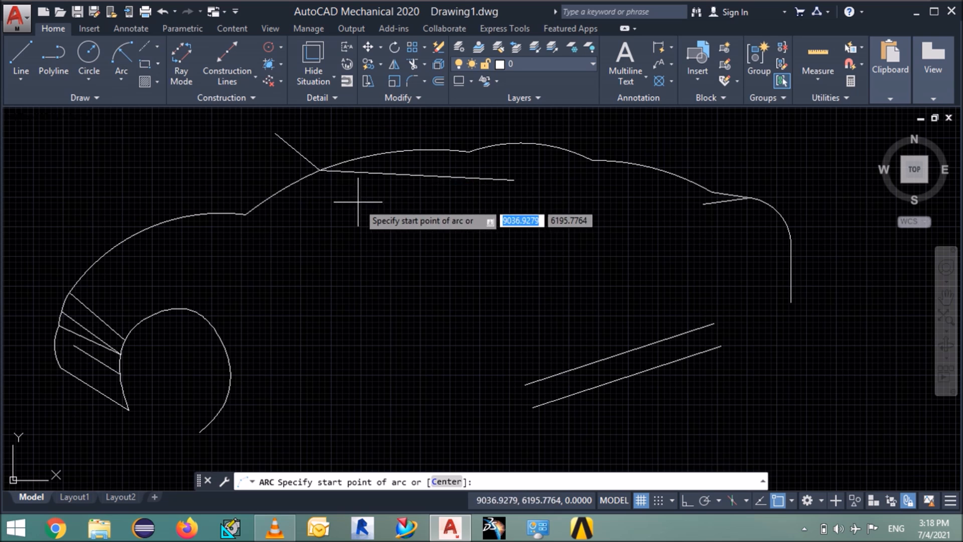
{"action": "left_click", "coordinate": [320, 170]}
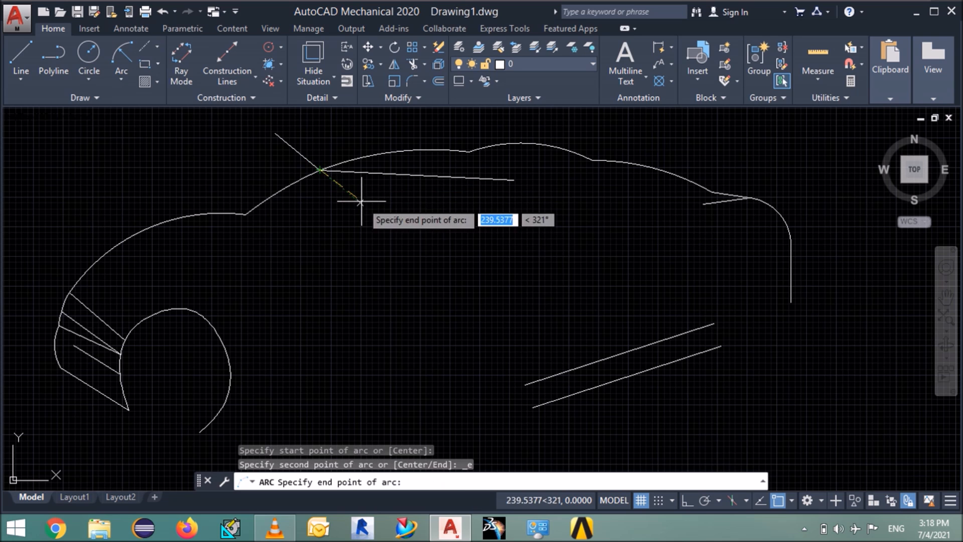
{"action": "left_click", "coordinate": [513, 180]}
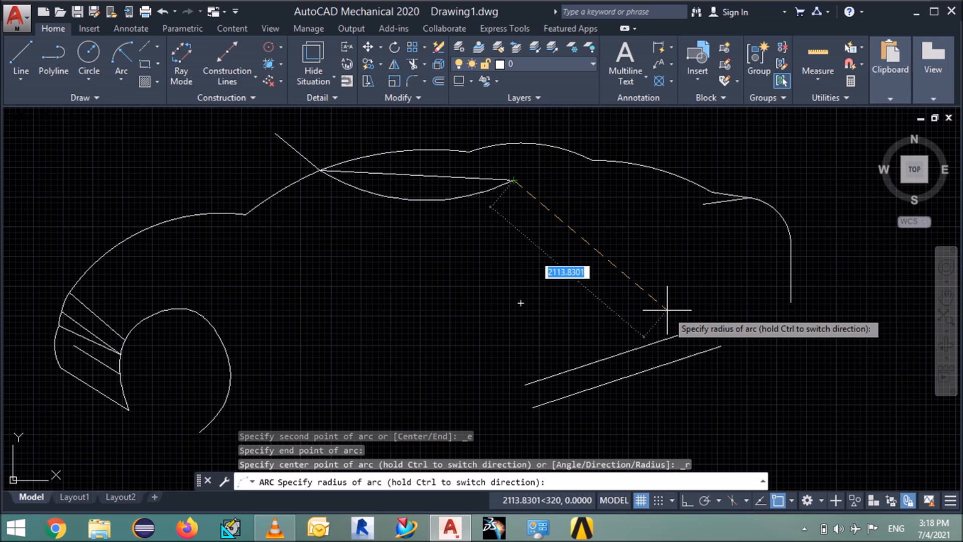
{"action": "type", "text": "6788"}
{"action": "key", "text": "Return"}
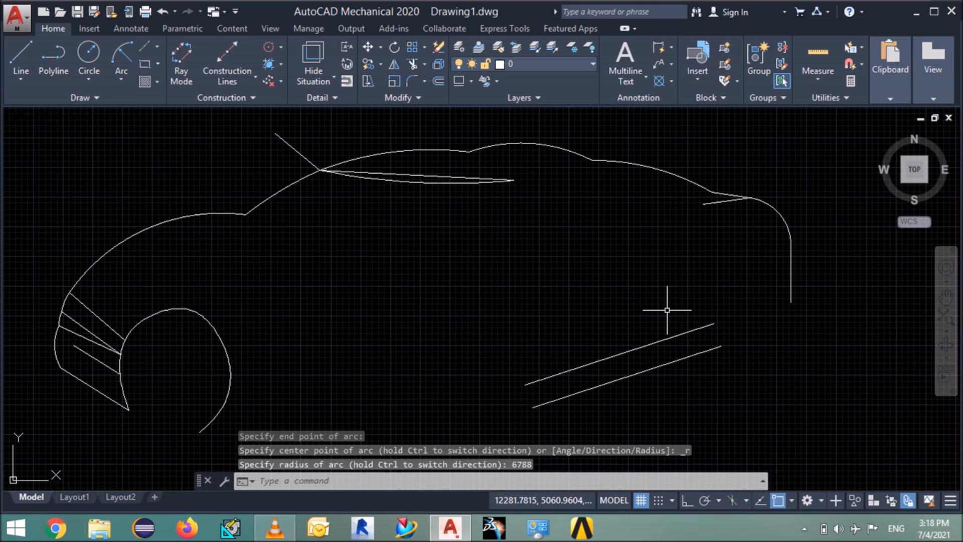
{"action": "left_click", "coordinate": [438, 177]}
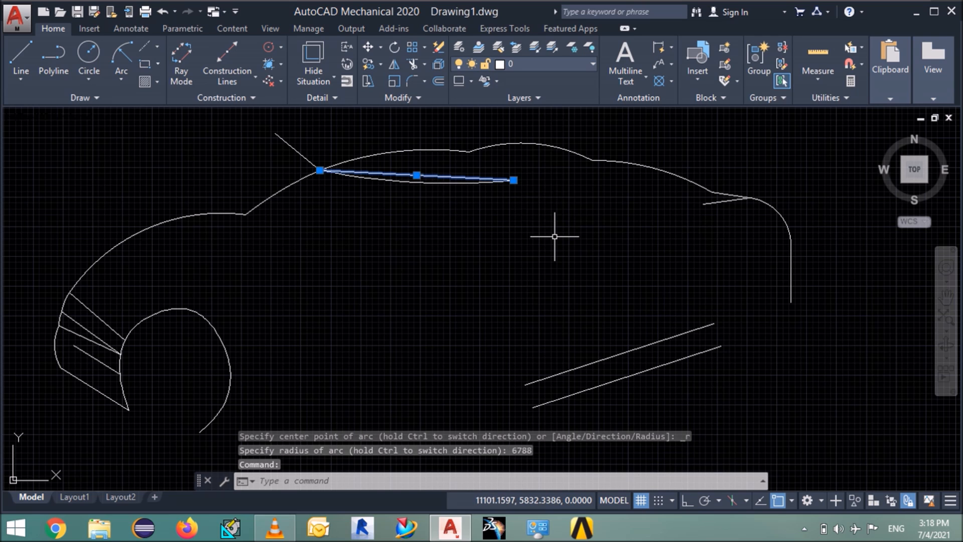
{"action": "key", "text": "Delete"}
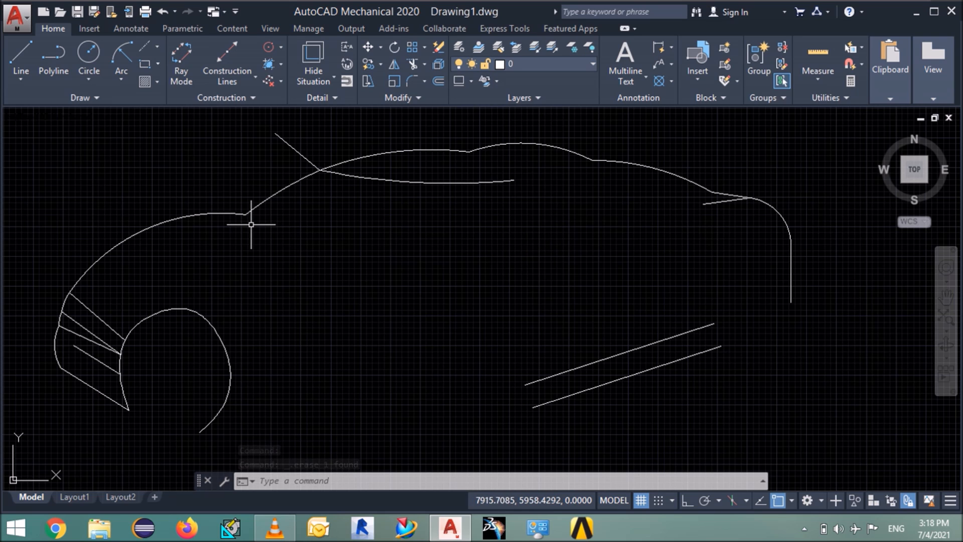
- Start a line at the corner where the hood meets the windshield curve, try a 50-unit segment at 218°, and undo that segment
{"action": "type", "text": "l"}
{"action": "key", "text": "Return"}
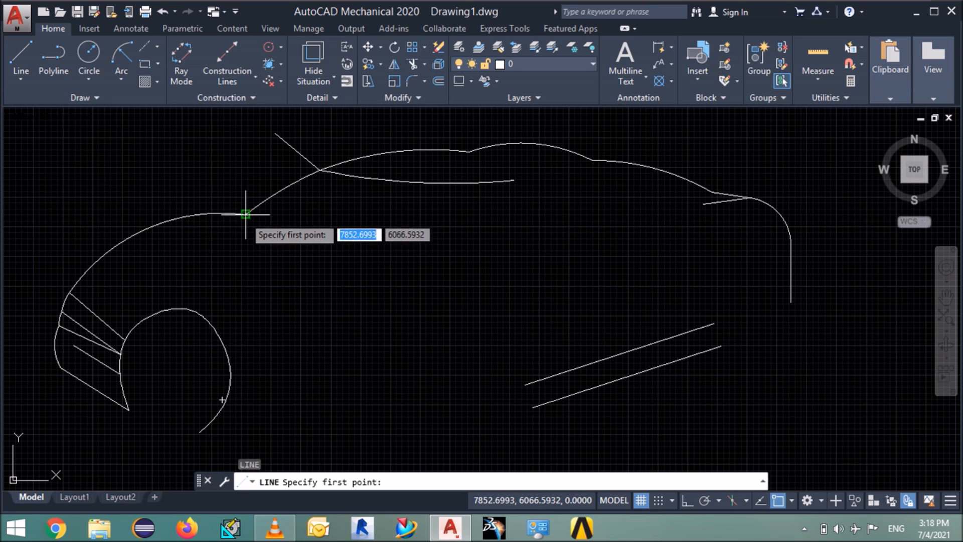
{"action": "left_click", "coordinate": [246, 214]}
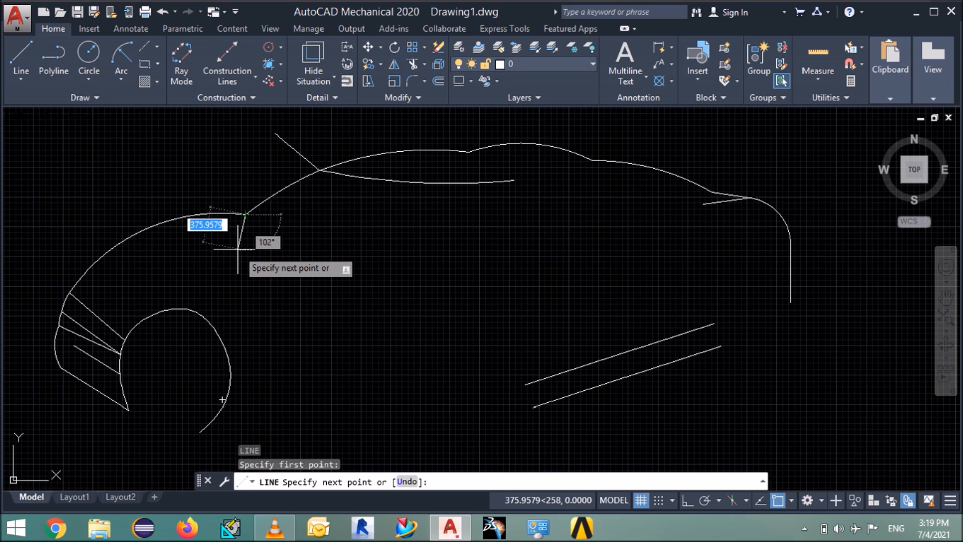
{"action": "type", "text": "@50"}
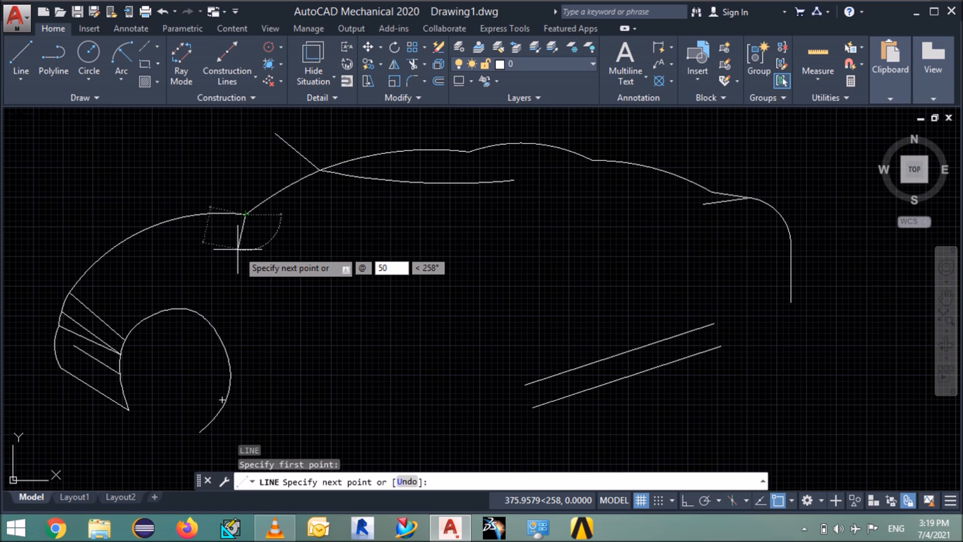
{"action": "key", "text": "Tab"}
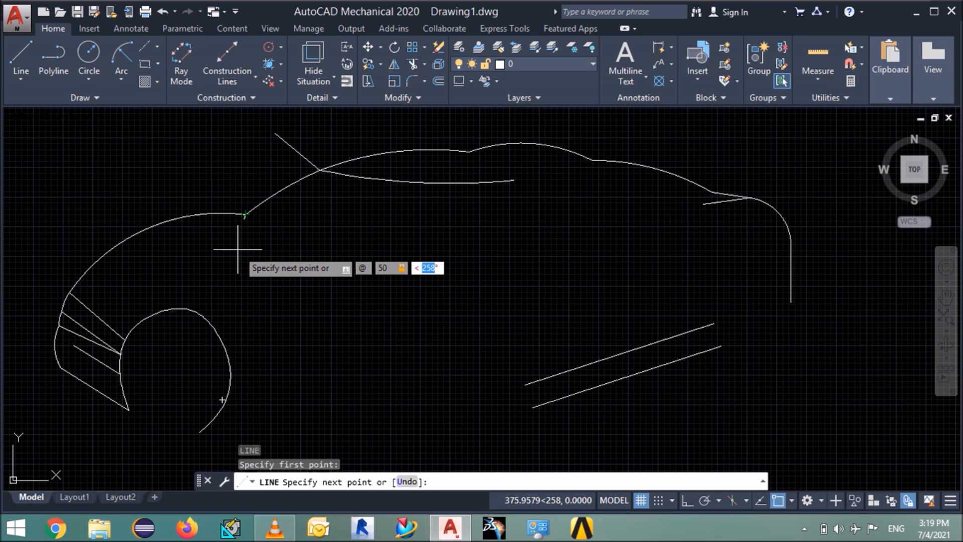
{"action": "type", "text": "218"}
{"action": "key", "text": "Return"}
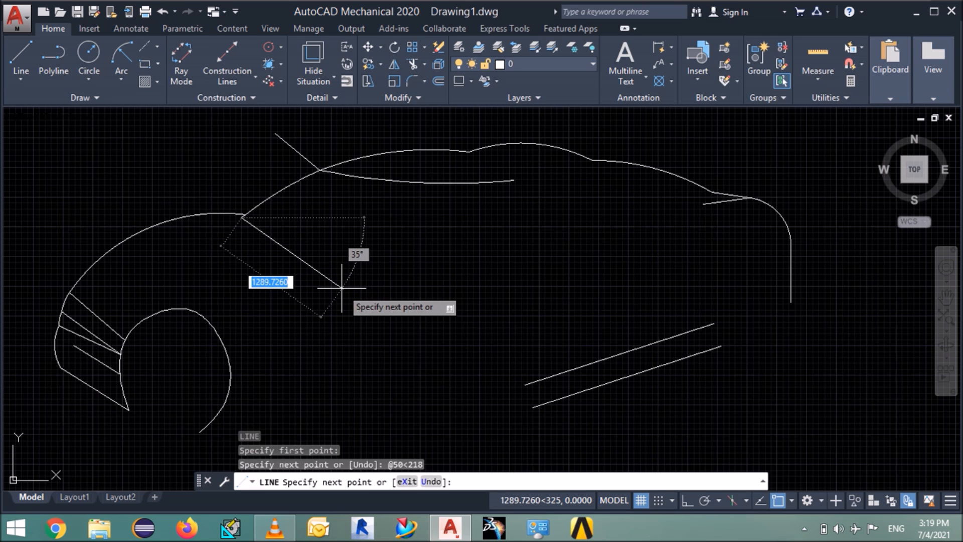
{"action": "key", "text": "ctrl+z"}
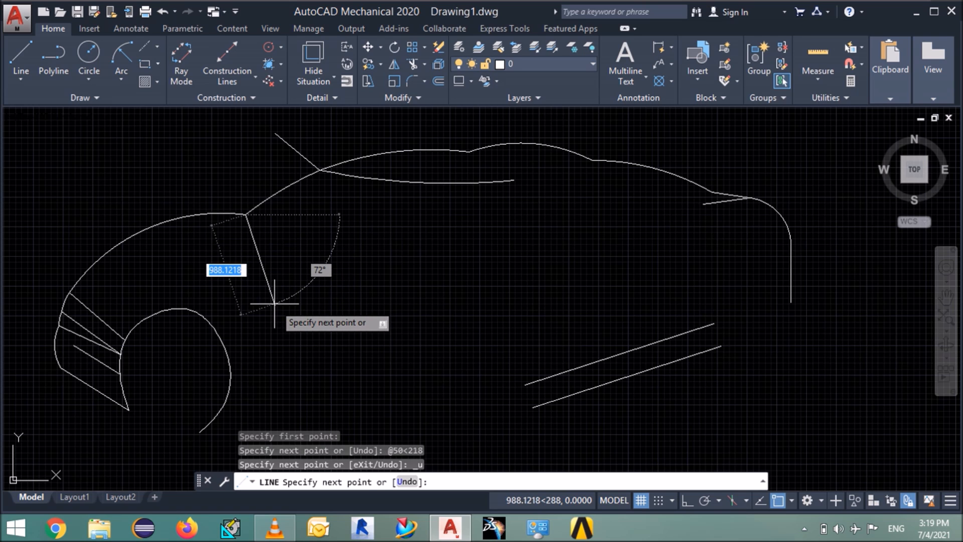
- Draw the line from the hood and windshield corner 100 units long at 218°, and finish it
{"action": "type", "text": "@100"}
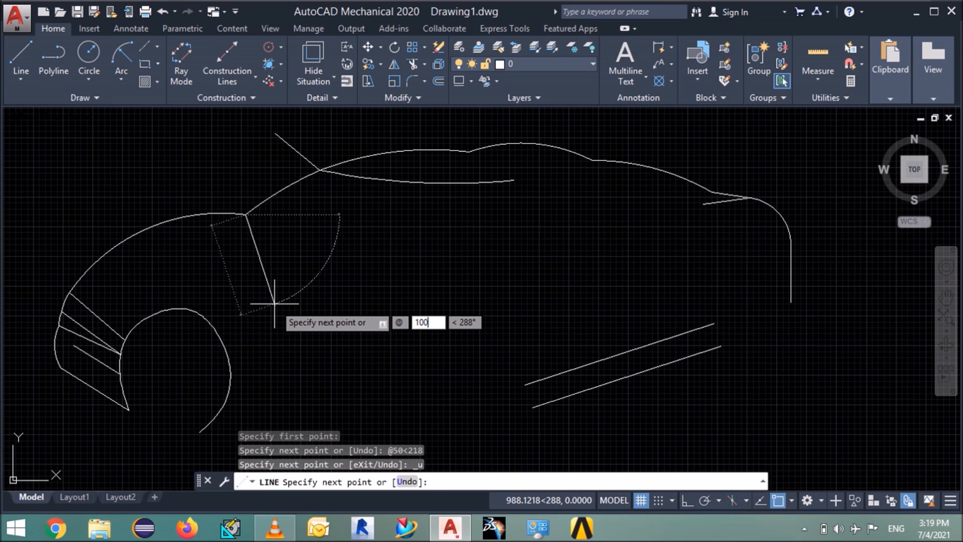
{"action": "key", "text": "Tab"}
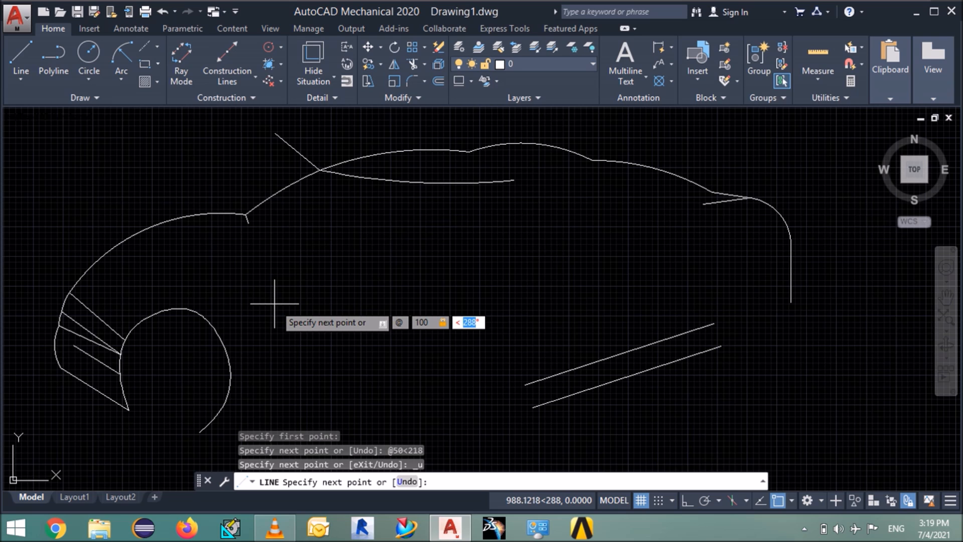
{"action": "type", "text": "218"}
{"action": "key", "text": "Return"}
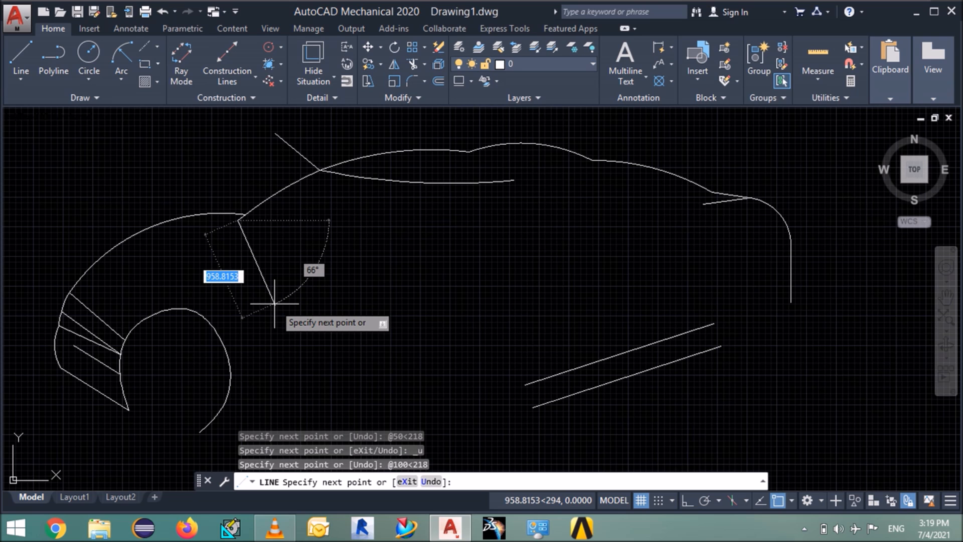
{"action": "key", "text": "Return"}
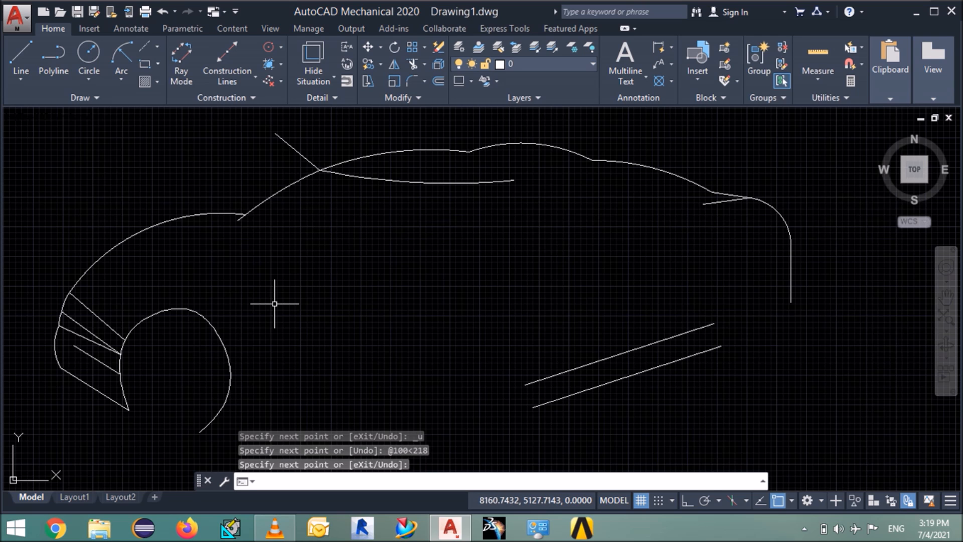
{"action": "type", "text": "l"}
{"action": "key", "text": "Return"}
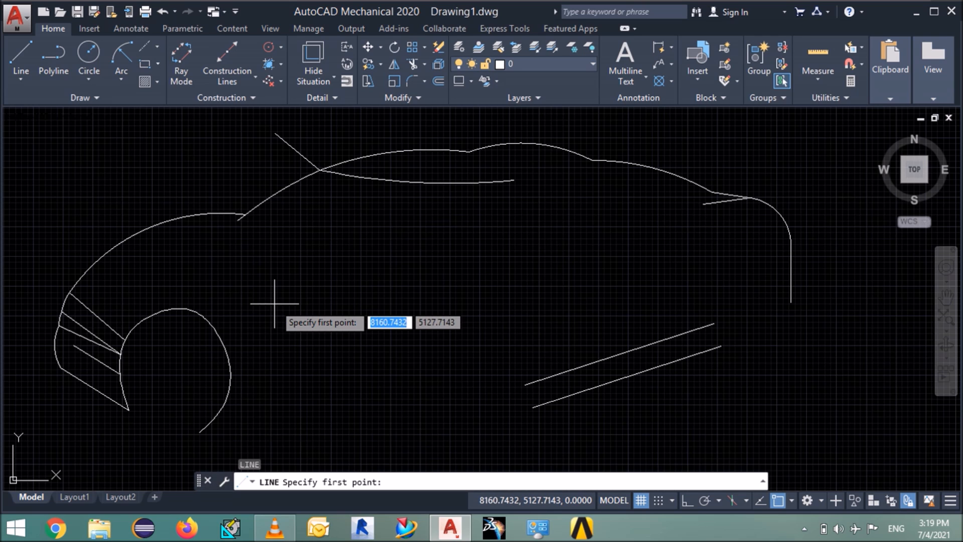
{"action": "left_click", "coordinate": [234, 224]}
{"action": "key", "text": "Escape"}
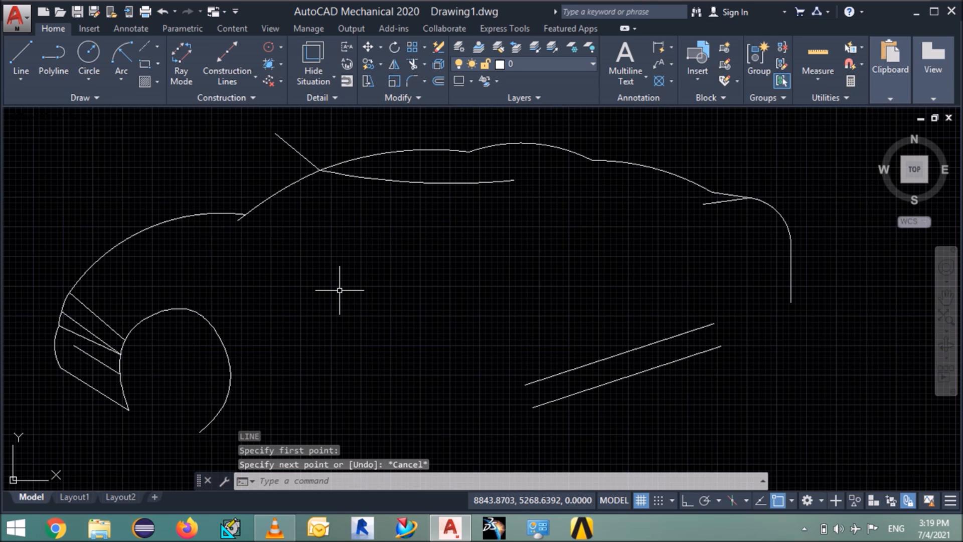
- Draw a line 2666 units long at 354° from the lower end of the short 218° line
{"action": "key", "text": "Return"}
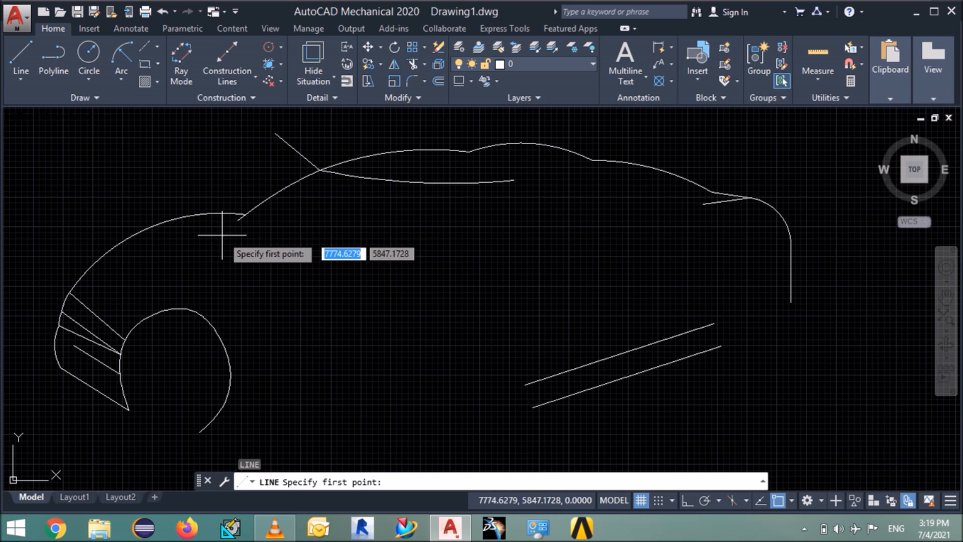
{"action": "left_click", "coordinate": [238, 220]}
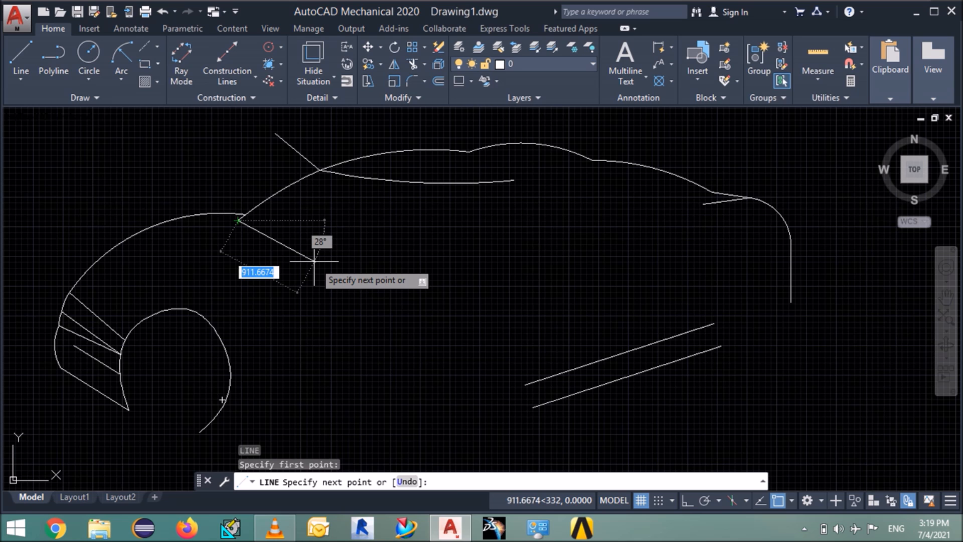
{"action": "key", "text": "F8"}
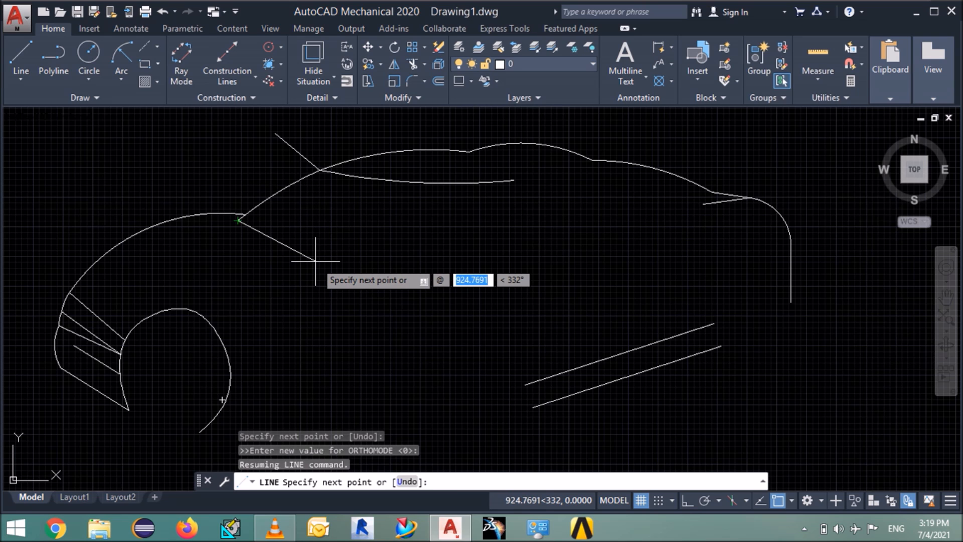
{"action": "type", "text": "2666"}
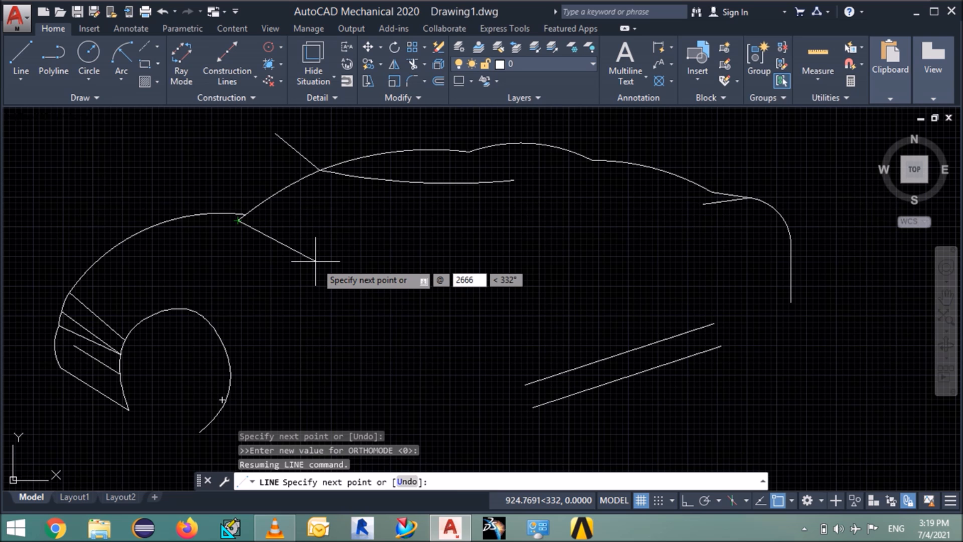
{"action": "key", "text": "Tab"}
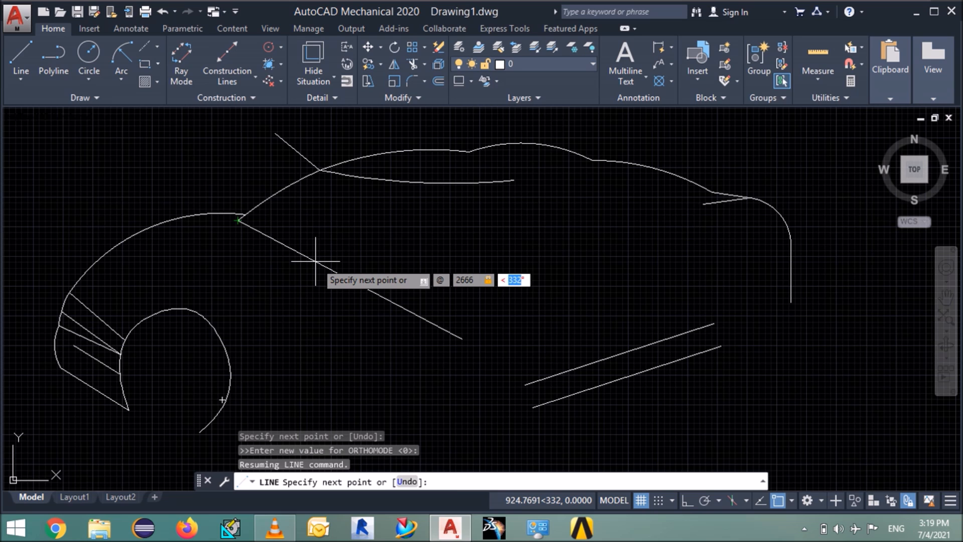
{"action": "type", "text": "354"}
{"action": "key", "text": "Return"}
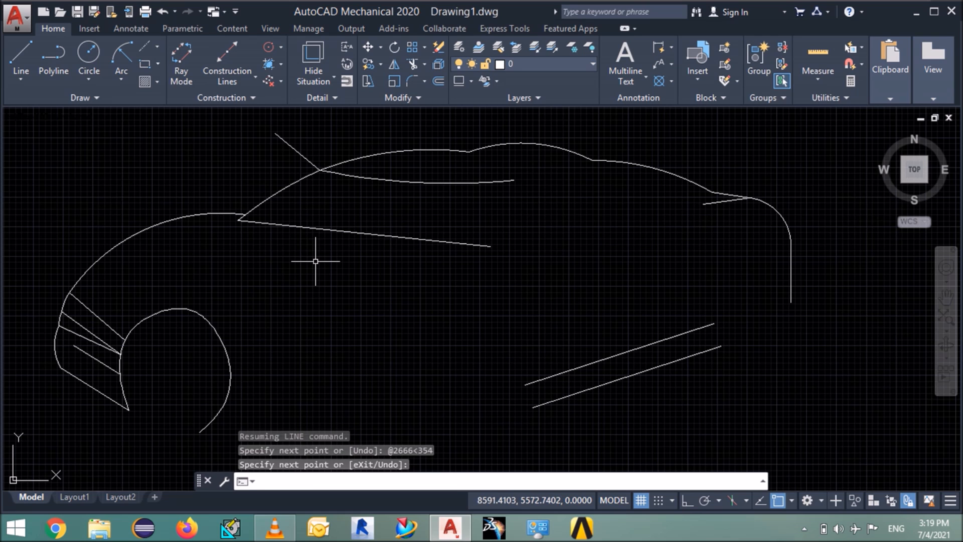
{"action": "key", "text": "Return"}
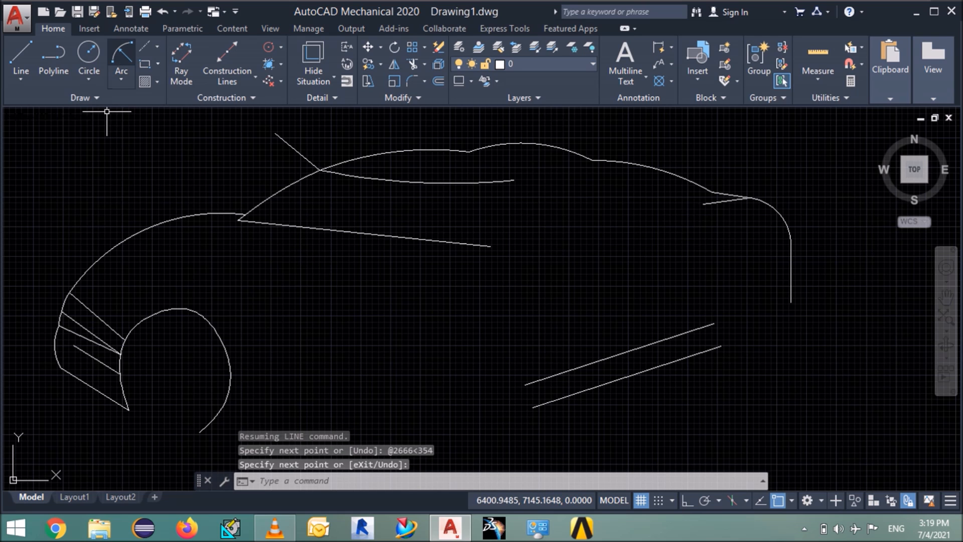
- Draw a start-end-radius arc of radius 10335 from the left end to the right end of the 354° line, and delete that line
{"action": "left_click", "coordinate": [121, 55]}
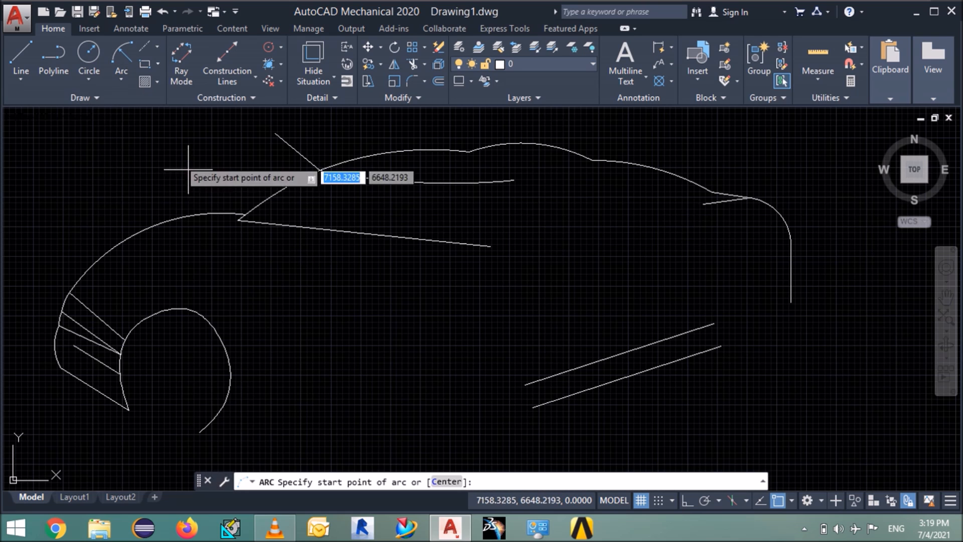
{"action": "left_click", "coordinate": [239, 220]}
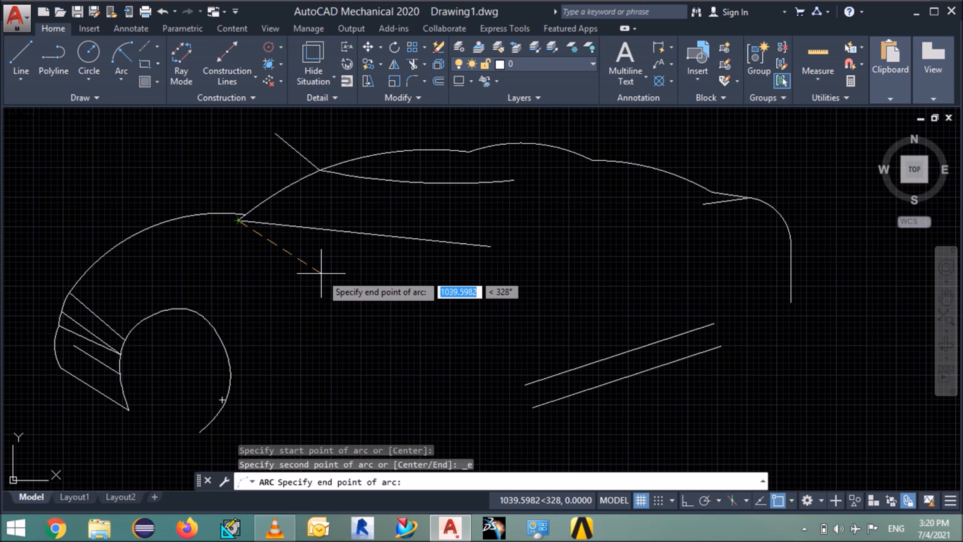
{"action": "left_click", "coordinate": [489, 247]}
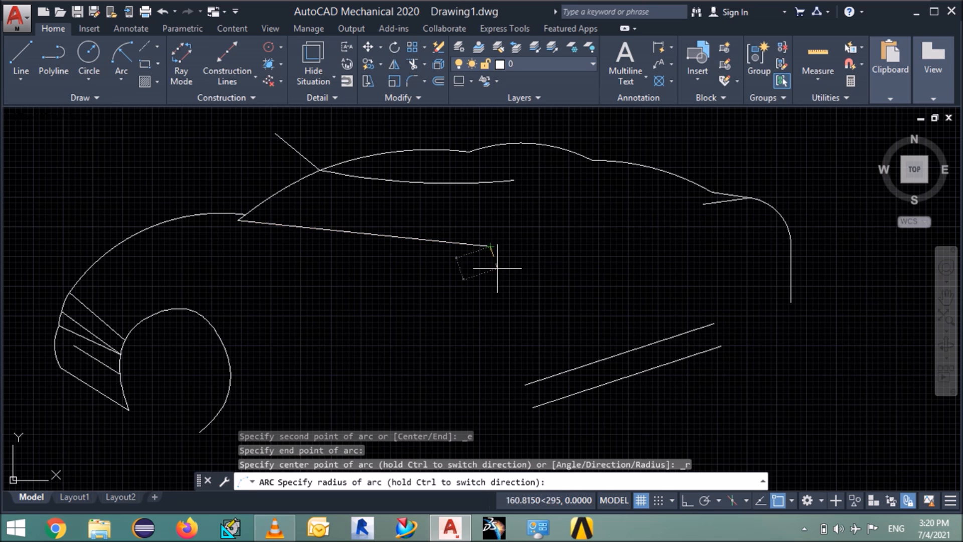
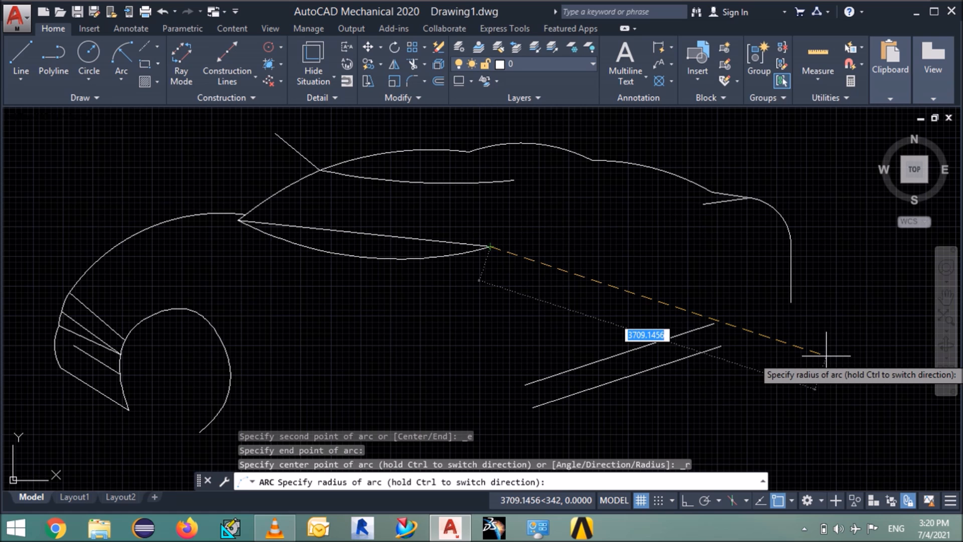
{"action": "type", "text": "10"}
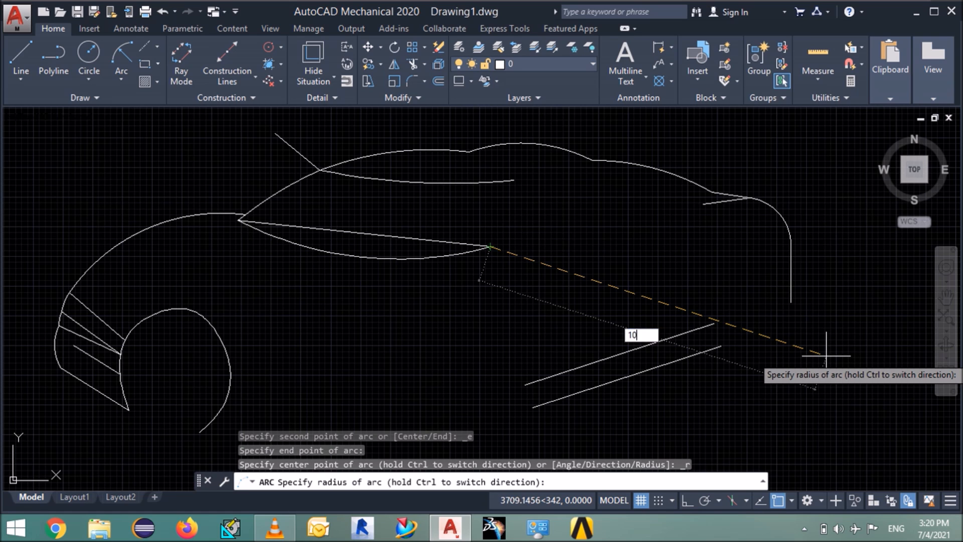
{"action": "type", "text": "335"}
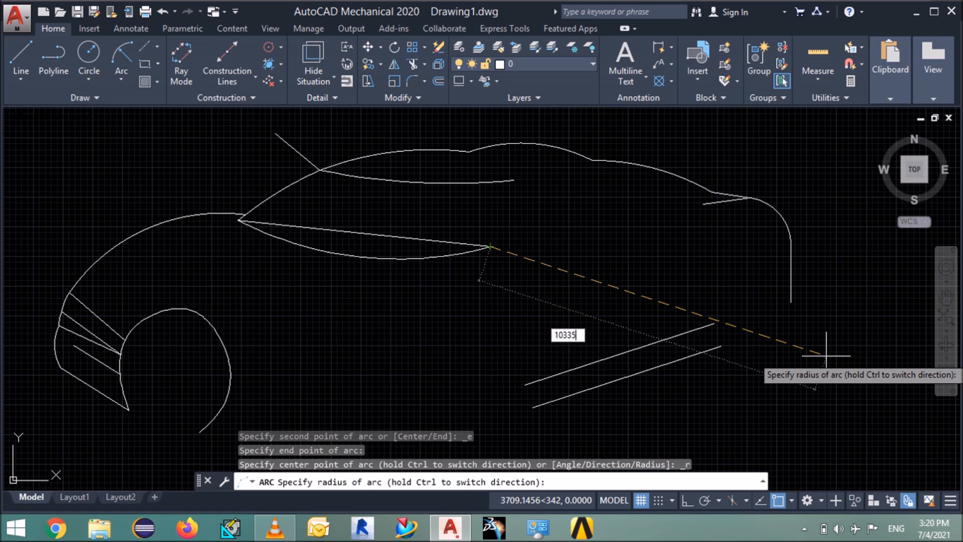
{"action": "key", "text": "Return"}
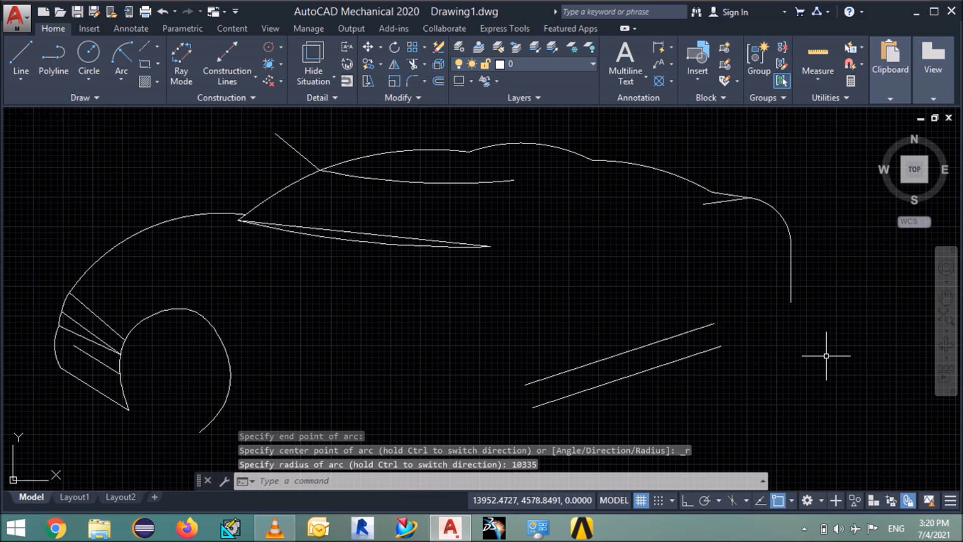
{"action": "left_click", "coordinate": [414, 237]}
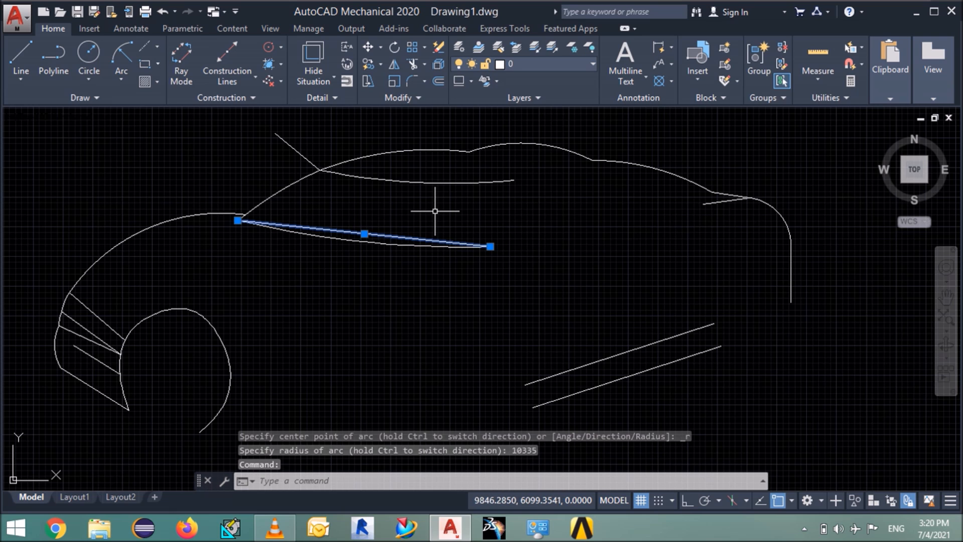
{"action": "key", "text": "Delete"}
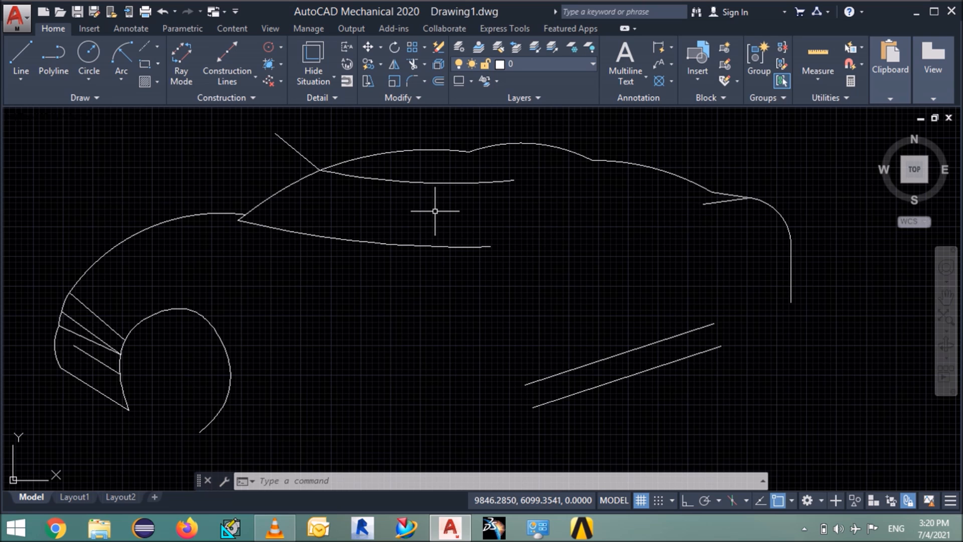
- Draw a line 617 units long at 60° from the rear end of the lower window curve
{"action": "type", "text": "l"}
{"action": "key", "text": "Return"}
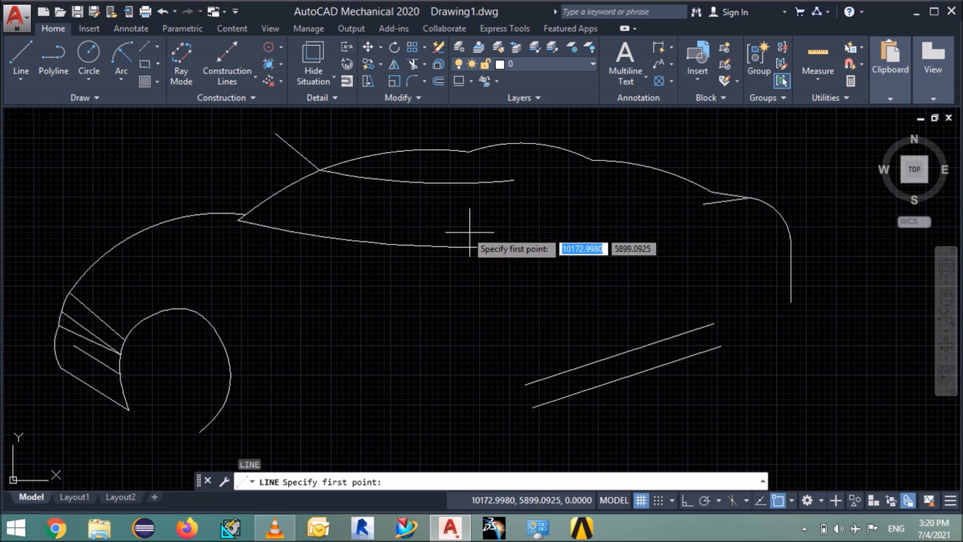
{"action": "left_click", "coordinate": [490, 246]}
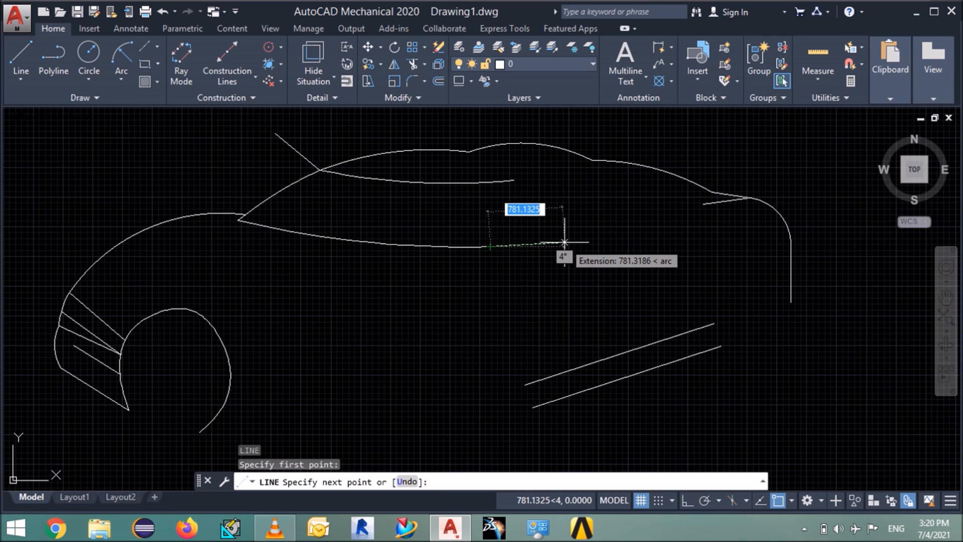
{"action": "key", "text": "F8"}
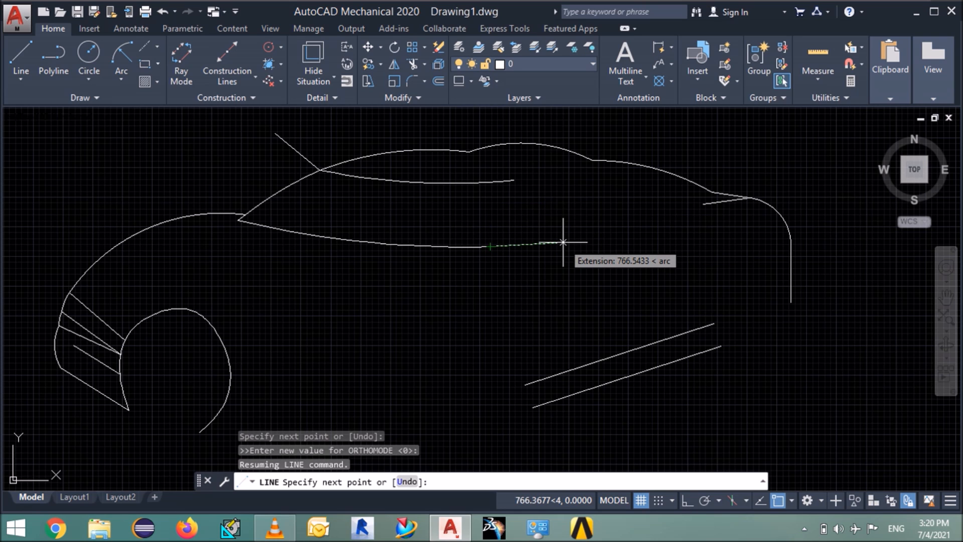
{"action": "type", "text": "617"}
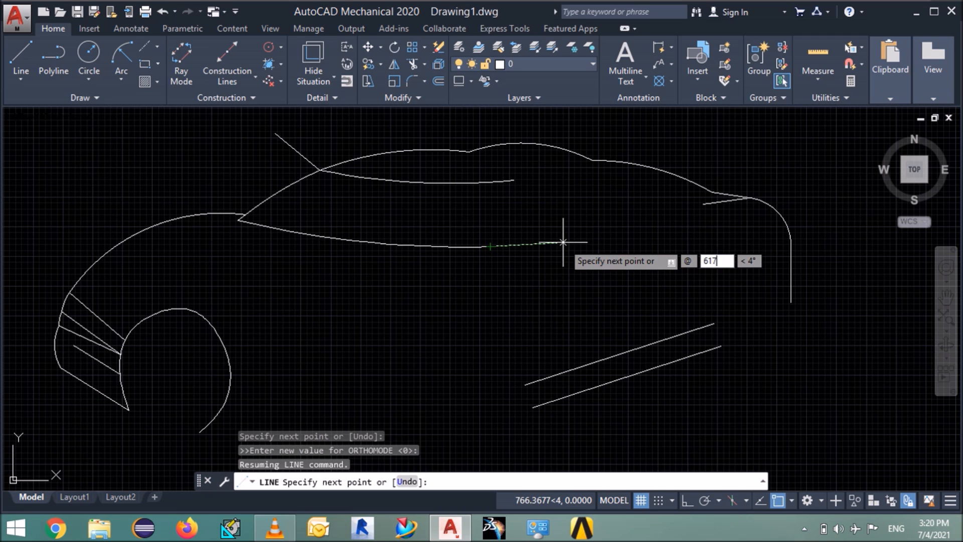
{"action": "key", "text": "Tab"}
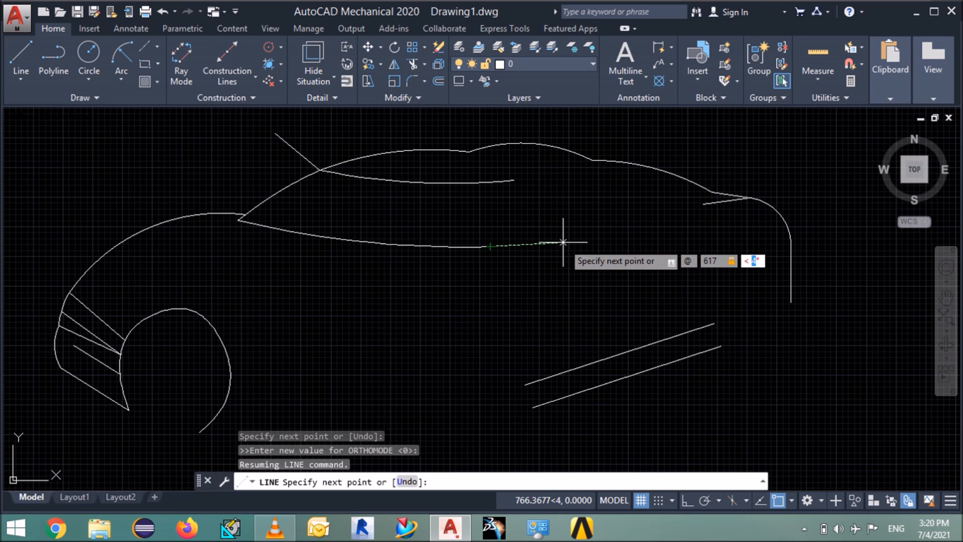
{"action": "type", "text": "60"}
{"action": "key", "text": "Return"}
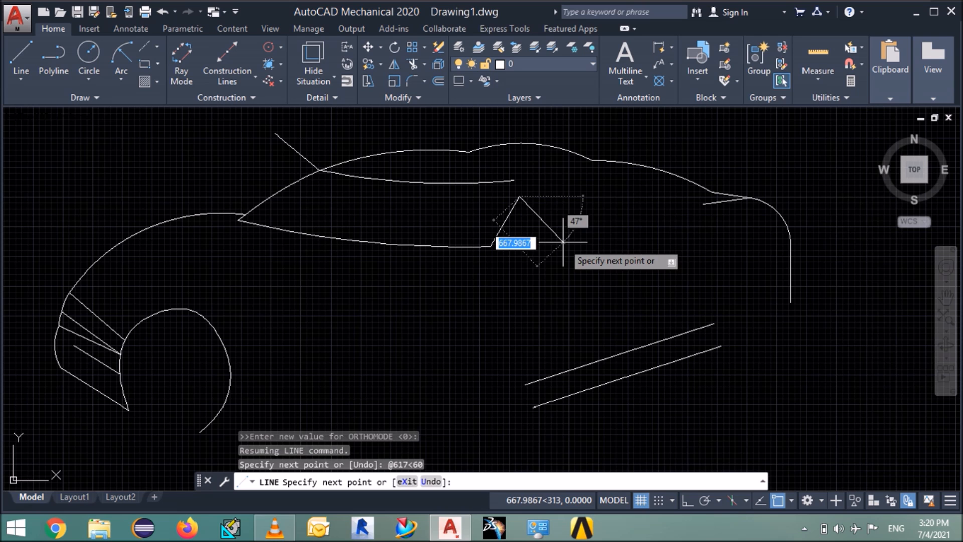
{"action": "key", "text": "Return"}
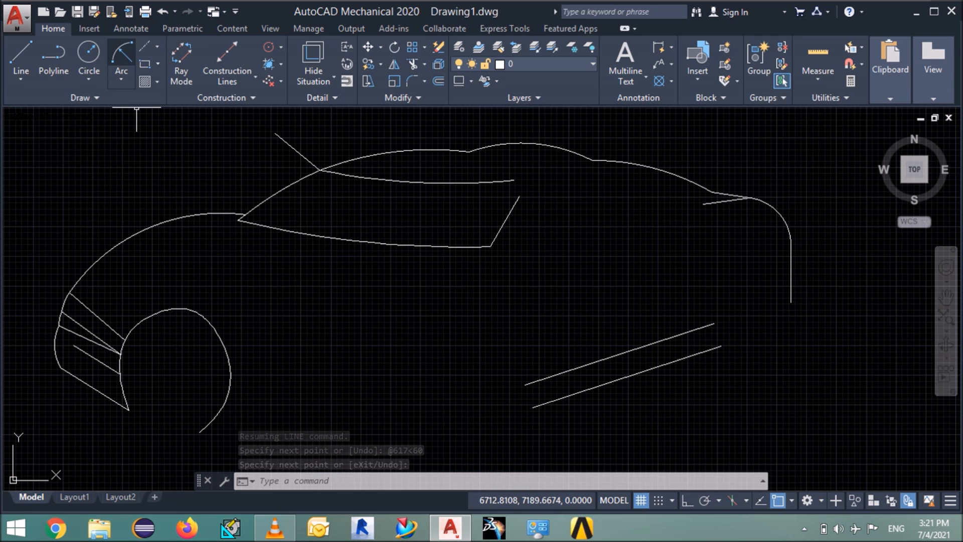
{"action": "left_click", "coordinate": [122, 55]}
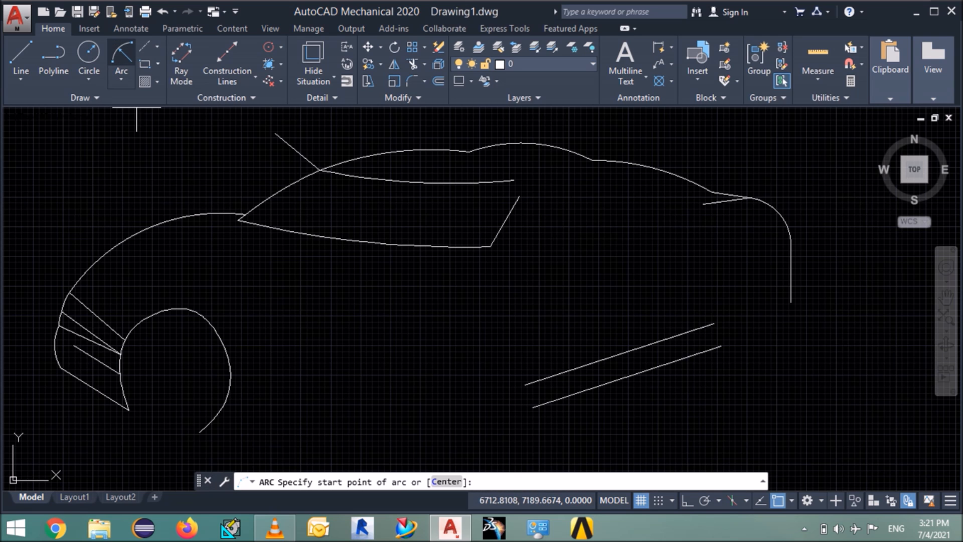
{"action": "left_click", "coordinate": [520, 196]}
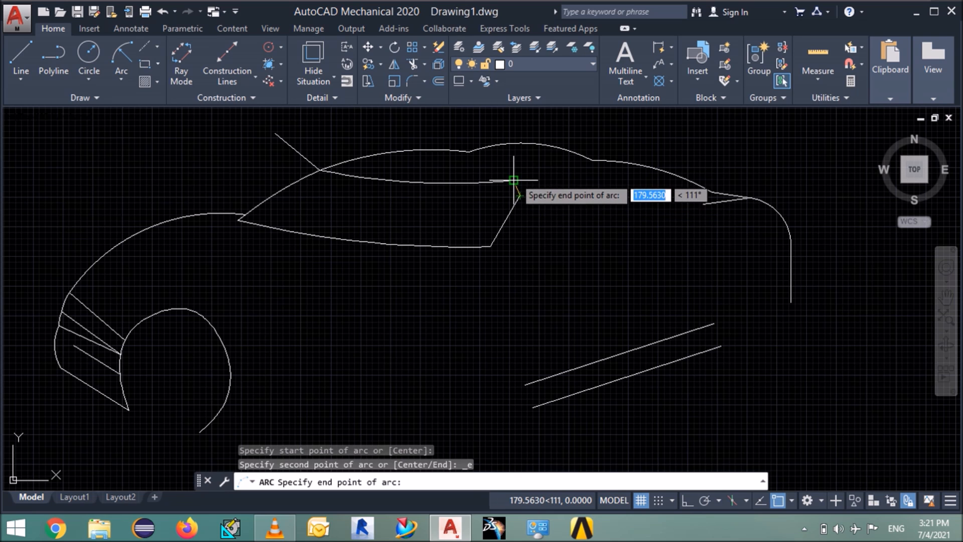
{"action": "left_click", "coordinate": [514, 179]}
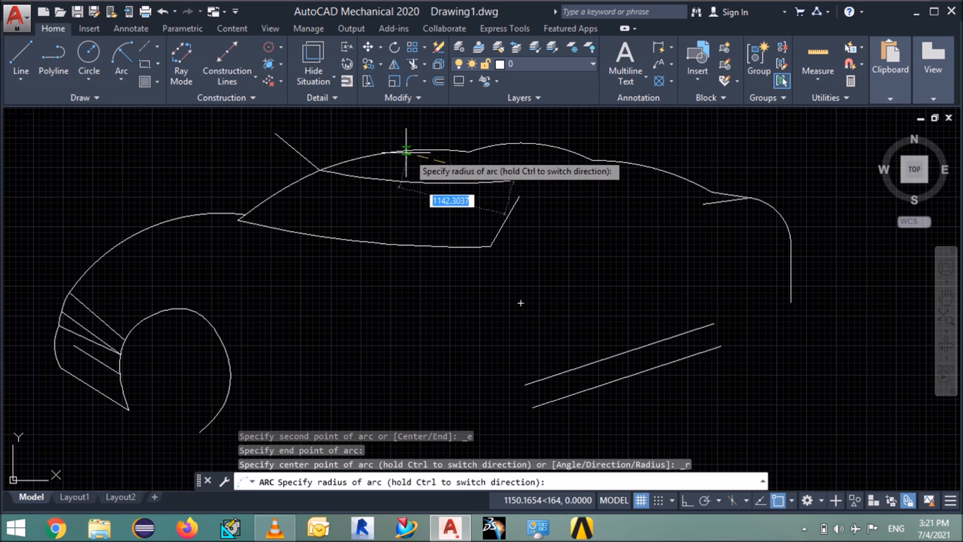
{"action": "key", "text": "F8"}
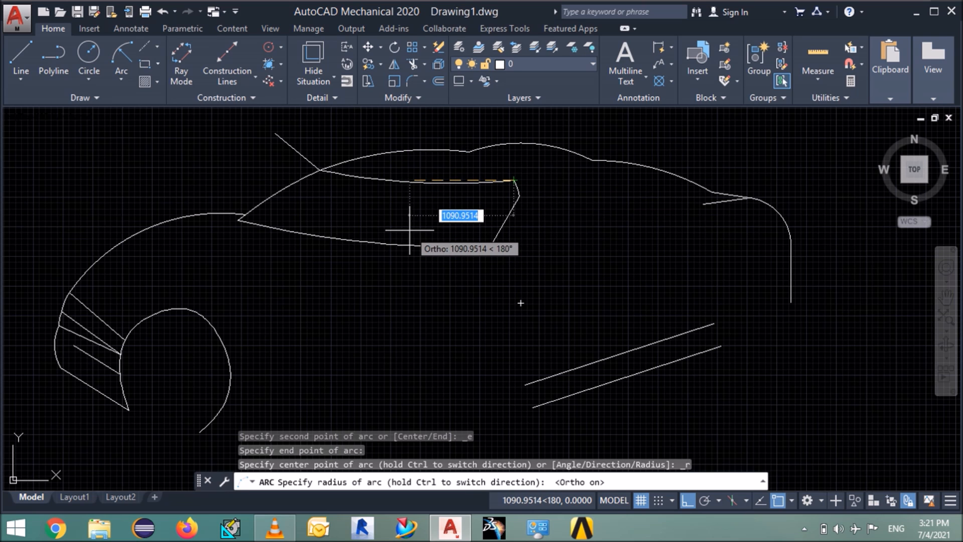
{"action": "key", "text": "F8"}
{"action": "key", "text": "Escape"}
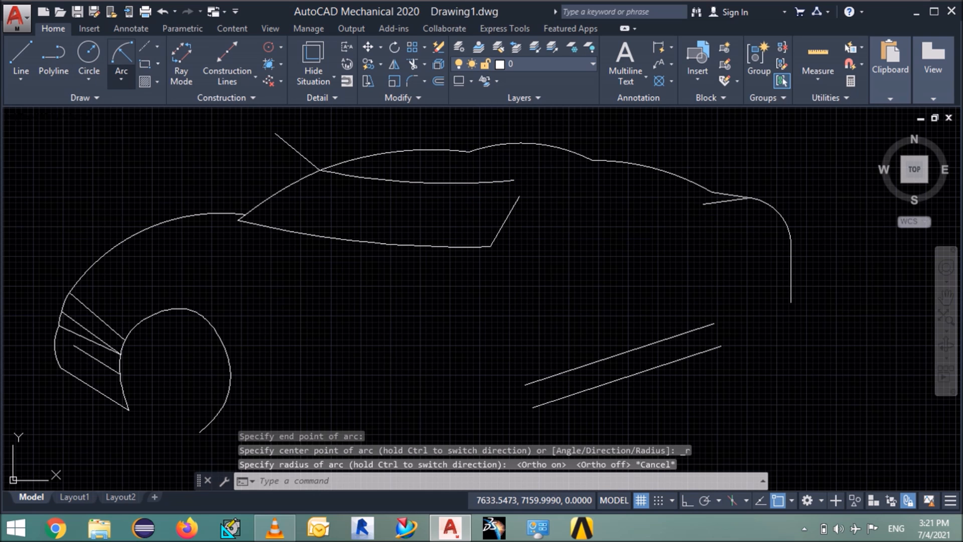
{"action": "left_click", "coordinate": [121, 80]}
{"action": "left_click", "coordinate": [150, 104]}
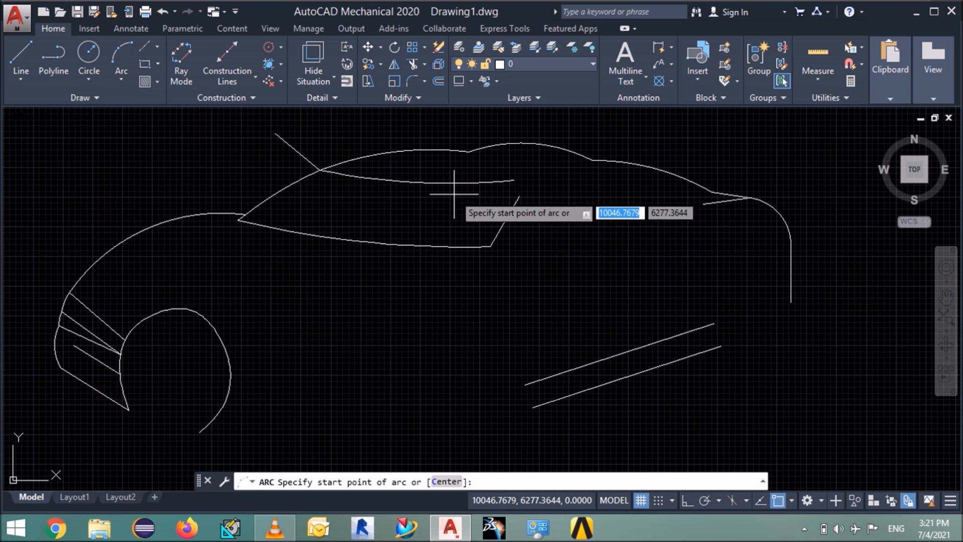
{"action": "left_click", "coordinate": [517, 205]}
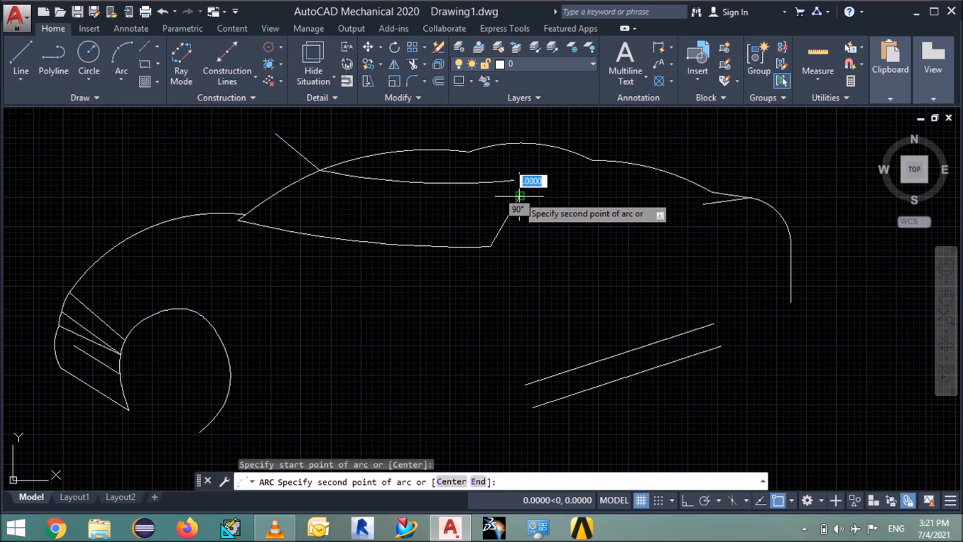
{"action": "left_click", "coordinate": [511, 225]}
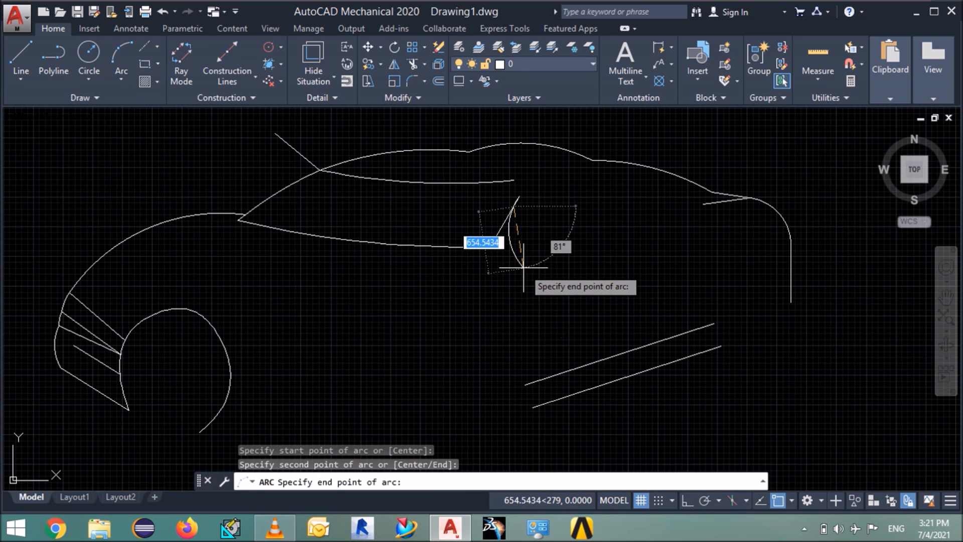
{"action": "key", "text": "ctrl+z"}
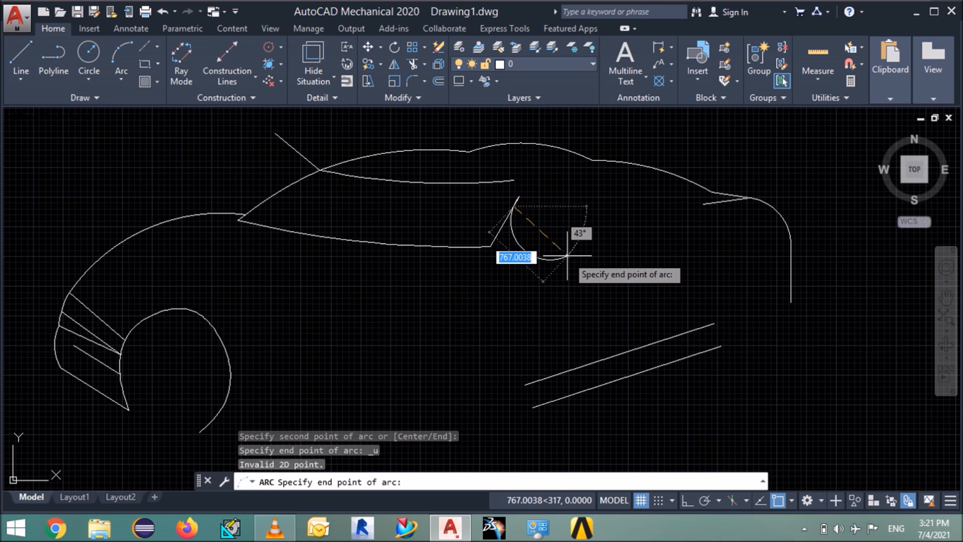
{"action": "key", "text": "Escape"}
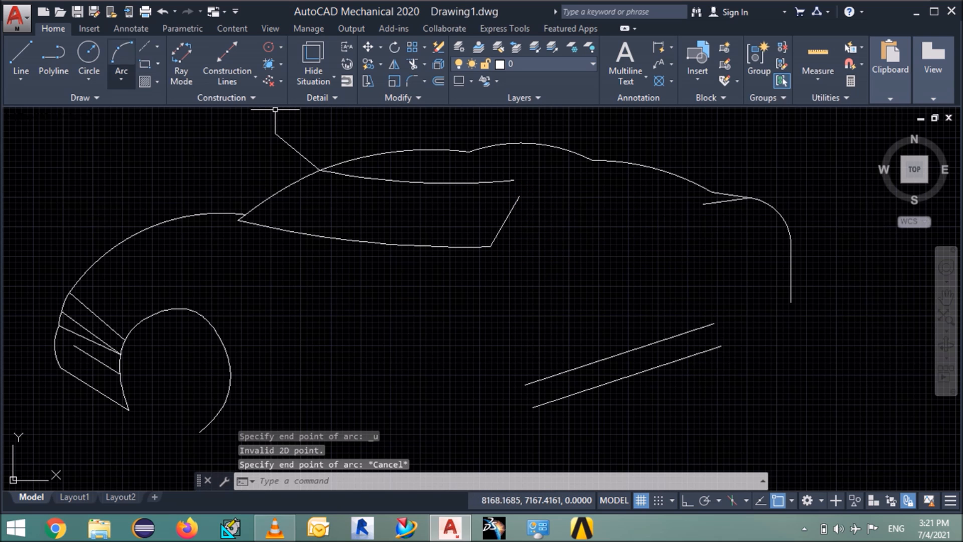
- Draw a three-point arc from the upper end of the 60° line through the upper window curve's rear end, and trim the overhang above that curve
{"action": "left_click", "coordinate": [121, 56]}
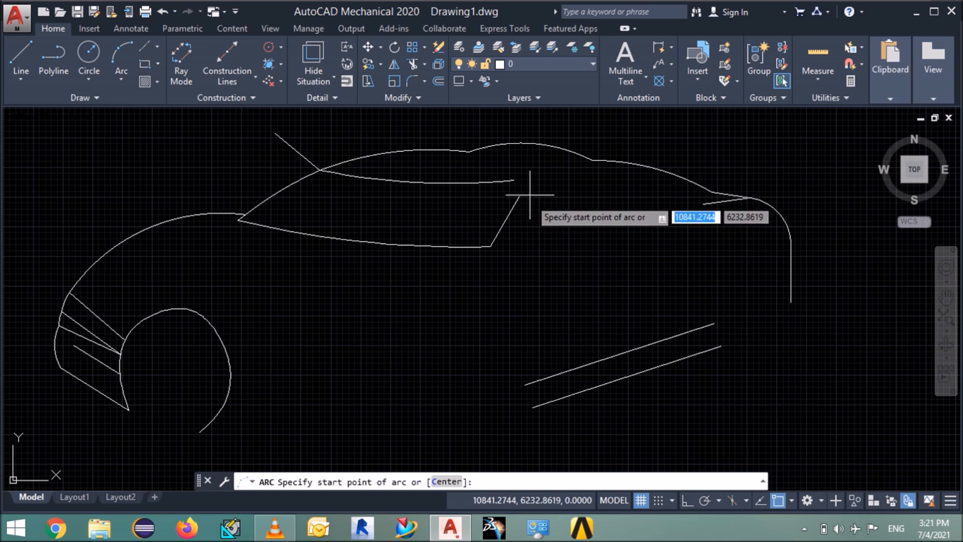
{"action": "left_click", "coordinate": [513, 180]}
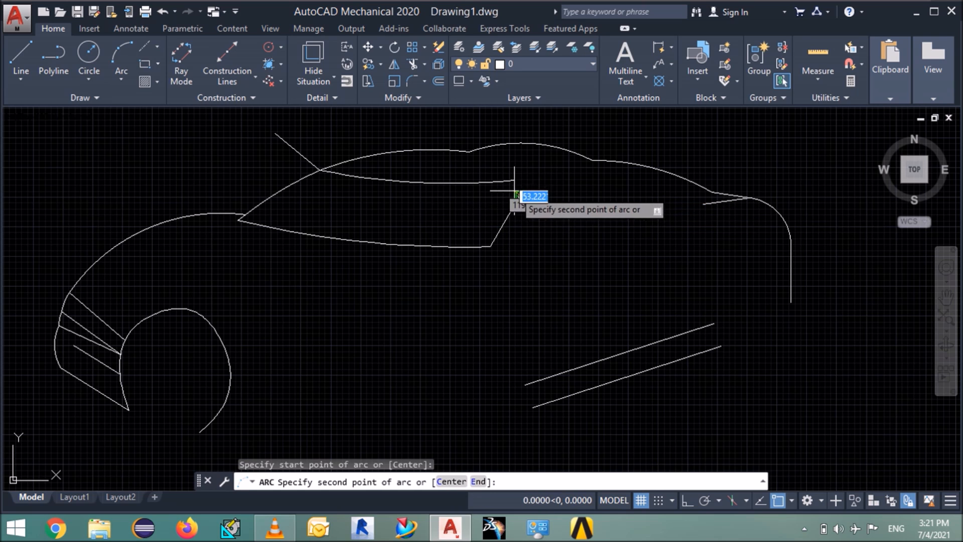
{"action": "left_click", "coordinate": [505, 182]}
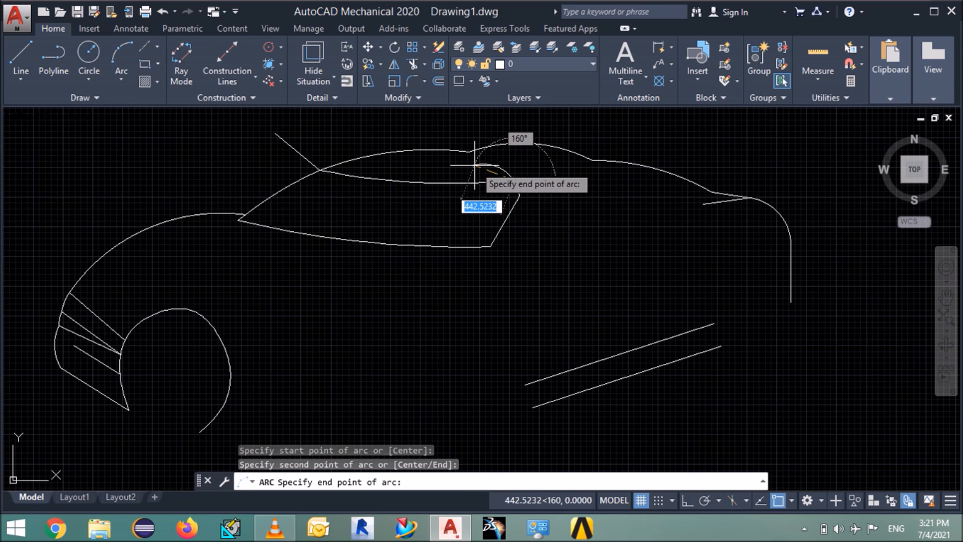
{"action": "left_click", "coordinate": [483, 168]}
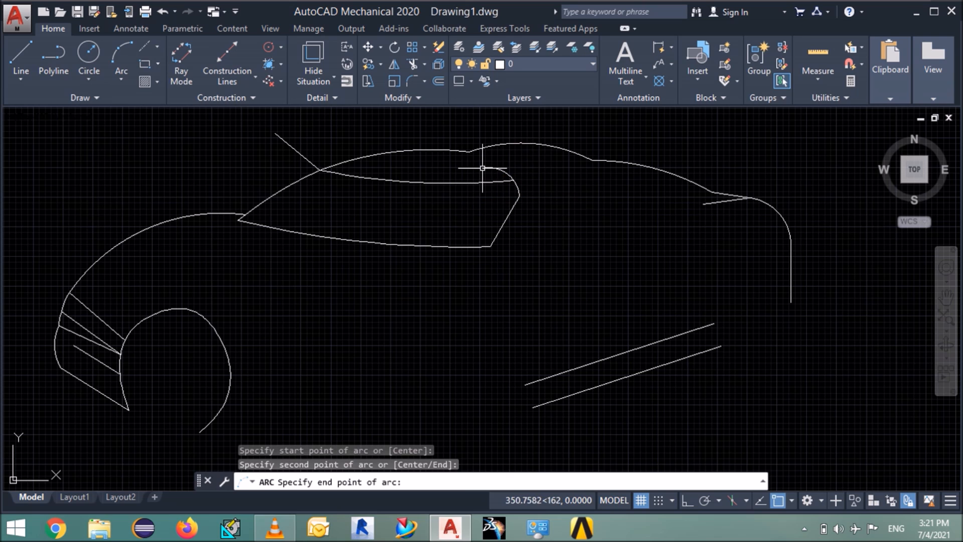
{"action": "type", "text": "tr"}
{"action": "key", "text": "Return"}
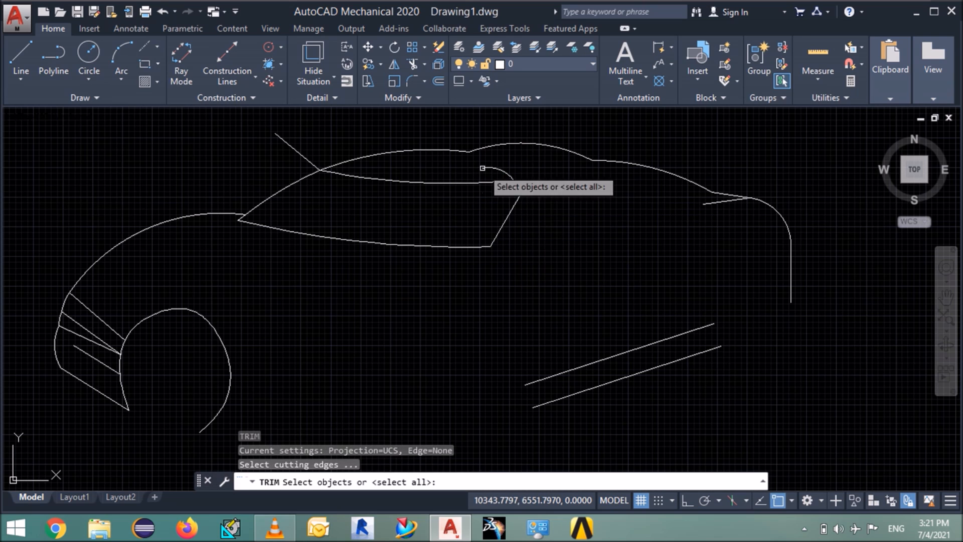
{"action": "key", "text": "Return"}
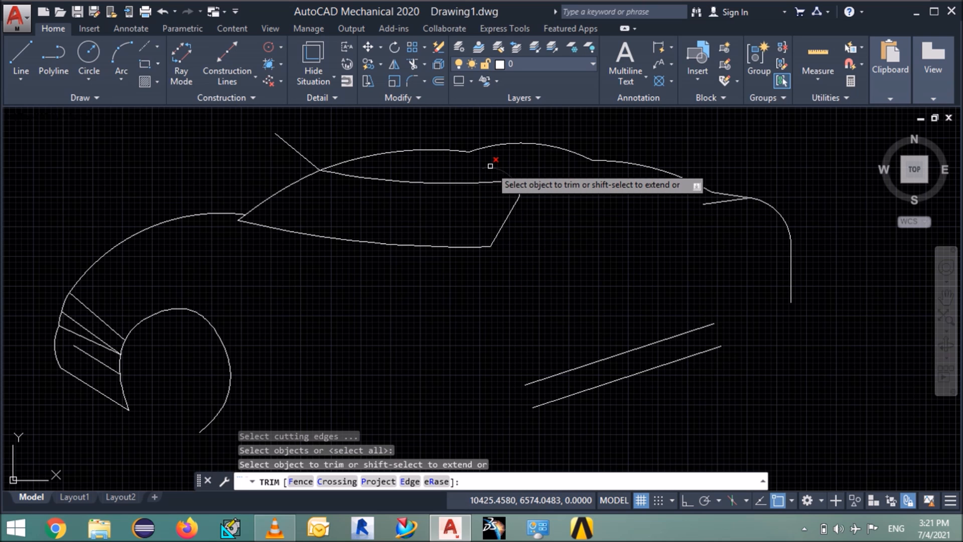
{"action": "left_click", "coordinate": [490, 166]}
{"action": "key", "text": "Escape"}
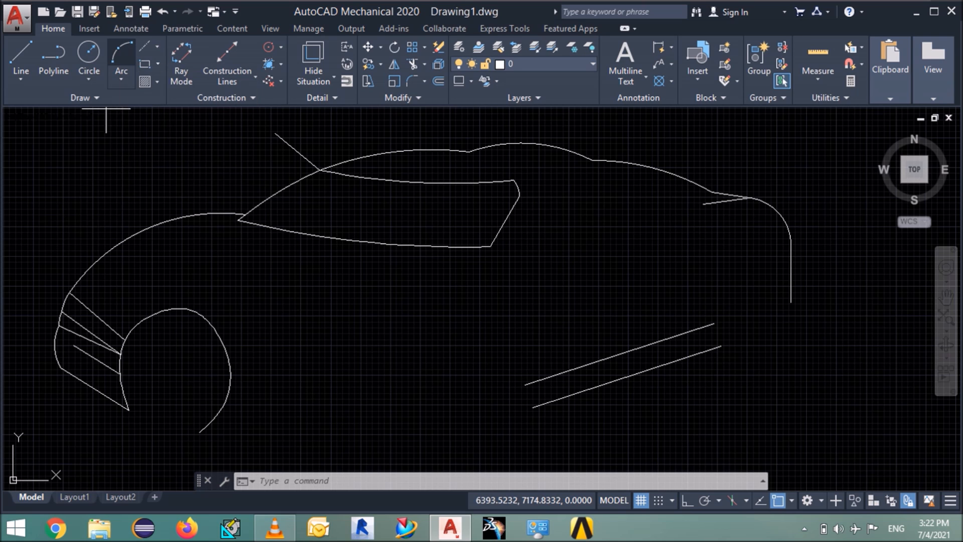
- Draw a three-point arc from the window's upper rear corner through the rear roofline junction, and trim the overhang past the junction
{"action": "left_click", "coordinate": [121, 58]}
{"action": "left_click", "coordinate": [512, 179]}
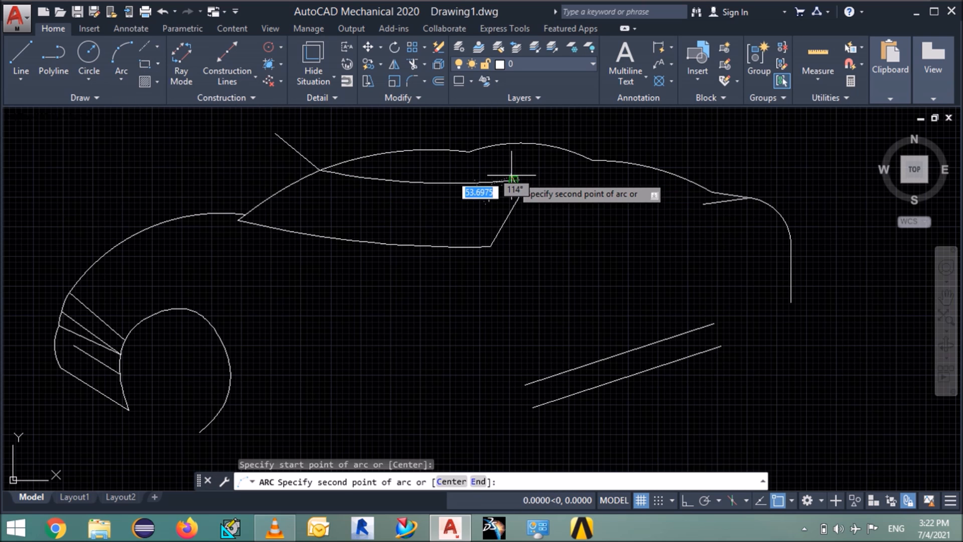
{"action": "left_click", "coordinate": [591, 161]}
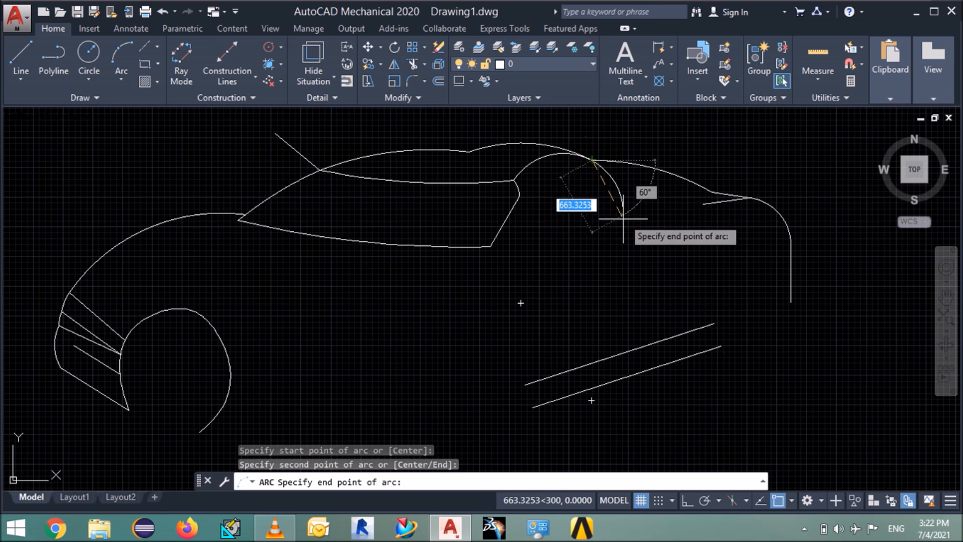
{"action": "left_click", "coordinate": [651, 191]}
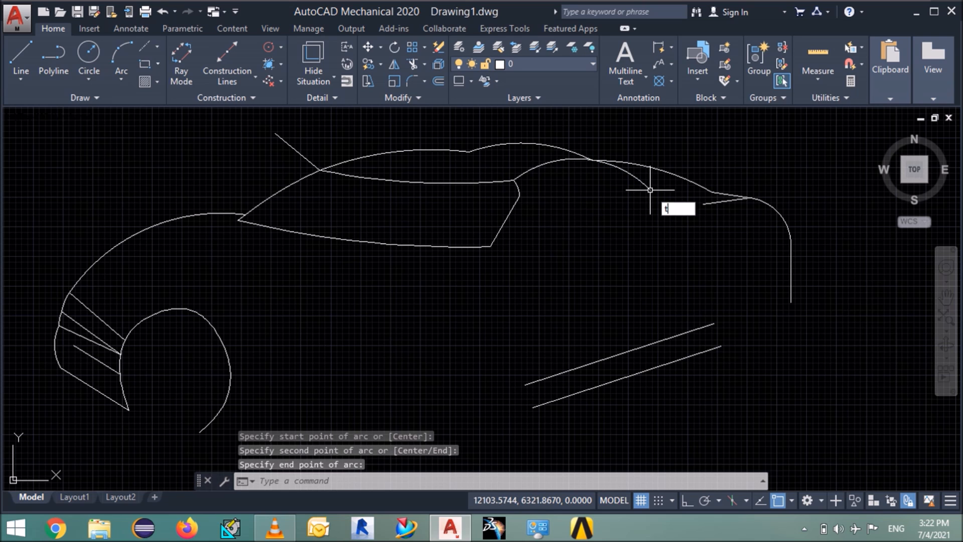
{"action": "key", "text": "Return"}
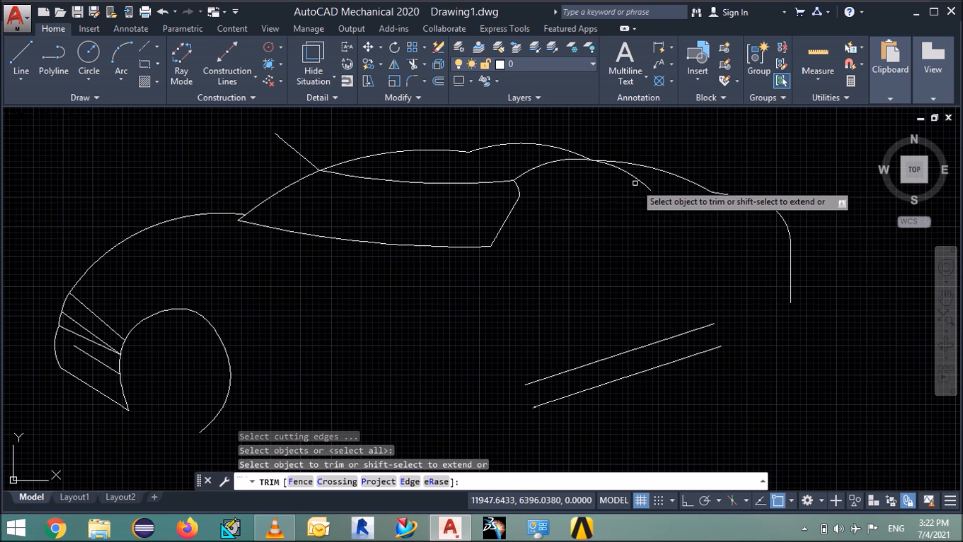
{"action": "left_click", "coordinate": [638, 179]}
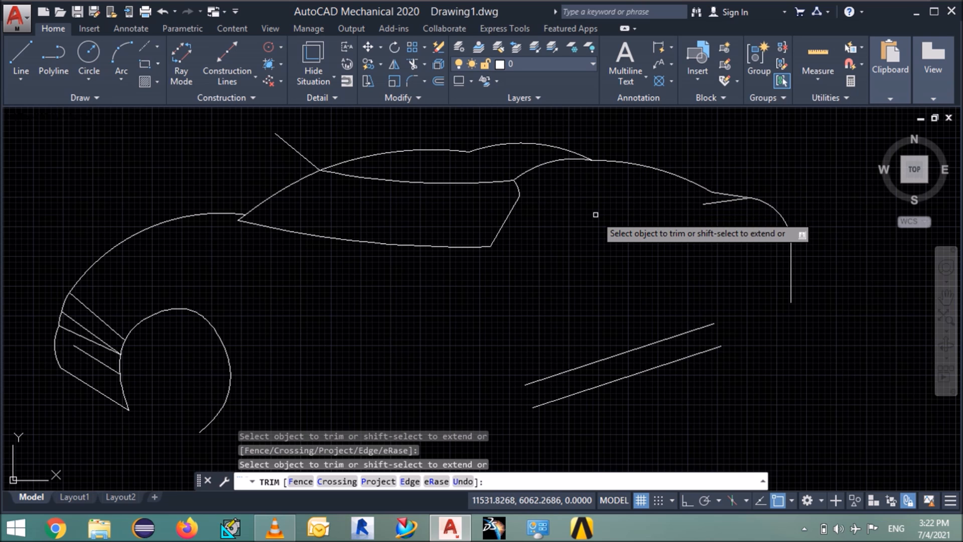
{"action": "key", "text": "Escape"}
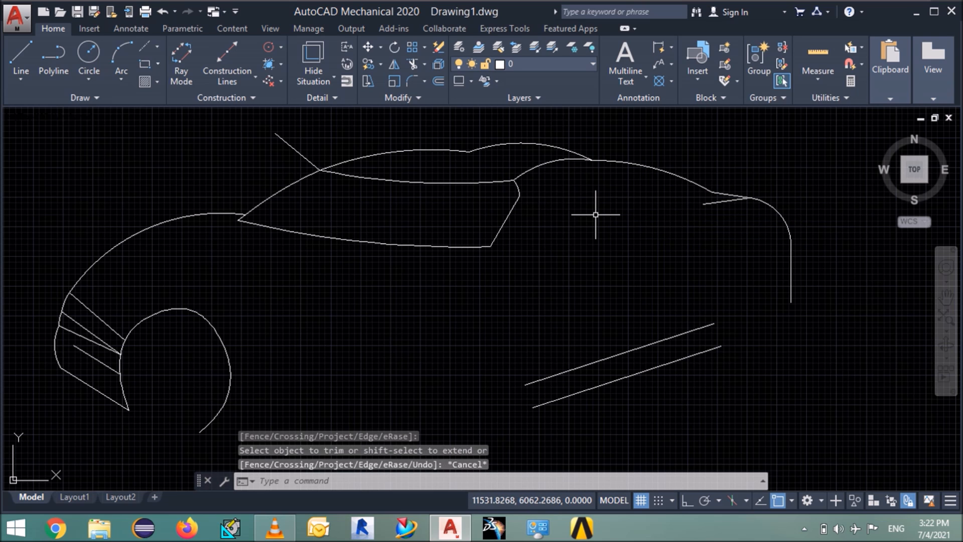
- Extend the front end of the middle roof arc down to the upper window curve
{"action": "type", "text": "ex"}
{"action": "key", "text": "Return"}
{"action": "key", "text": "Return"}
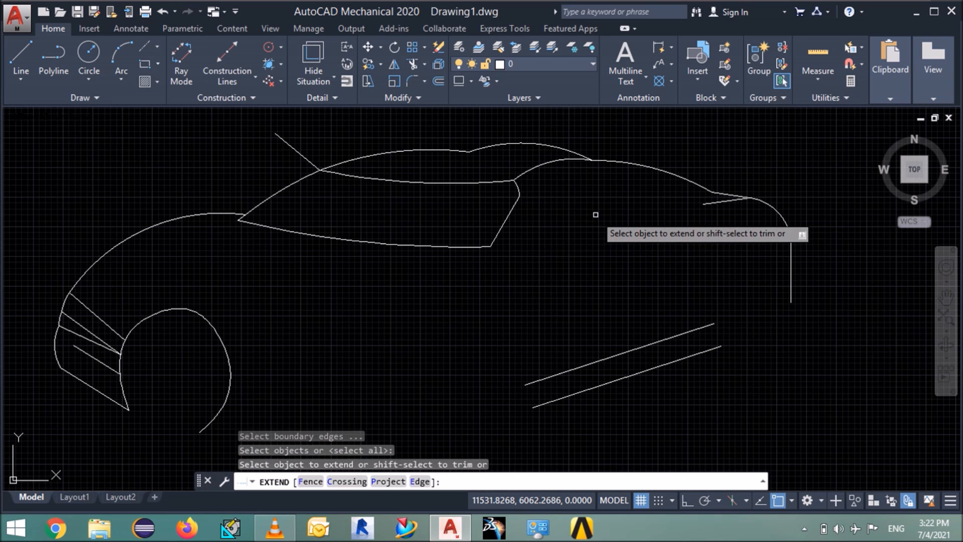
{"action": "left_click", "coordinate": [500, 146]}
{"action": "key", "text": "Escape"}
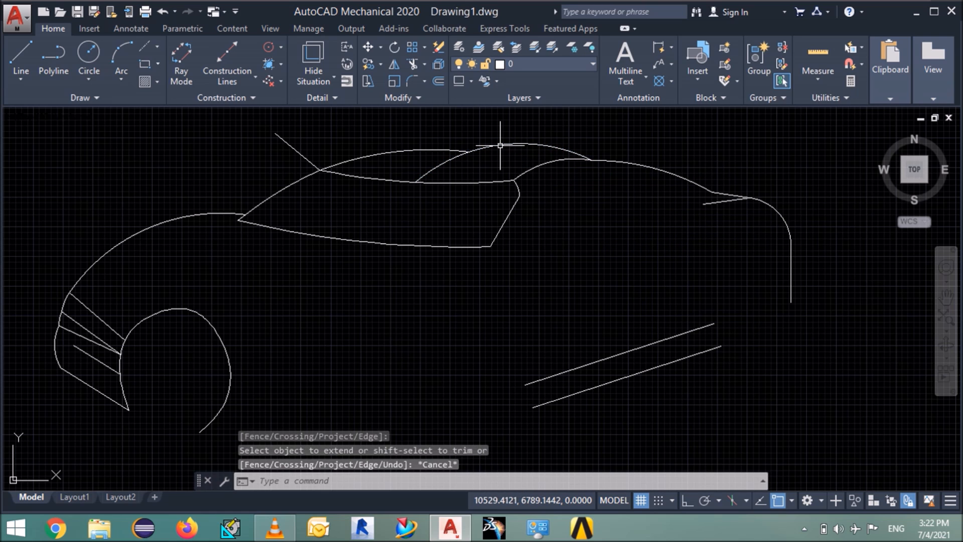
- Draw a short slanted line from the front roof curve down across the extended middle roof arc
{"action": "key", "text": "Return"}
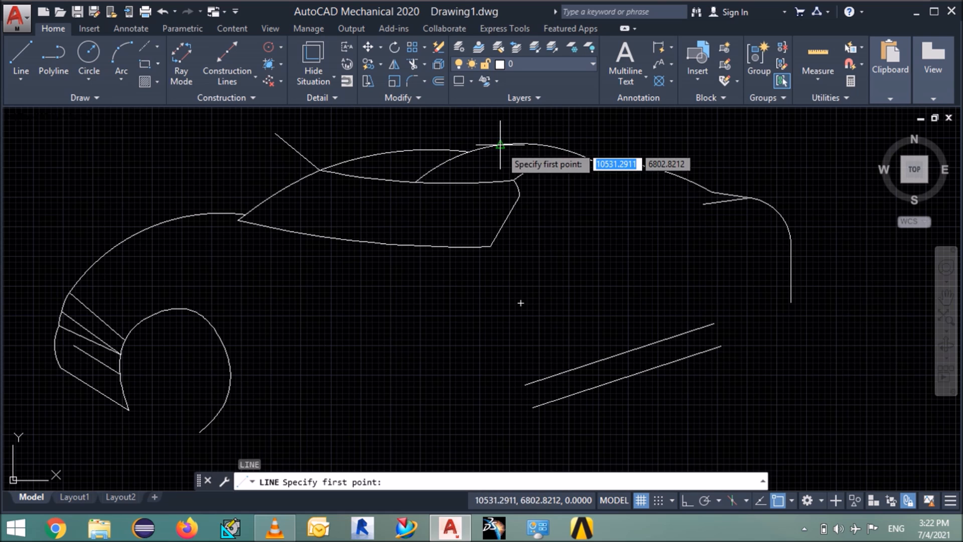
{"action": "left_click", "coordinate": [441, 150]}
{"action": "left_click", "coordinate": [461, 168]}
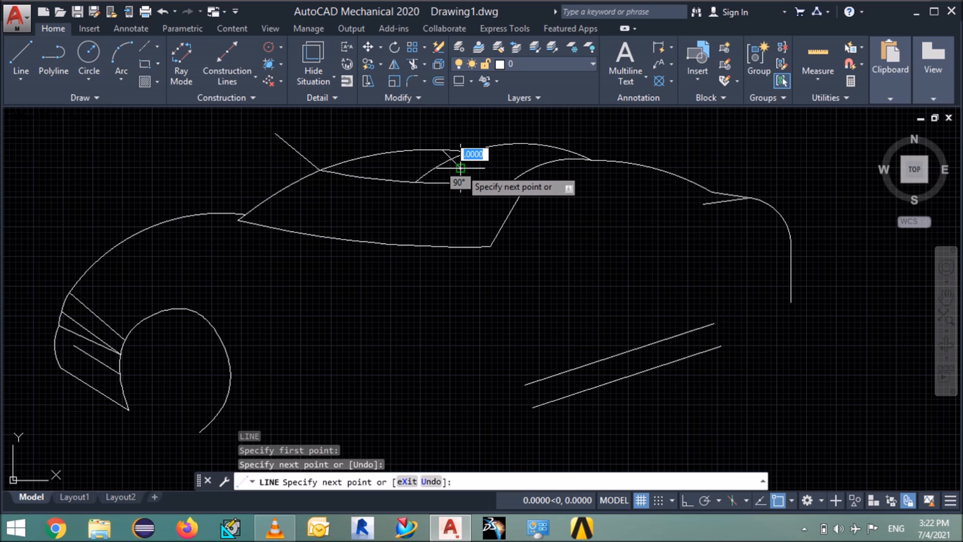
{"action": "key", "text": "Return"}
- Trim the part of the middle roof arc below the short slanted line and delete that line
{"action": "type", "text": "tr"}
{"action": "key", "text": "Return"}
{"action": "key", "text": "Return"}
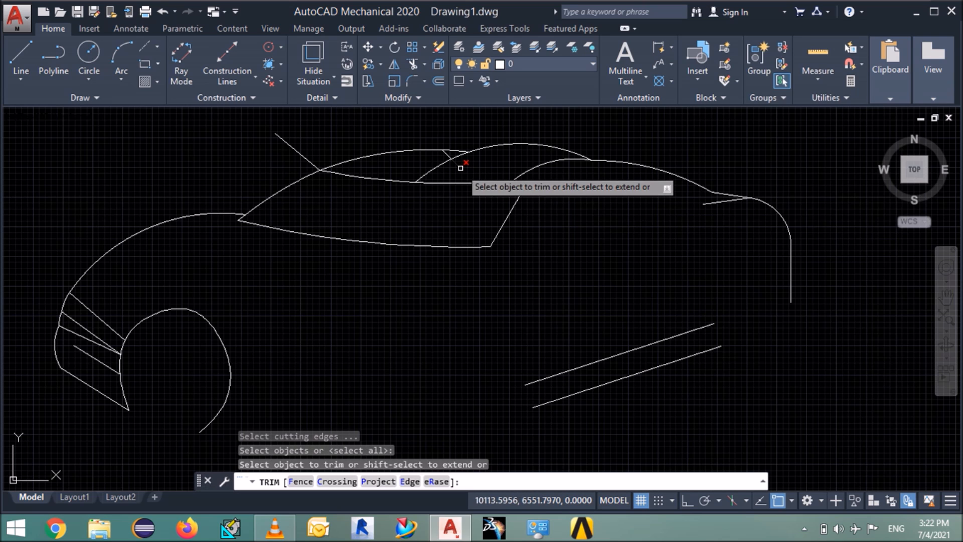
{"action": "left_click", "coordinate": [461, 168]}
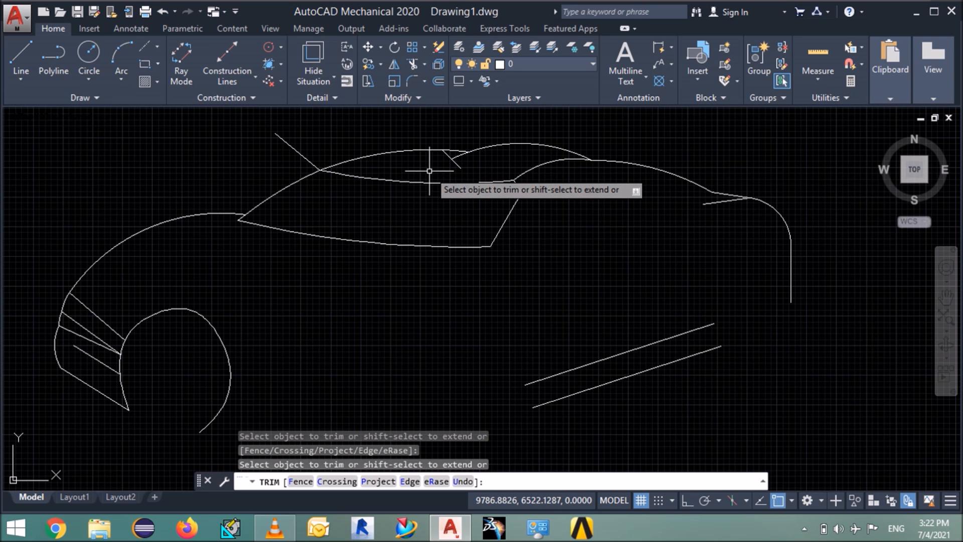
{"action": "key", "text": "Escape"}
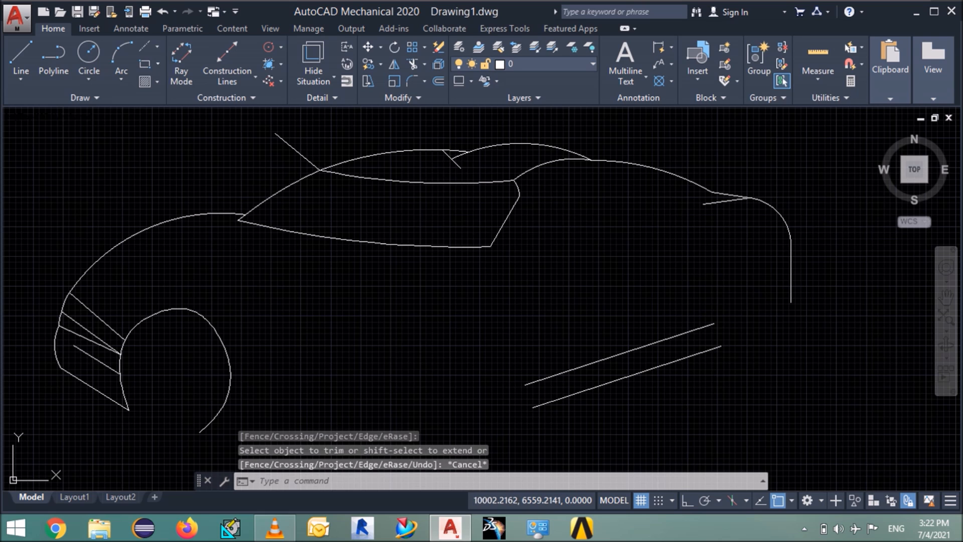
{"action": "left_click", "coordinate": [457, 167]}
{"action": "mouse_move", "coordinate": [461, 168]}
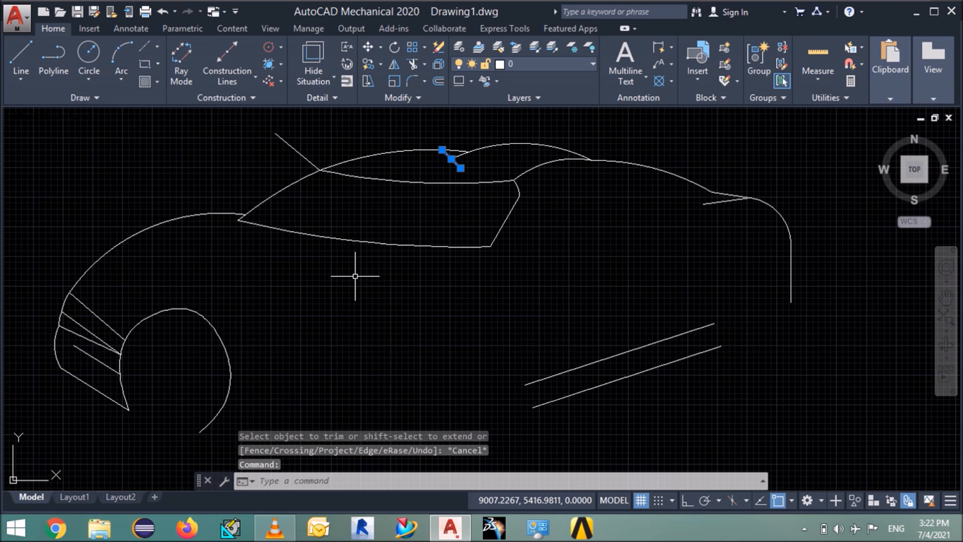
{"action": "key", "text": "Delete"}
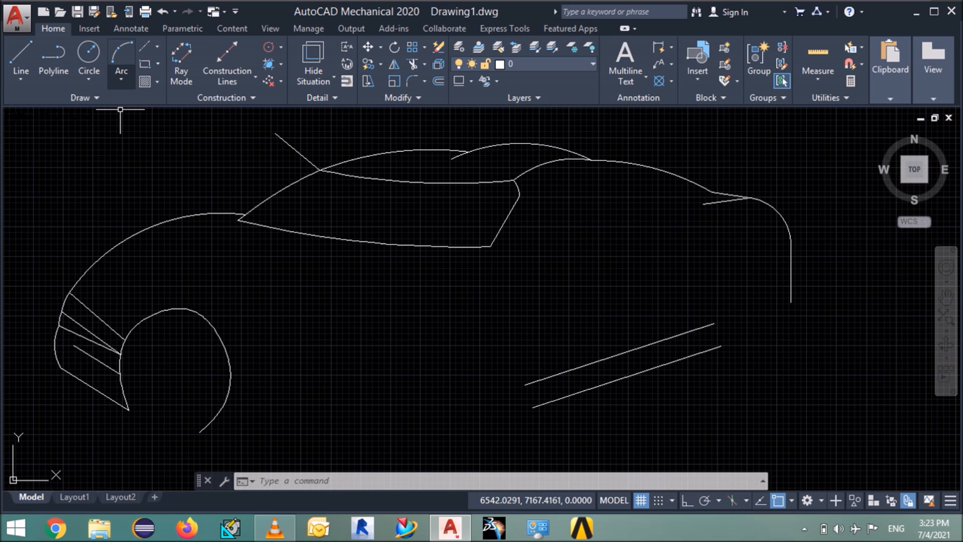
{"action": "left_click", "coordinate": [121, 76]}
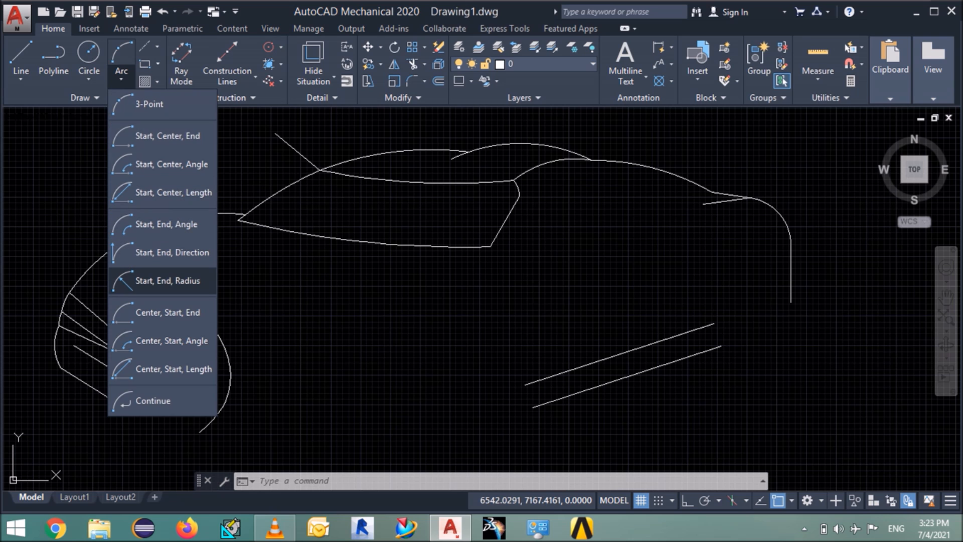
{"action": "left_click", "coordinate": [168, 280]}
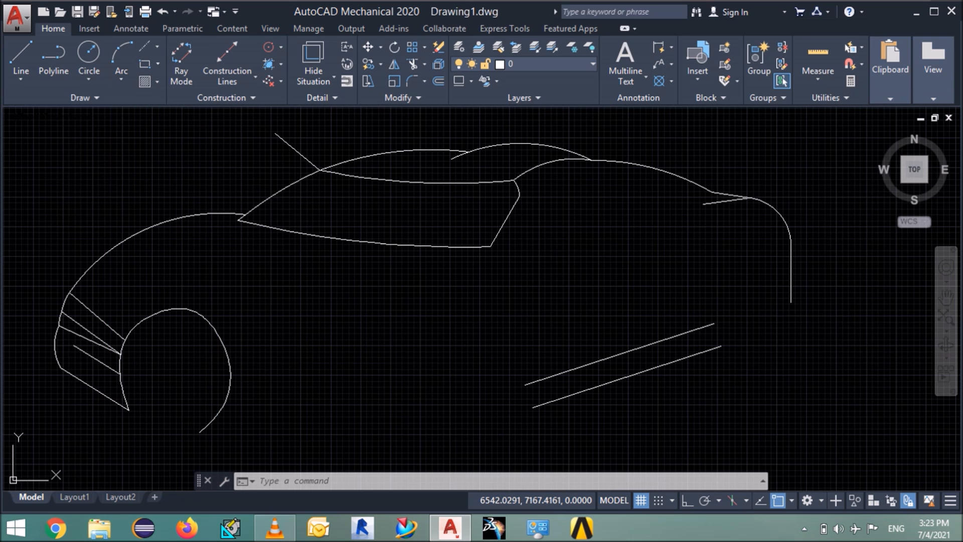
{"action": "left_click", "coordinate": [153, 309]}
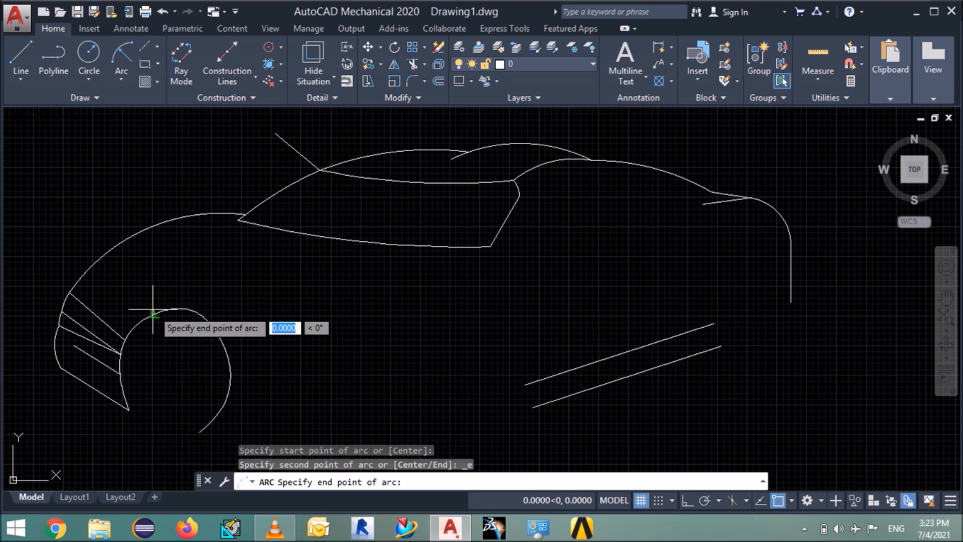
{"action": "left_click", "coordinate": [236, 222]}
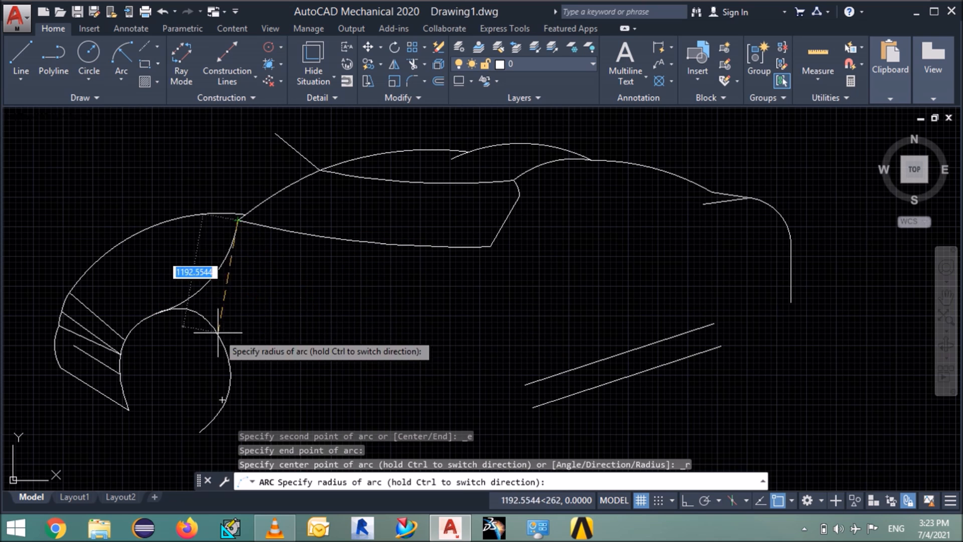
{"action": "key", "text": "Escape"}
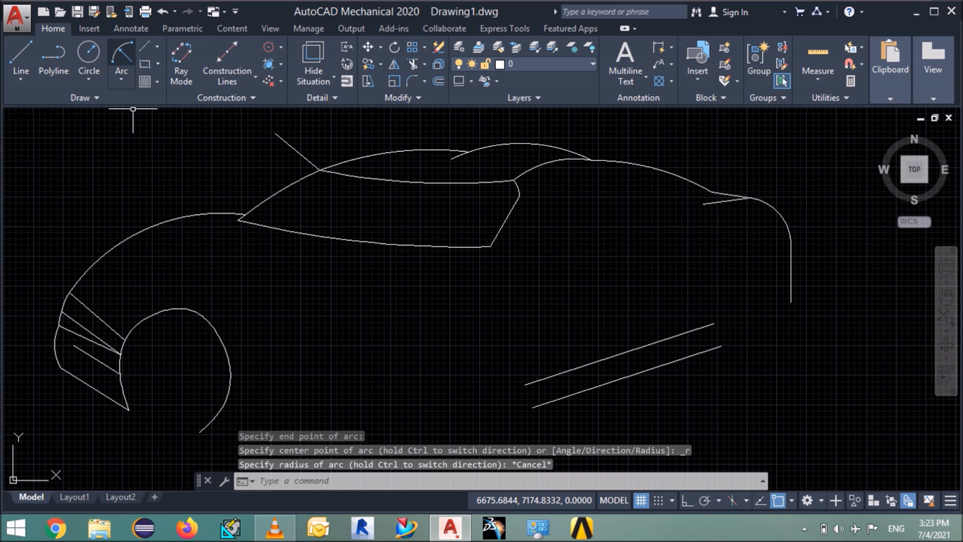
- Draw a start-end-radius arc from the side window's front corner down to the upper front of the wheel arch, radius about 1163
{"action": "left_click", "coordinate": [122, 58]}
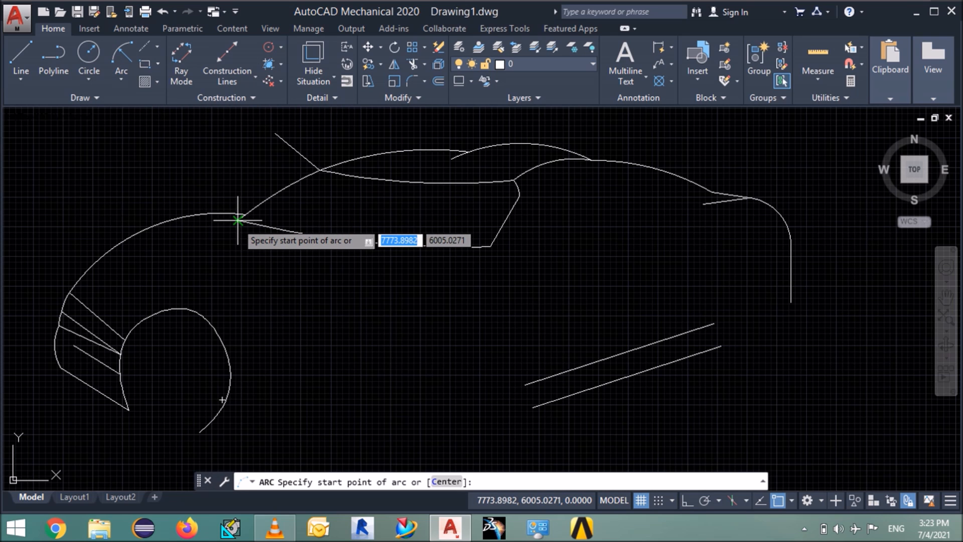
{"action": "left_click", "coordinate": [238, 220]}
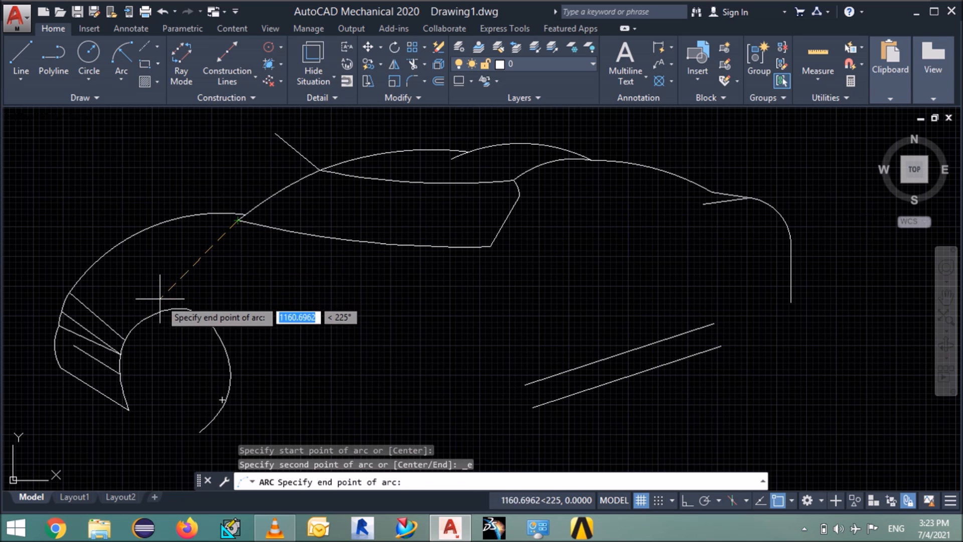
{"action": "left_click", "coordinate": [151, 315]}
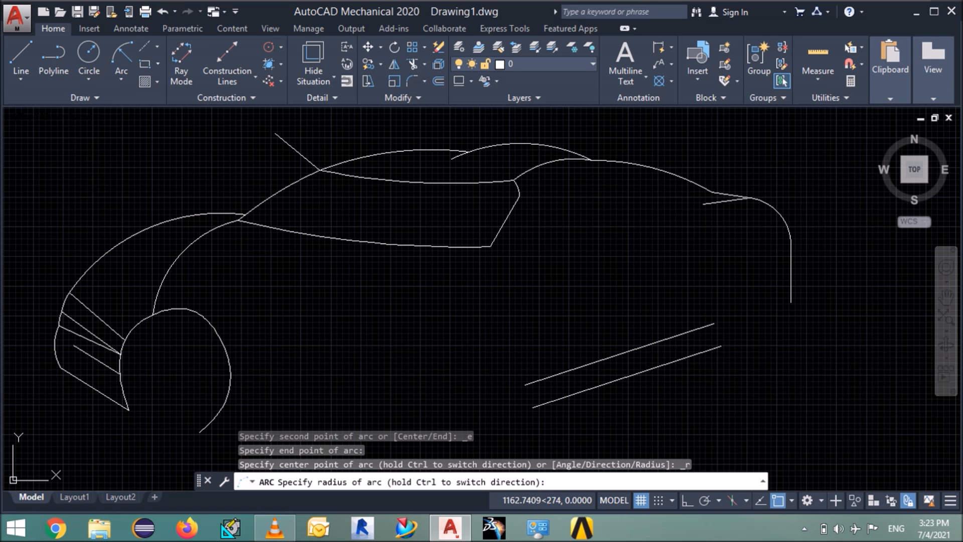
{"action": "key", "text": "Escape"}
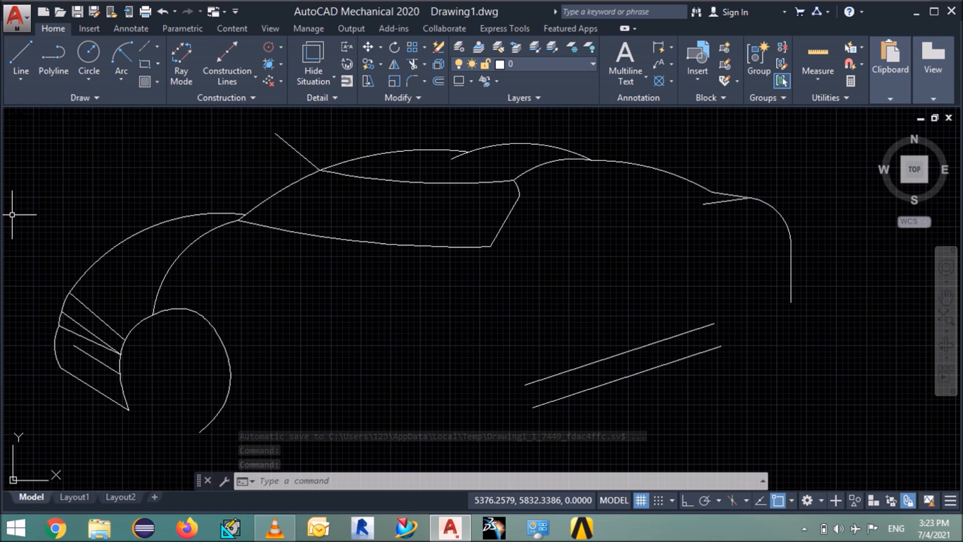
{"action": "left_click", "coordinate": [121, 55]}
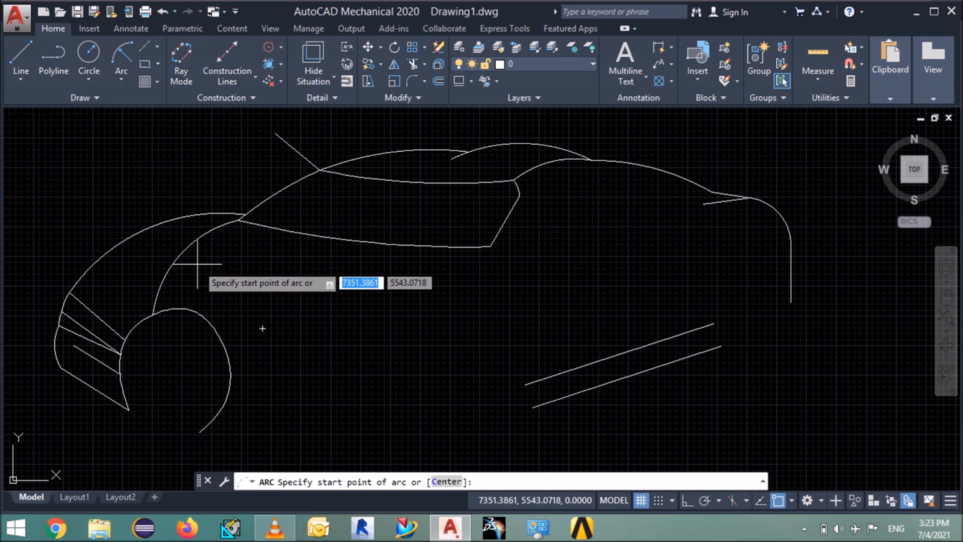
{"action": "left_click", "coordinate": [190, 310]}
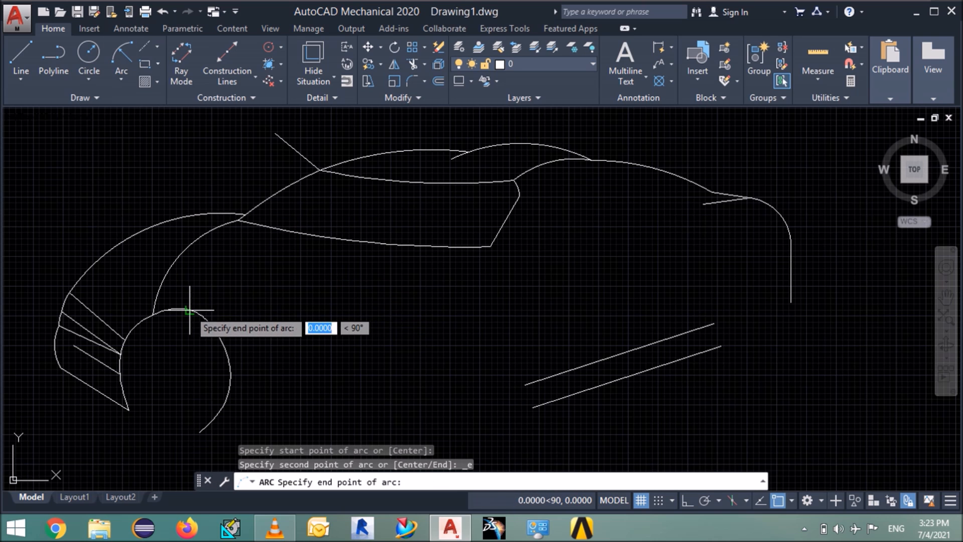
{"action": "left_click", "coordinate": [313, 236]}
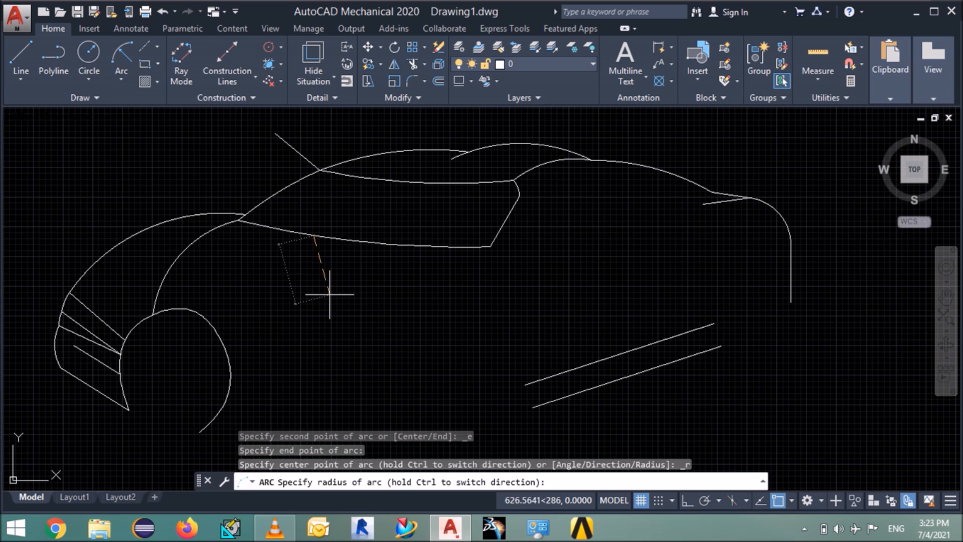
{"action": "key", "text": "Escape"}
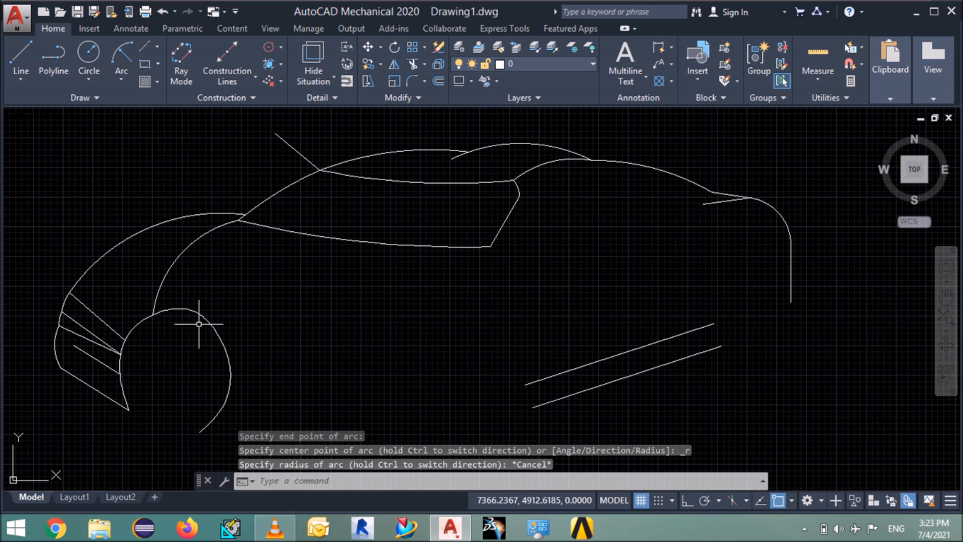
- Draw a start-end-radius arc from the front part of the lower window curve down to the wheel arch, behind the first fender arc
{"action": "left_click", "coordinate": [121, 56]}
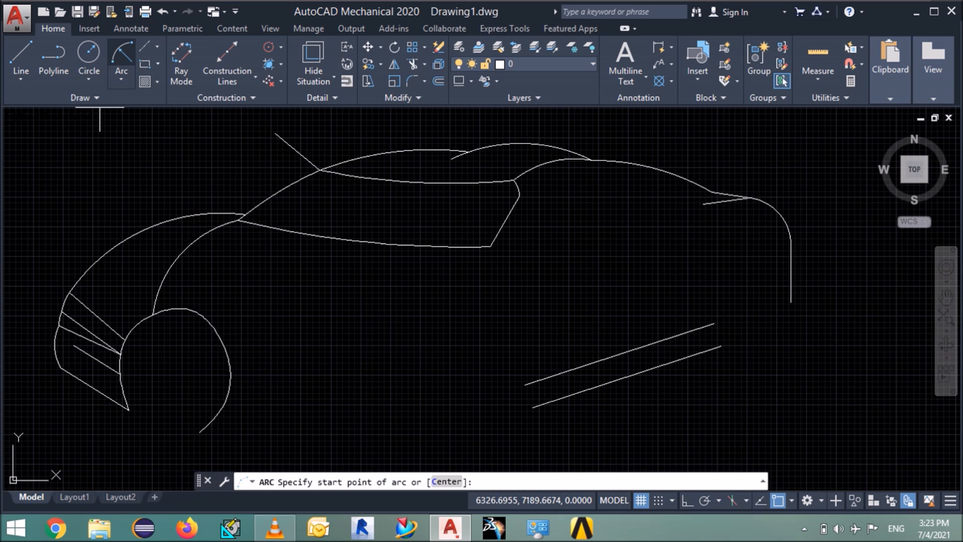
{"action": "left_click", "coordinate": [313, 235]}
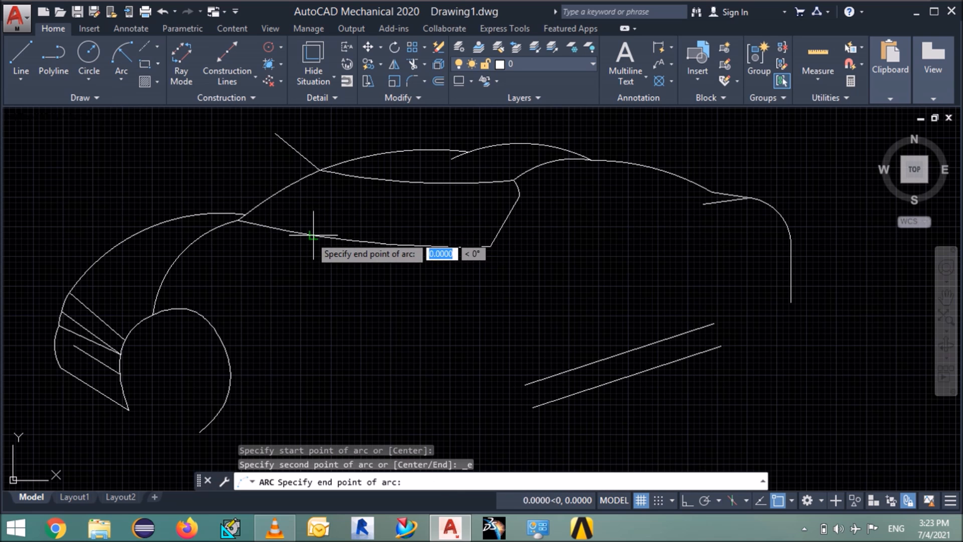
{"action": "left_click", "coordinate": [155, 319]}
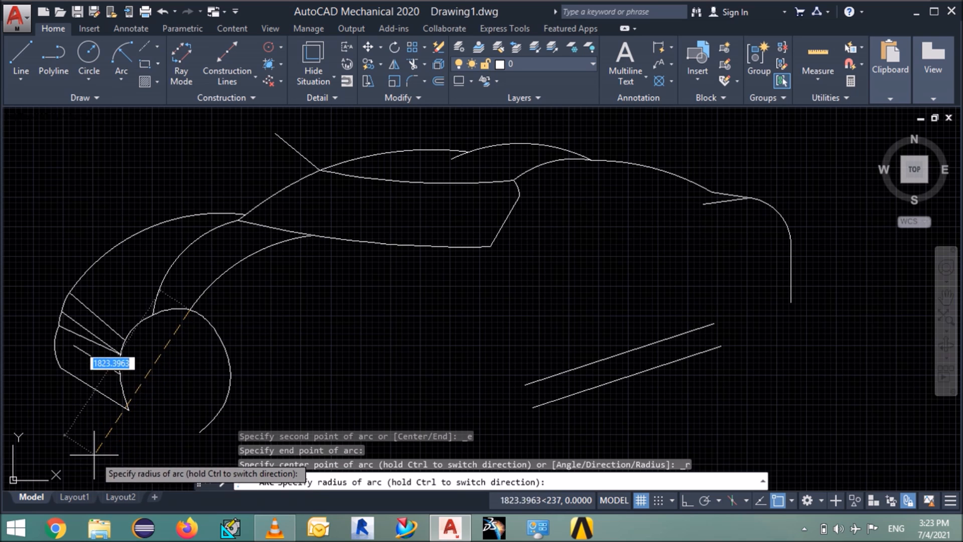
{"action": "left_click", "coordinate": [53, 427]}
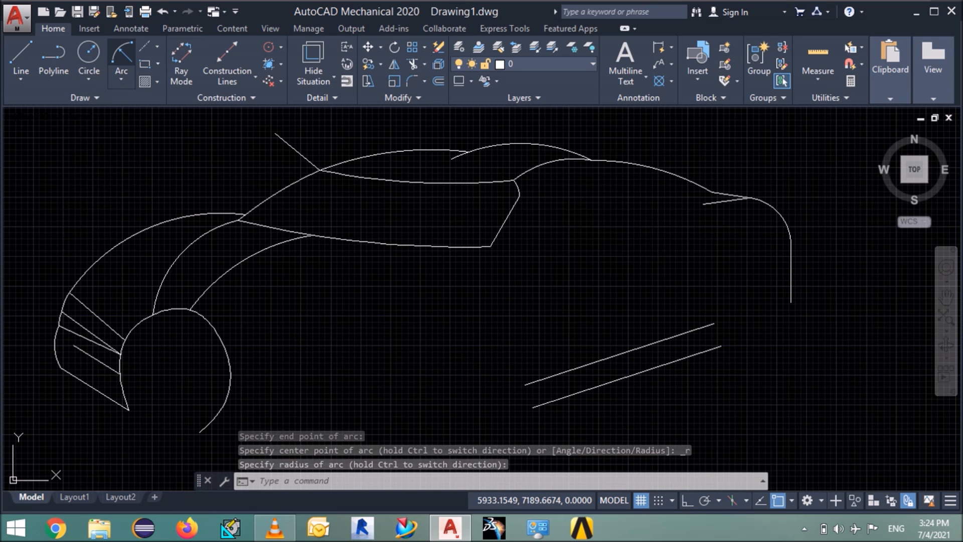
- Draw a long start-end-radius arc from just below the window's lower rear corner down to the rear side of the wheel arch
{"action": "left_click", "coordinate": [122, 54]}
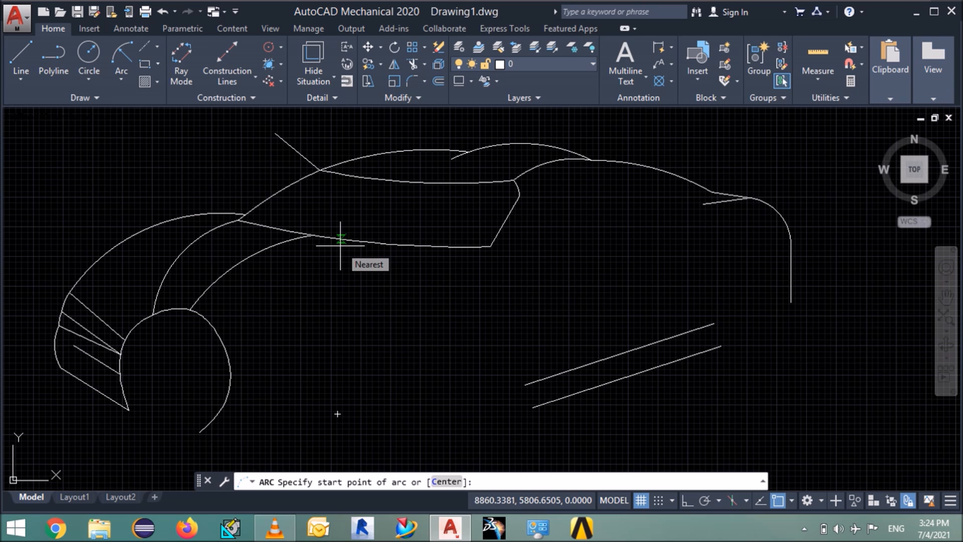
{"action": "left_click", "coordinate": [467, 256]}
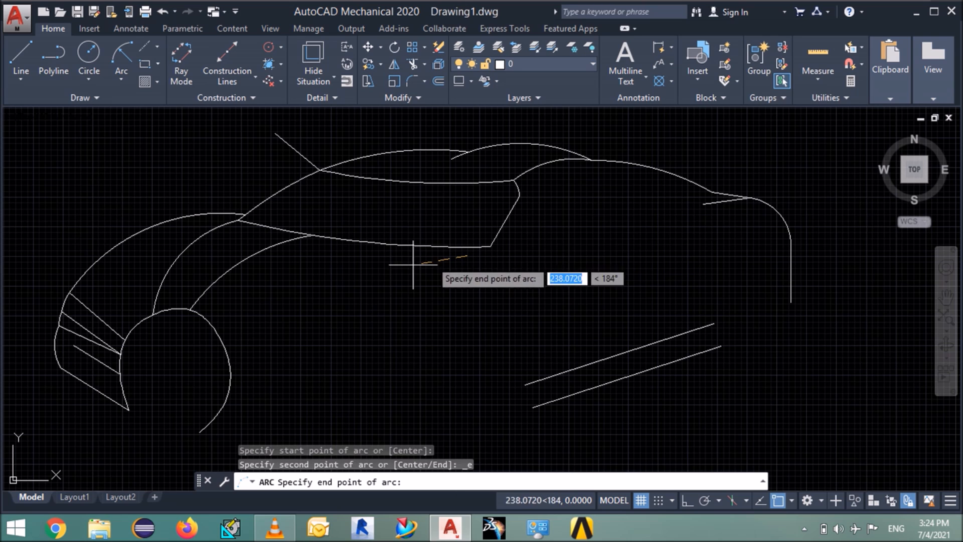
{"action": "left_click", "coordinate": [217, 334]}
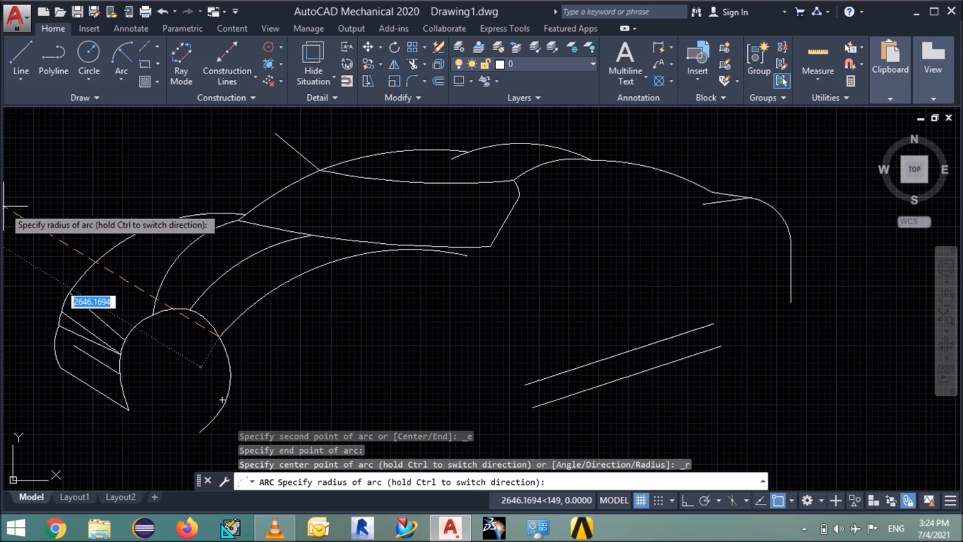
{"action": "left_click", "coordinate": [18, 120]}
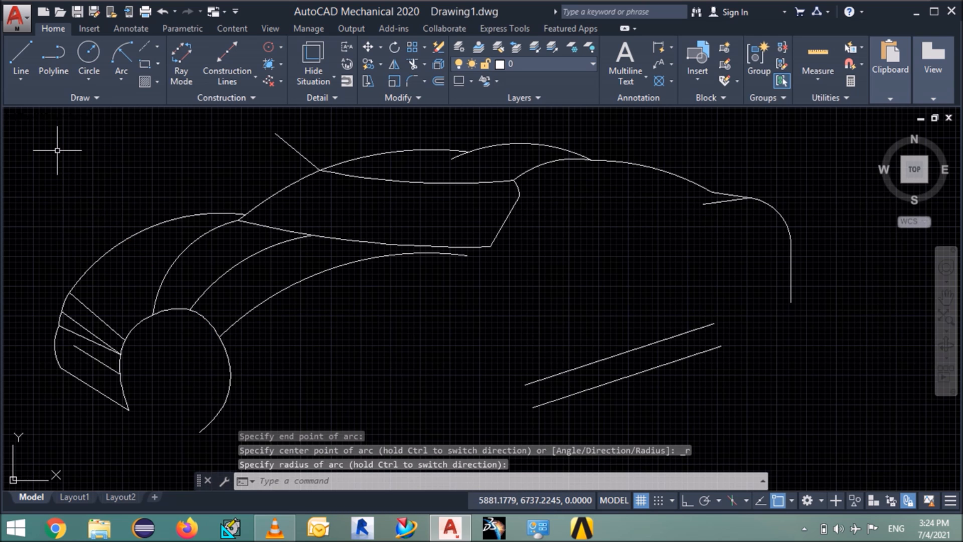
- Flatten the long arc below the window by stretching its midpoint slightly downward
{"action": "left_click", "coordinate": [313, 276]}
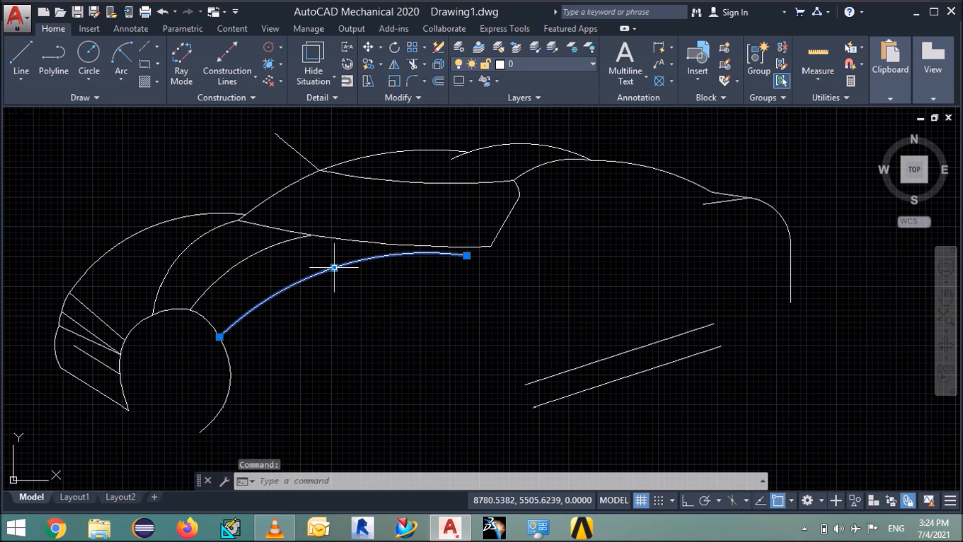
{"action": "left_click", "coordinate": [335, 268]}
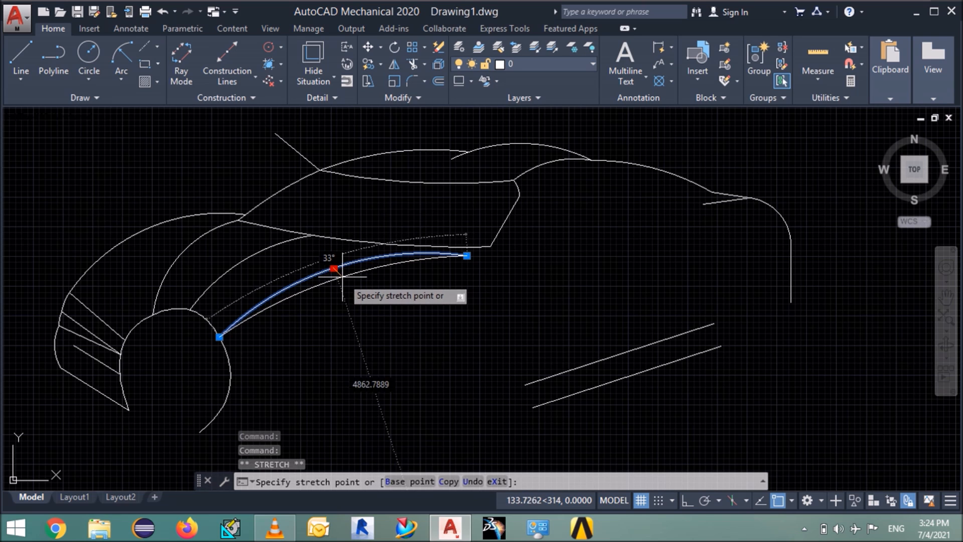
{"action": "left_click", "coordinate": [339, 280]}
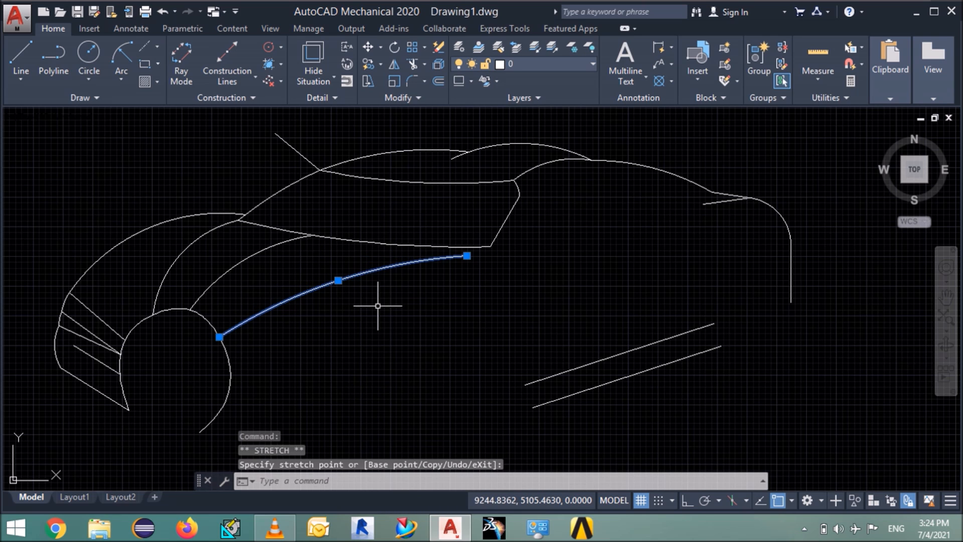
{"action": "key", "text": "Escape"}
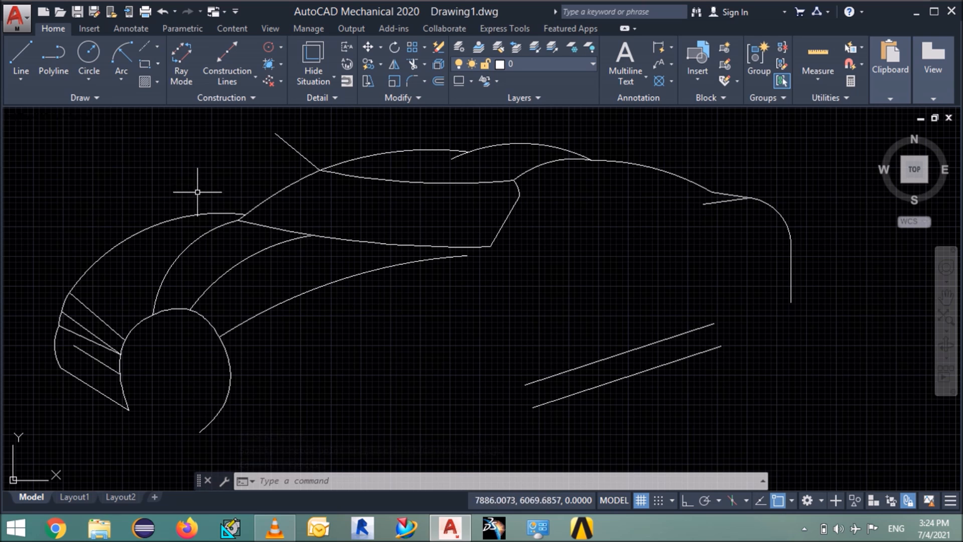
- Draw a short downward-bowed start-end-radius arc joining the two fender arcs near their upper ends
{"action": "left_click", "coordinate": [121, 55]}
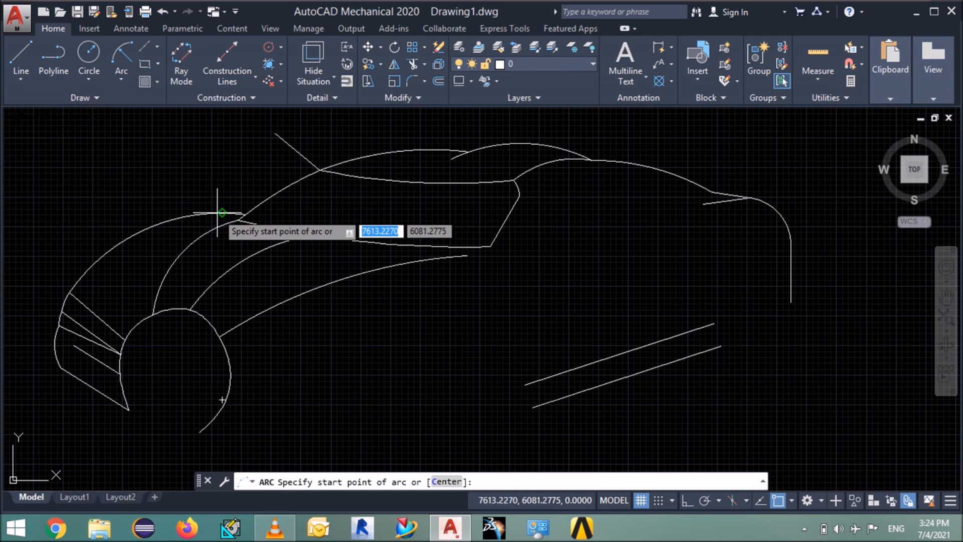
{"action": "left_click", "coordinate": [219, 226]}
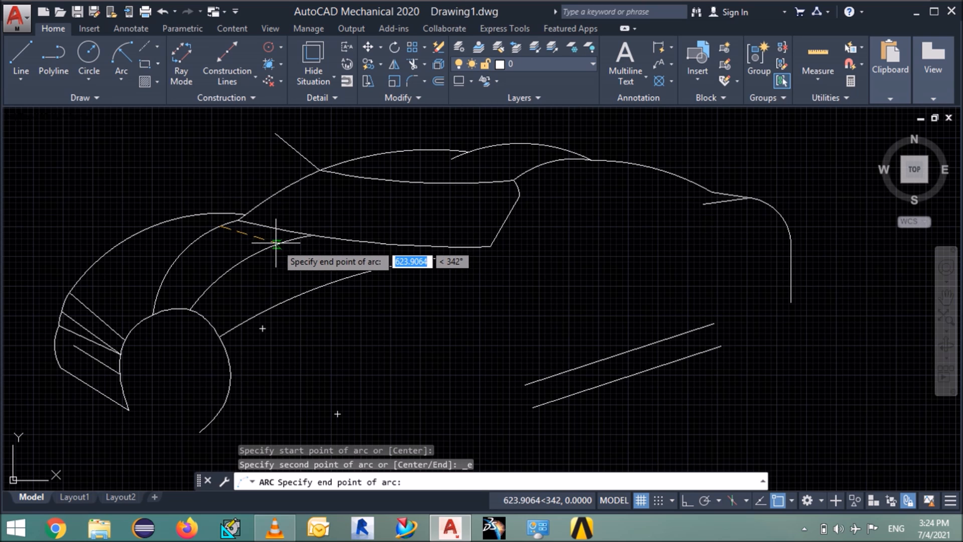
{"action": "left_click", "coordinate": [276, 242]}
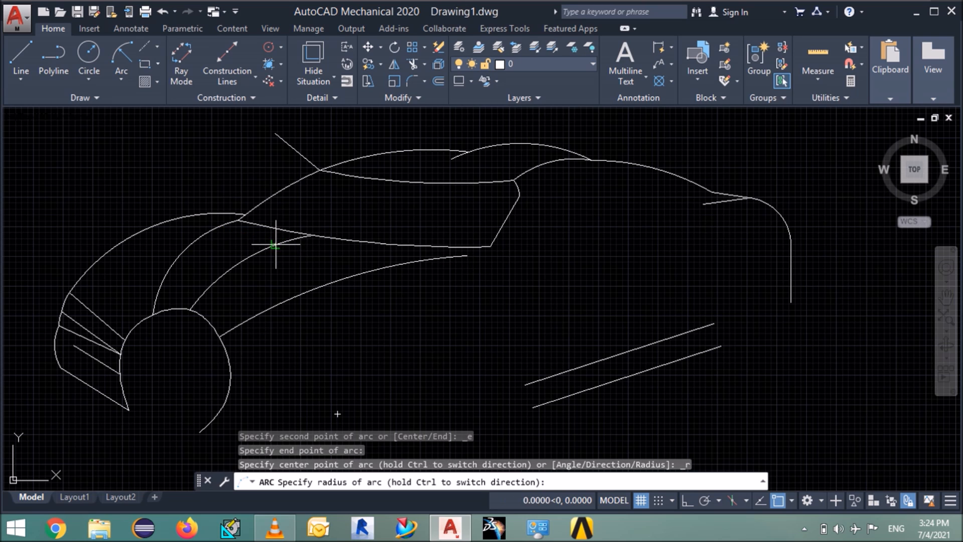
{"action": "left_click", "coordinate": [357, 219]}
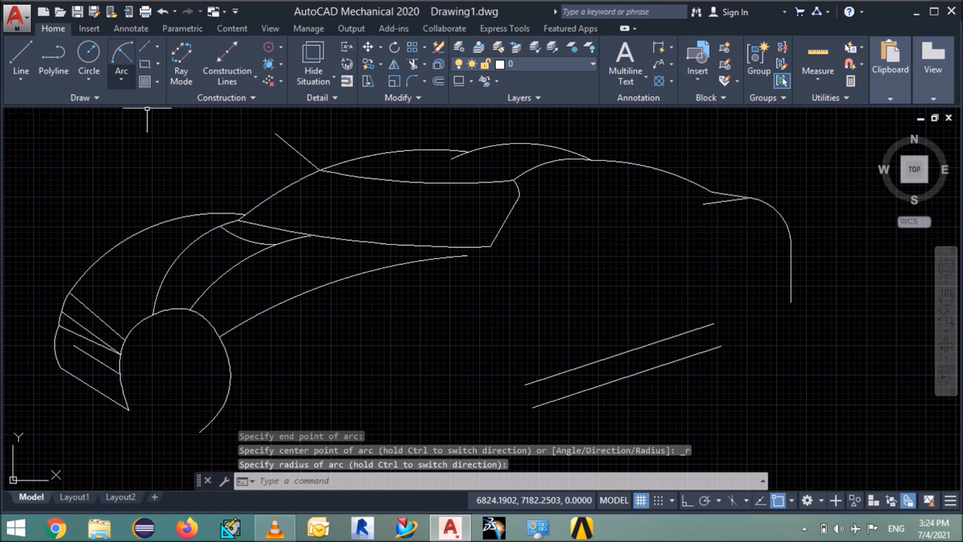
- Draw a start-end-radius arc, radius about 4500, from the rear fender arc's upper end to the rear end of the long arc below the window
{"action": "left_click", "coordinate": [122, 55]}
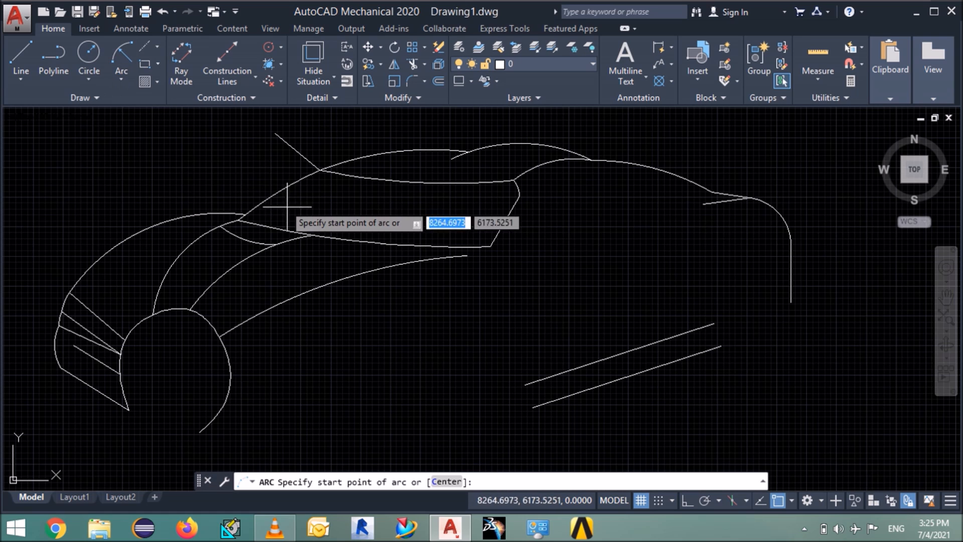
{"action": "left_click", "coordinate": [291, 240]}
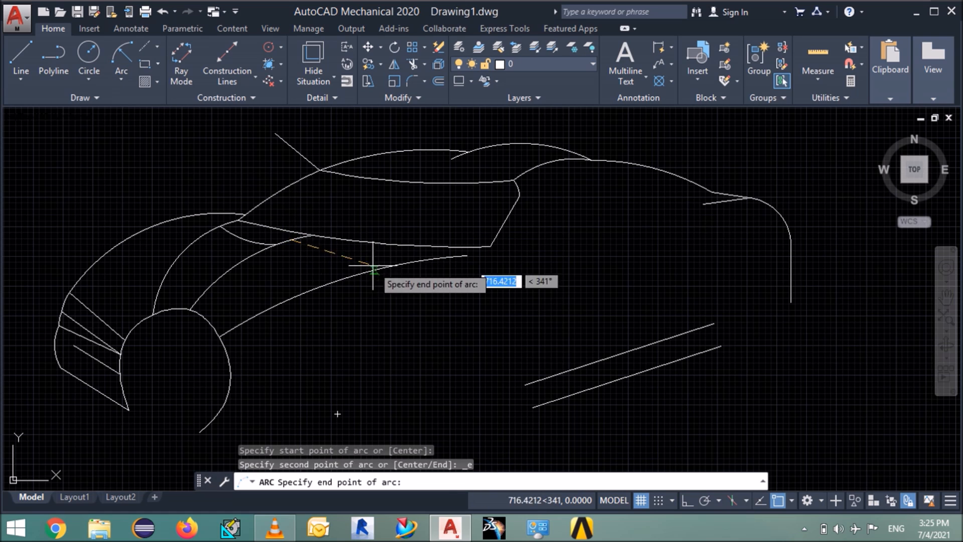
{"action": "left_click", "coordinate": [467, 256]}
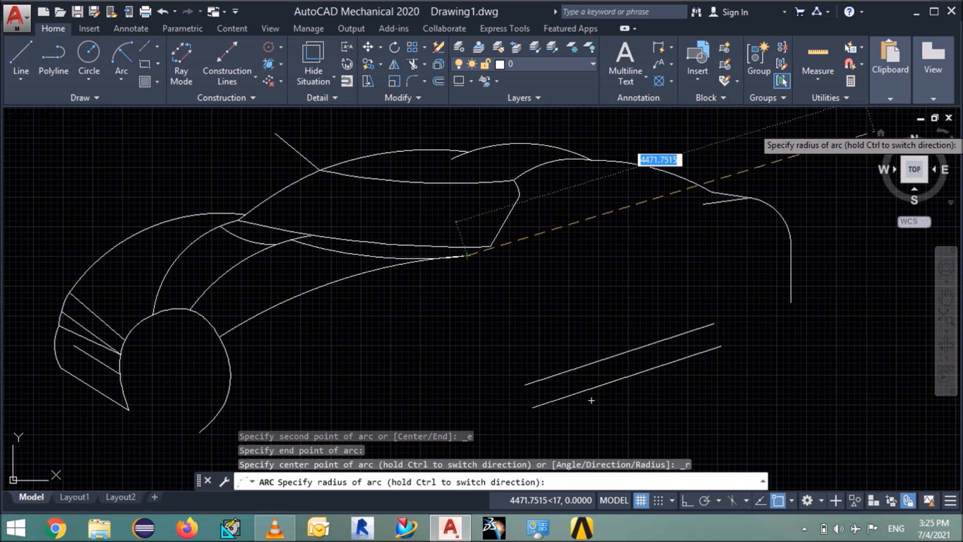
{"action": "left_click", "coordinate": [881, 117]}
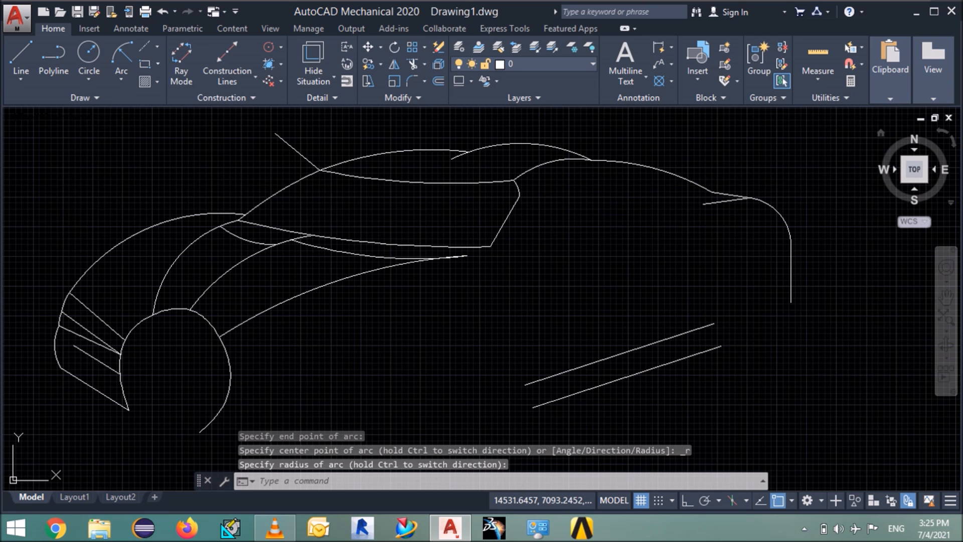
- Stretch the new arc's midpoint slightly toward the front of the car to flatten the curve
{"action": "left_click", "coordinate": [378, 258]}
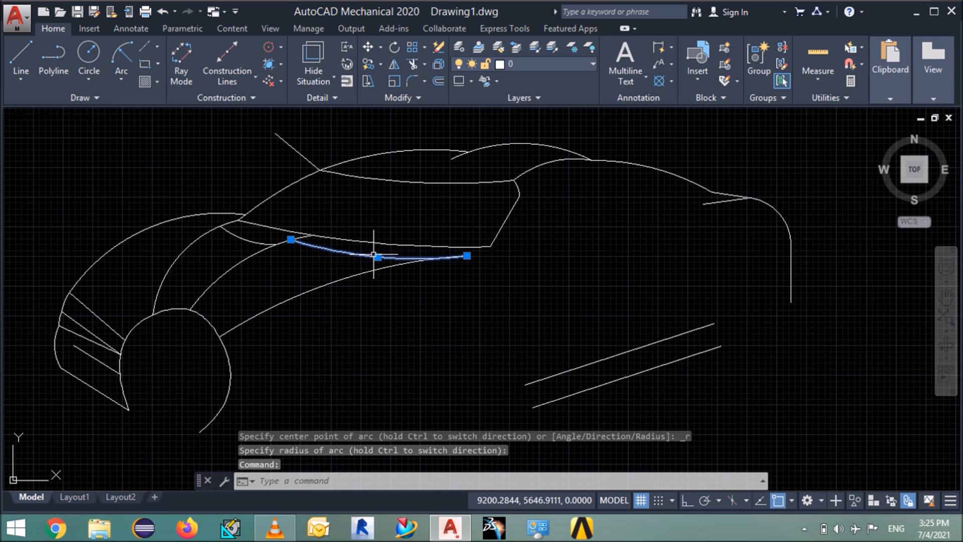
{"action": "left_click", "coordinate": [378, 257]}
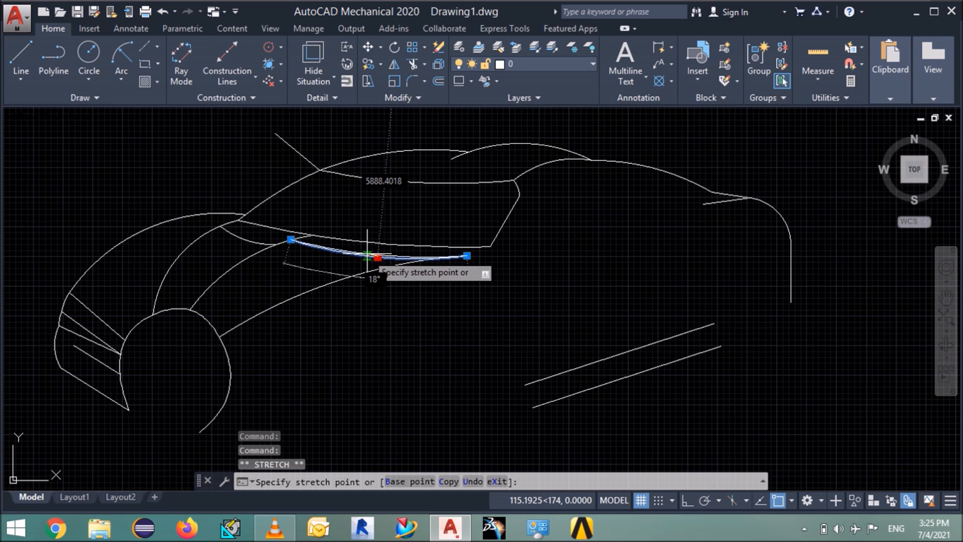
{"action": "left_click", "coordinate": [369, 256]}
{"action": "left_click", "coordinate": [392, 338]}
{"action": "key", "text": "Escape"}
{"action": "key", "text": "Escape"}
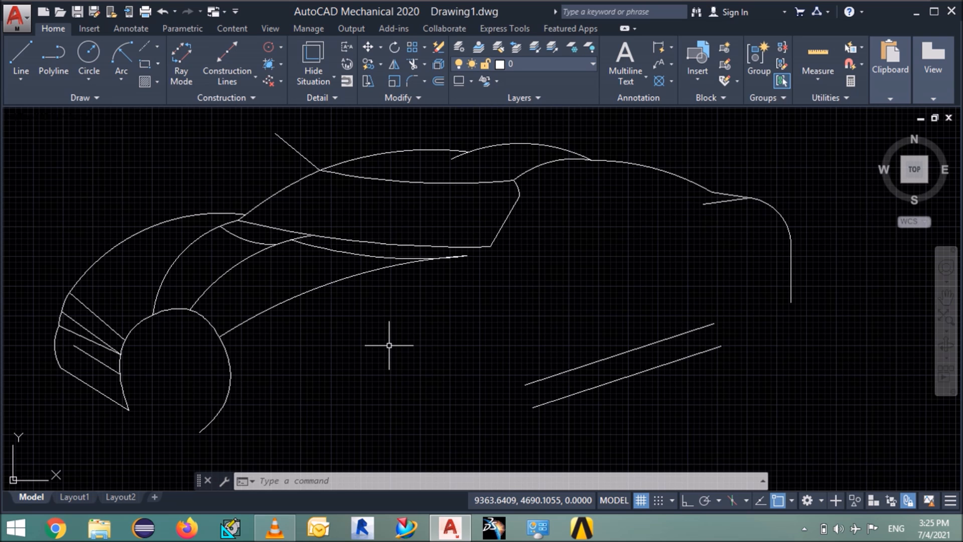
- Delete the stray diagonal line above the windshield at the front of the roof
{"action": "left_click", "coordinate": [290, 144]}
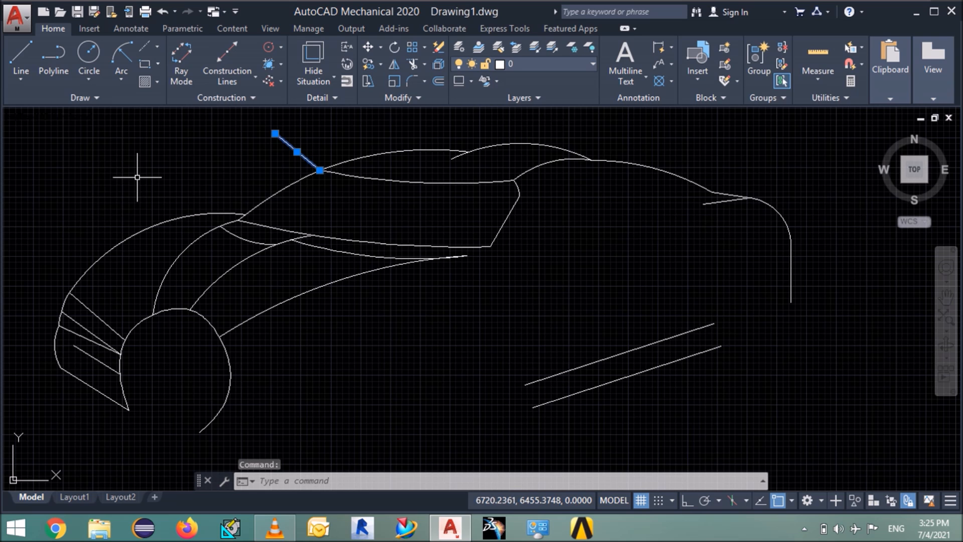
{"action": "key", "text": "Delete"}
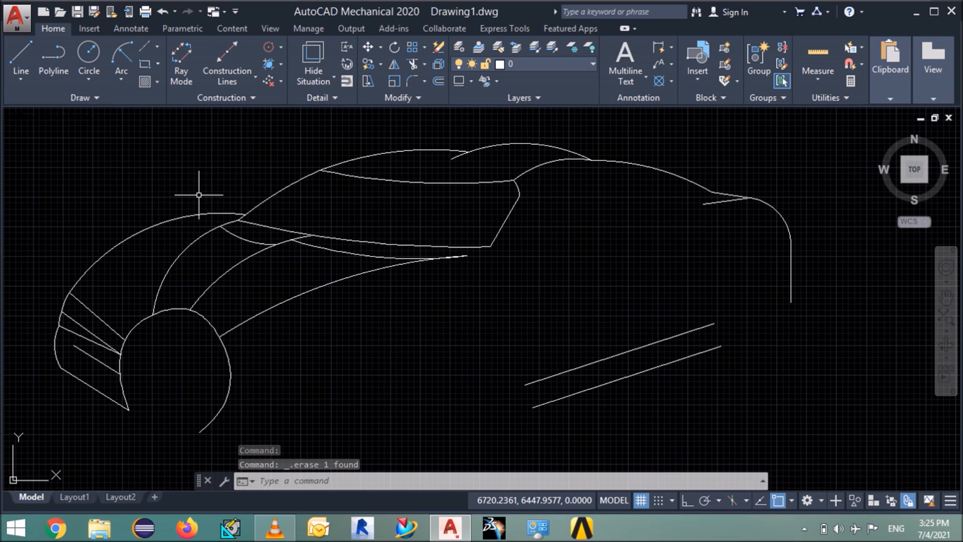
- Start a line from the window's lower rear corner downward for the rear edge of the door
{"action": "type", "text": "l"}
{"action": "key", "text": "Return"}
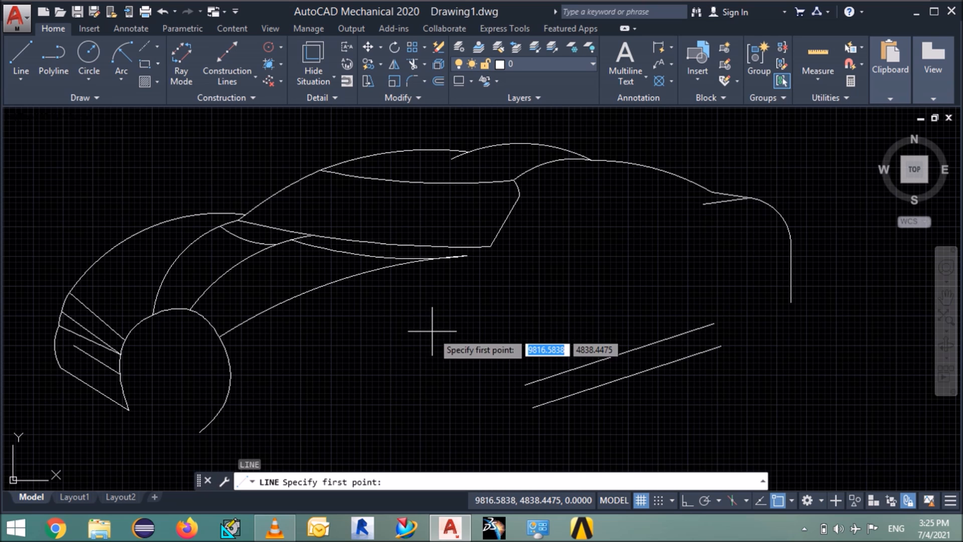
{"action": "left_click", "coordinate": [490, 246]}
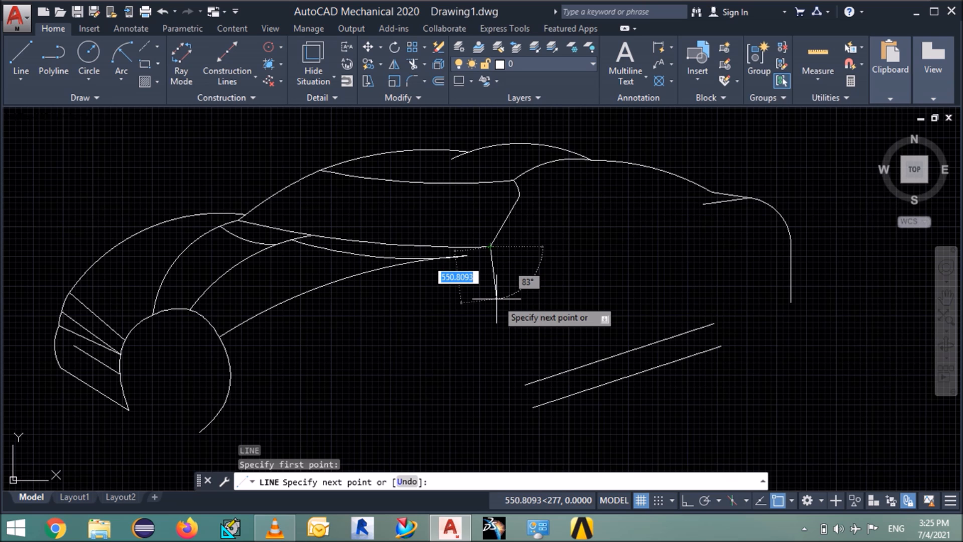
- Draw a line 220 units long at 340° from the windshield pillar's lower end
{"action": "type", "text": "2"}
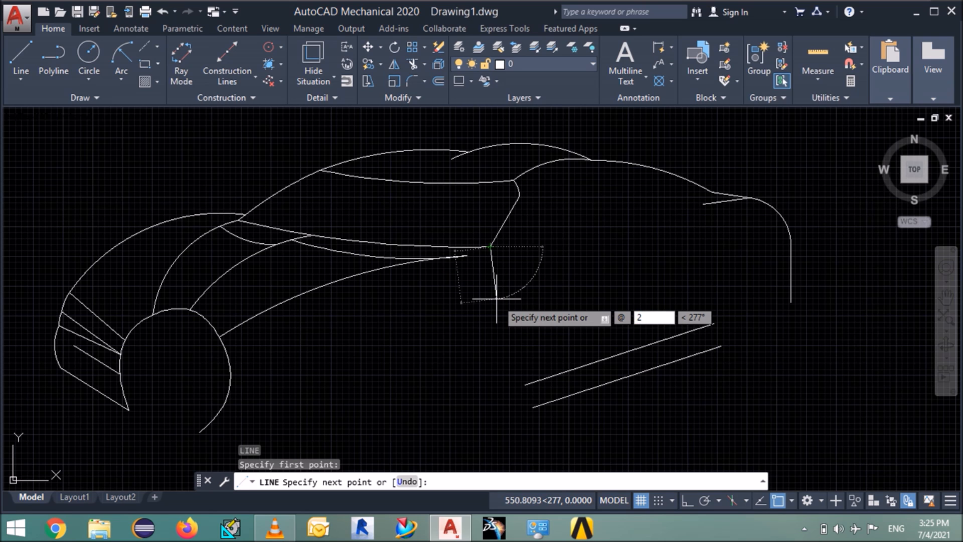
{"action": "type", "text": "20"}
{"action": "key", "text": "Tab"}
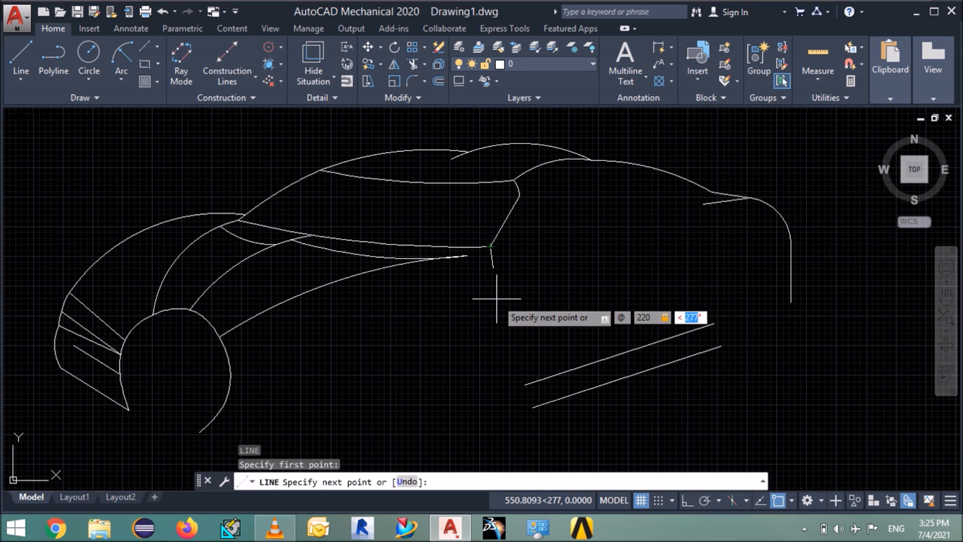
{"action": "type", "text": "340"}
{"action": "key", "text": "Return"}
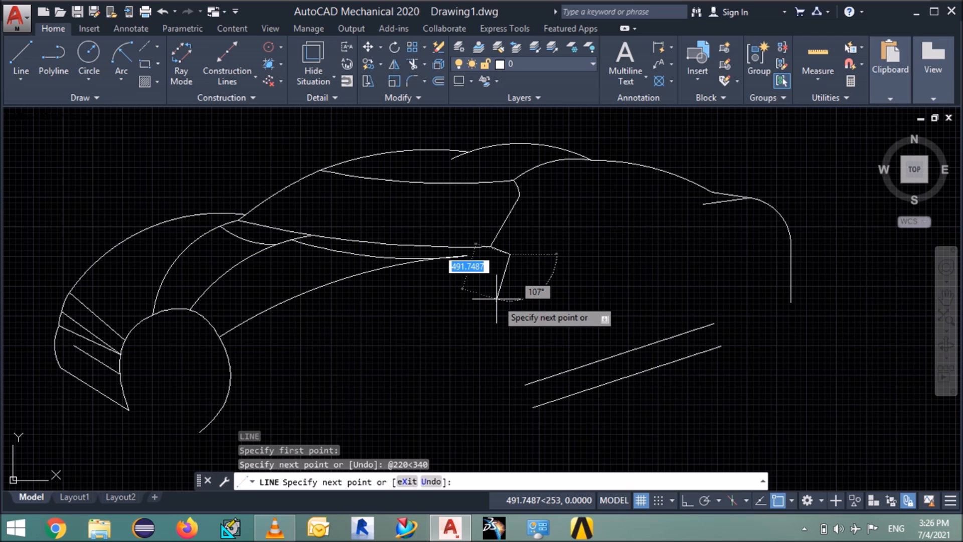
- Continue the line chain with a segment 250 units long at 15°
{"action": "type", "text": "@2"}
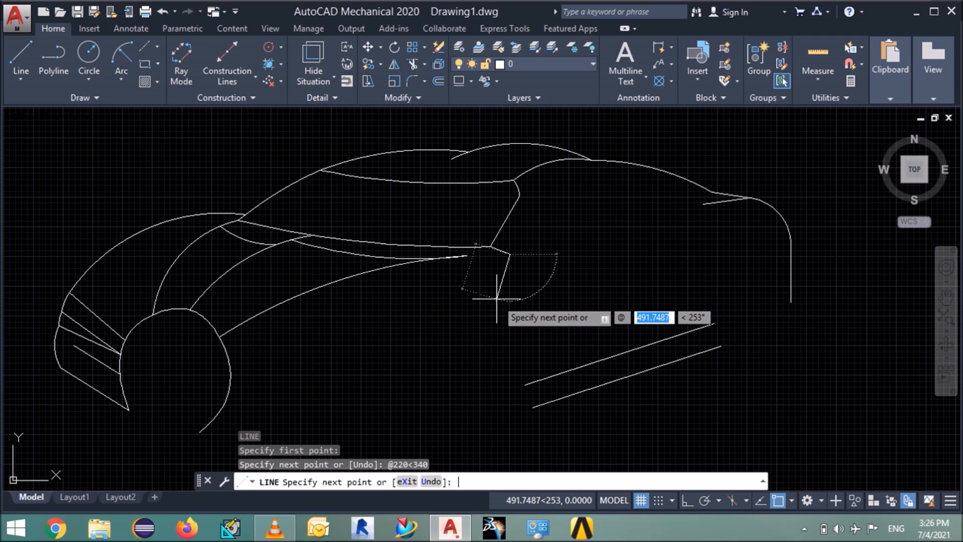
{"action": "type", "text": "50"}
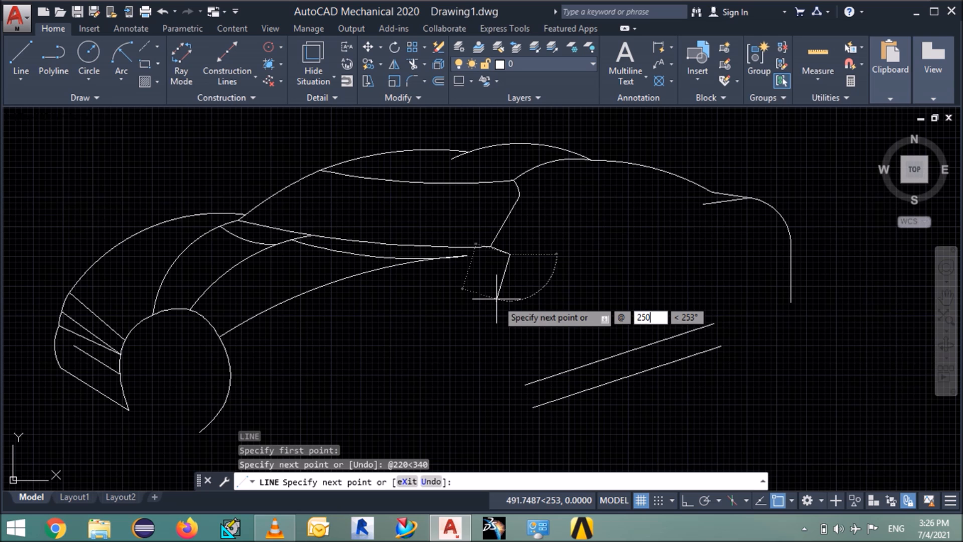
{"action": "key", "text": "Tab"}
{"action": "type", "text": "15"}
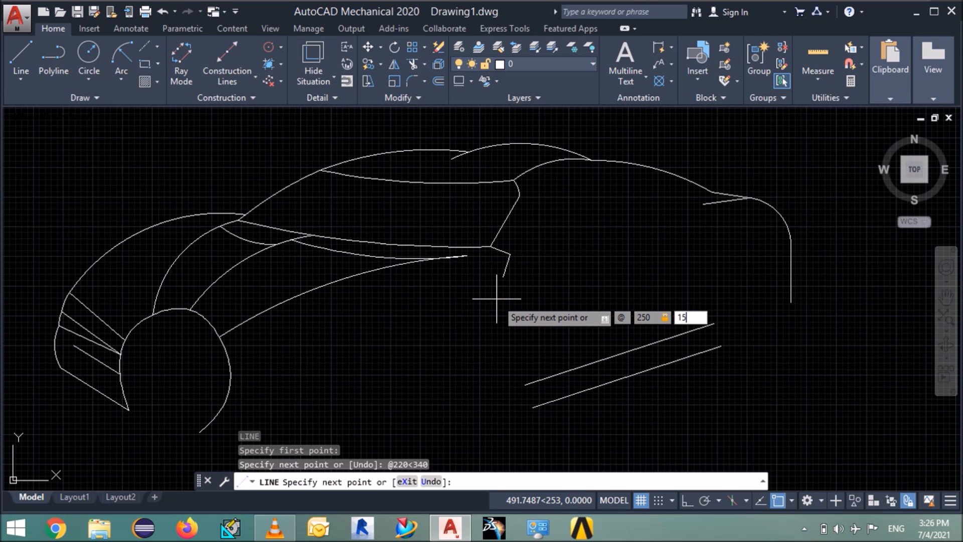
{"action": "key", "text": "Return"}
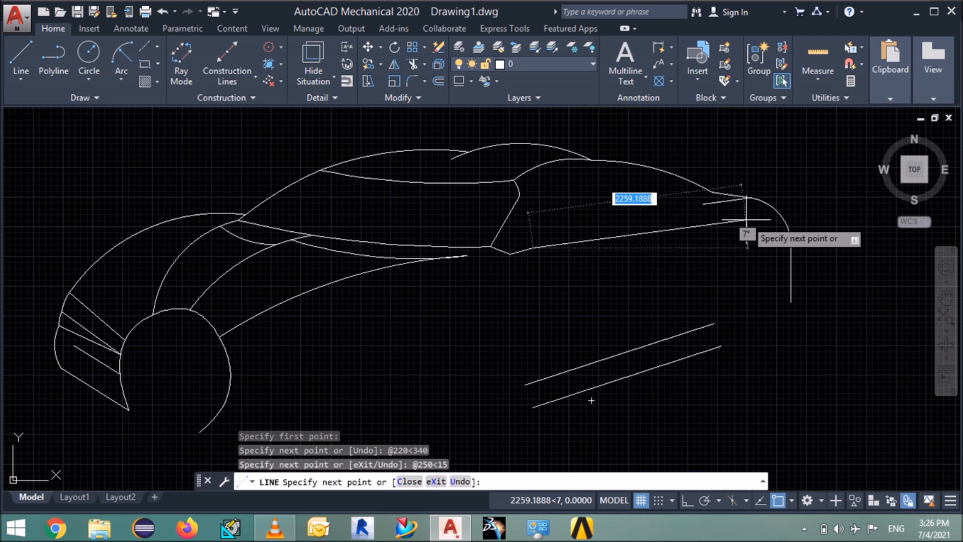
- Add a segment 1600 units long at 5° along the side window's lower edge and end the line chain
{"action": "type", "text": "@1"}
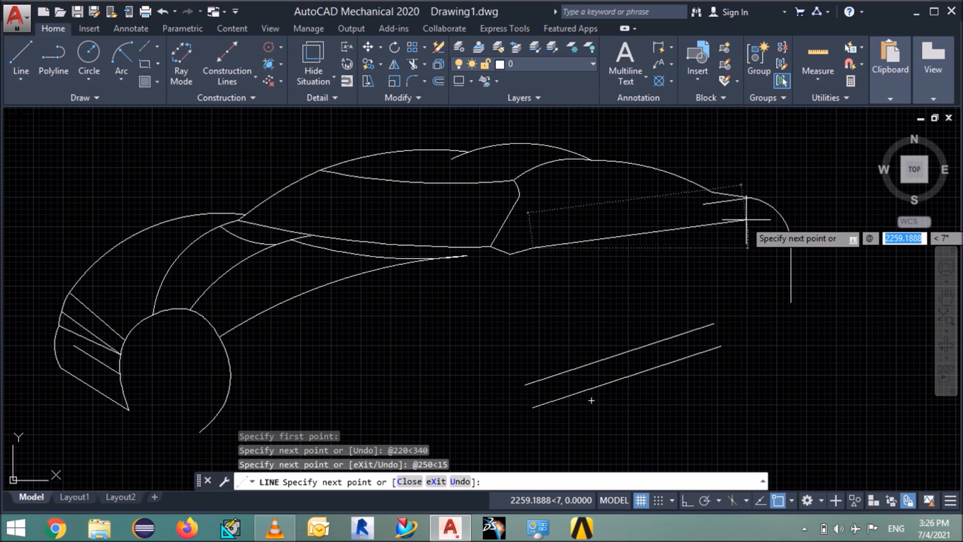
{"action": "type", "text": "600"}
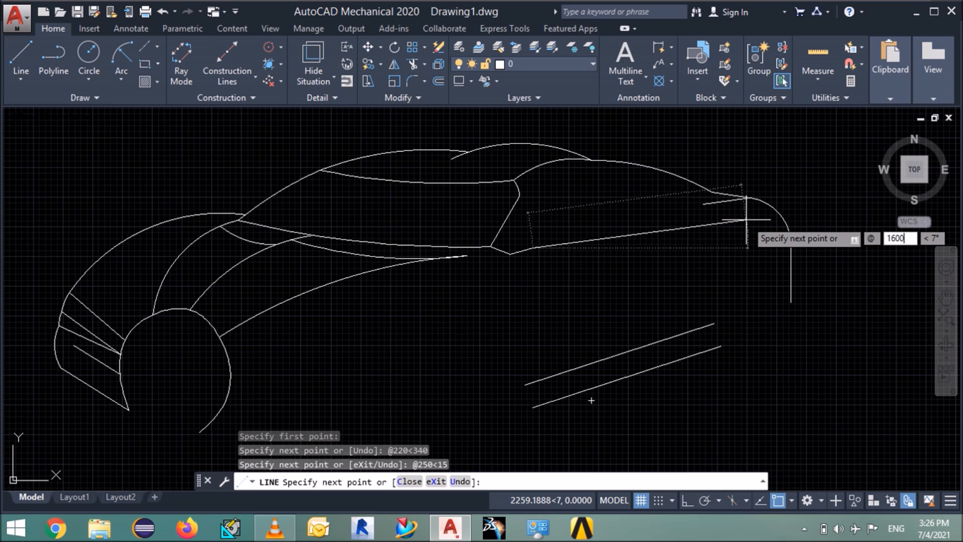
{"action": "key", "text": "Tab"}
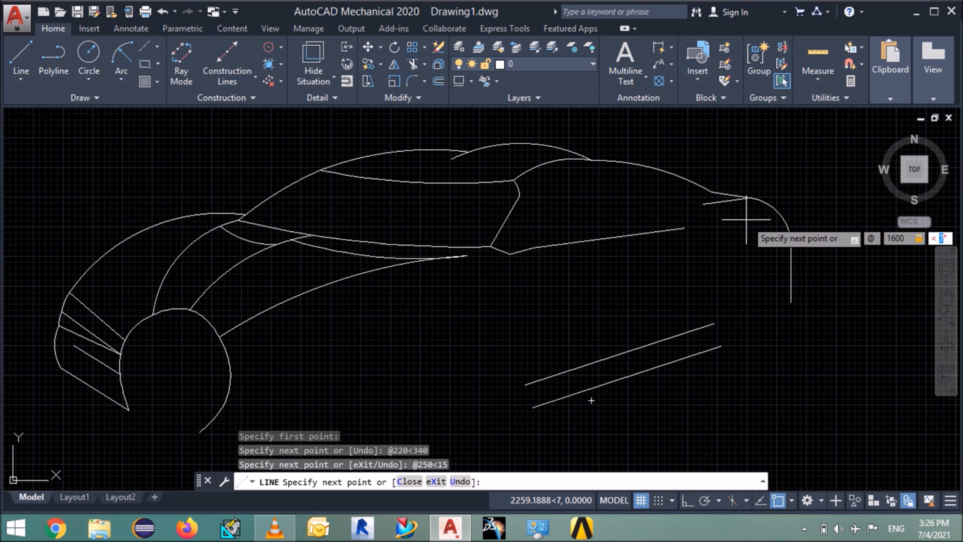
{"action": "type", "text": "5"}
{"action": "key", "text": "Return"}
{"action": "key", "text": "Return"}
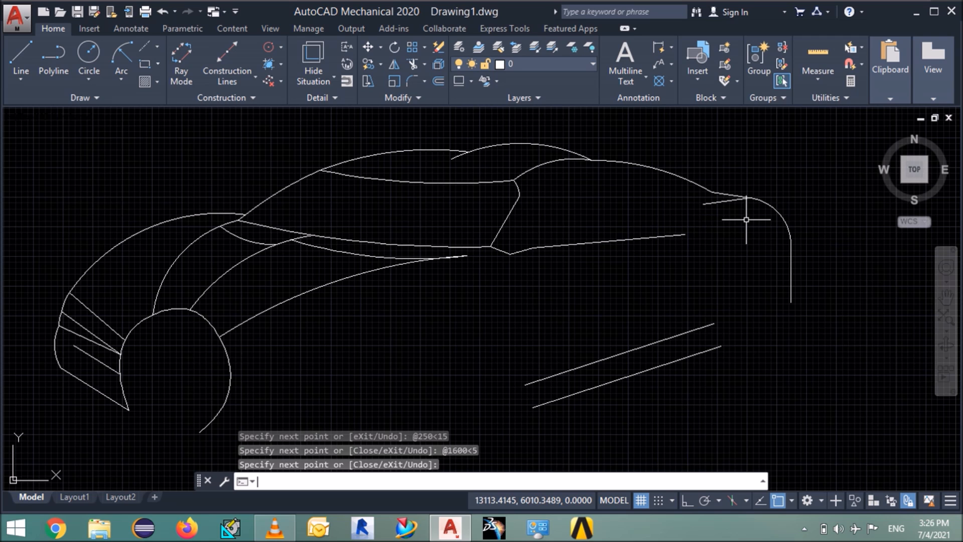
- Draw a line 1775 units long at 215° from the low vertex between the 220 and 250 unit segments
{"action": "key", "text": "Return"}
{"action": "type", "text": "l"}
{"action": "key", "text": "Return"}
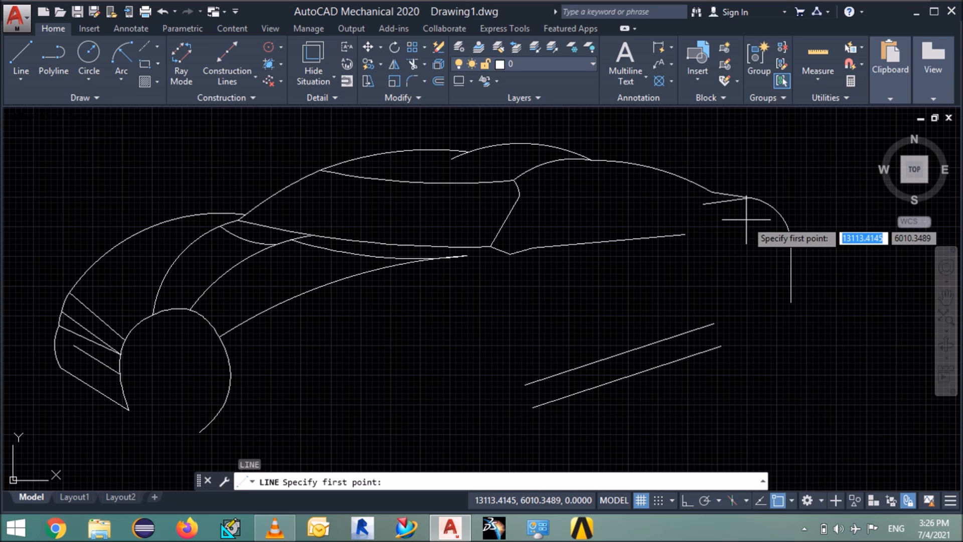
{"action": "left_click", "coordinate": [510, 253]}
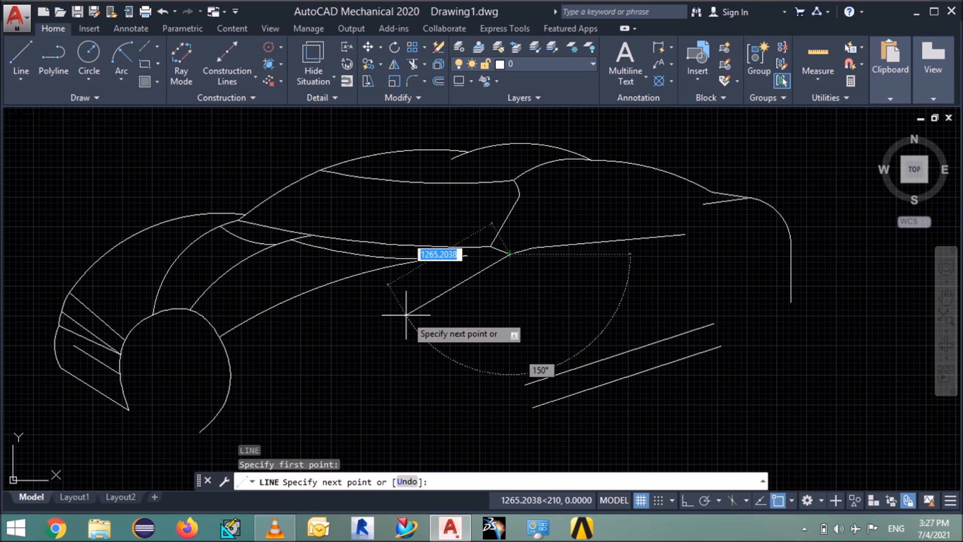
{"action": "key", "text": "shift"}
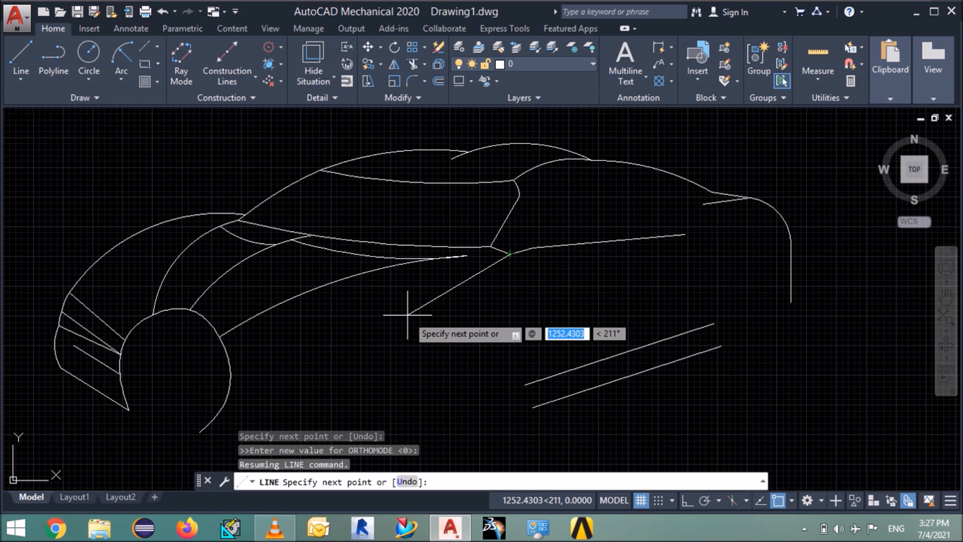
{"action": "type", "text": "1775"}
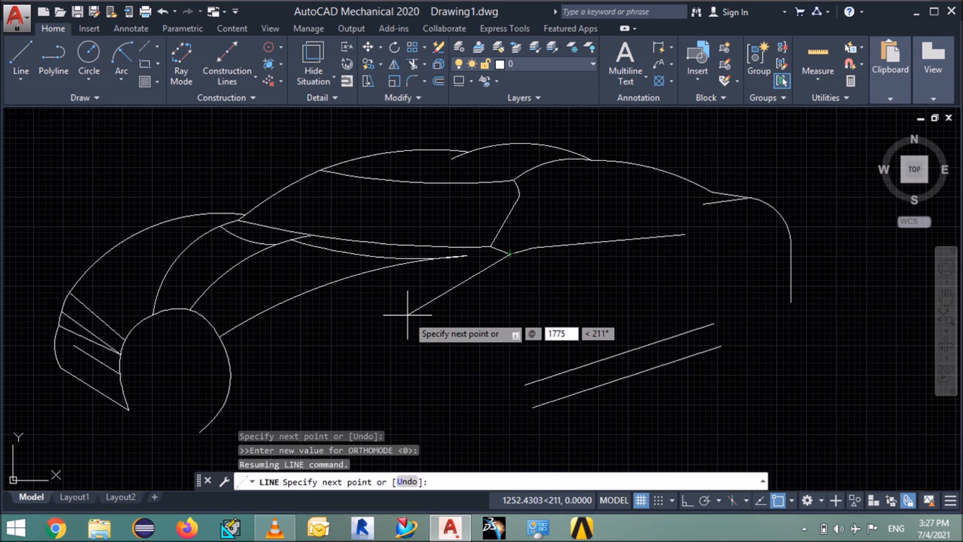
{"action": "key", "text": "Tab"}
{"action": "type", "text": "215"}
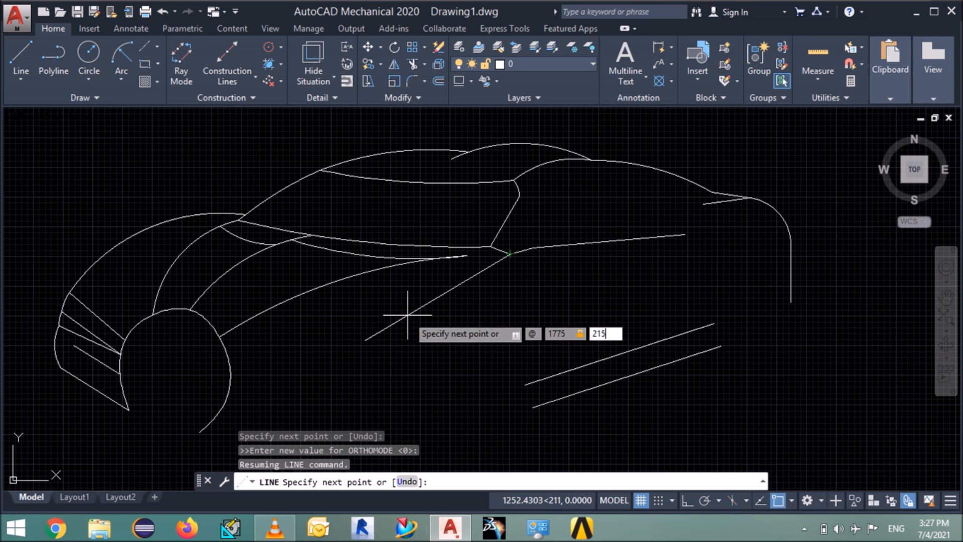
{"action": "key", "text": "Return"}
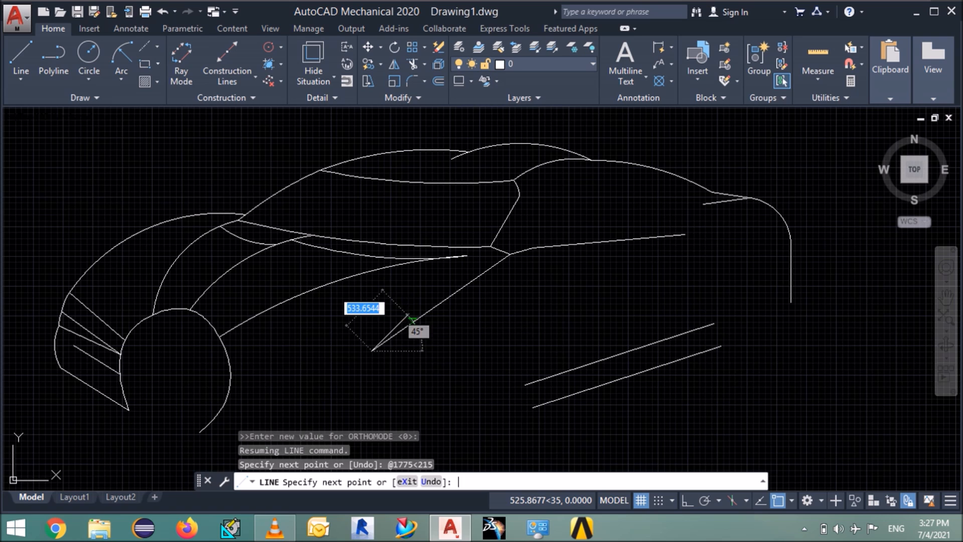
{"action": "key", "text": "Return"}
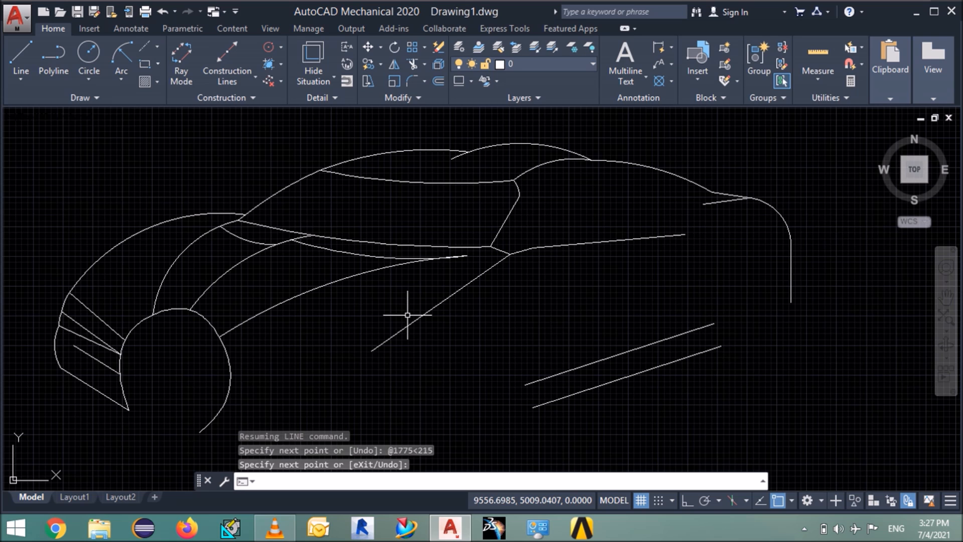
- Reframe the drawing so the whole car outline is centred in view with space around it
{"action": "type", "text": "z"}
{"action": "key", "text": "Return"}
{"action": "type", "text": "a"}
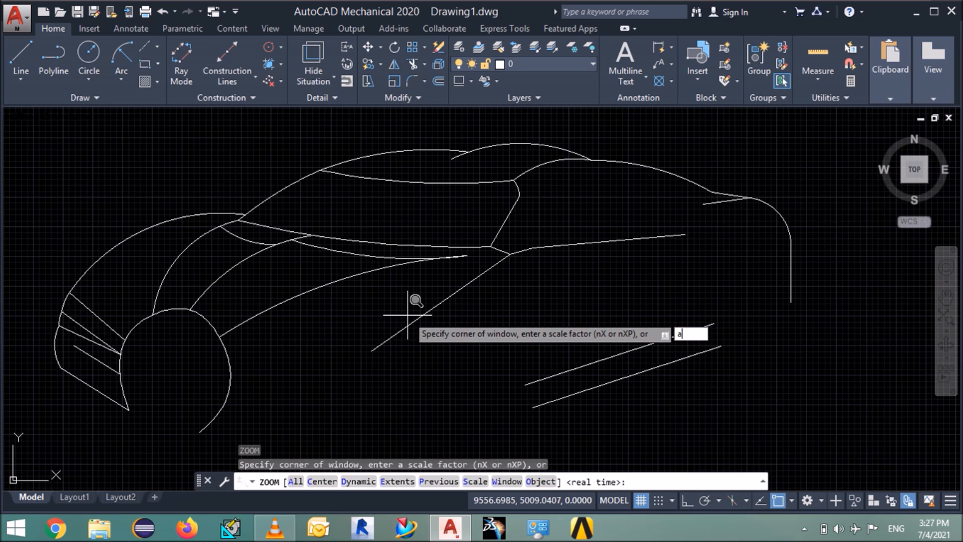
{"action": "key", "text": "Return"}
{"action": "type", "text": "pan"}
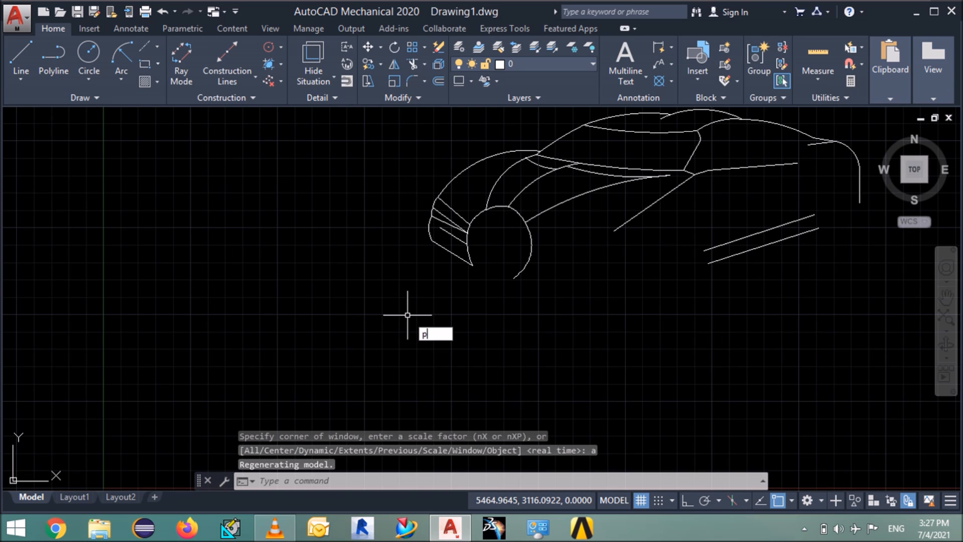
{"action": "key", "text": "Return"}
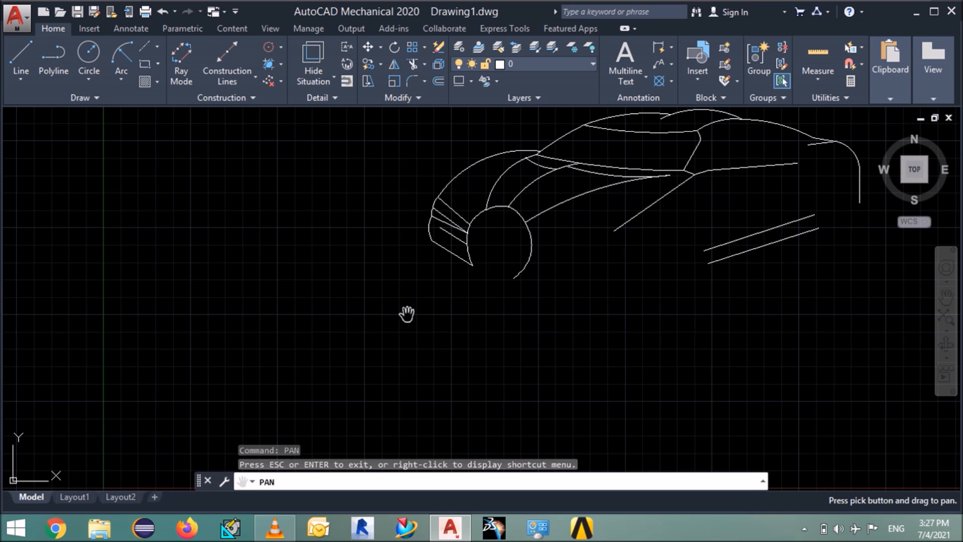
{"action": "mouse_move", "coordinate": [474, 295]}
{"action": "left_mouse_down"}
{"action": "mouse_move", "coordinate": [350, 344]}
{"action": "mouse_move", "coordinate": [335, 371]}
{"action": "left_mouse_up"}
{"action": "key", "text": "Escape"}
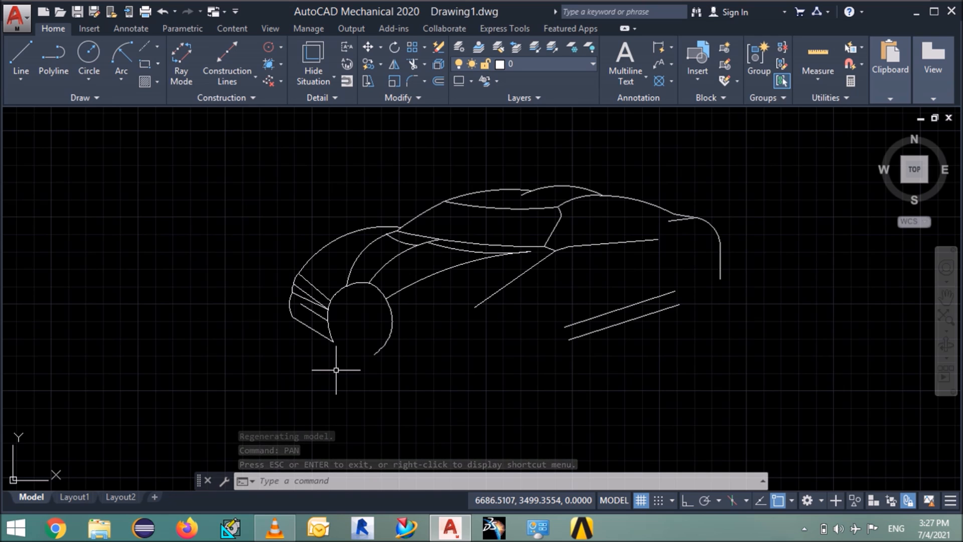
{"action": "type", "text": "z"}
{"action": "key", "text": "Return"}
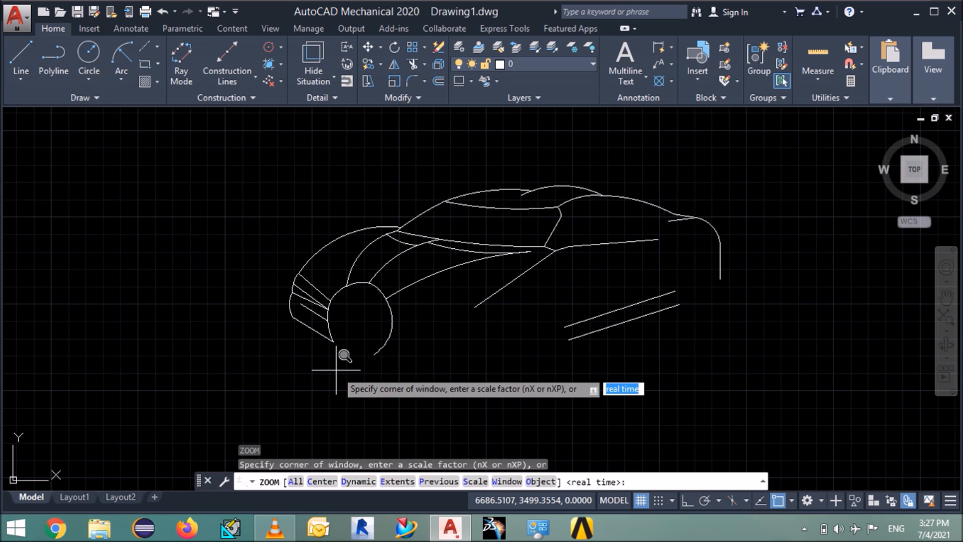
{"action": "left_click", "coordinate": [788, 133]}
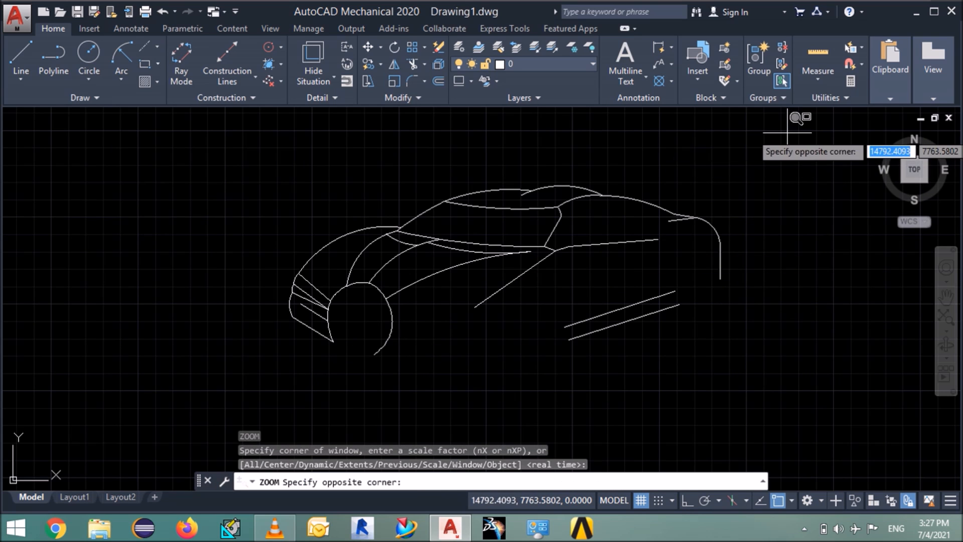
{"action": "left_click", "coordinate": [244, 405]}
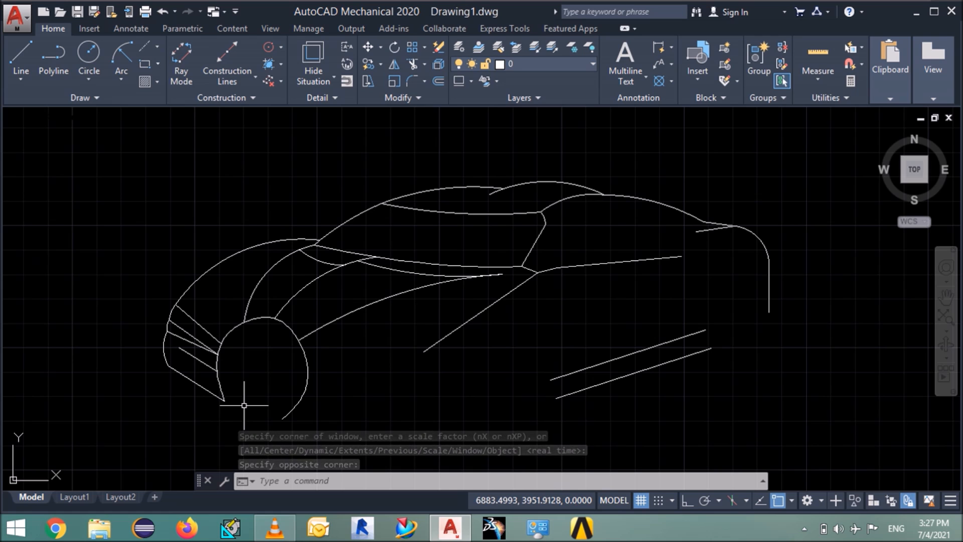
- Draw a rear wheel ellipse by its centre, below the rear fender, with half-axes of about 283 at 17° and 473 units
{"action": "type", "text": "E"}
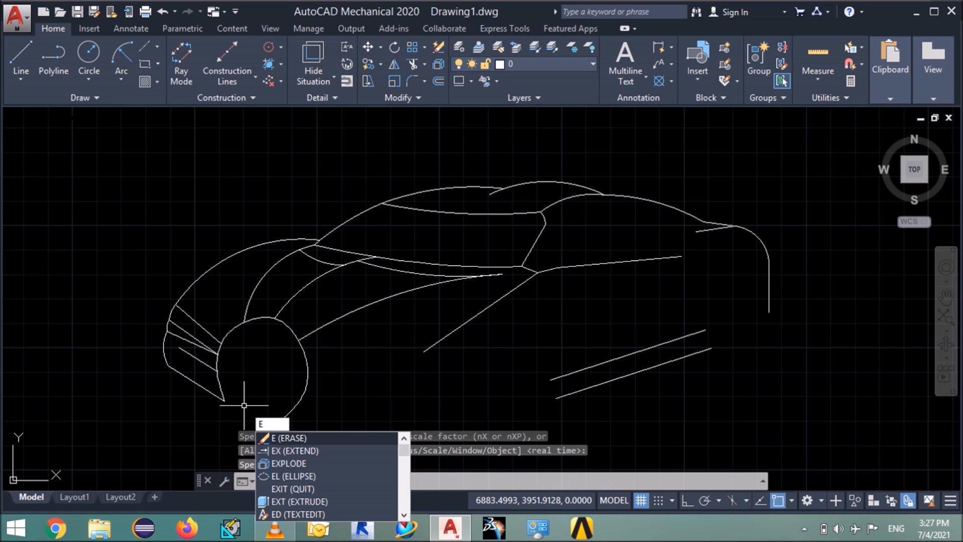
{"action": "type", "text": "L"}
{"action": "key", "text": "Return"}
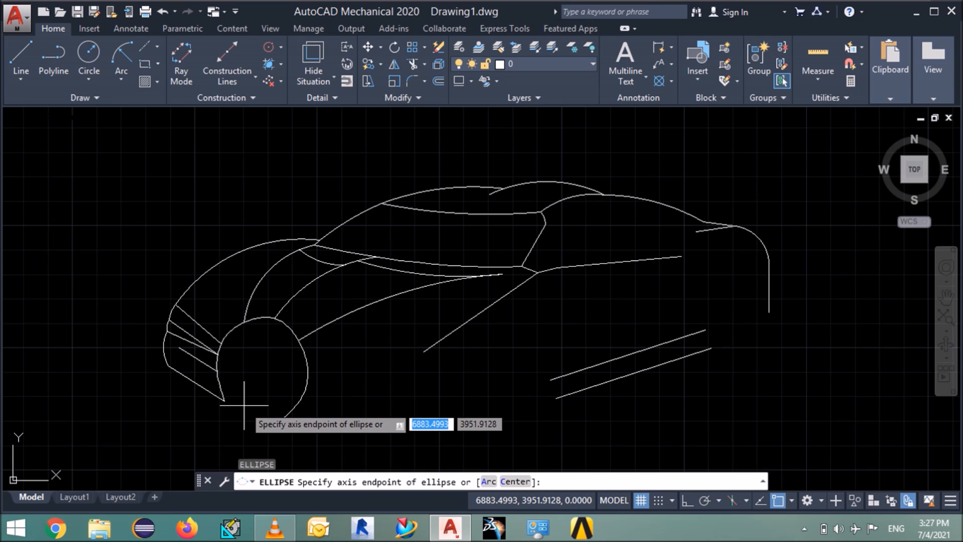
{"action": "type", "text": "c"}
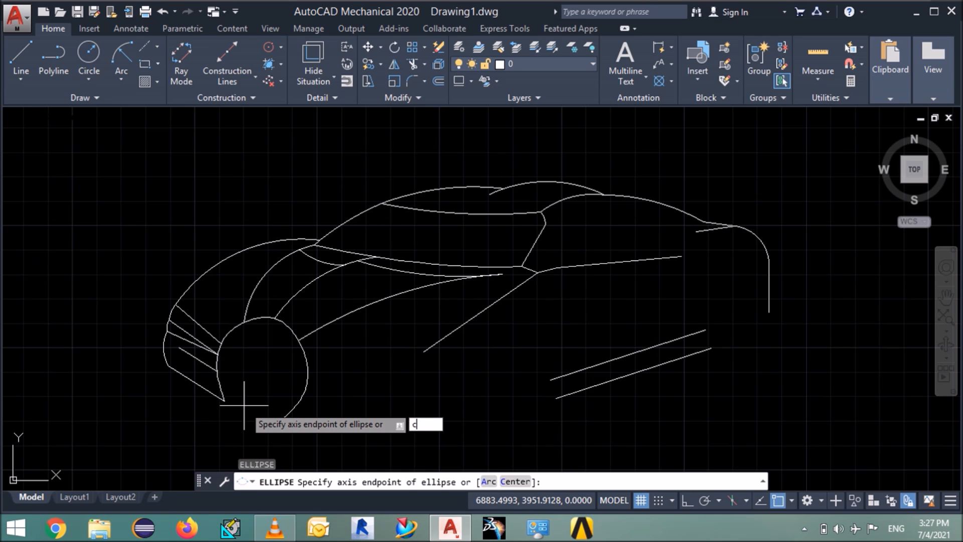
{"action": "key", "text": "Return"}
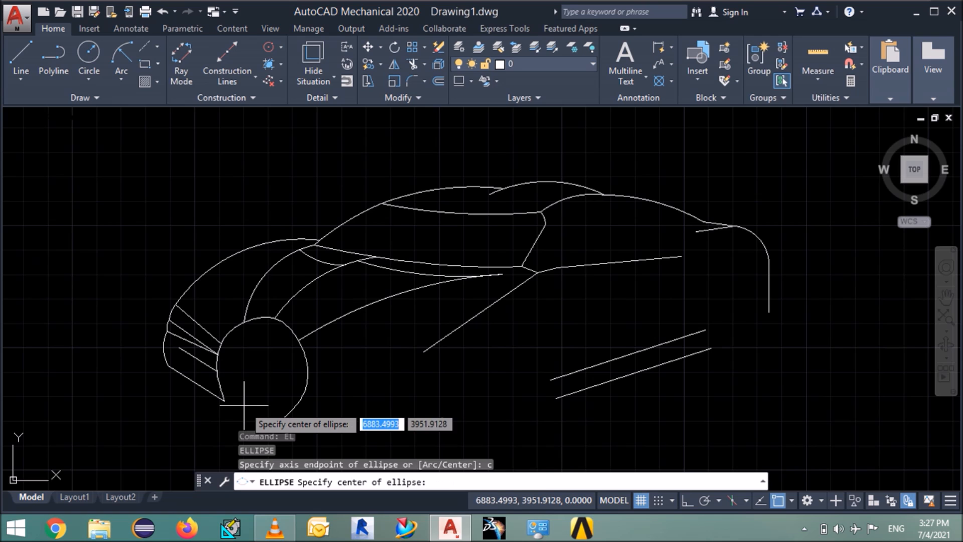
{"action": "left_click", "coordinate": [736, 325]}
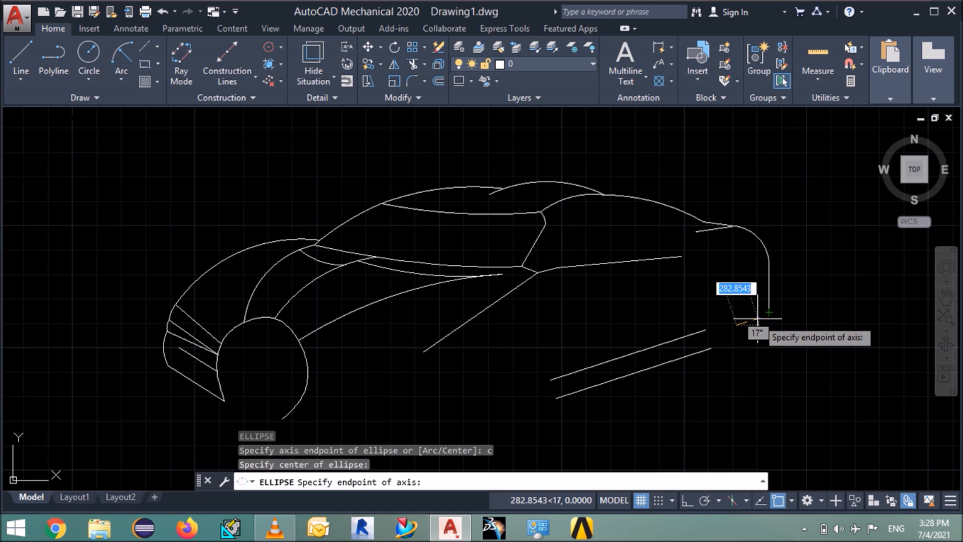
{"action": "left_click", "coordinate": [756, 320]}
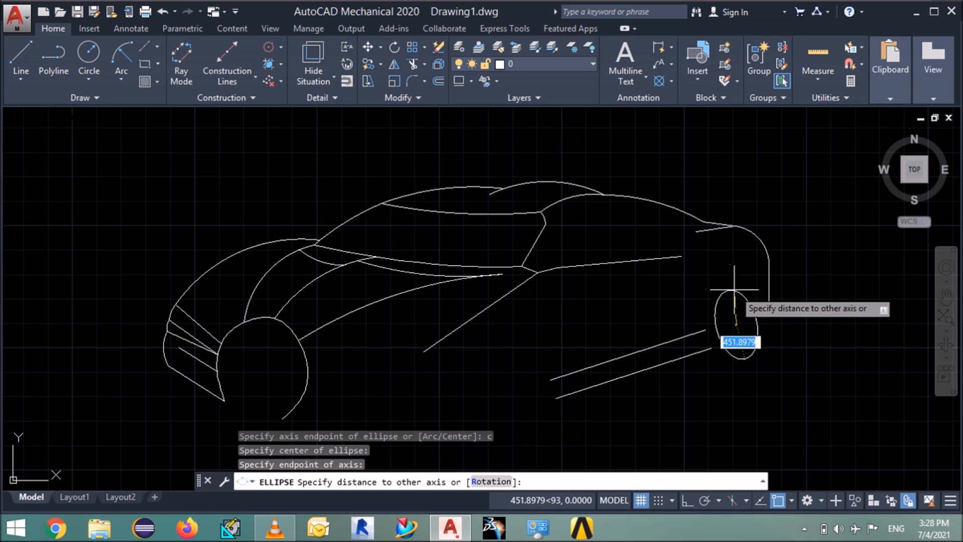
{"action": "left_click", "coordinate": [736, 288]}
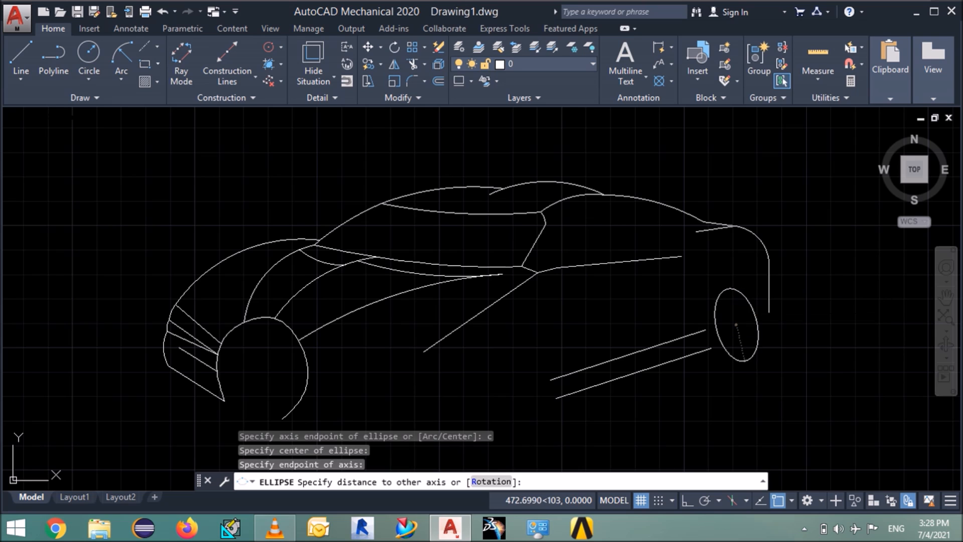
- Rotate the rear wheel ellipse about its centre by about 339° so that it stands nearly upright
{"action": "left_click", "coordinate": [774, 345]}
{"action": "left_click", "coordinate": [726, 383]}
{"action": "type", "text": "ro"}
{"action": "key", "text": "Return"}
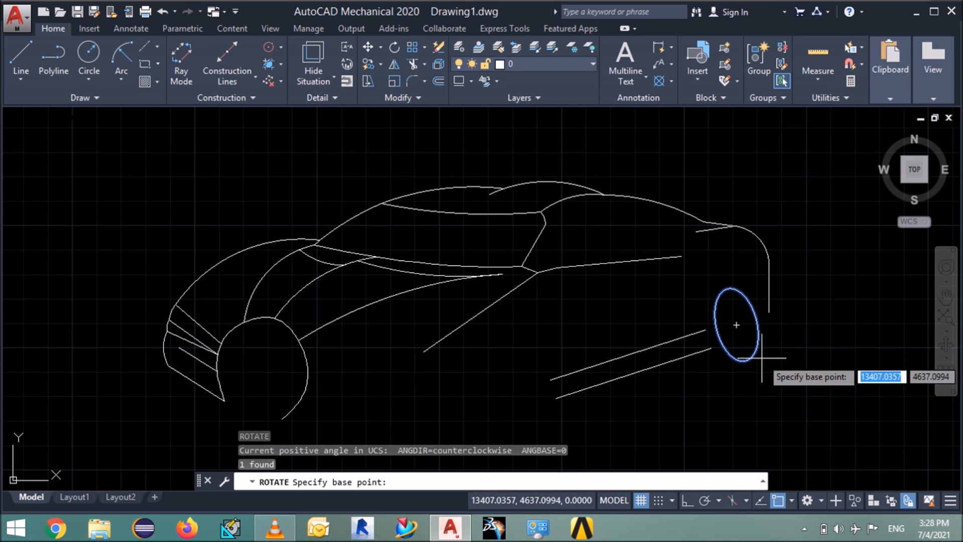
{"action": "left_click", "coordinate": [737, 325]}
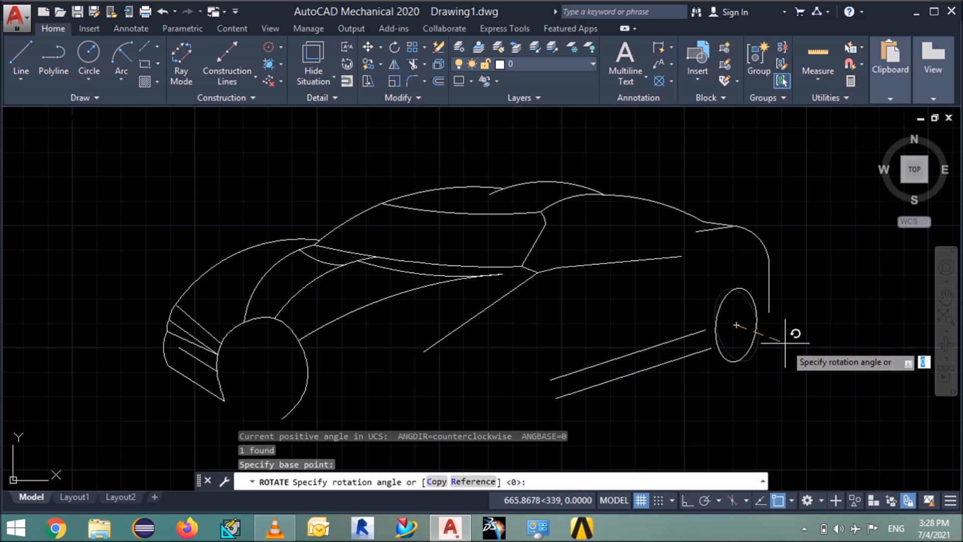
{"action": "left_click", "coordinate": [783, 344]}
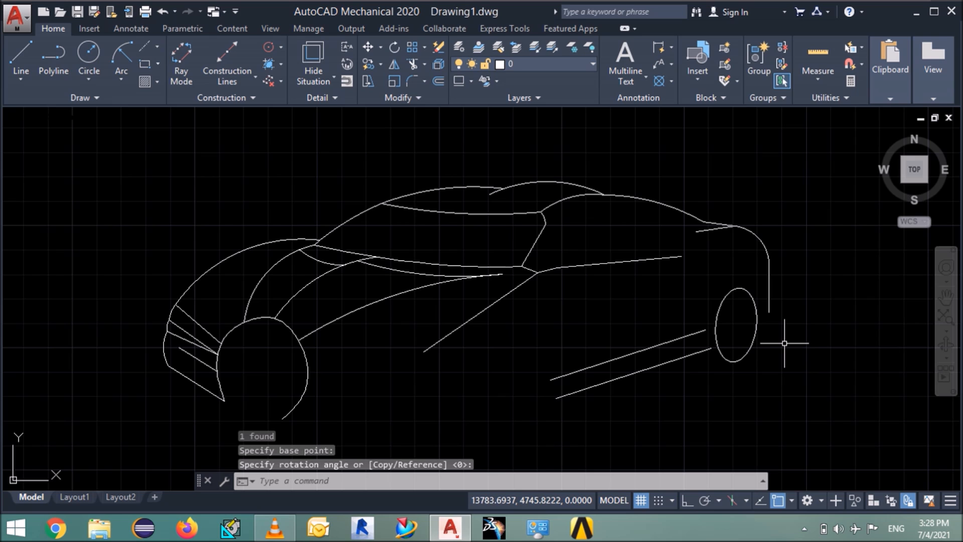
- Draw a line about 325 units long from the lower end of the rear fender edge to the rear wheel ellipse
{"action": "type", "text": "l"}
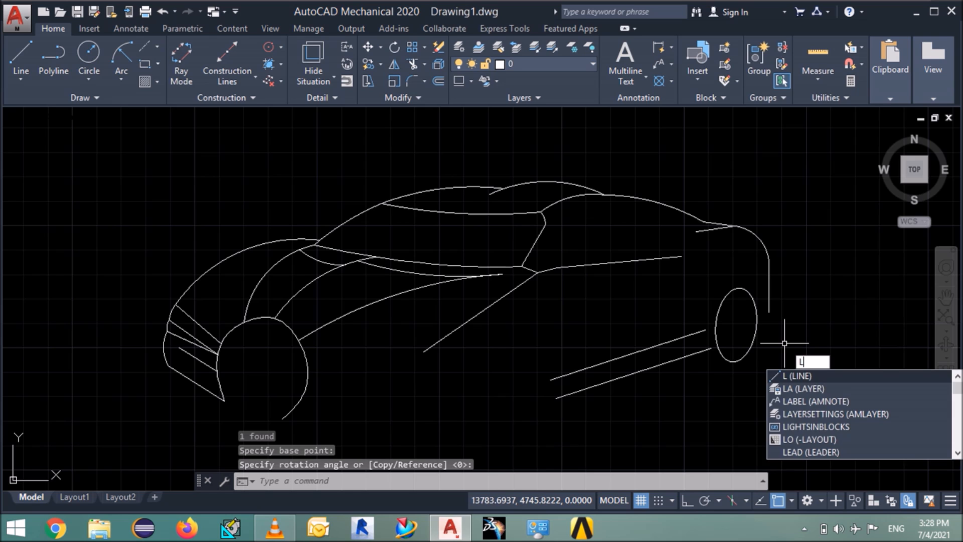
{"action": "key", "text": "Return"}
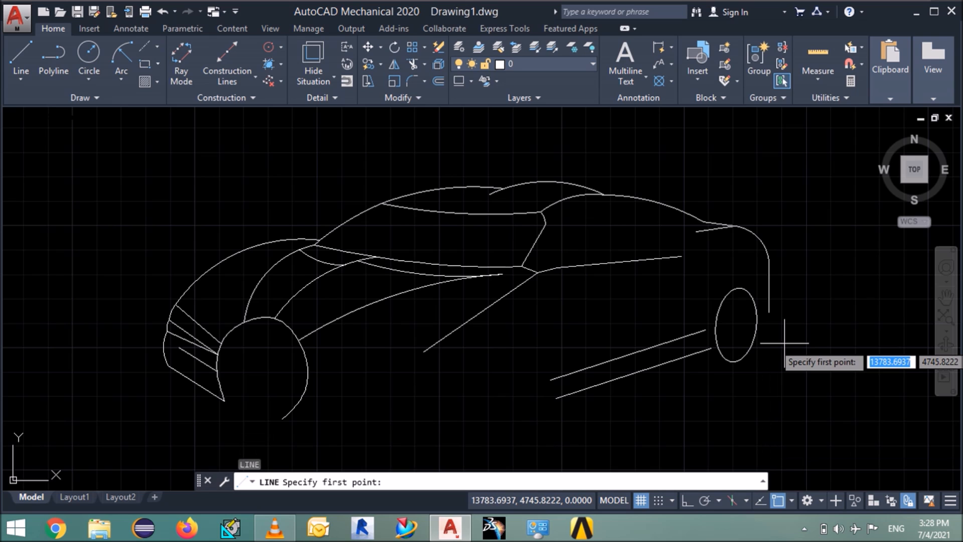
{"action": "left_click", "coordinate": [769, 314]}
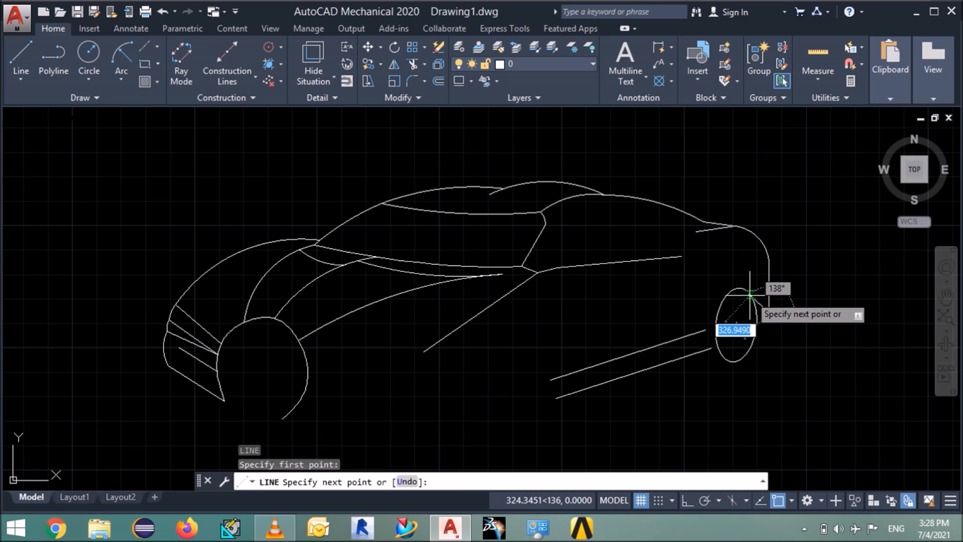
{"action": "left_click", "coordinate": [751, 294]}
{"action": "key", "text": "Return"}
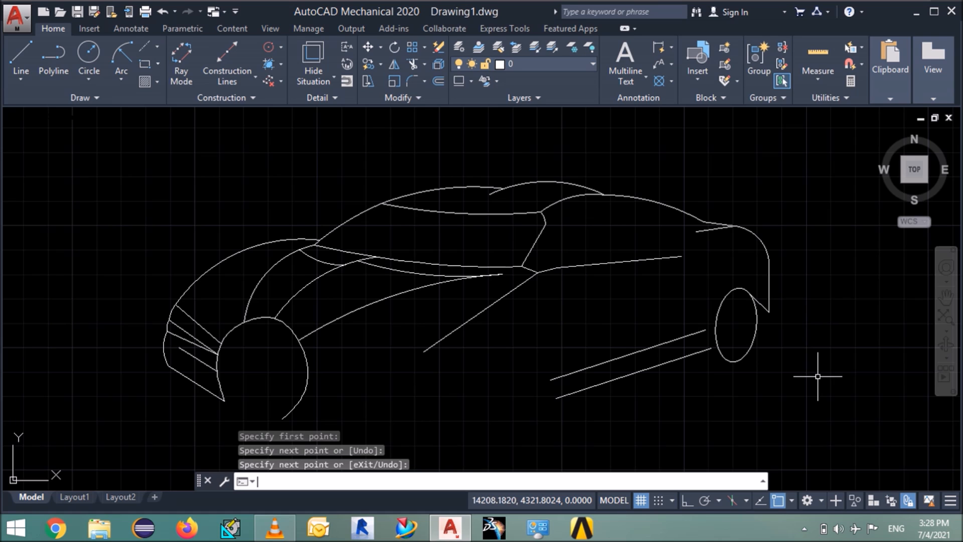
{"action": "type", "text": "offset"}
{"action": "key", "text": "Return"}
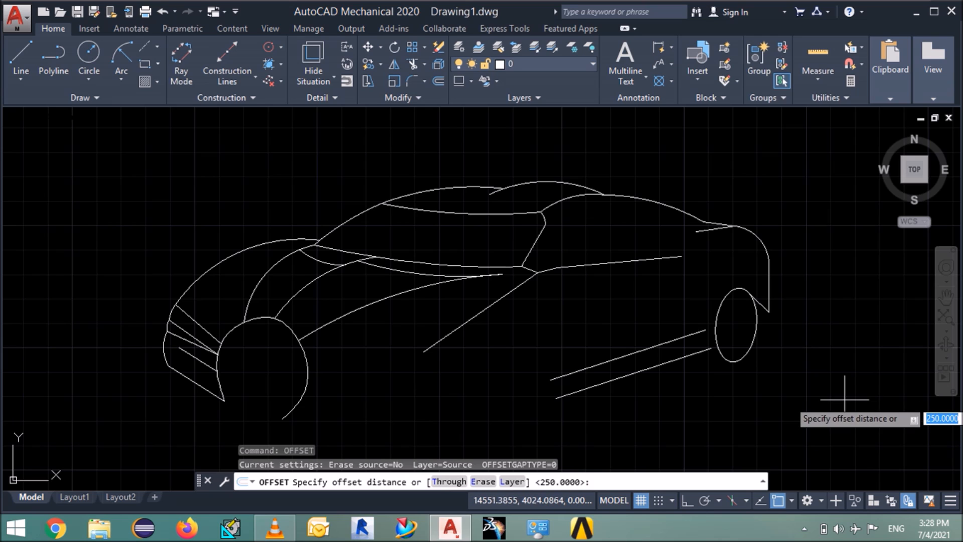
{"action": "key", "text": "Return"}
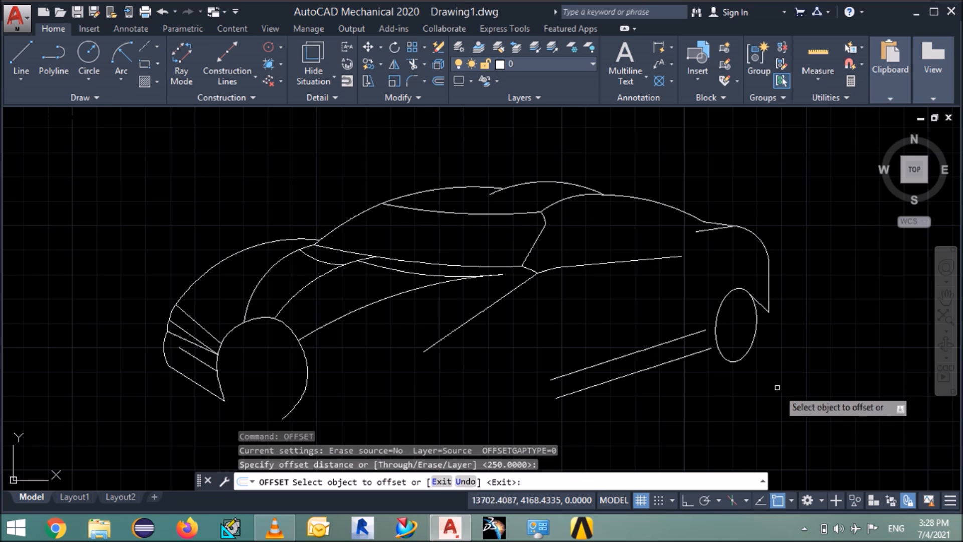
{"action": "left_click", "coordinate": [737, 359]}
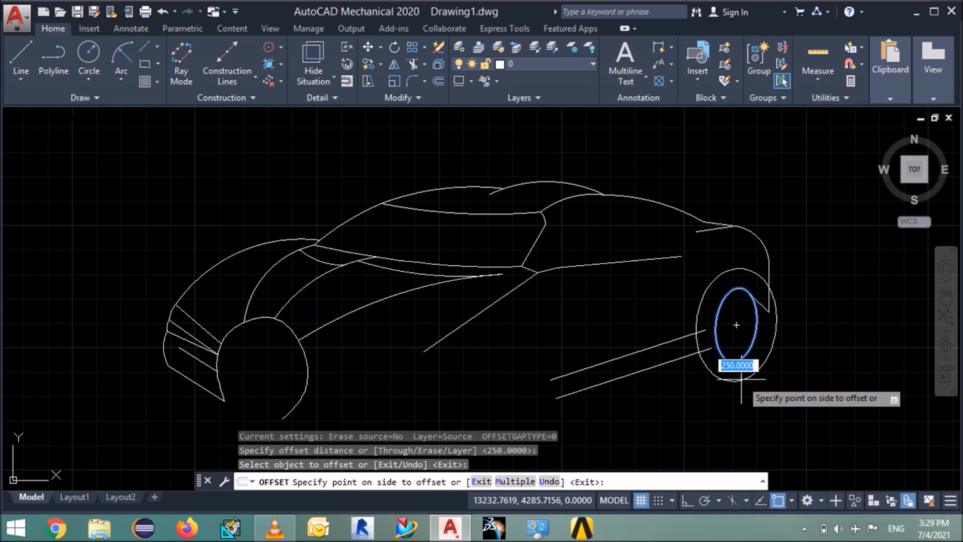
{"action": "key", "text": "Escape"}
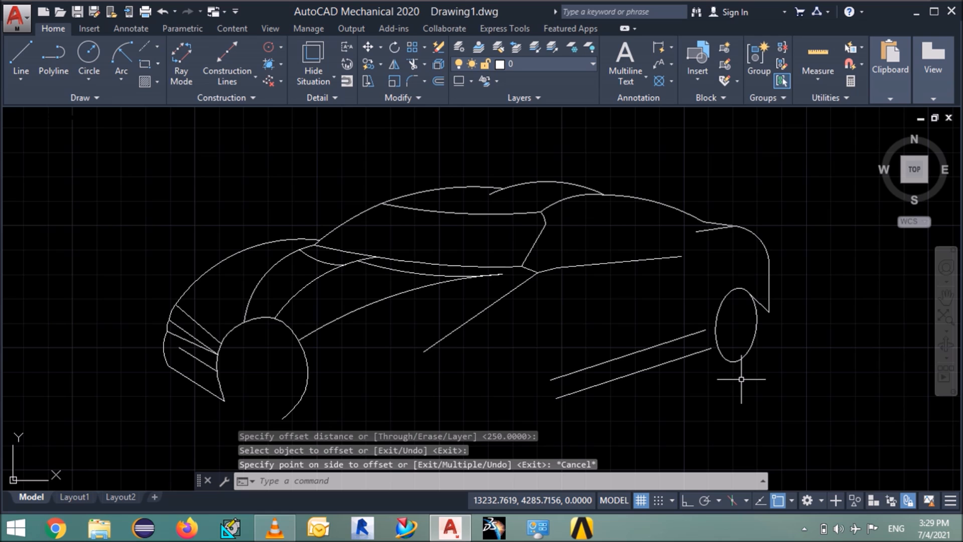
- Offset the rear wheel ellipse 100 units inward to form the rim
{"action": "type", "text": "O"}
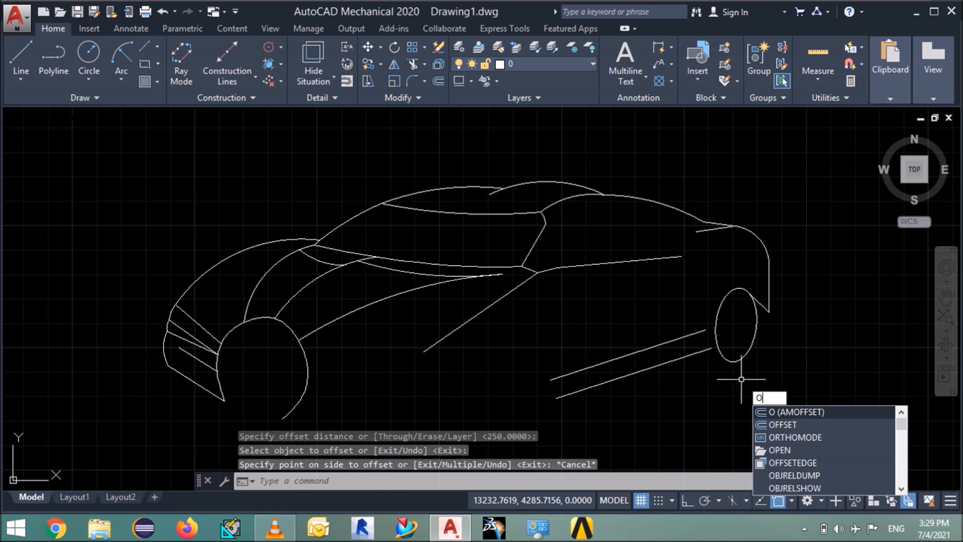
{"action": "type", "text": "ff"}
{"action": "key", "text": "Return"}
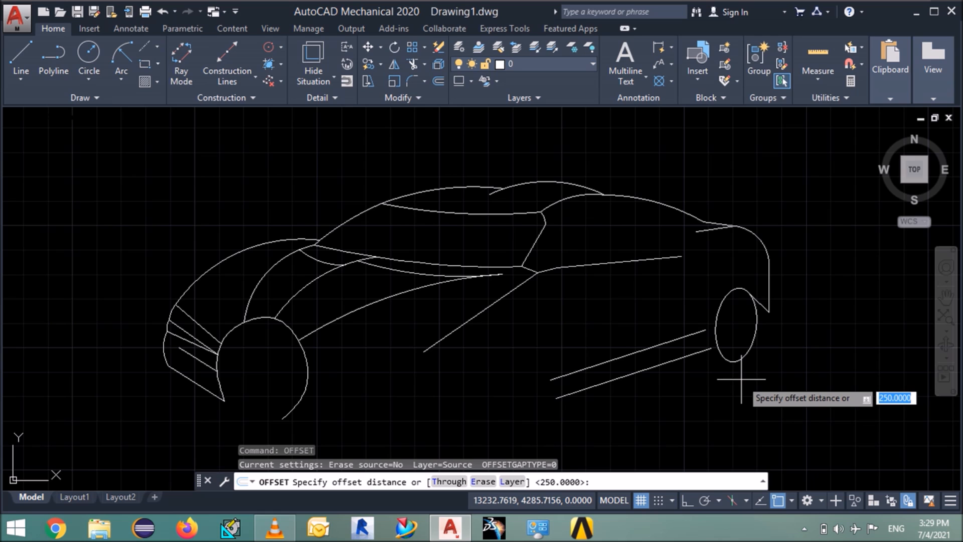
{"action": "type", "text": "100"}
{"action": "key", "text": "Return"}
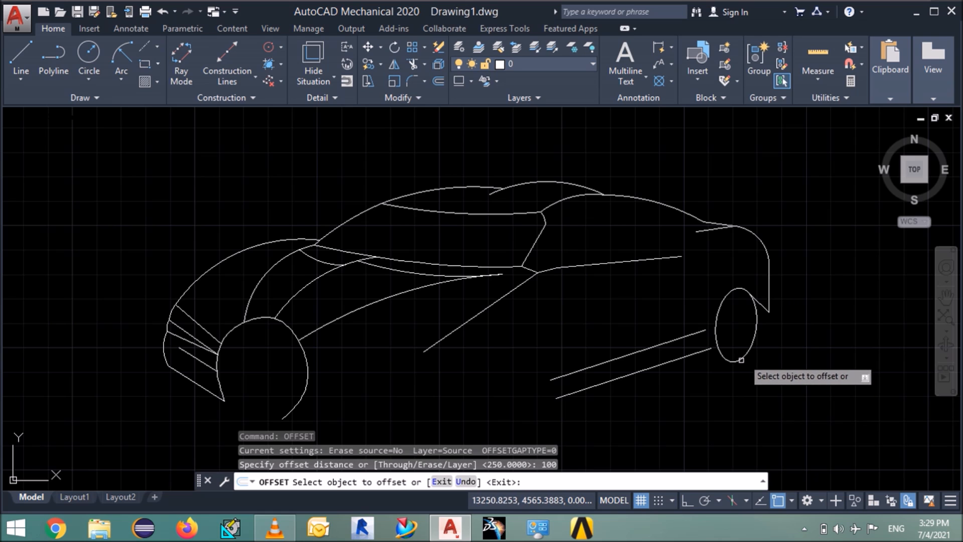
{"action": "left_click", "coordinate": [743, 357]}
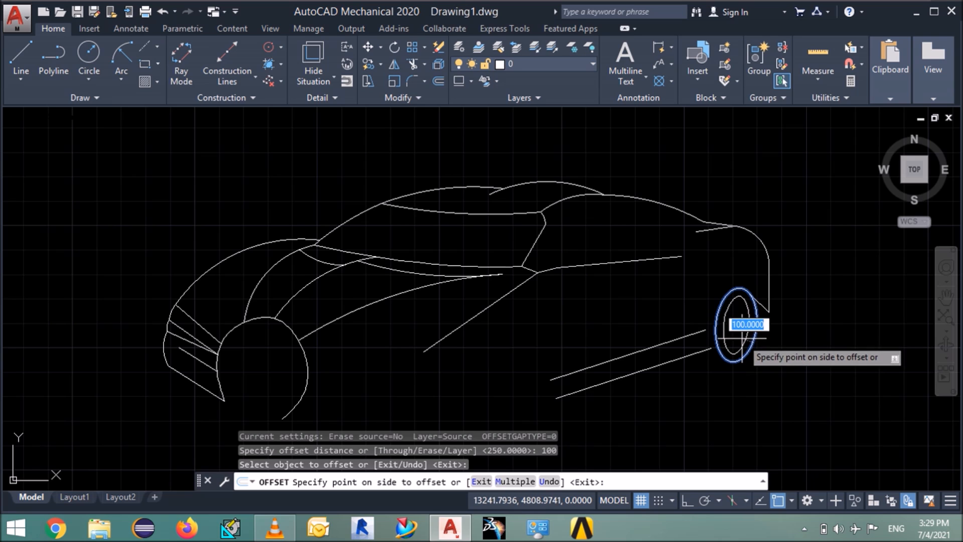
{"action": "left_click", "coordinate": [742, 341]}
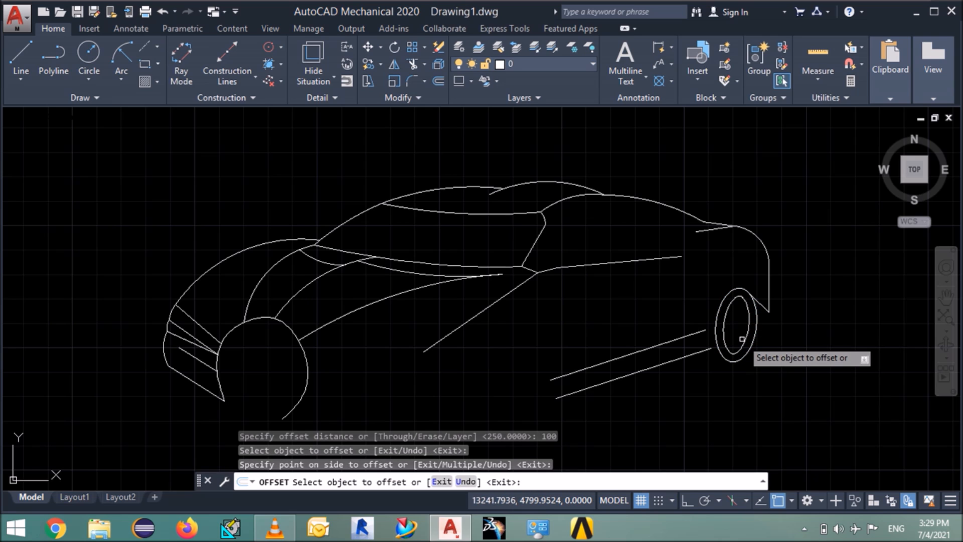
{"action": "key", "text": "Escape"}
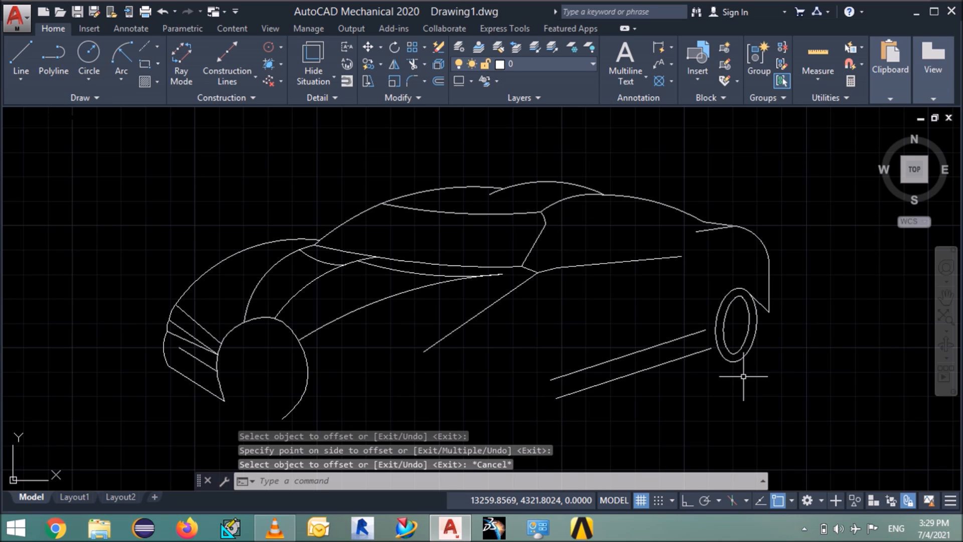
{"action": "type", "text": "ex"}
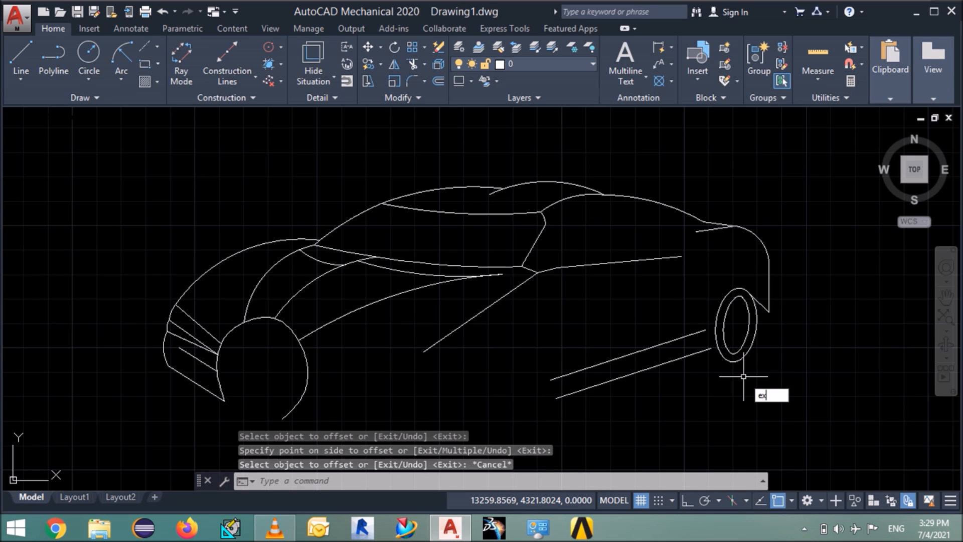
{"action": "key", "text": "Return"}
{"action": "key", "text": "Escape"}
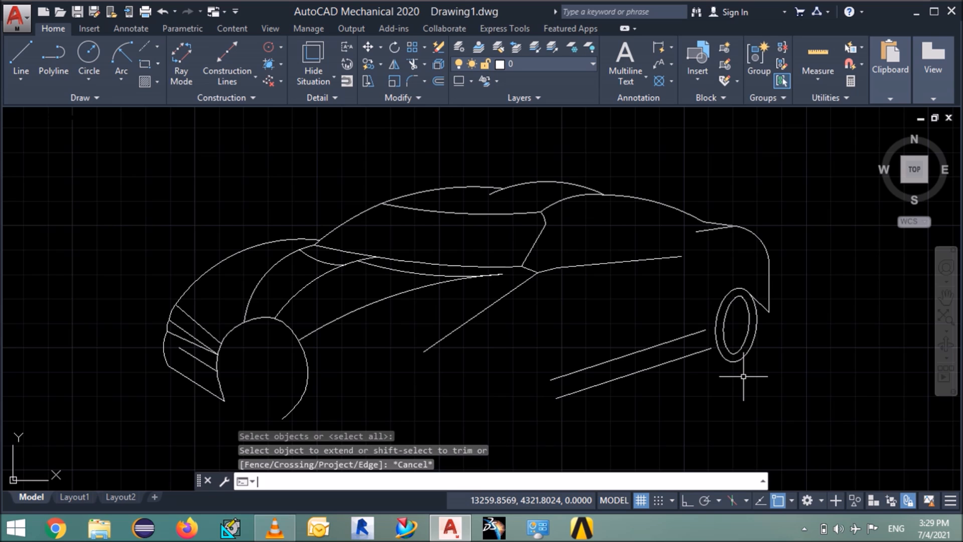
{"action": "type", "text": "L"}
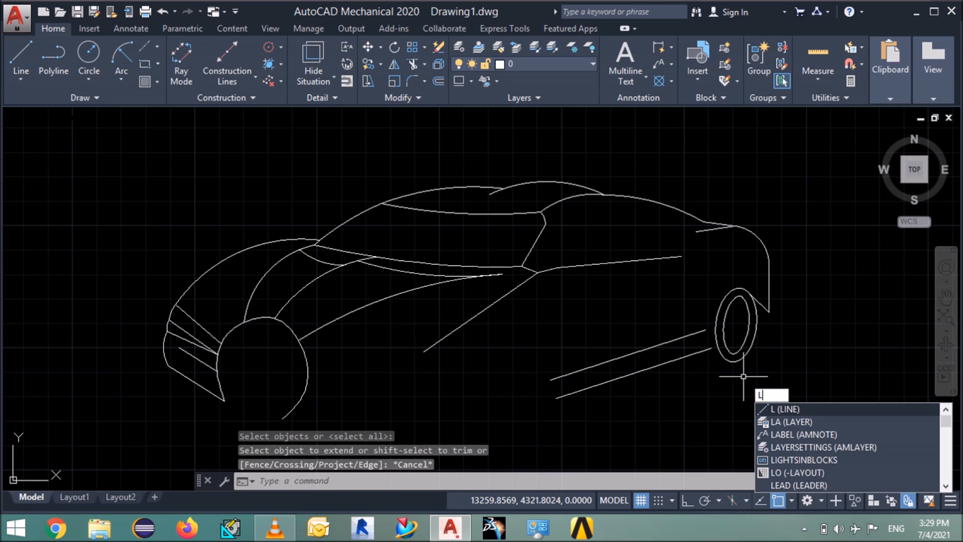
{"action": "key", "text": "Escape"}
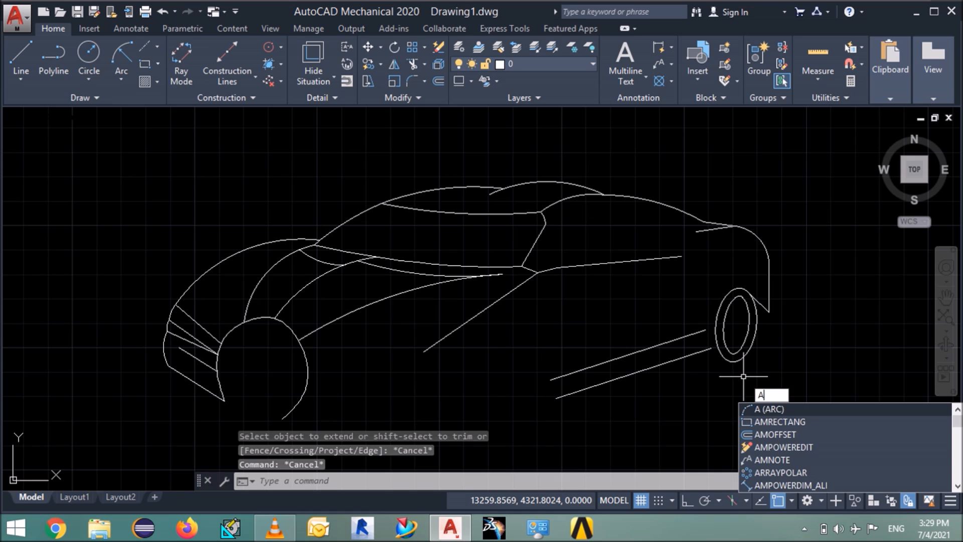
- Draw a three-point arc from the rear wheel ellipse's upper front edge, through the lower sill line near its rear end, ending below it
{"action": "key", "text": "Return"}
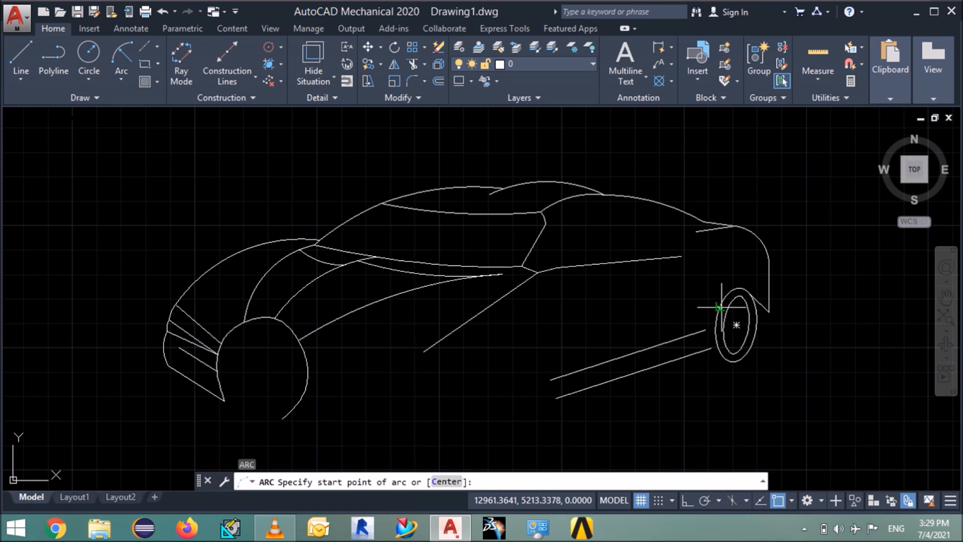
{"action": "left_click", "coordinate": [736, 325]}
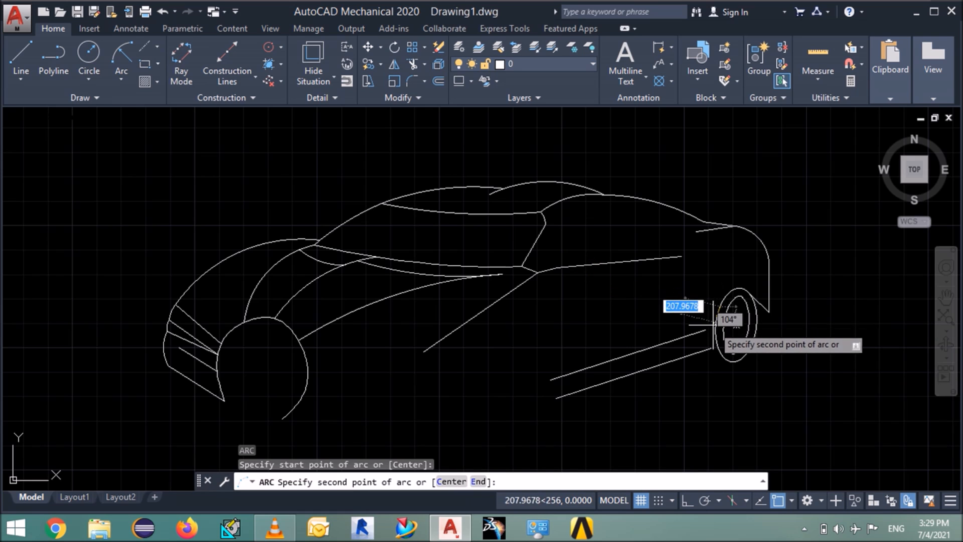
{"action": "left_click", "coordinate": [703, 350]}
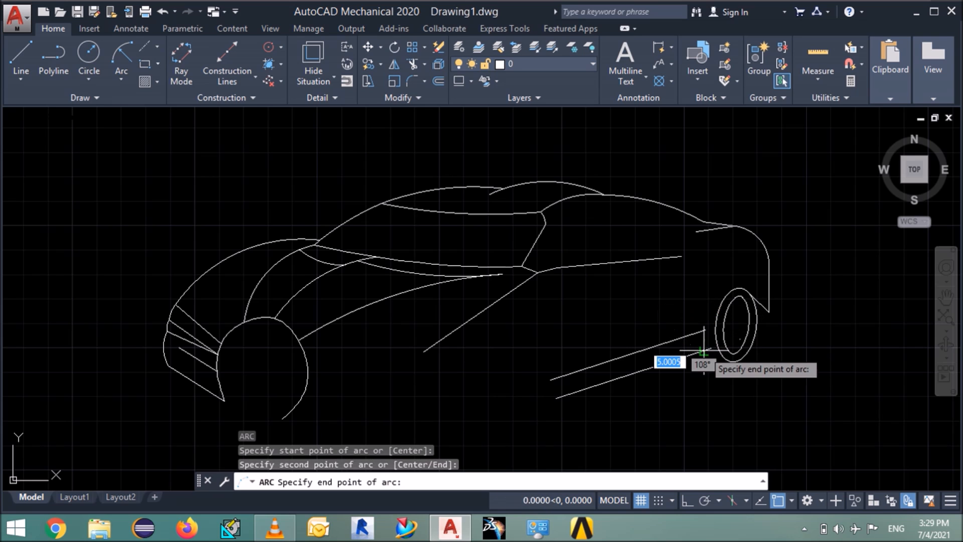
{"action": "left_click", "coordinate": [713, 404]}
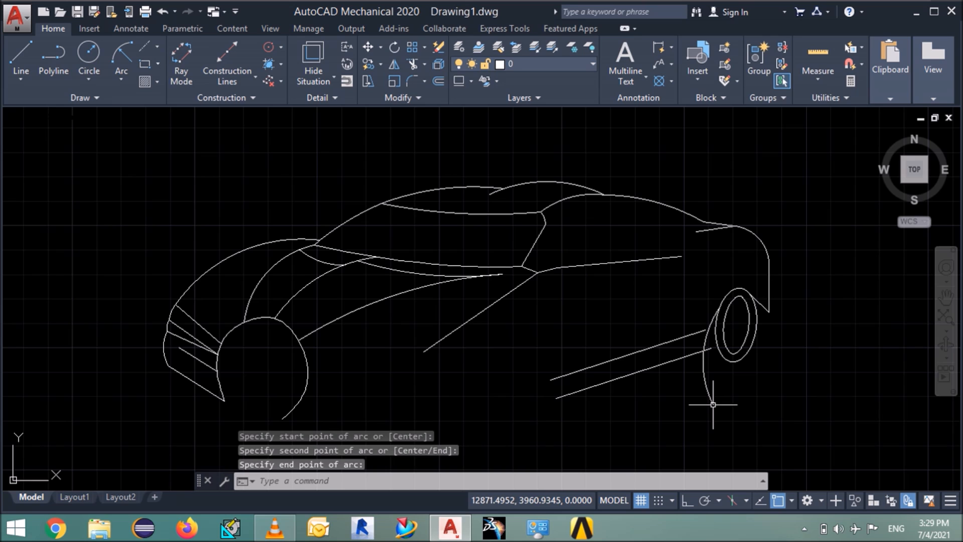
- Trim the lower sill line's overhang behind the wheel arch arc and the part of the arc below that line
{"action": "type", "text": "tr"}
{"action": "key", "text": "Return"}
{"action": "key", "text": "Return"}
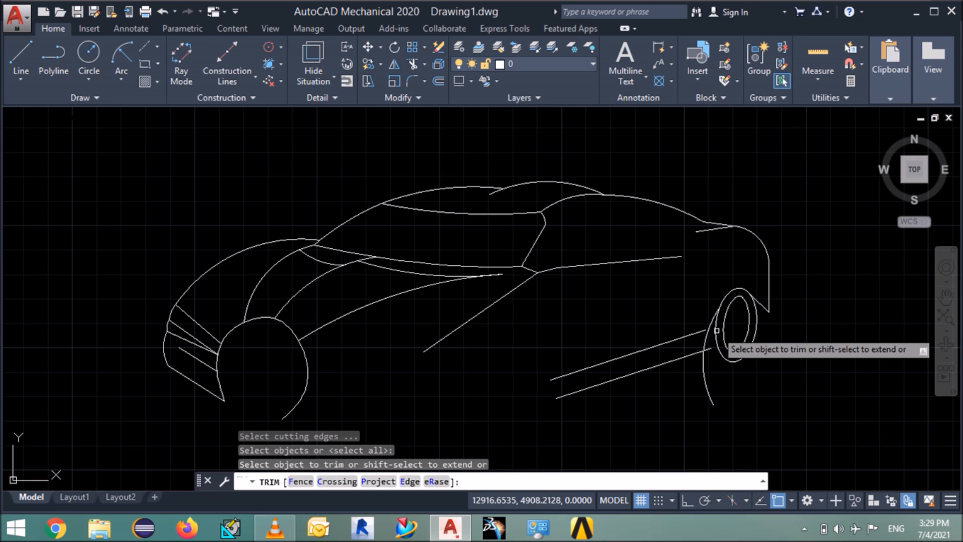
{"action": "left_click", "coordinate": [713, 349]}
{"action": "left_click_drag", "start_coordinate": [706, 380], "coordinate": [683, 388]}
{"action": "key", "text": "Escape"}
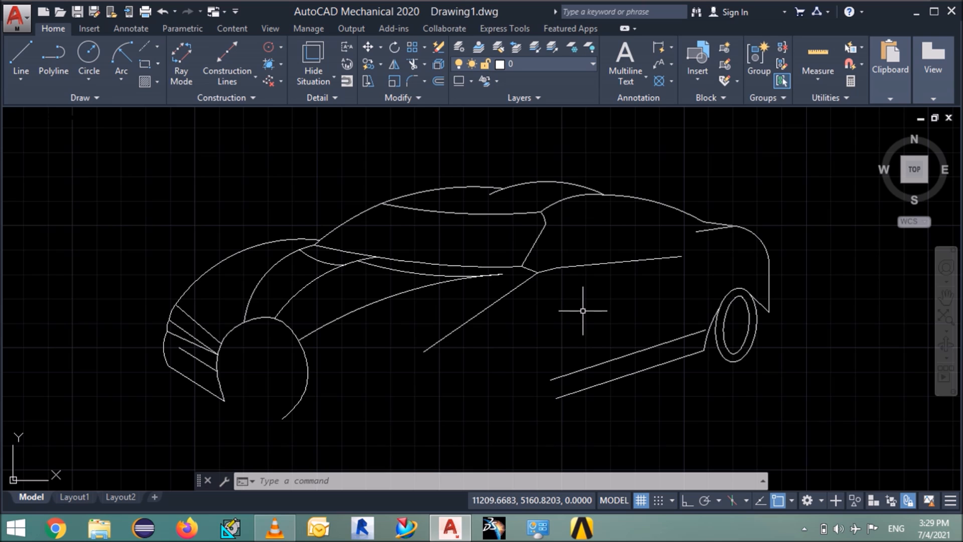
- Draw a door outline spline from the windshield pillar's upper bend, under the roof line, down behind the door and forward above the upper sill line
{"action": "type", "text": "pl"}
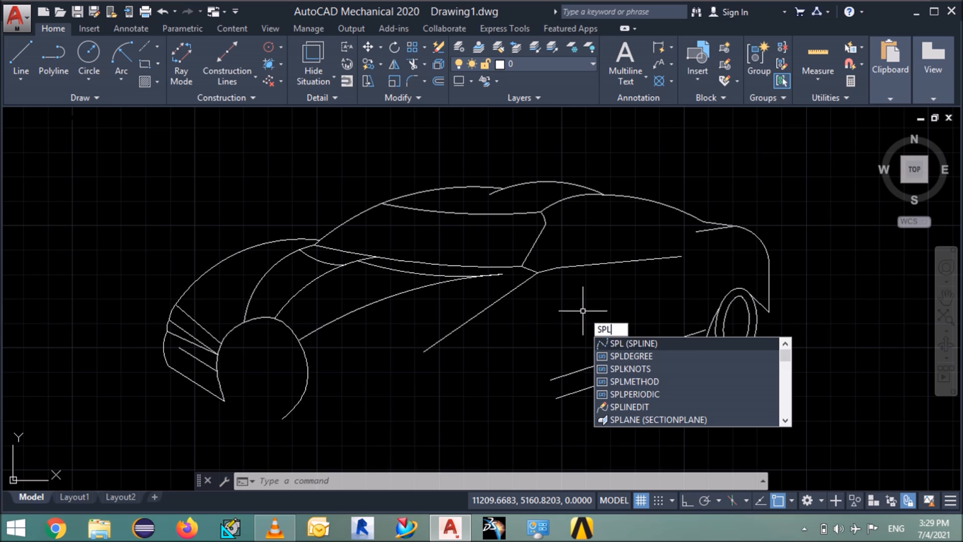
{"action": "key", "text": "Return"}
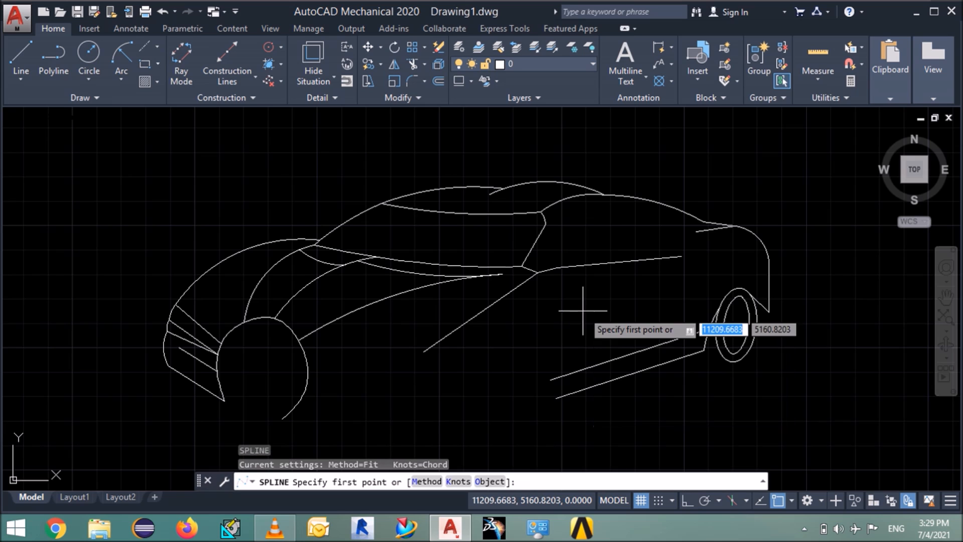
{"action": "left_click", "coordinate": [545, 225]}
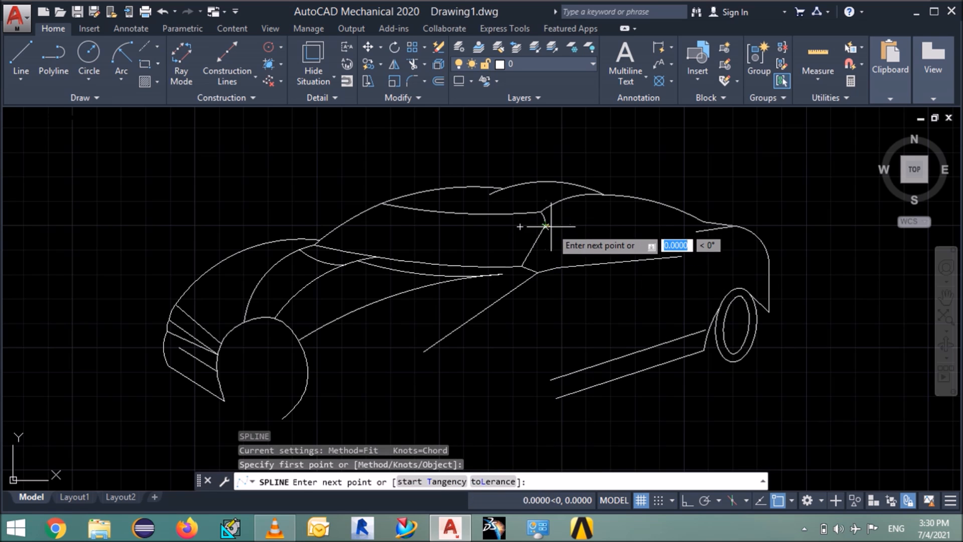
{"action": "left_click", "coordinate": [586, 208]}
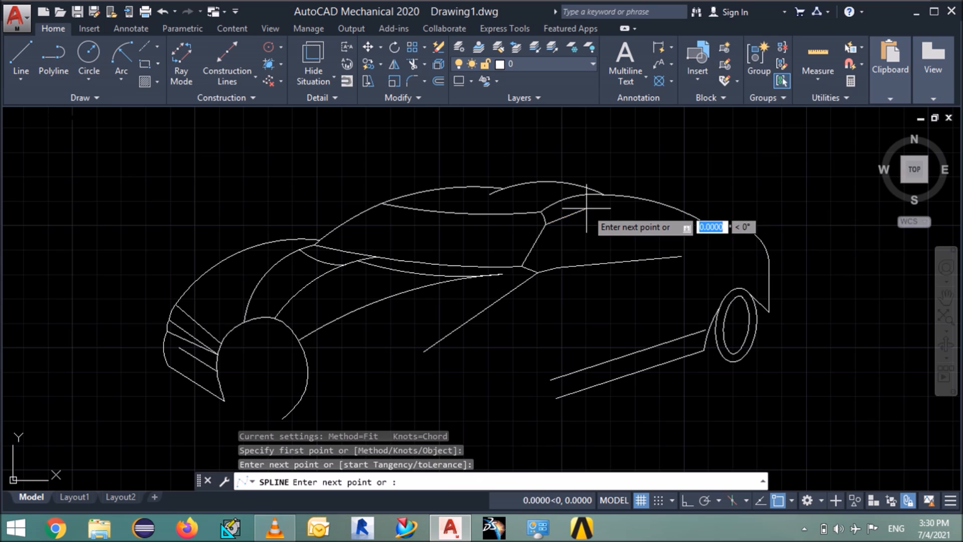
{"action": "left_click", "coordinate": [622, 206]}
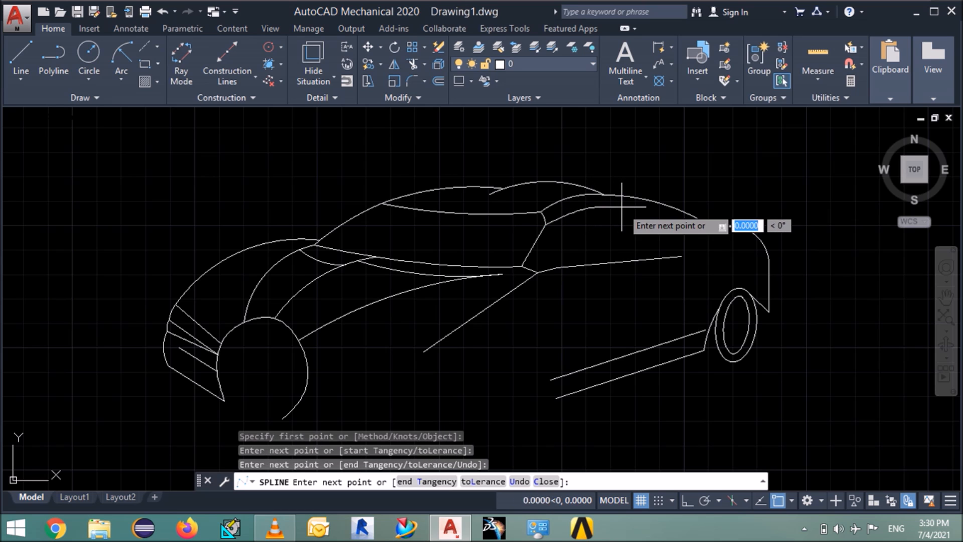
{"action": "left_click", "coordinate": [655, 213]}
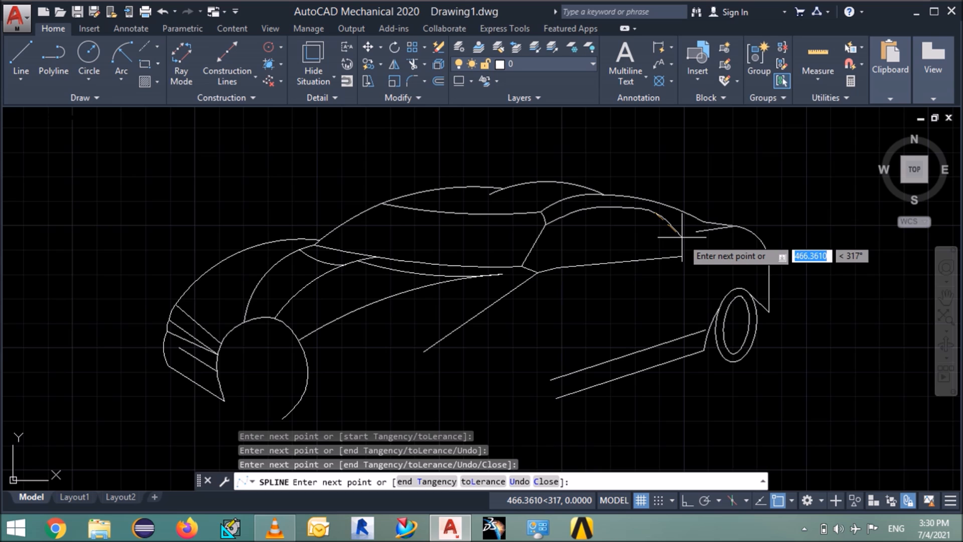
{"action": "left_click", "coordinate": [684, 238]}
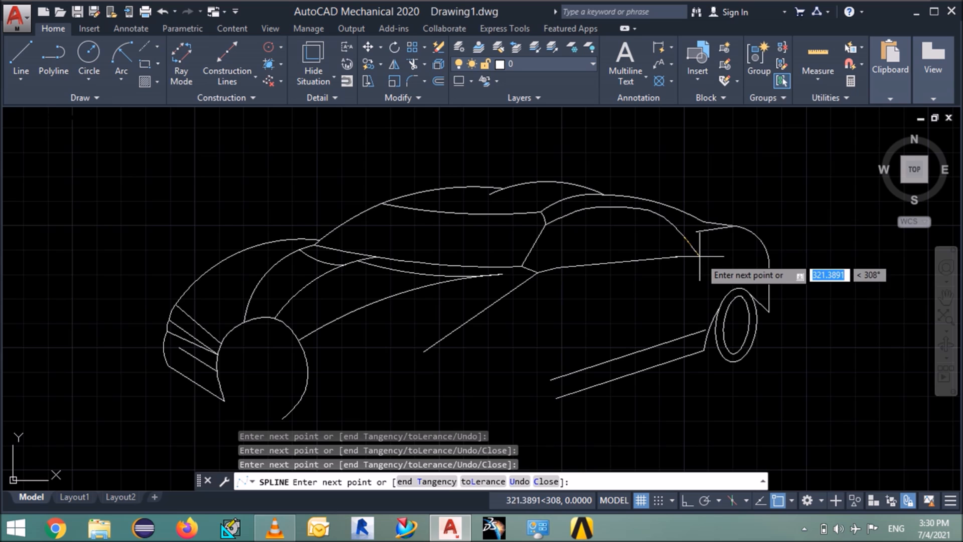
{"action": "left_click", "coordinate": [701, 255]}
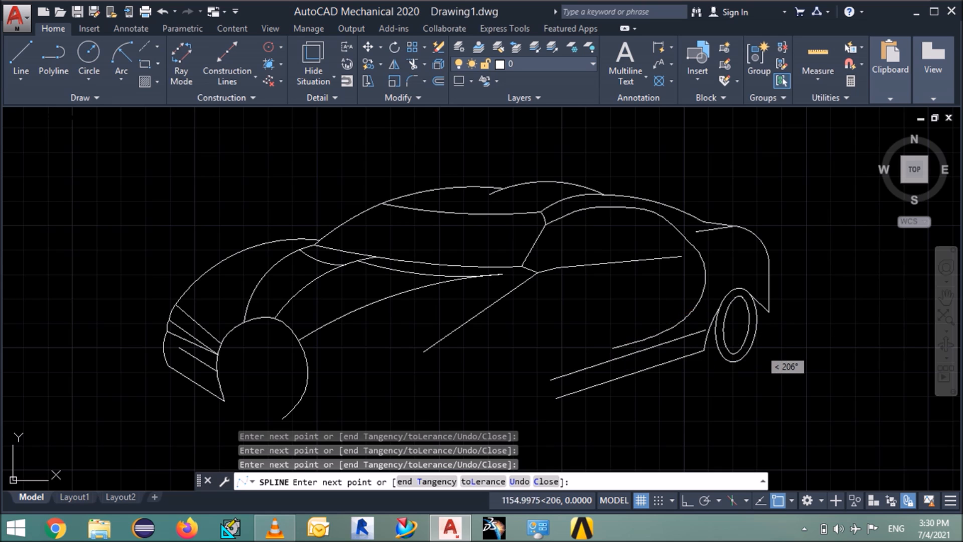
{"action": "left_click", "coordinate": [543, 372]}
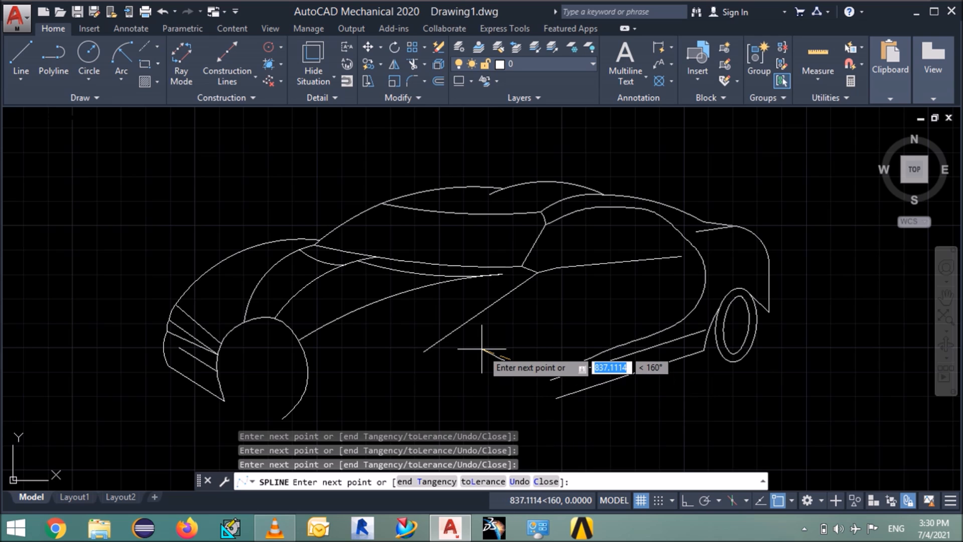
{"action": "key", "text": "Return"}
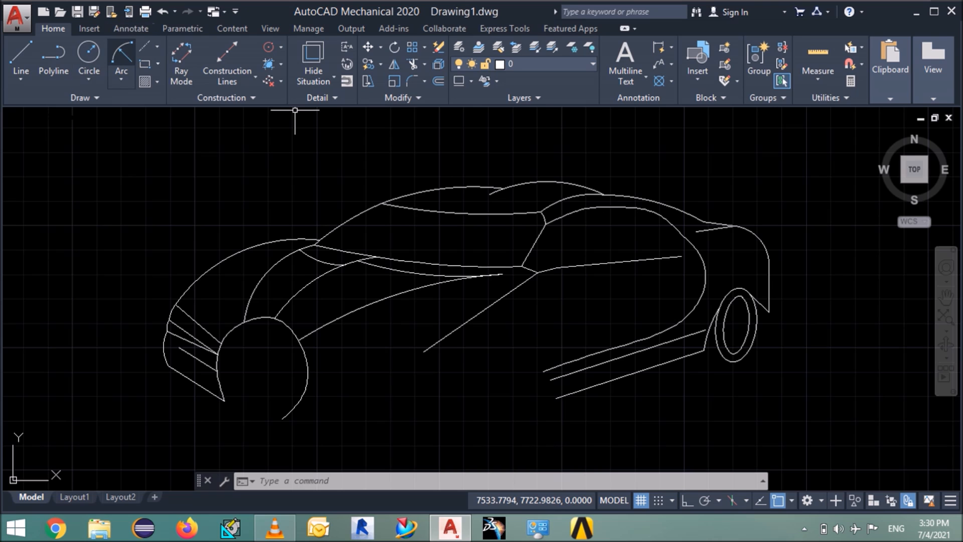
{"action": "left_click", "coordinate": [122, 55]}
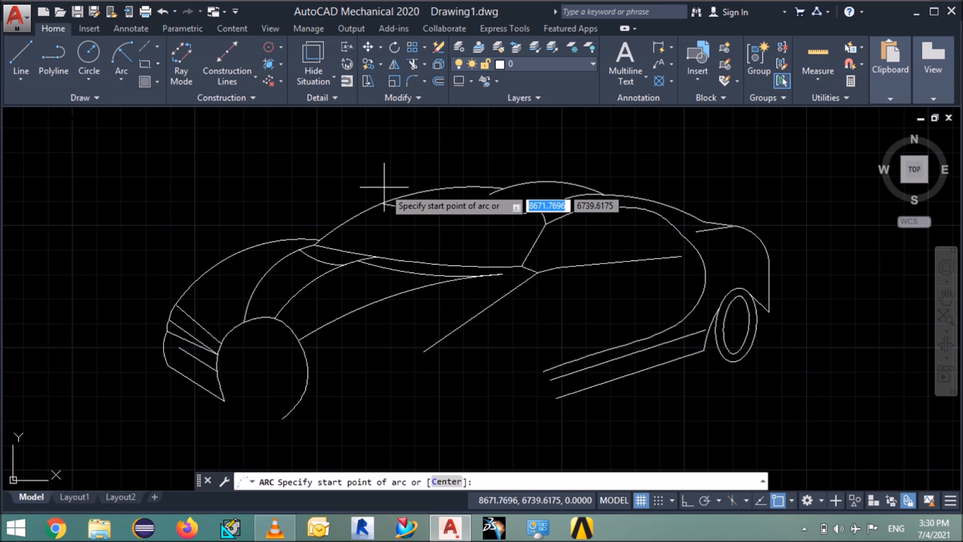
{"action": "left_click", "coordinate": [681, 257]}
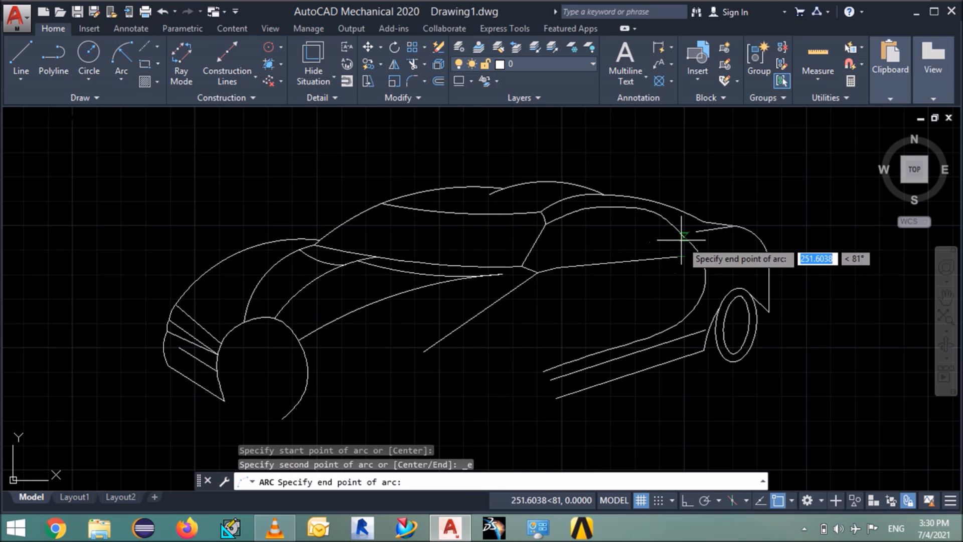
{"action": "left_click", "coordinate": [682, 234]}
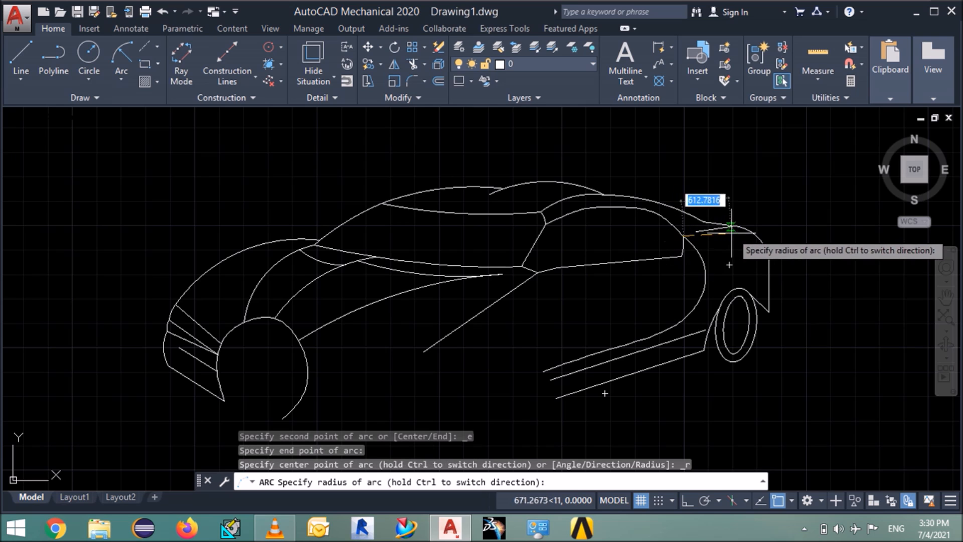
{"action": "key", "text": "Escape"}
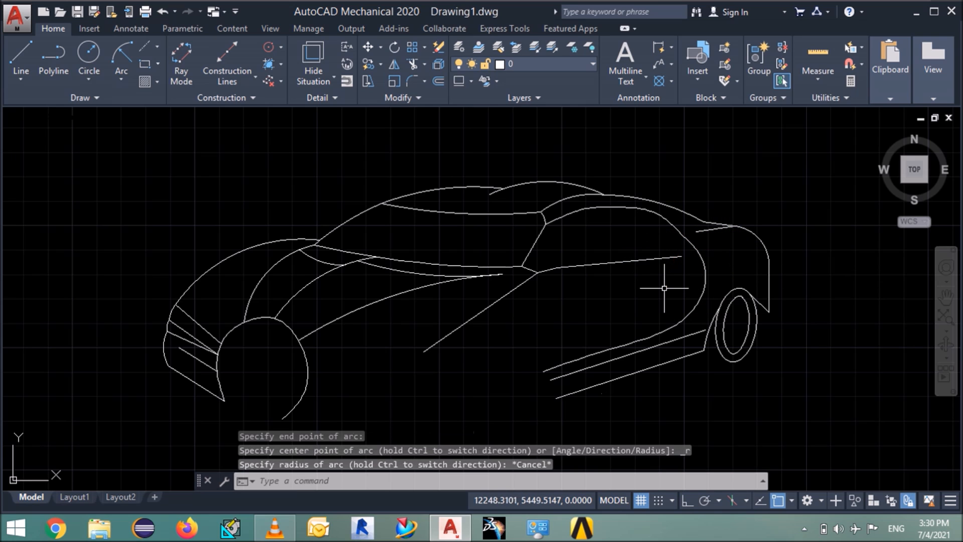
- Draw a small three-point arc from the window base line's rear end, curving up across the door outline and ending behind it
{"action": "type", "text": "a"}
{"action": "key", "text": "Return"}
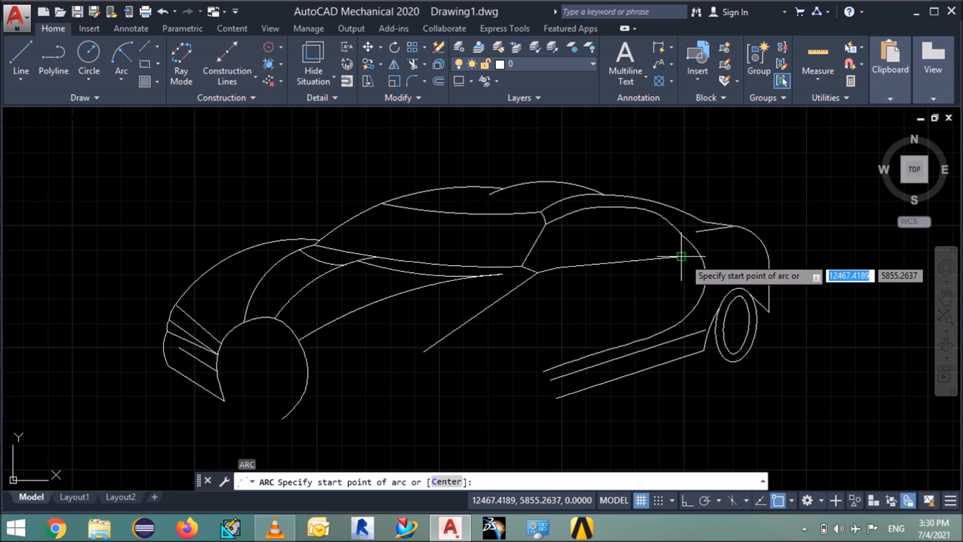
{"action": "left_click", "coordinate": [682, 257]}
{"action": "left_click", "coordinate": [686, 241]}
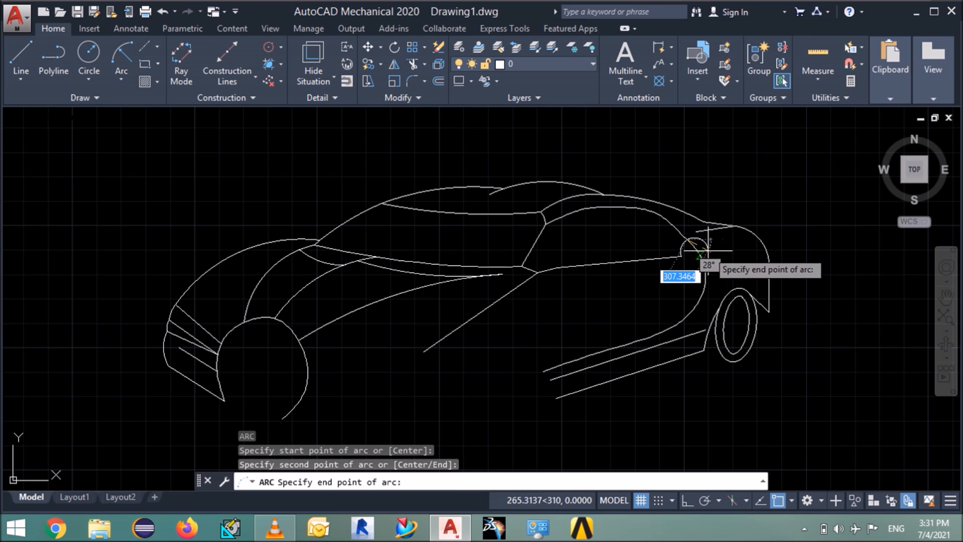
{"action": "left_click", "coordinate": [711, 247]}
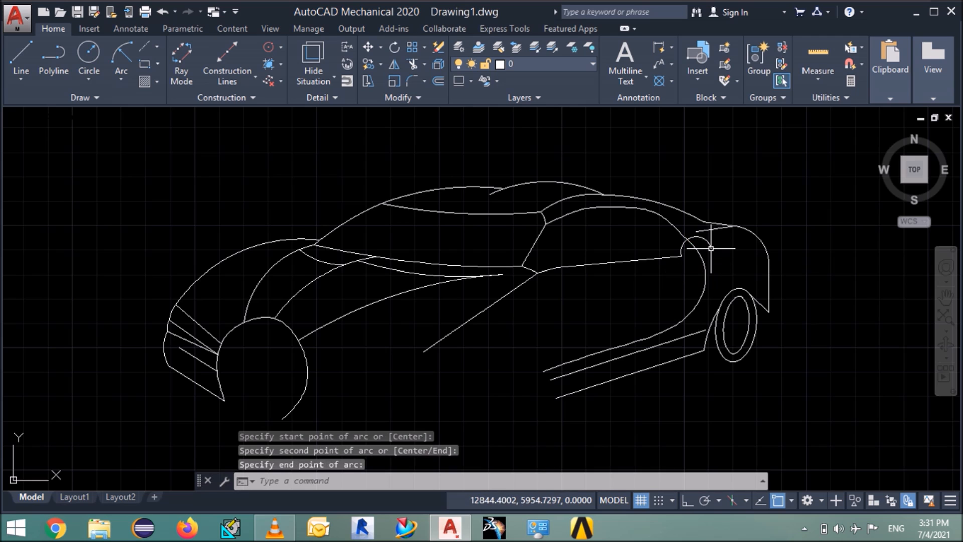
- Trim the part of the small arc that extends behind the door outline
{"action": "key", "text": "Return"}
{"action": "key", "text": "Return"}
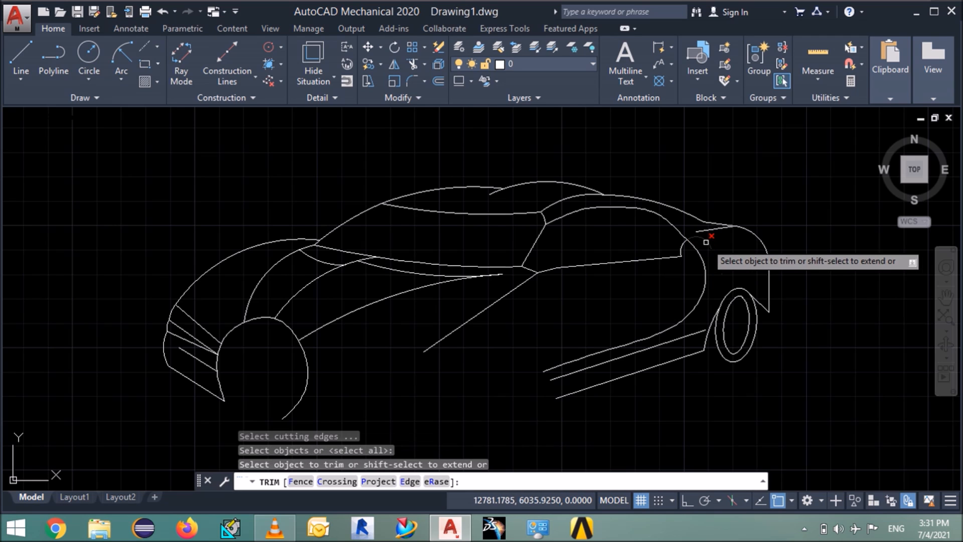
{"action": "left_click", "coordinate": [709, 245]}
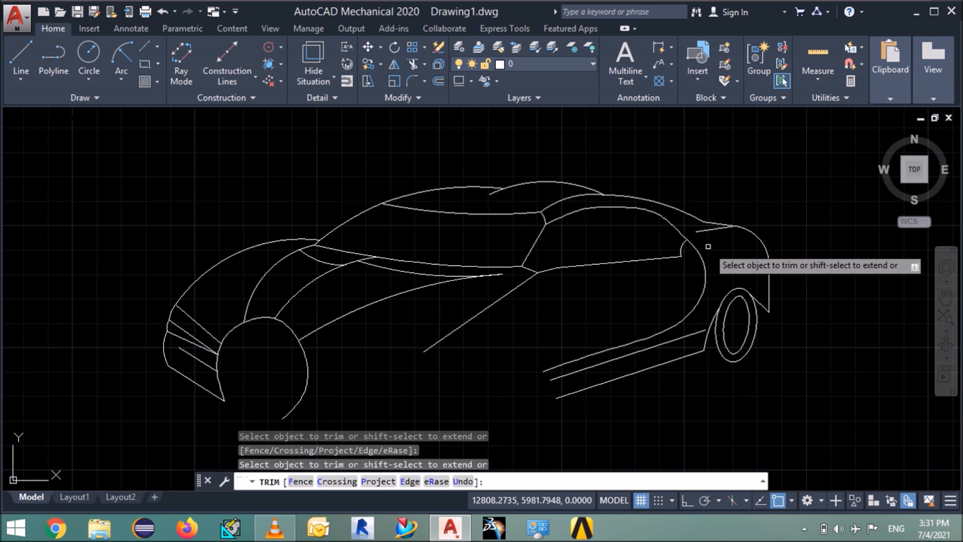
{"action": "key", "text": "Escape"}
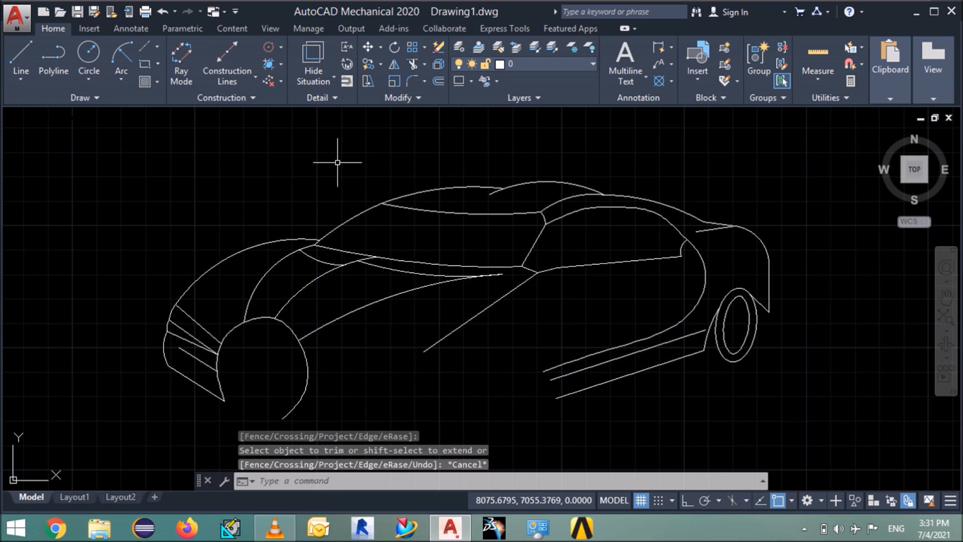
- Draw a four-point S-shaped spline from the window base line's rear end down to the door outline's lower rear curve
{"action": "type", "text": "spl"}
{"action": "key", "text": "Return"}
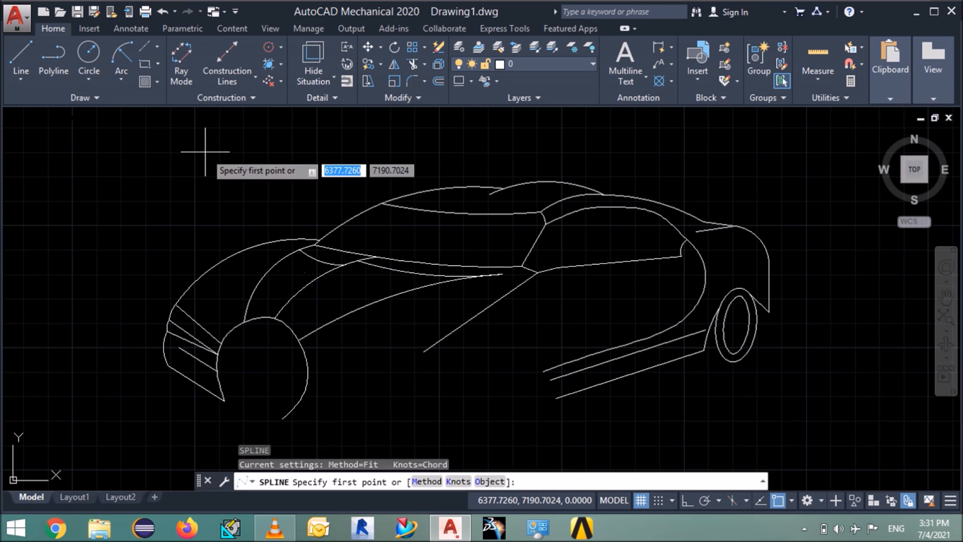
{"action": "left_click", "coordinate": [682, 258]}
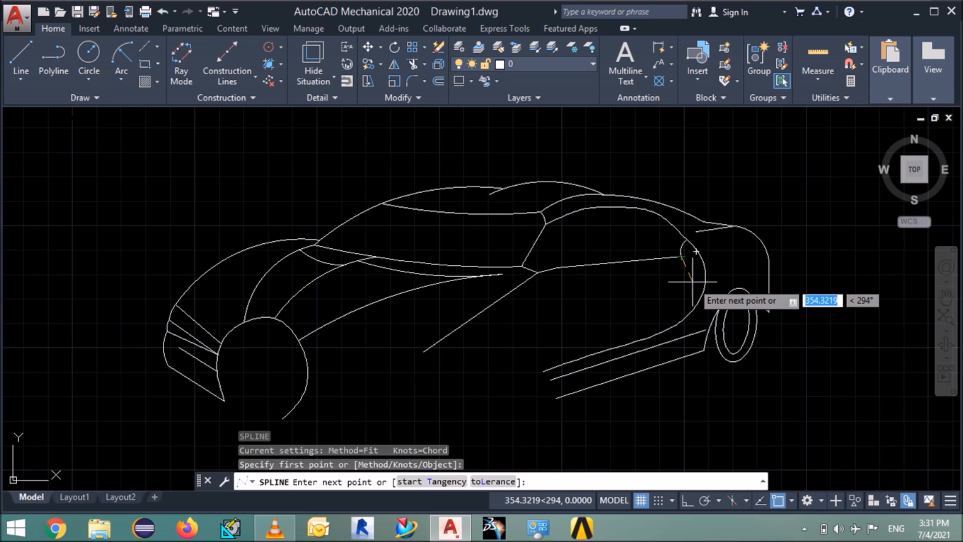
{"action": "left_click", "coordinate": [693, 281]}
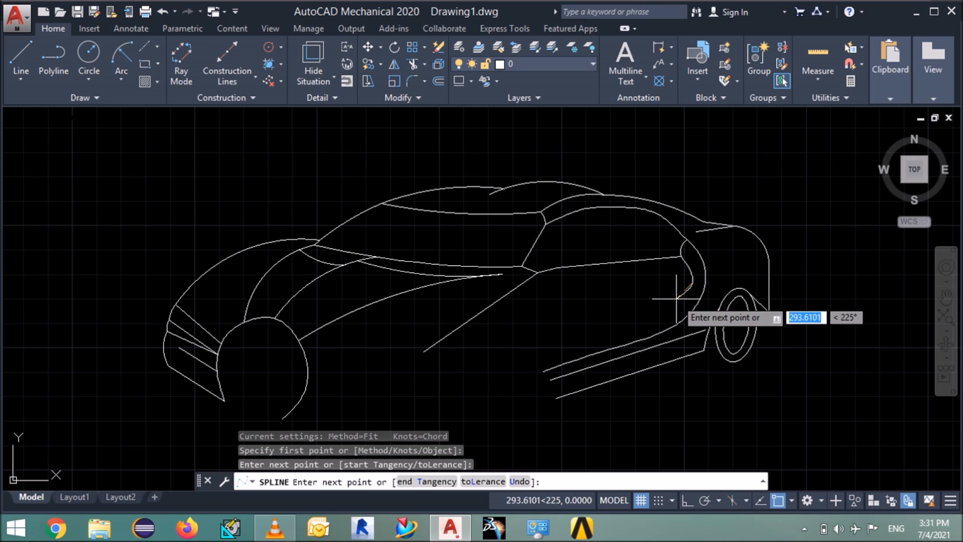
{"action": "left_click", "coordinate": [676, 300]}
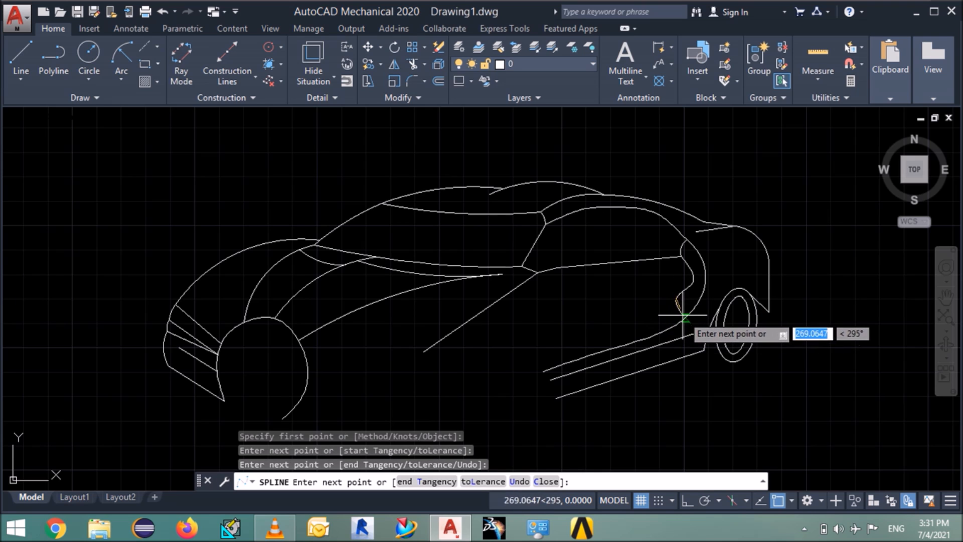
{"action": "left_click", "coordinate": [681, 319]}
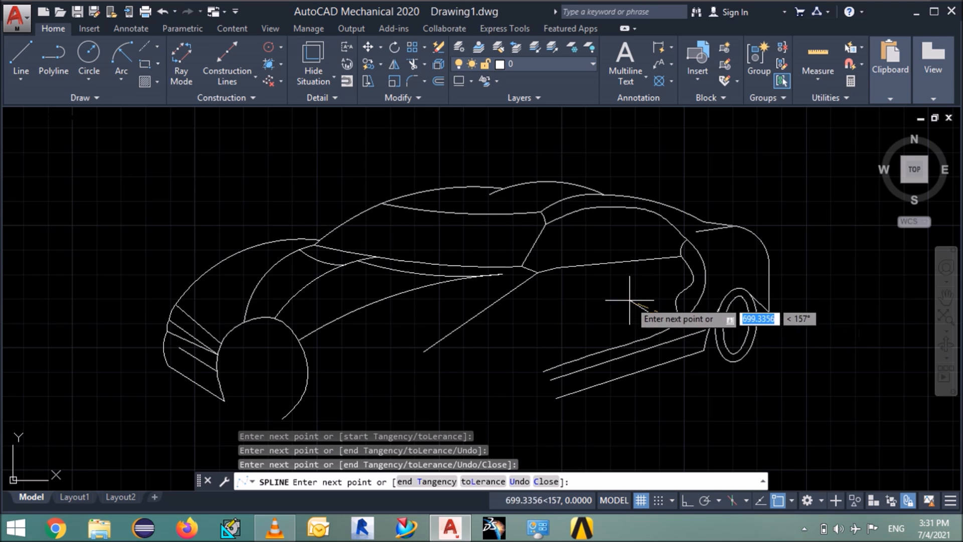
{"action": "key", "text": "Return"}
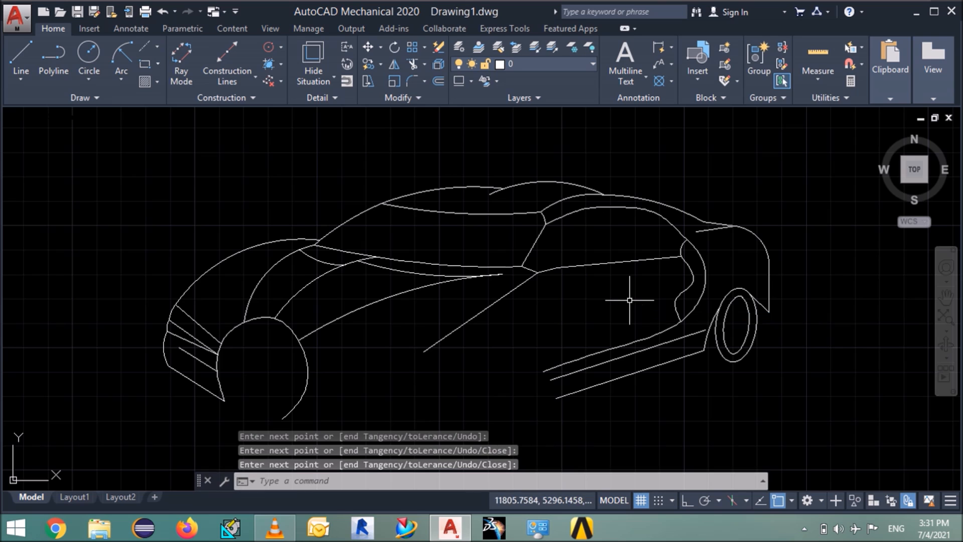
- Reshape the S-shaped spline by moving its second fit point slightly up and forward, keeping it inside the door outline
{"action": "left_click", "coordinate": [693, 283]}
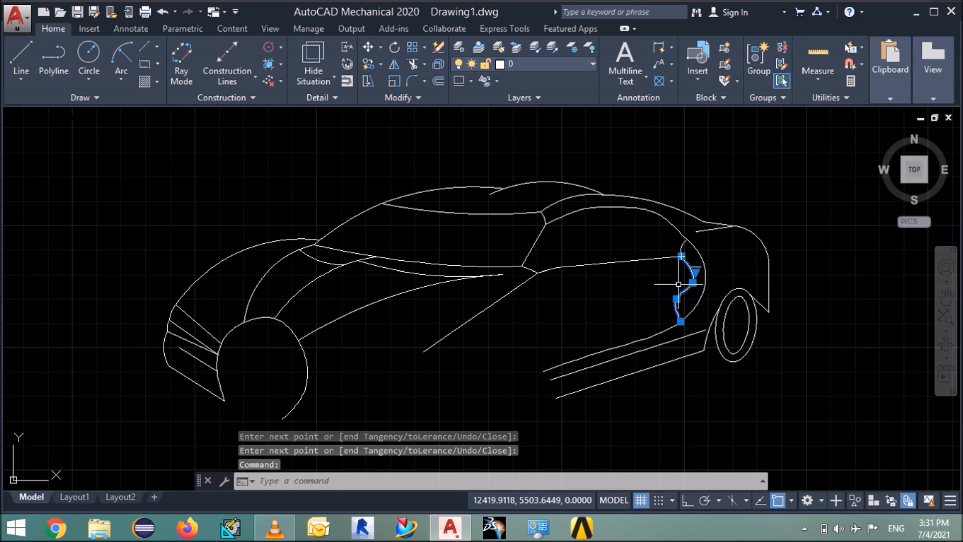
{"action": "left_click", "coordinate": [693, 283]}
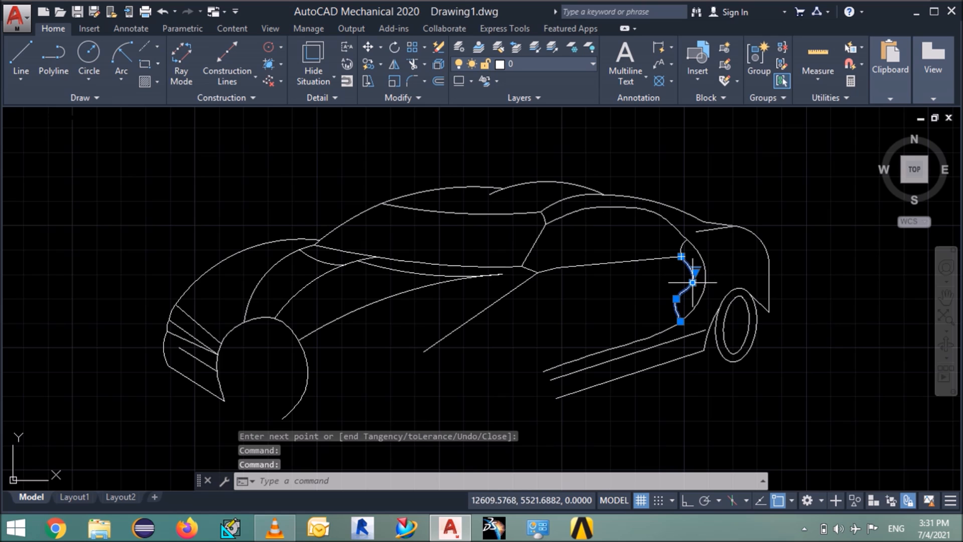
{"action": "left_click", "coordinate": [693, 283]}
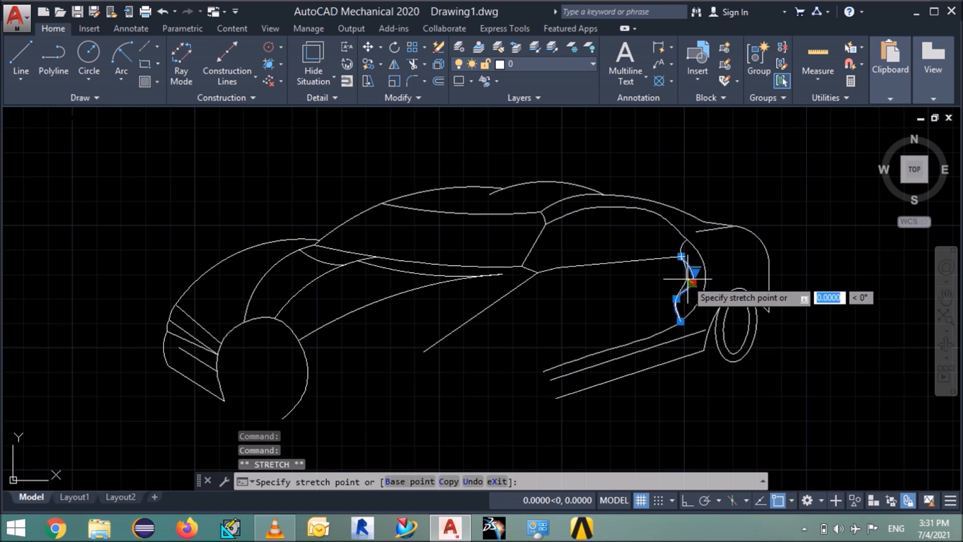
{"action": "left_click", "coordinate": [721, 277]}
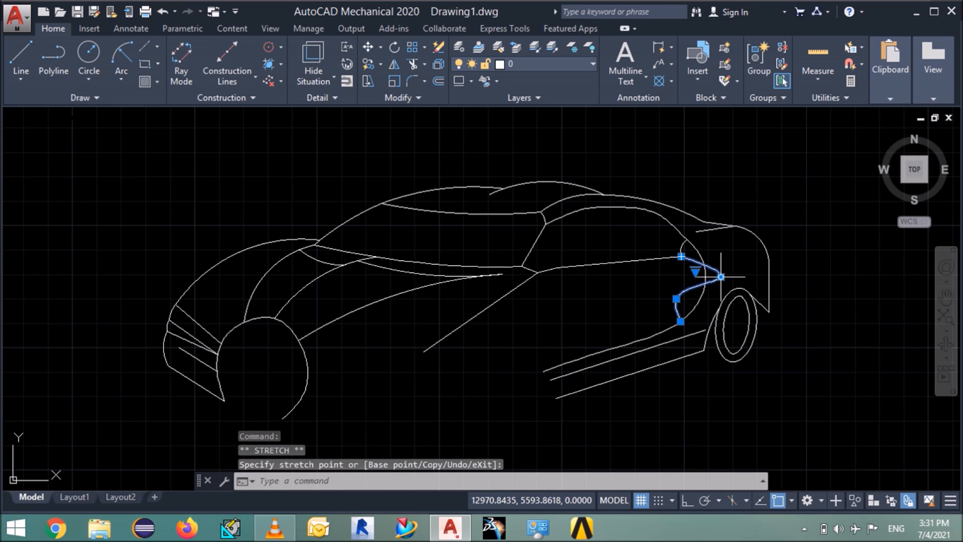
{"action": "left_click", "coordinate": [721, 276]}
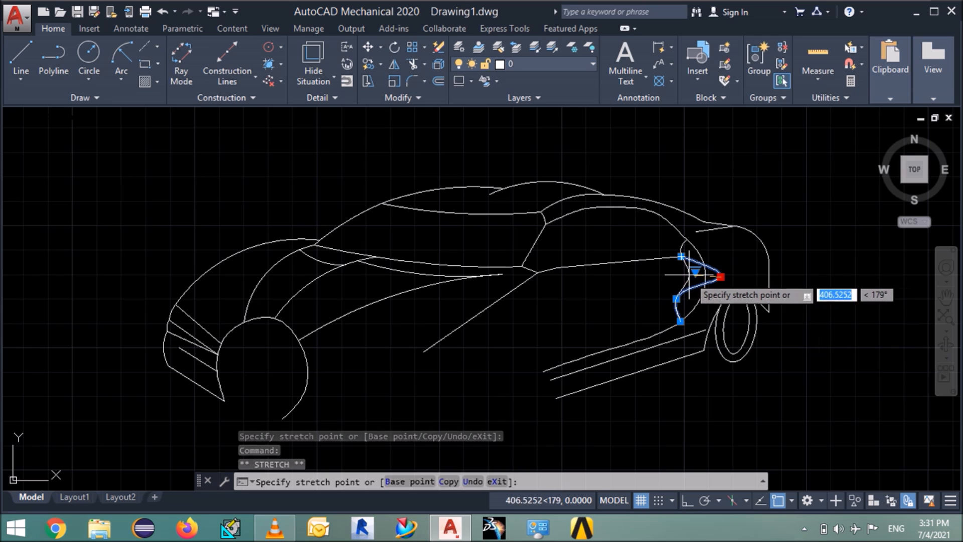
{"action": "left_click", "coordinate": [691, 275]}
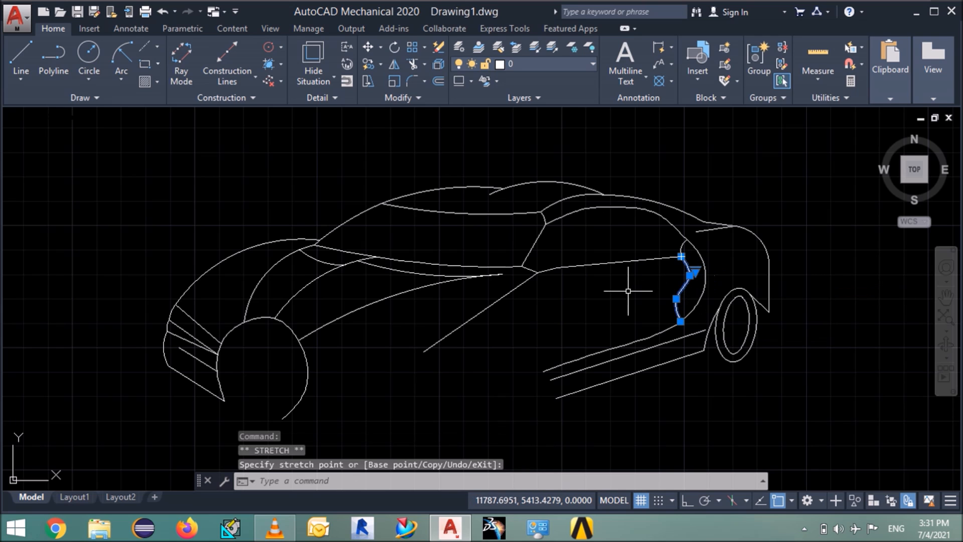
{"action": "key", "text": "Escape"}
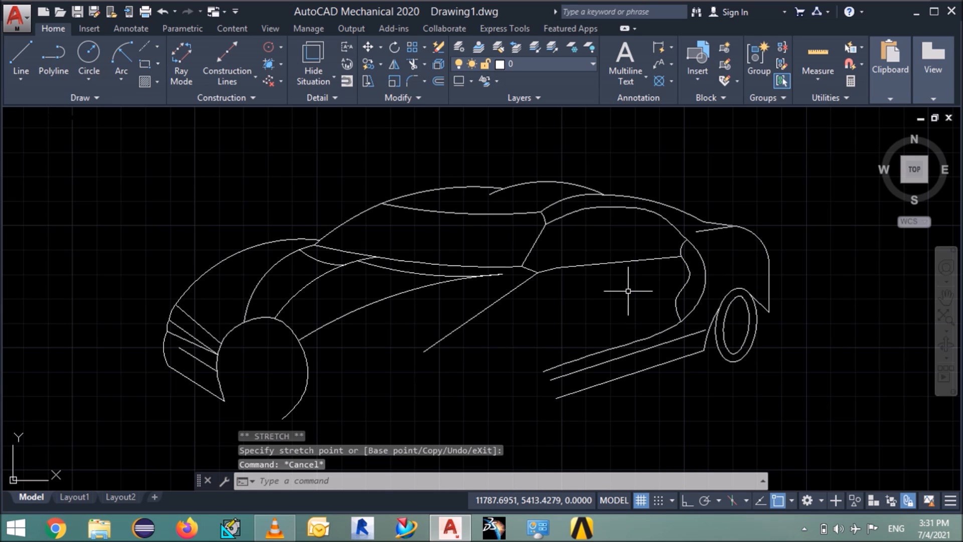
- Flatten the spline's lower bend by moving its third fit point rearward, almost directly above the spline's lower end
{"action": "left_click", "coordinate": [676, 299]}
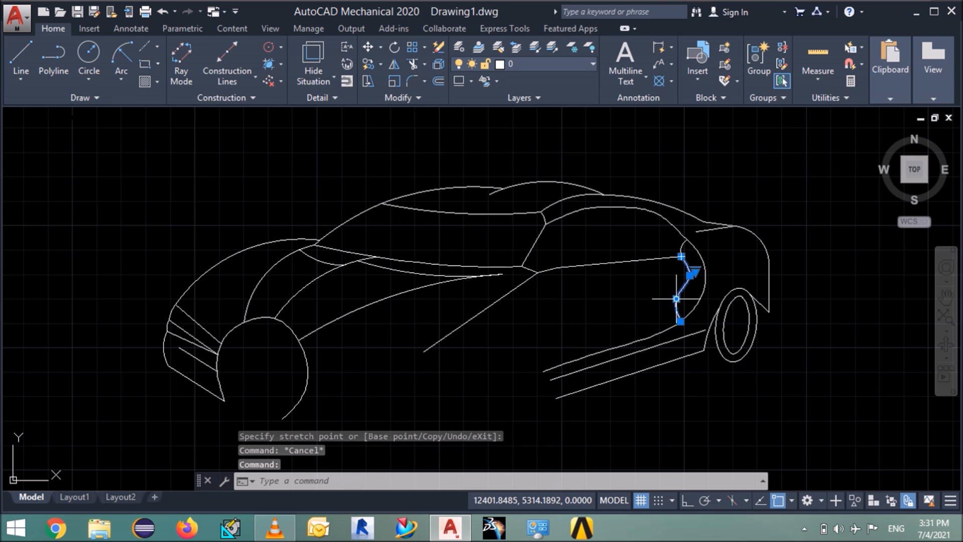
{"action": "left_click", "coordinate": [677, 299]}
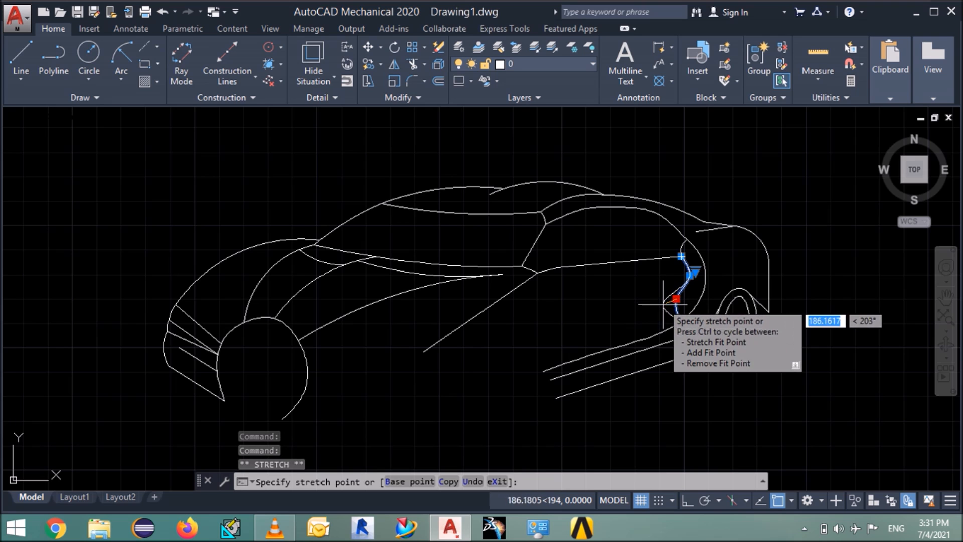
{"action": "left_click", "coordinate": [664, 305]}
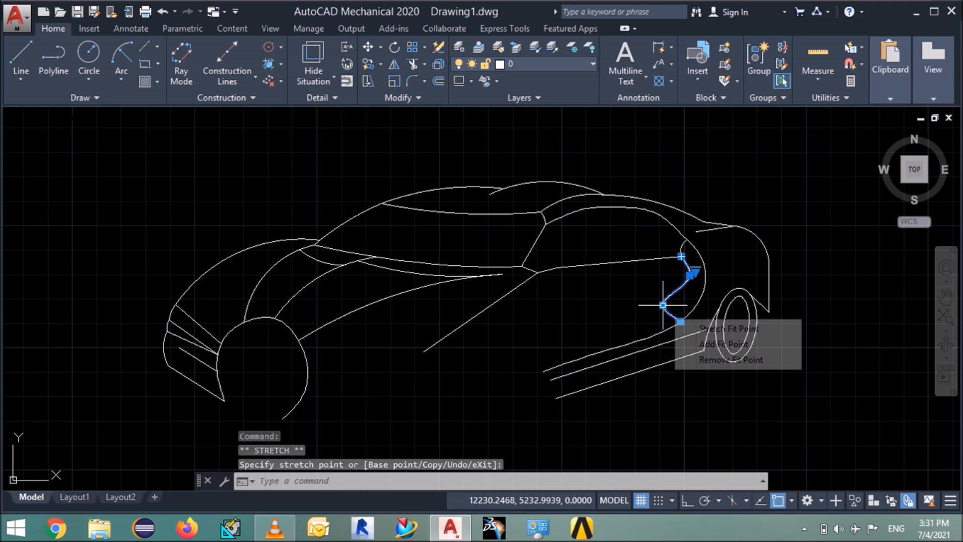
{"action": "left_click", "coordinate": [663, 305]}
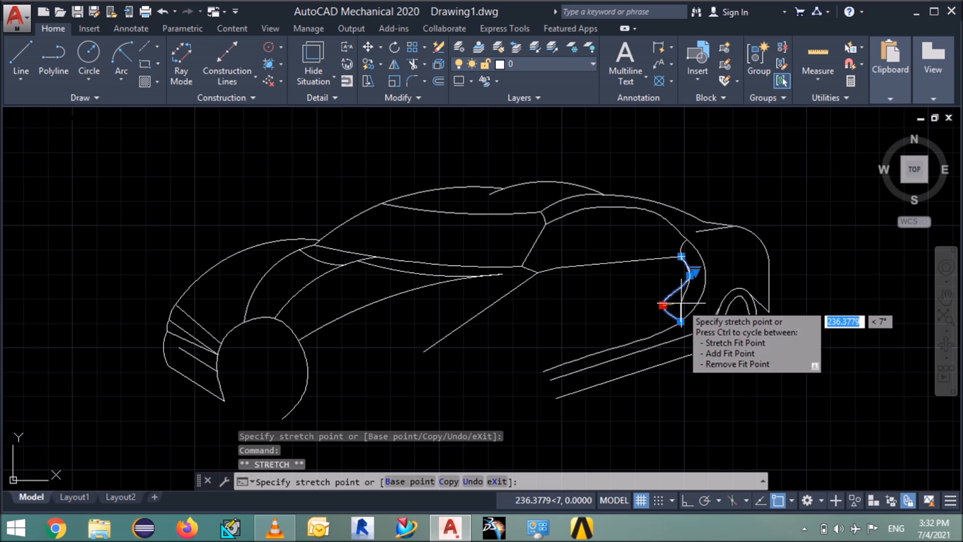
{"action": "left_click", "coordinate": [673, 293]}
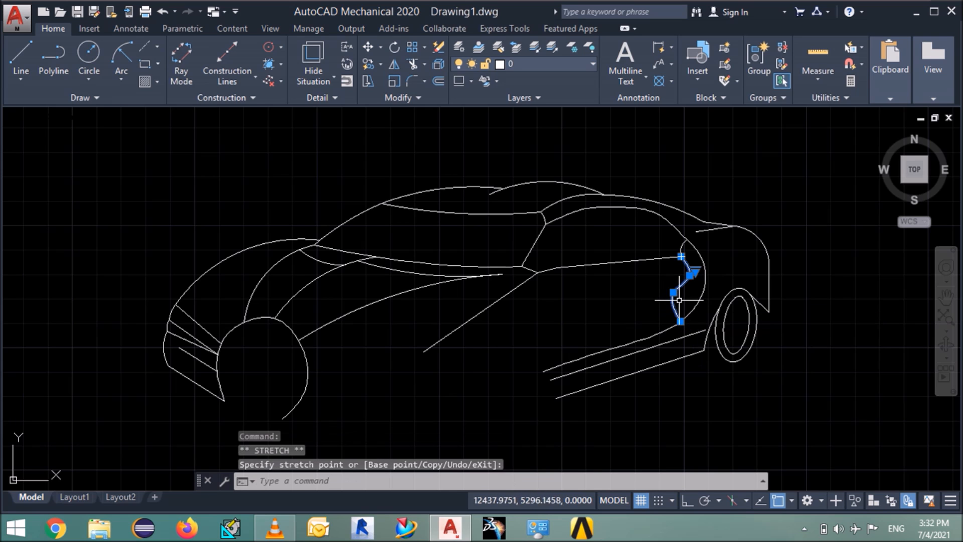
{"action": "left_click", "coordinate": [674, 297]}
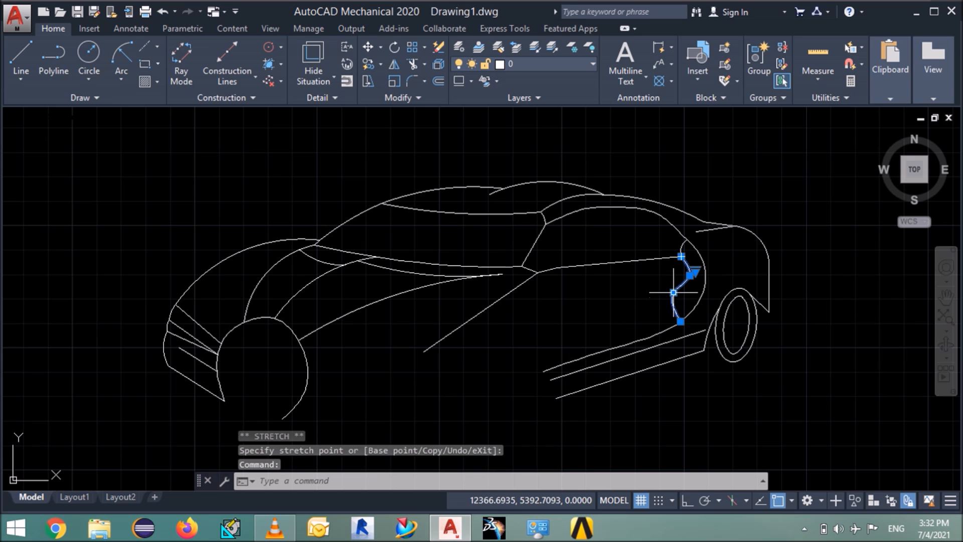
{"action": "left_click", "coordinate": [674, 294]}
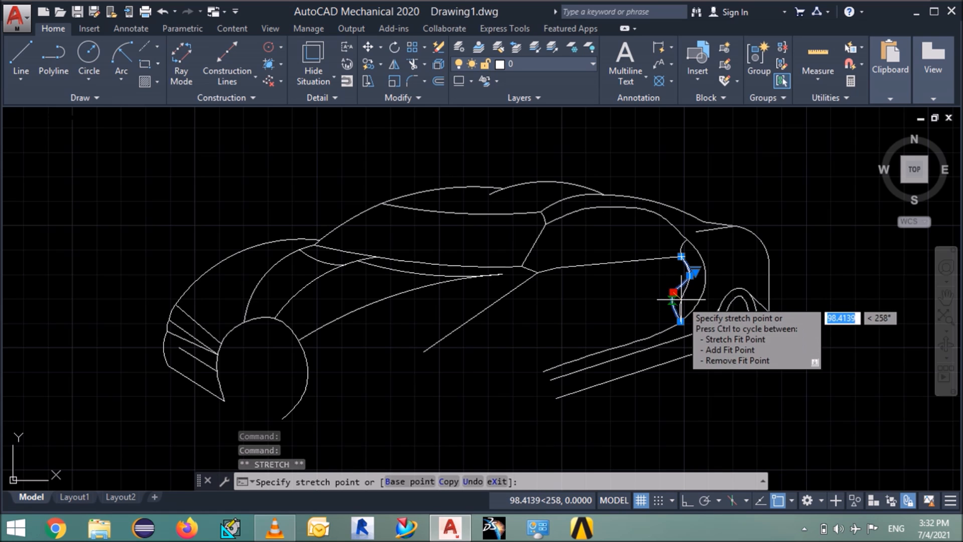
{"action": "left_click", "coordinate": [683, 300]}
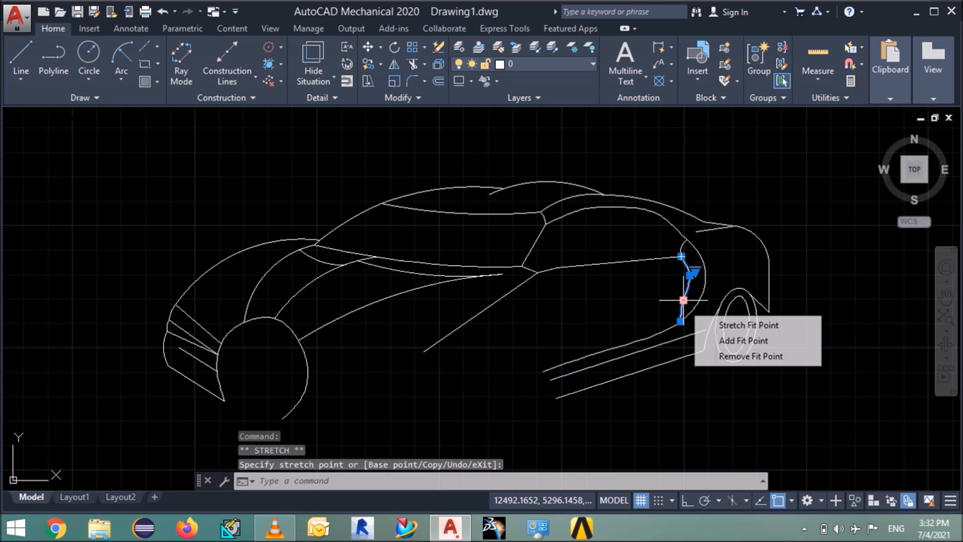
{"action": "key", "text": "Escape"}
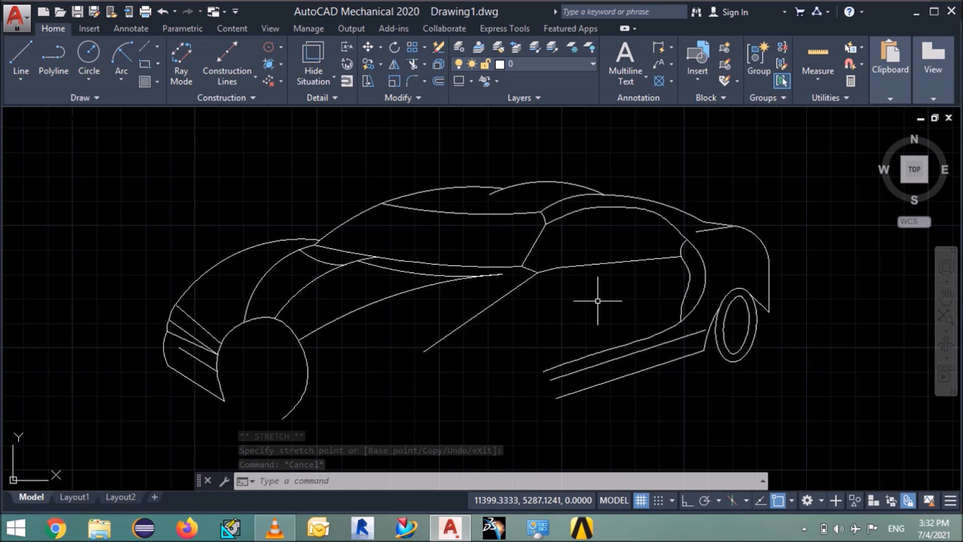
- Draw a slanted divider line across the rear of the side window, from the window base line up to the door outline's top
{"action": "type", "text": "l"}
{"action": "key", "text": "Return"}
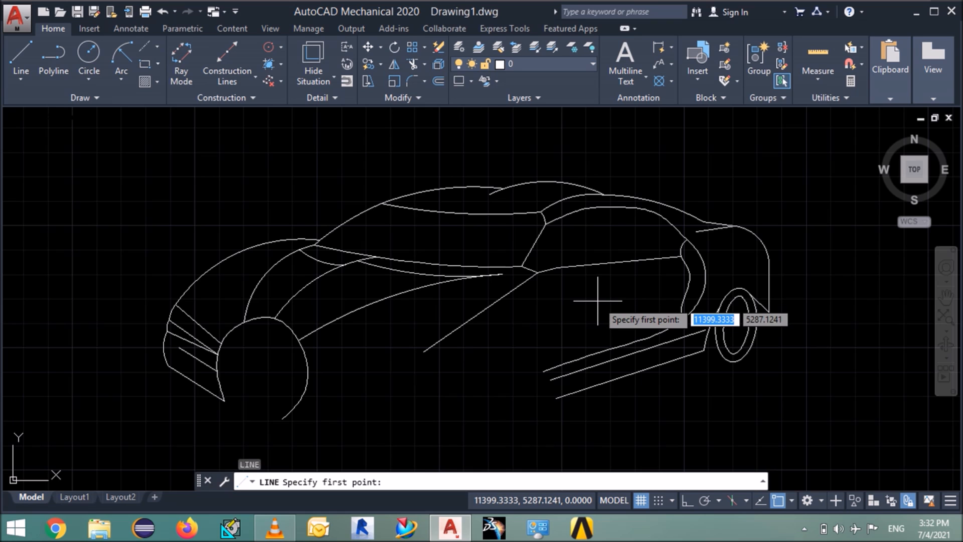
{"action": "left_click", "coordinate": [647, 259]}
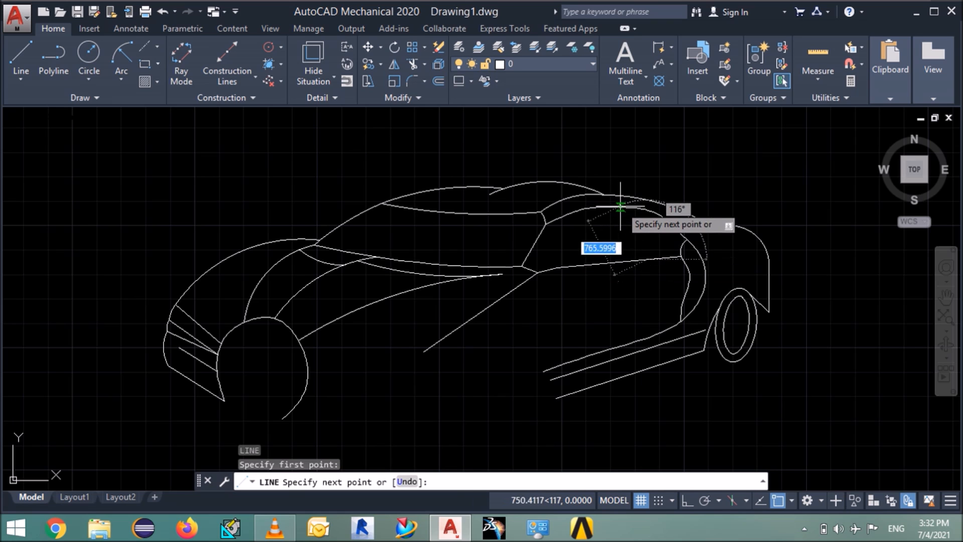
{"action": "left_click", "coordinate": [624, 208]}
{"action": "key", "text": "Return"}
- Draw a five-point S-shaped spline from the window base line, behind the divider, down to the door outline's lower edge
{"action": "type", "text": "spl"}
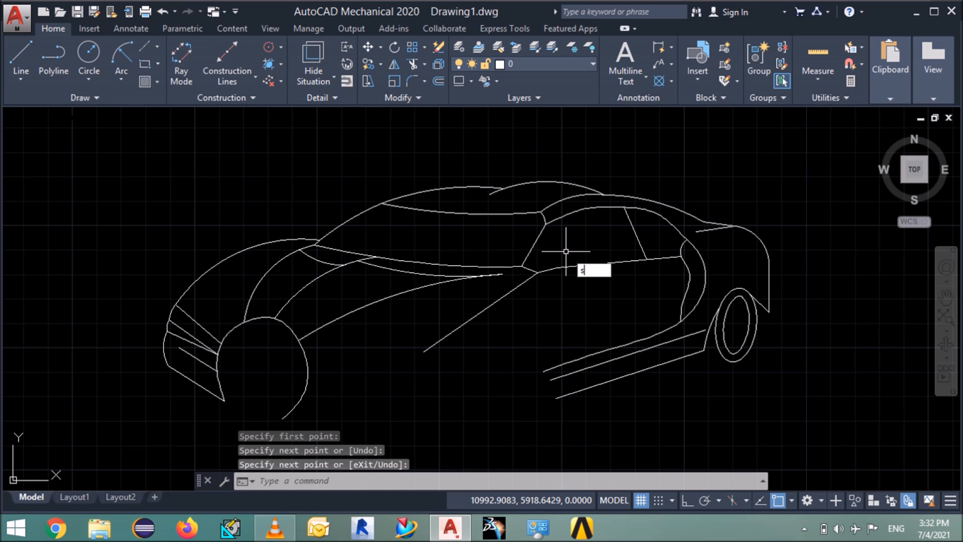
{"action": "key", "text": "Return"}
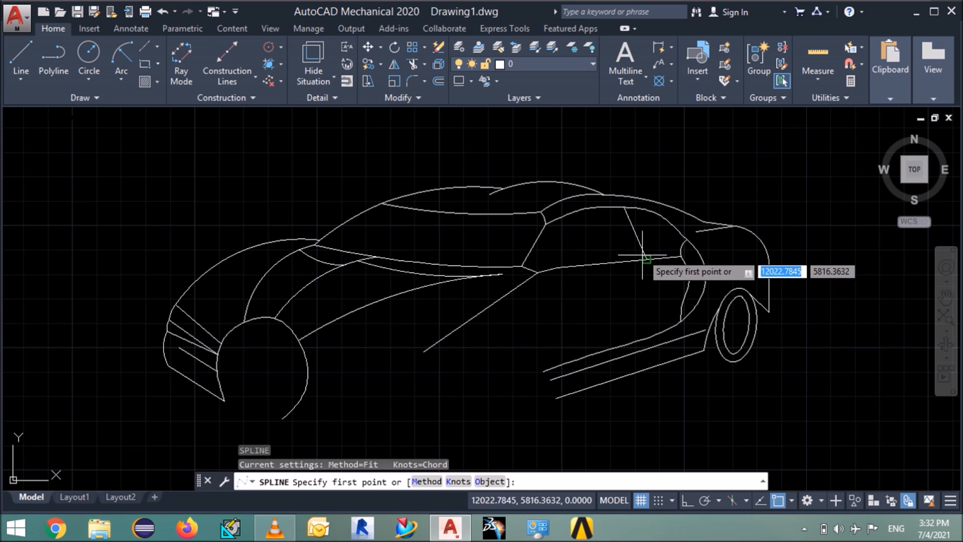
{"action": "left_click", "coordinate": [659, 259]}
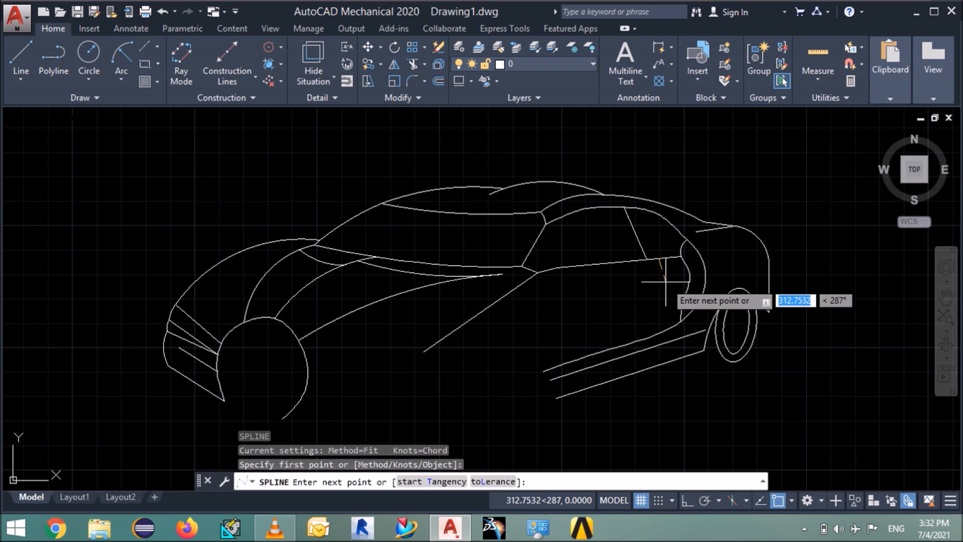
{"action": "left_click", "coordinate": [666, 277]}
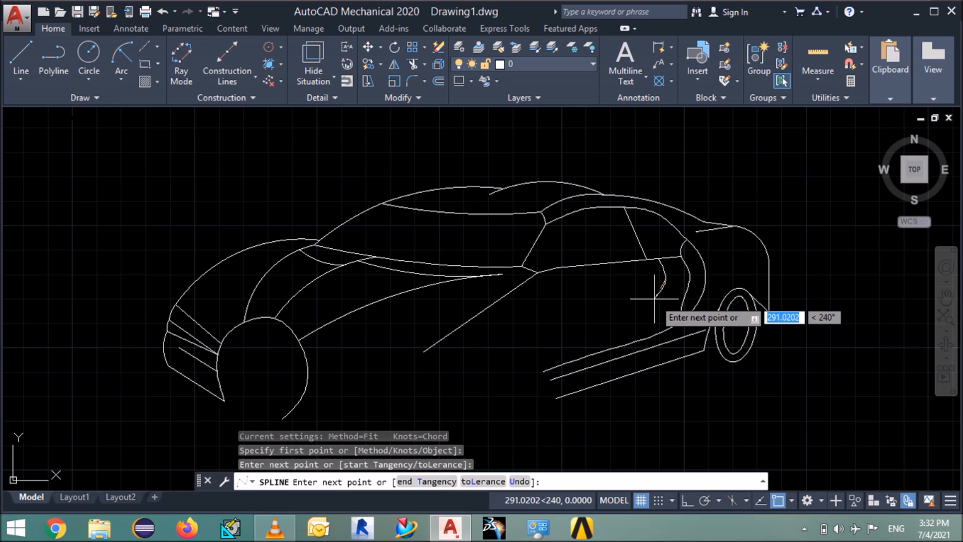
{"action": "left_click", "coordinate": [655, 297]}
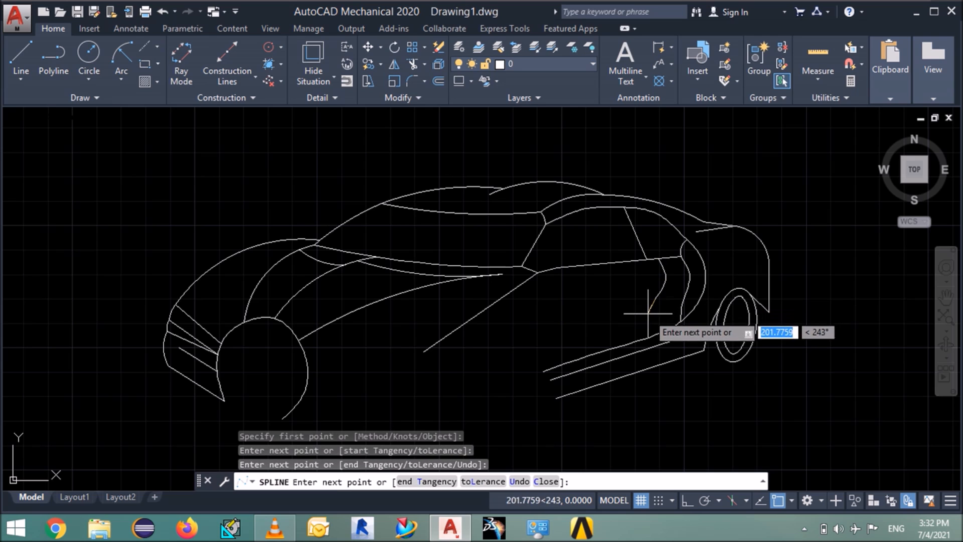
{"action": "left_click", "coordinate": [646, 314]}
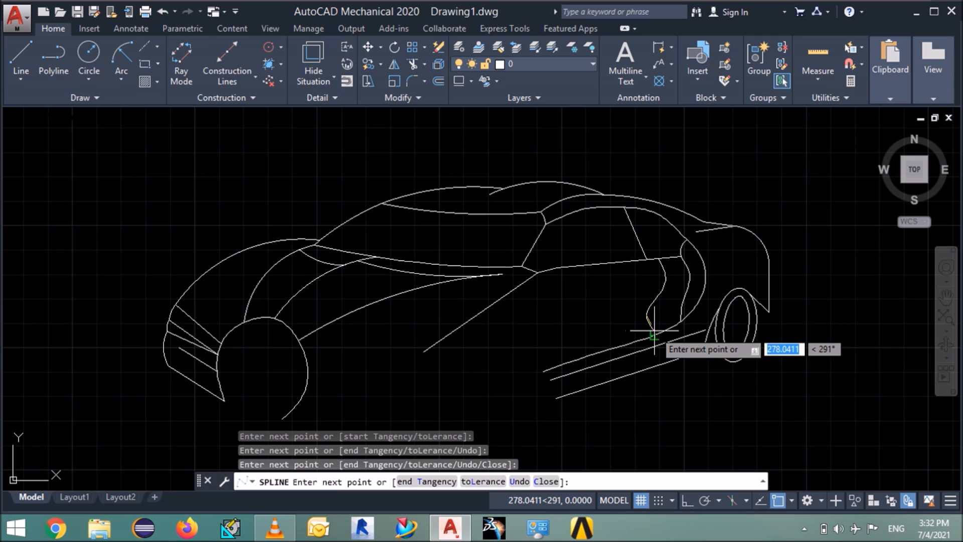
{"action": "left_click", "coordinate": [654, 336]}
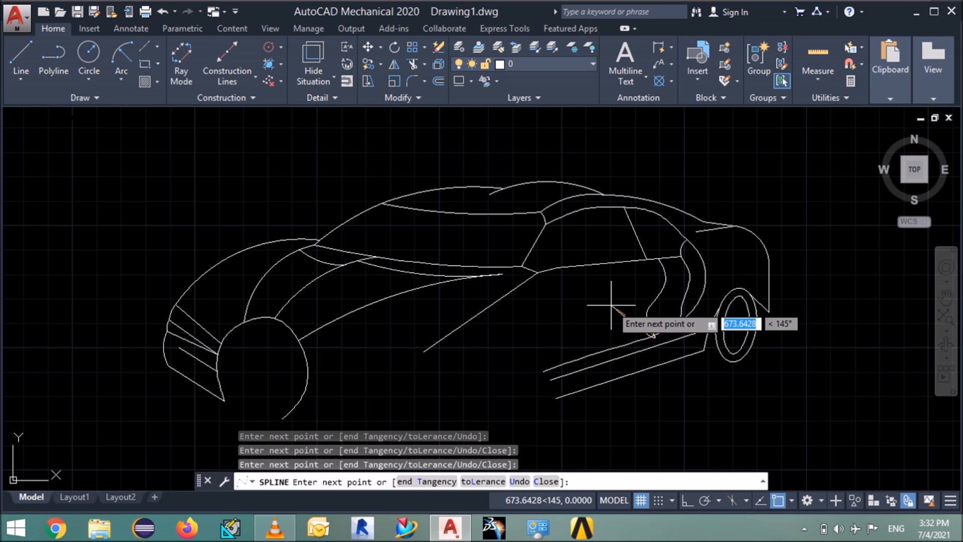
{"action": "key", "text": "Return"}
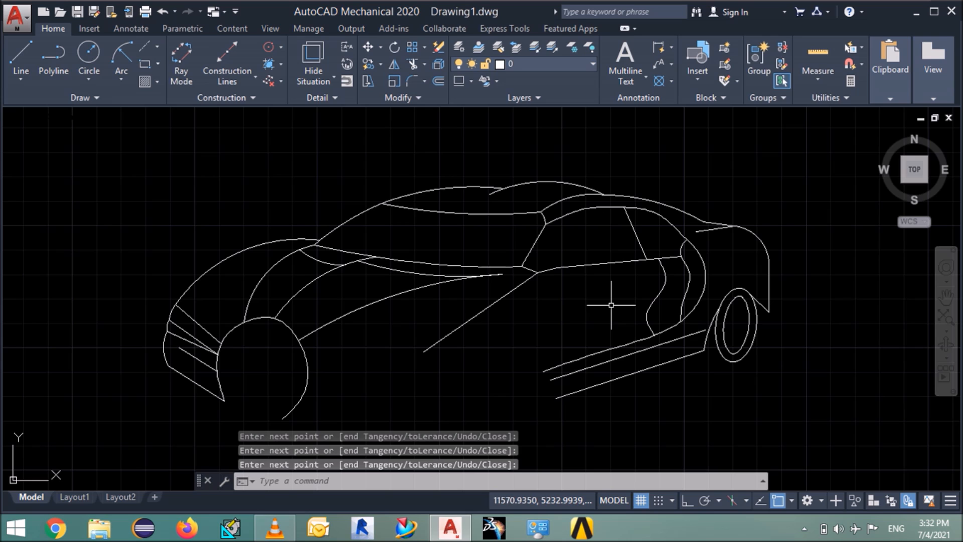
- Flatten the new S-shaped spline's lower bend by moving its fourth fit point slightly rearward
{"action": "left_click", "coordinate": [645, 313]}
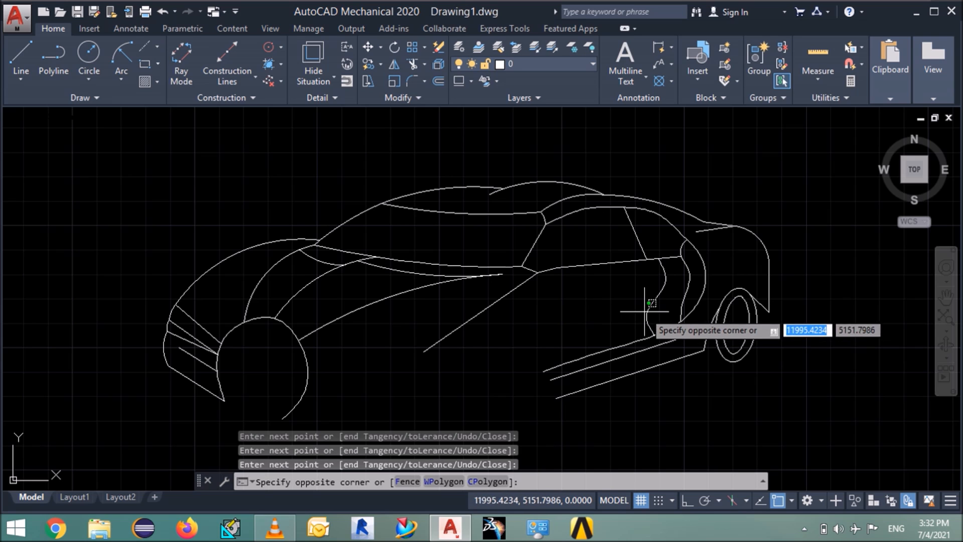
{"action": "left_click", "coordinate": [644, 311]}
{"action": "left_click", "coordinate": [649, 312]}
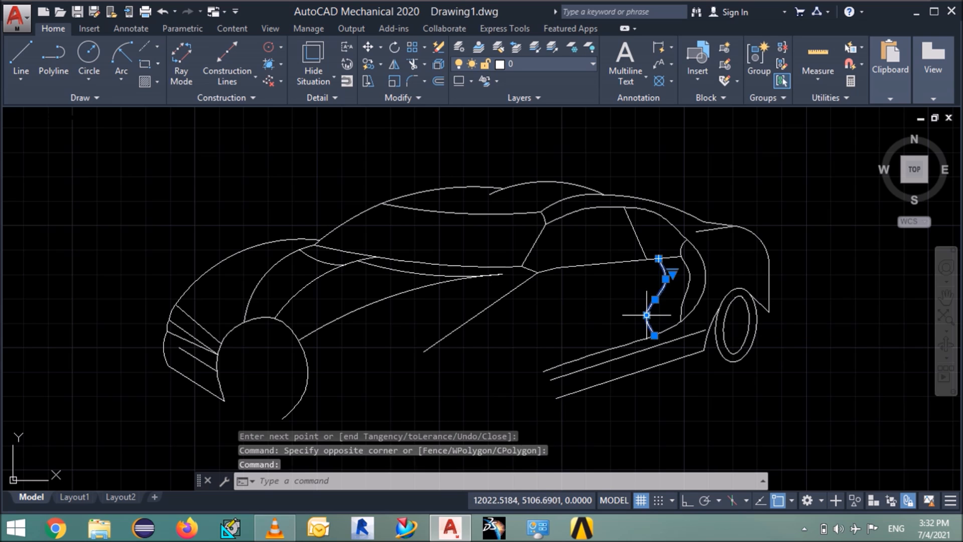
{"action": "left_click", "coordinate": [647, 315]}
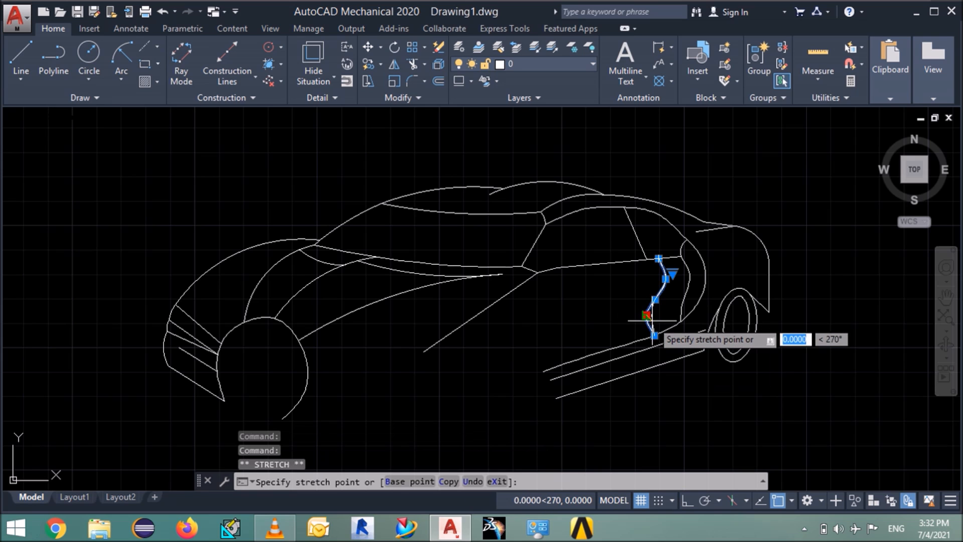
{"action": "left_click", "coordinate": [626, 319]}
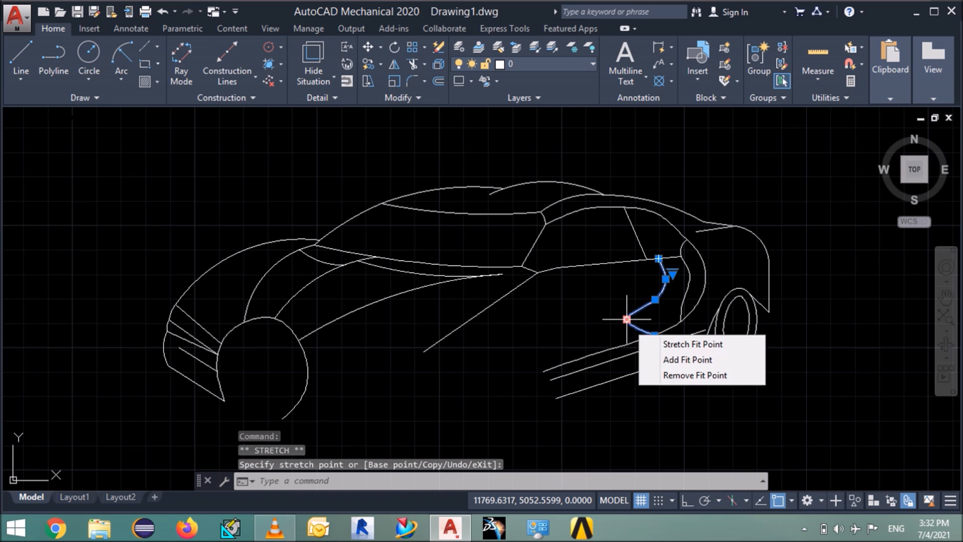
{"action": "left_click", "coordinate": [627, 319]}
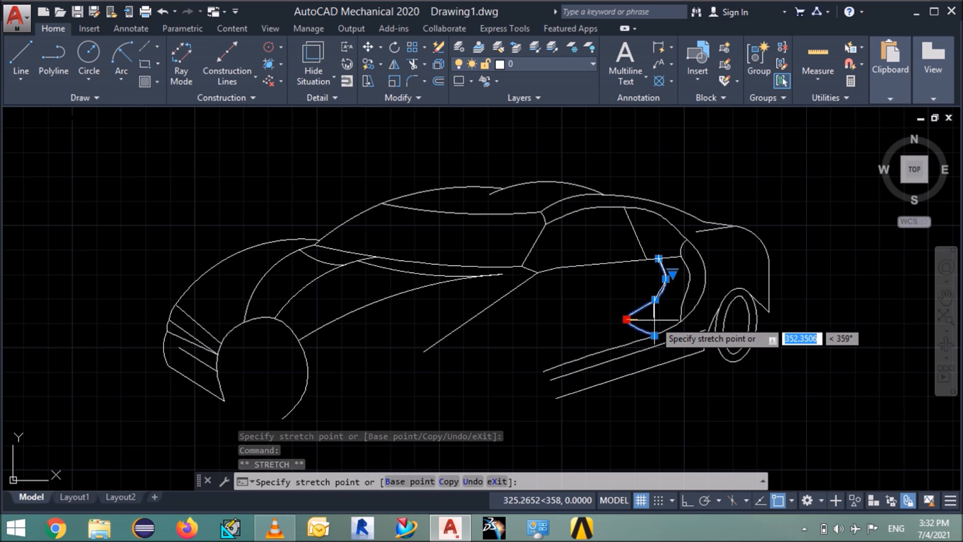
{"action": "left_click", "coordinate": [652, 316]}
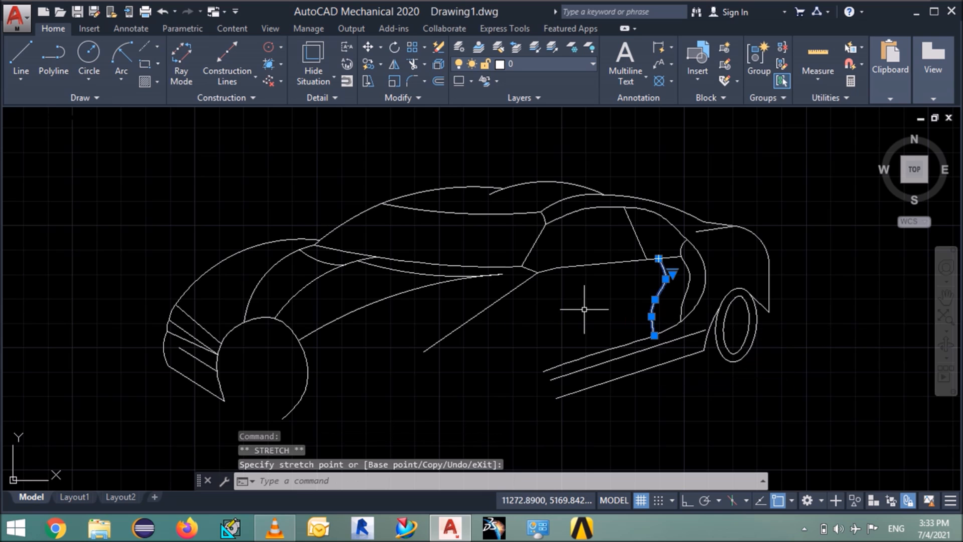
{"action": "key", "text": "Escape"}
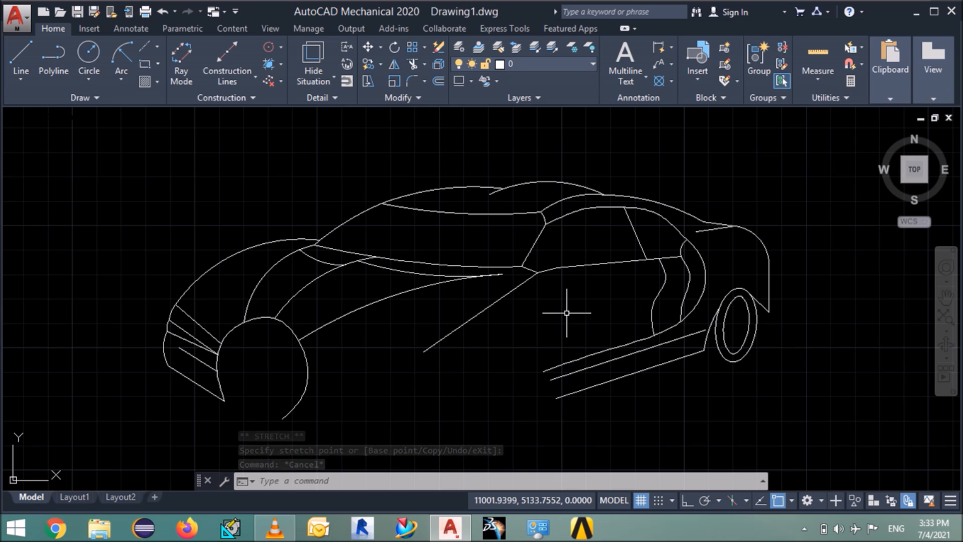
- Copy the two rear wheel ellipses from their centre about 3044 units at 199° to just ahead of the sill lines' front ends
{"action": "left_click", "coordinate": [766, 332]}
{"action": "left_click", "coordinate": [731, 377]}
{"action": "type", "text": "CO"}
{"action": "key", "text": "Return"}
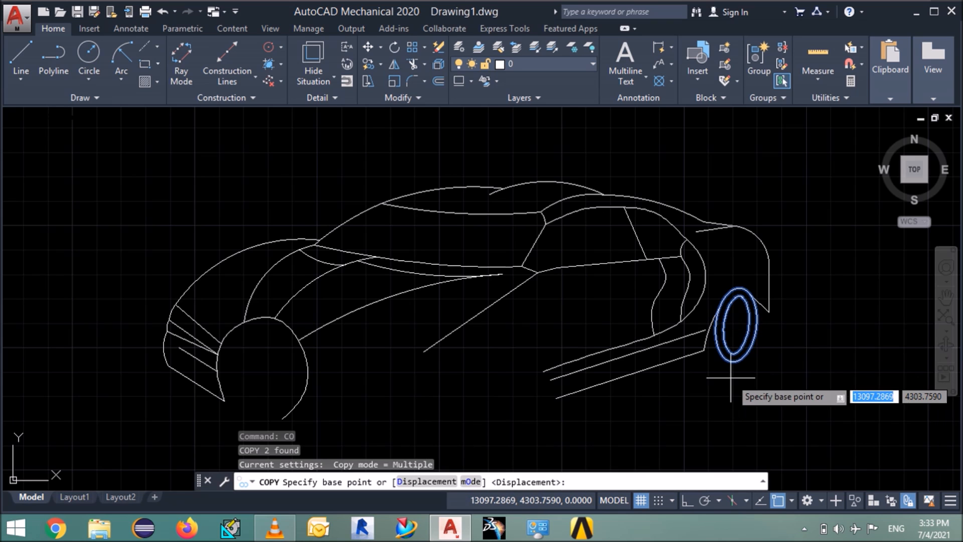
{"action": "left_click", "coordinate": [736, 325]}
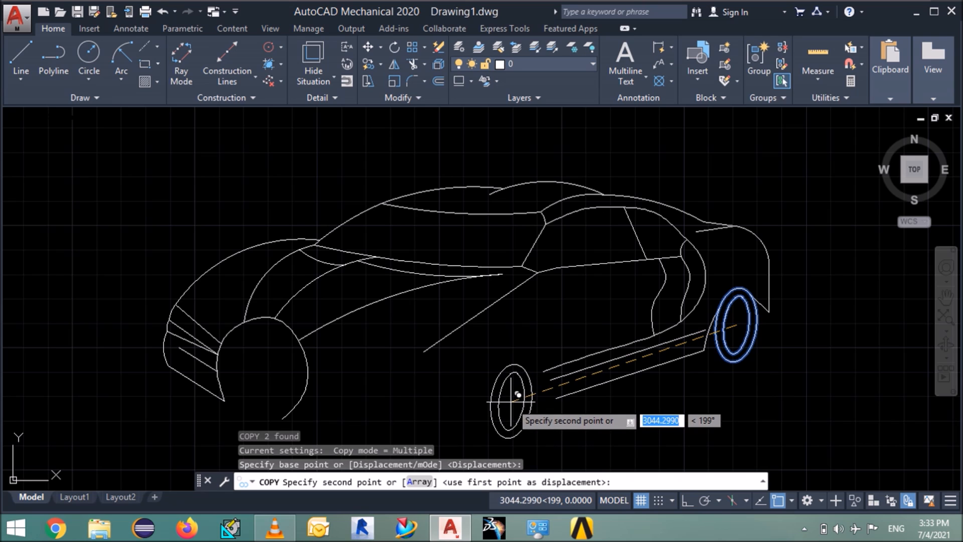
{"action": "left_click", "coordinate": [518, 395]}
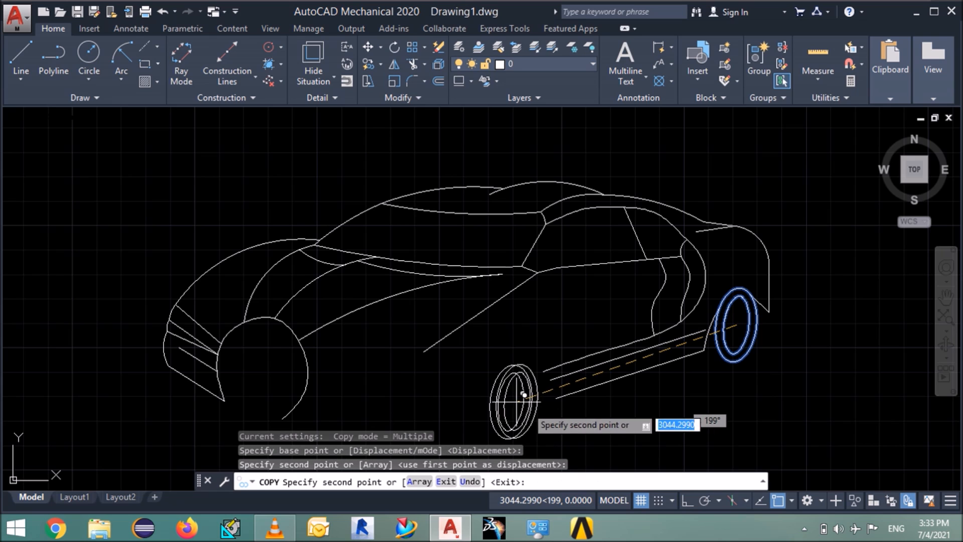
{"action": "key", "text": "Escape"}
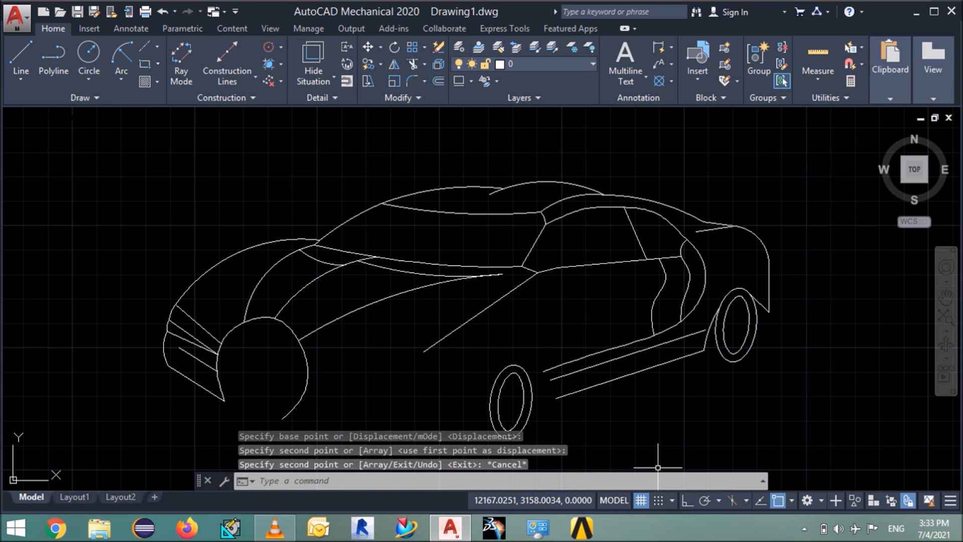
- Reframe the view so the whole car fills the drawing area
{"action": "type", "text": "z"}
{"action": "key", "text": "Return"}
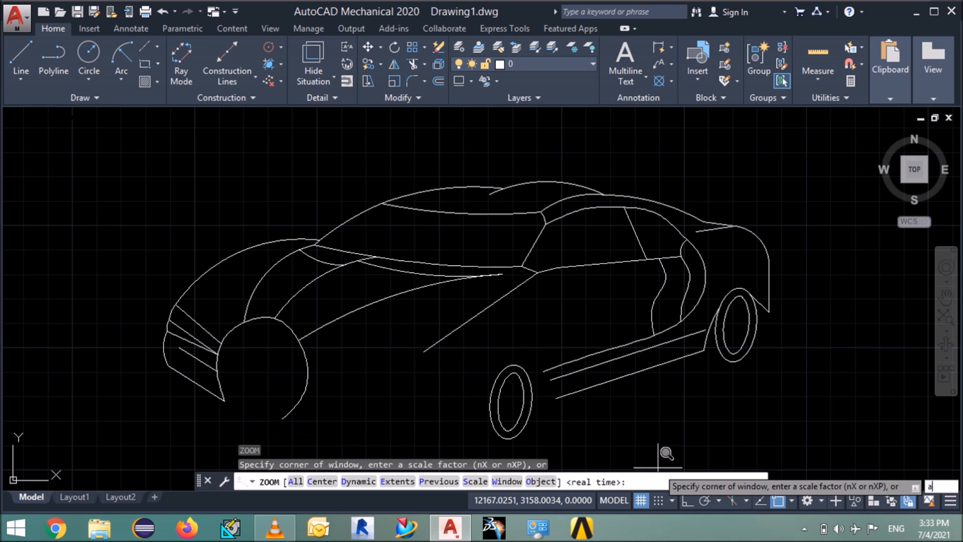
{"action": "type", "text": "a"}
{"action": "key", "text": "Return"}
{"action": "type", "text": "z"}
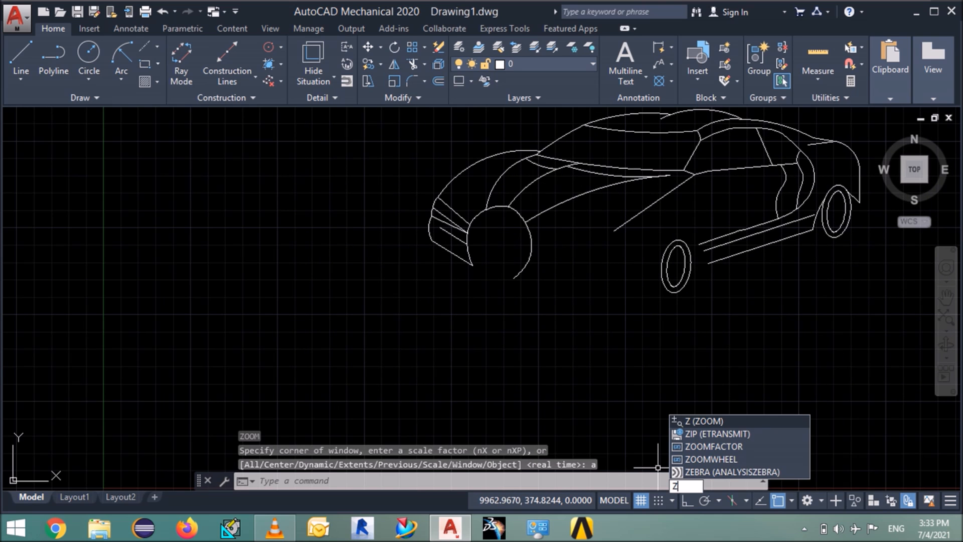
{"action": "key", "text": "Escape"}
{"action": "type", "text": "p"}
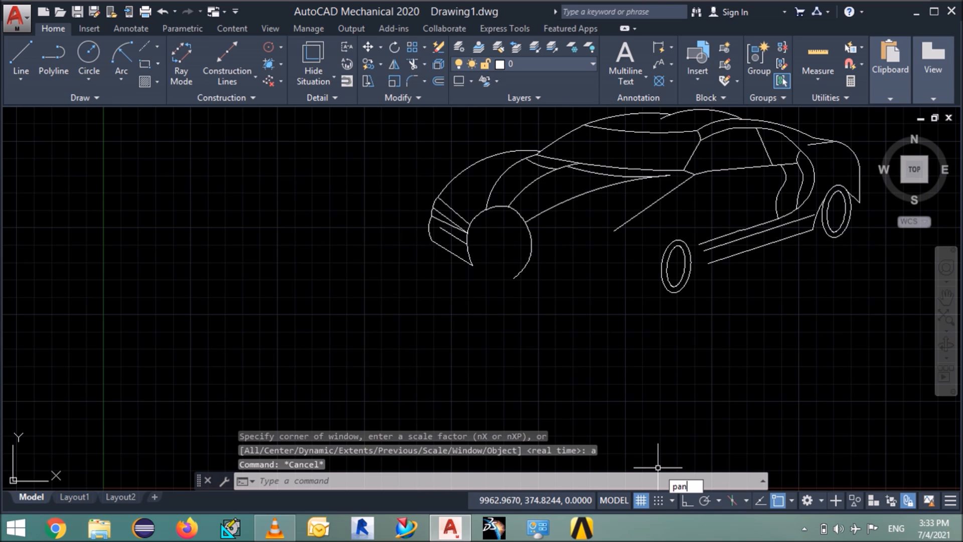
{"action": "type", "text": "an"}
{"action": "key", "text": "Return"}
{"action": "left_click_drag", "start_coordinate": [566, 341], "coordinate": [467, 409]}
{"action": "key", "text": "Escape"}
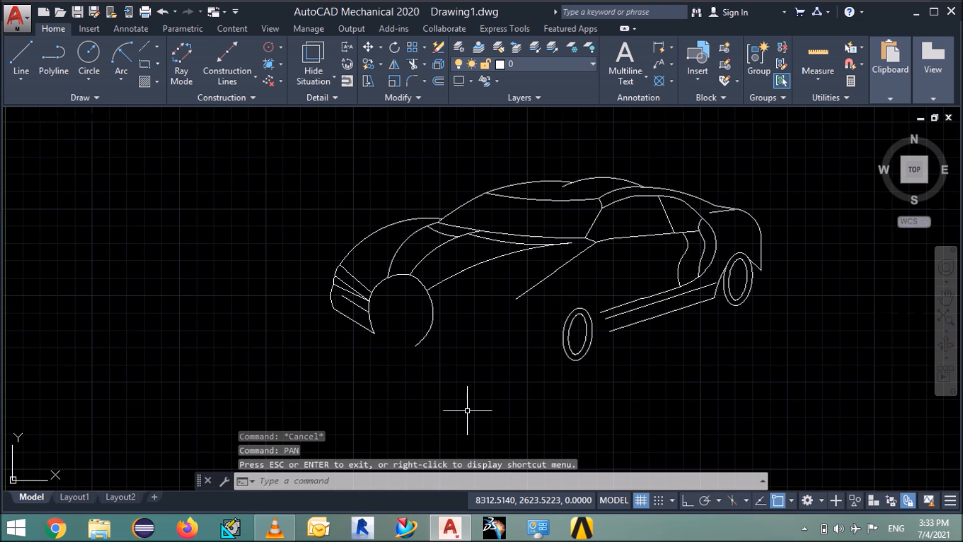
{"action": "type", "text": "z"}
{"action": "key", "text": "Return"}
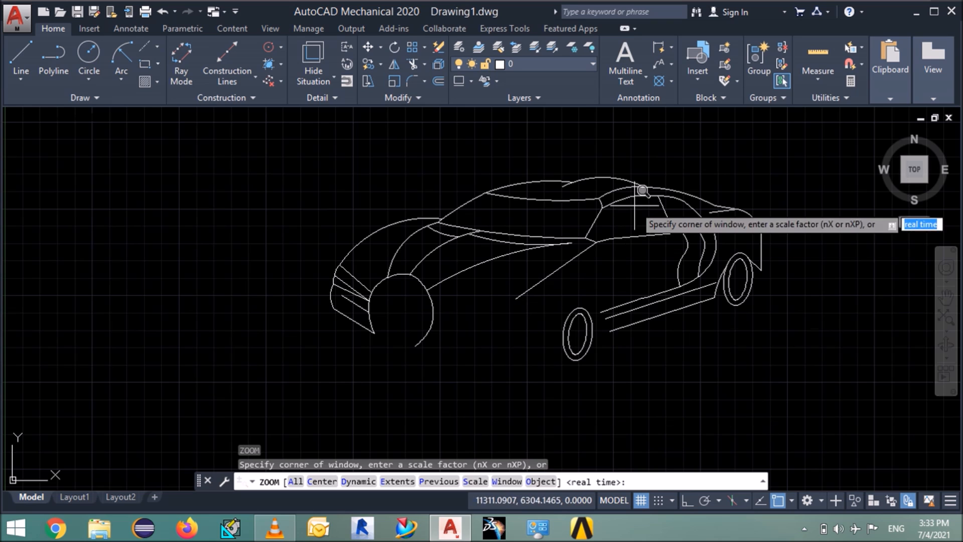
{"action": "left_click", "coordinate": [810, 142]}
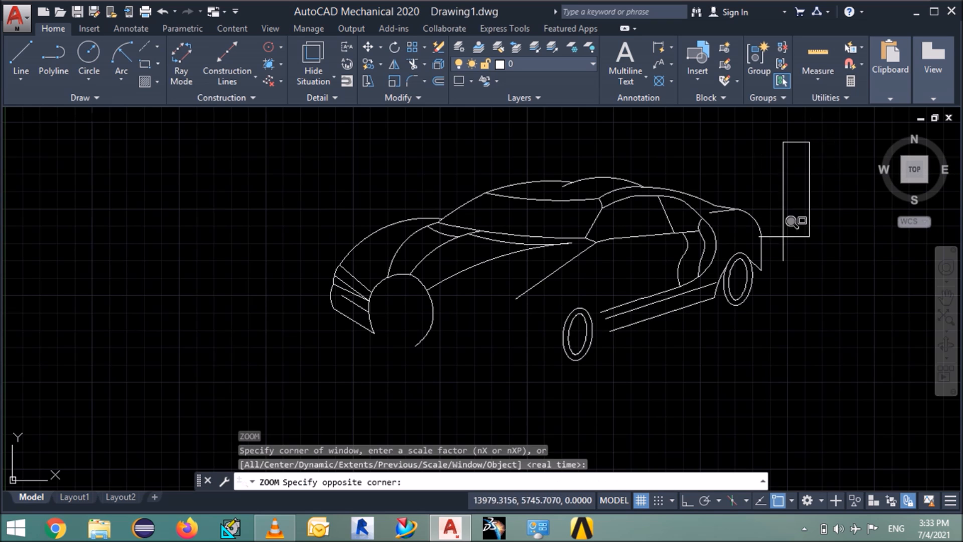
{"action": "left_click", "coordinate": [283, 412]}
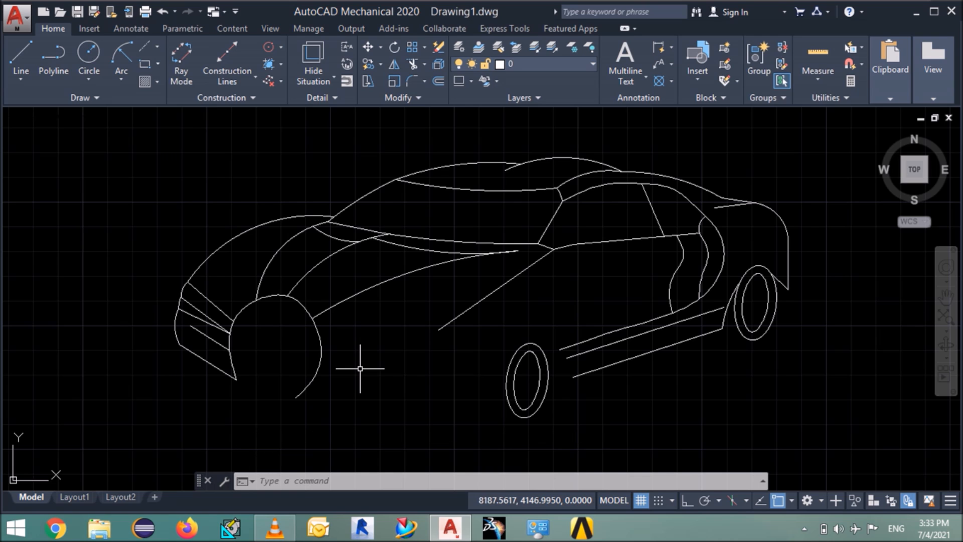
- Draw a line 1110 units long at 184° from just below the lower end of the slanted line ahead of the door
{"action": "type", "text": "l"}
{"action": "key", "text": "Return"}
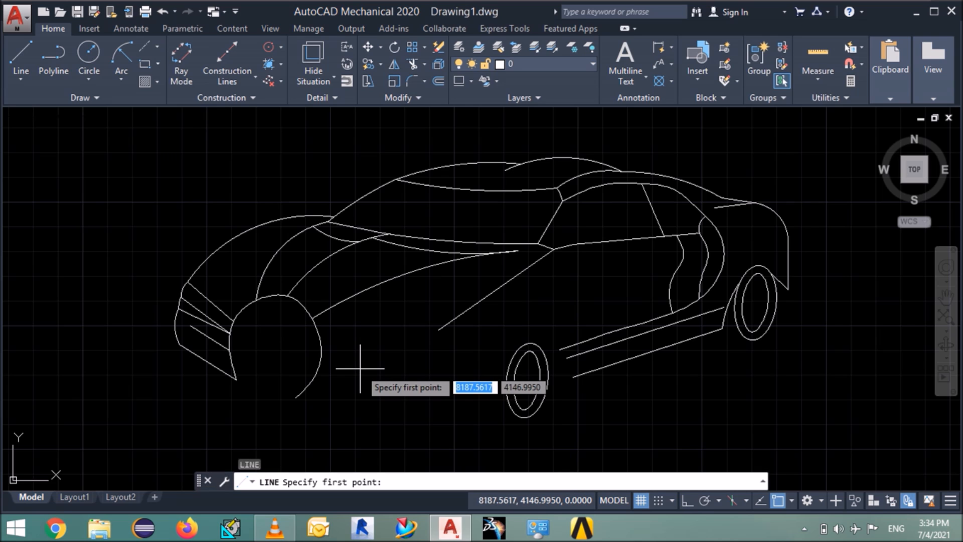
{"action": "left_click", "coordinate": [447, 337]}
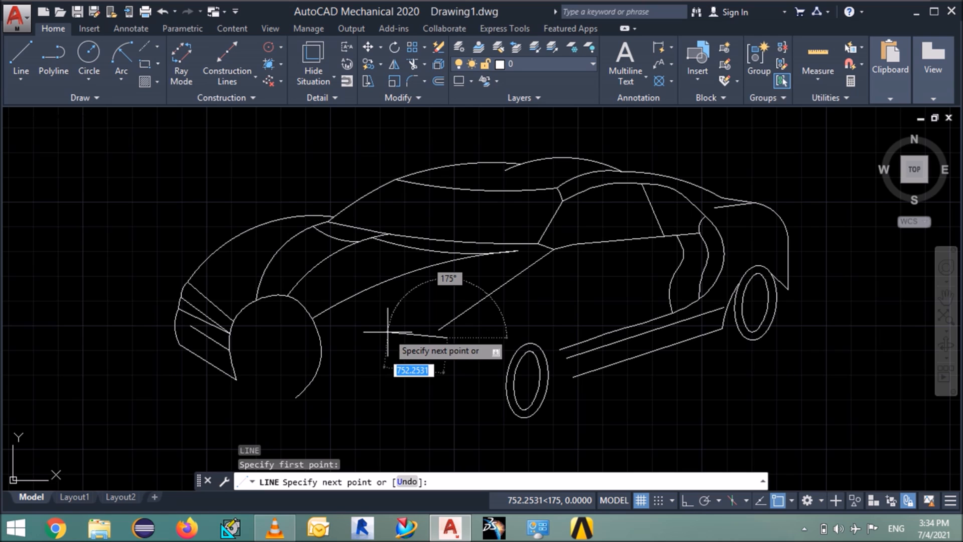
{"action": "key", "text": "F8"}
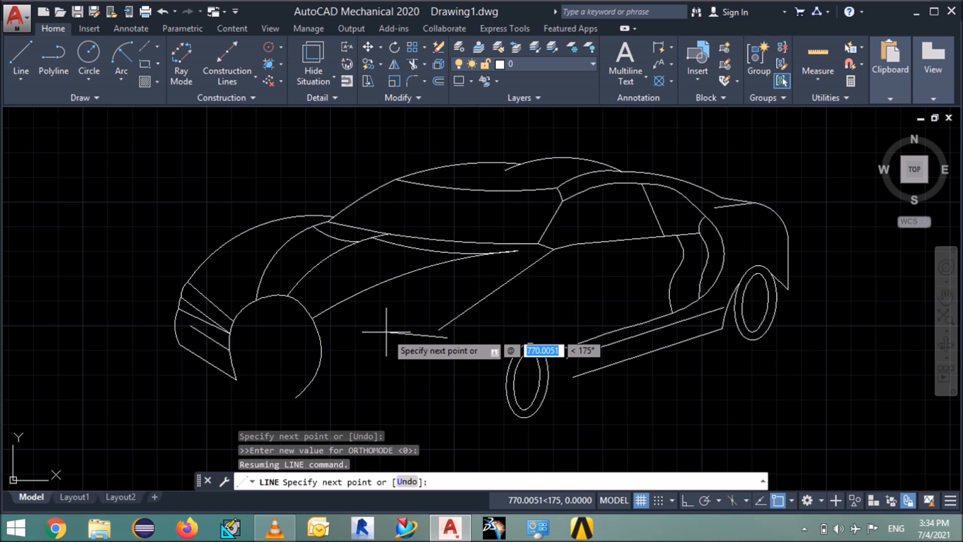
{"action": "type", "text": "1110"}
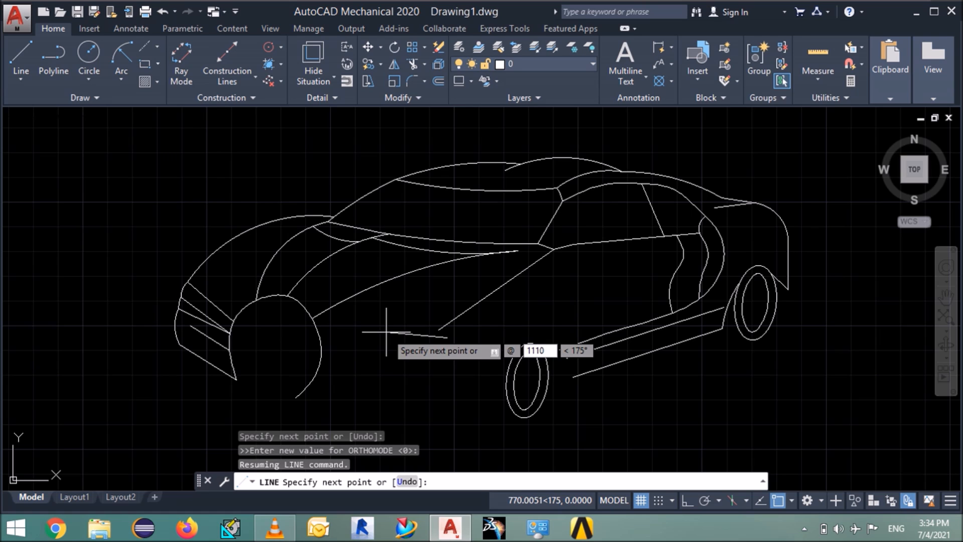
{"action": "key", "text": "Tab"}
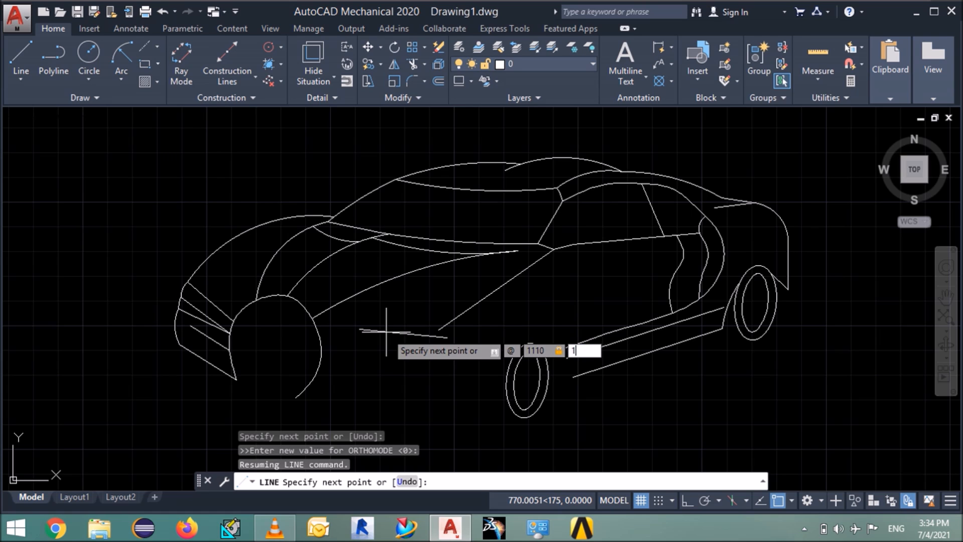
{"action": "key", "text": "Return"}
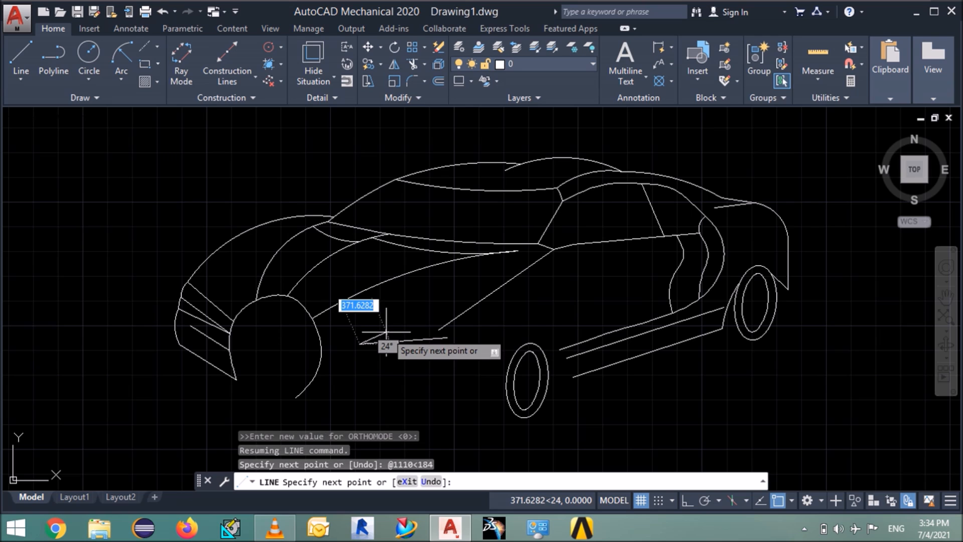
{"action": "key", "text": "Return"}
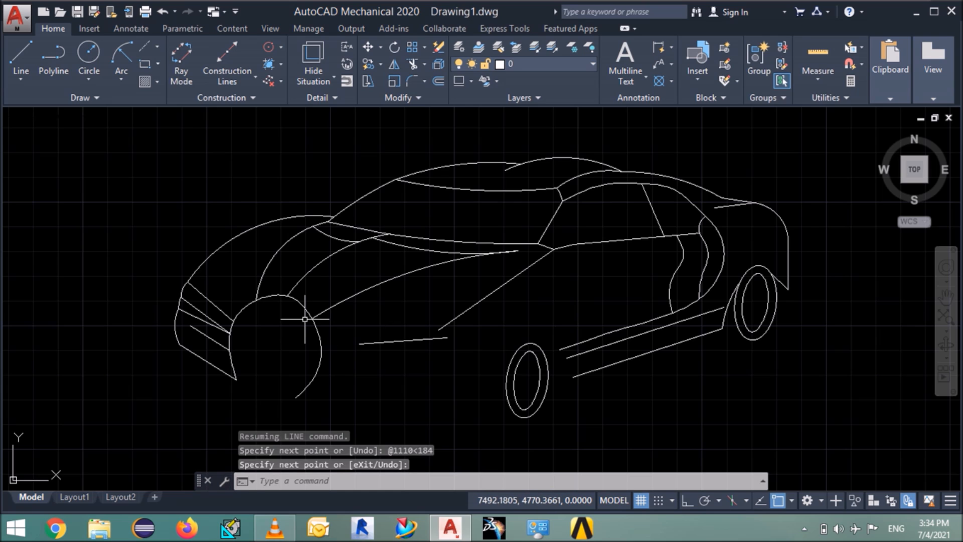
- Draw a line 350 units long at 315° from the front end of the new 184° line
{"action": "type", "text": "l"}
{"action": "key", "text": "Return"}
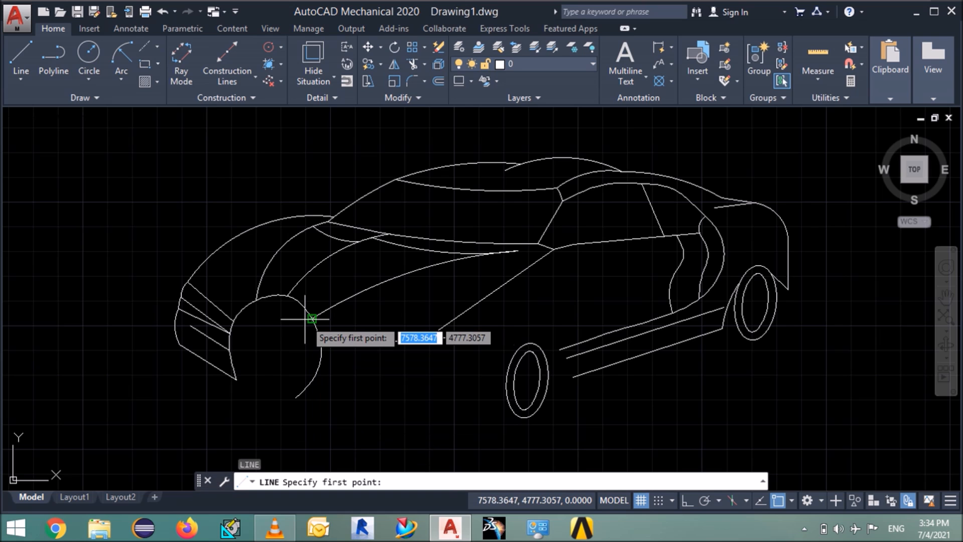
{"action": "left_click", "coordinate": [359, 344]}
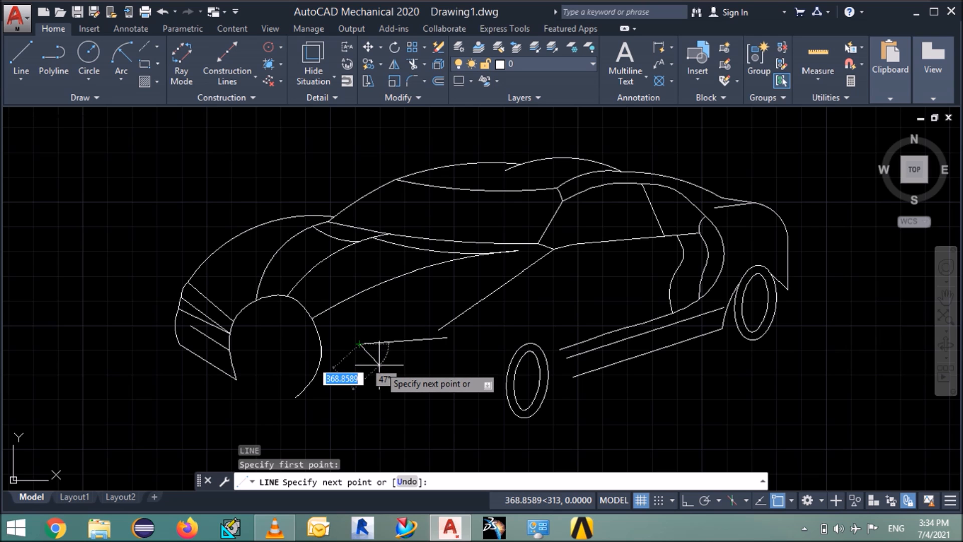
{"action": "key", "text": "shift"}
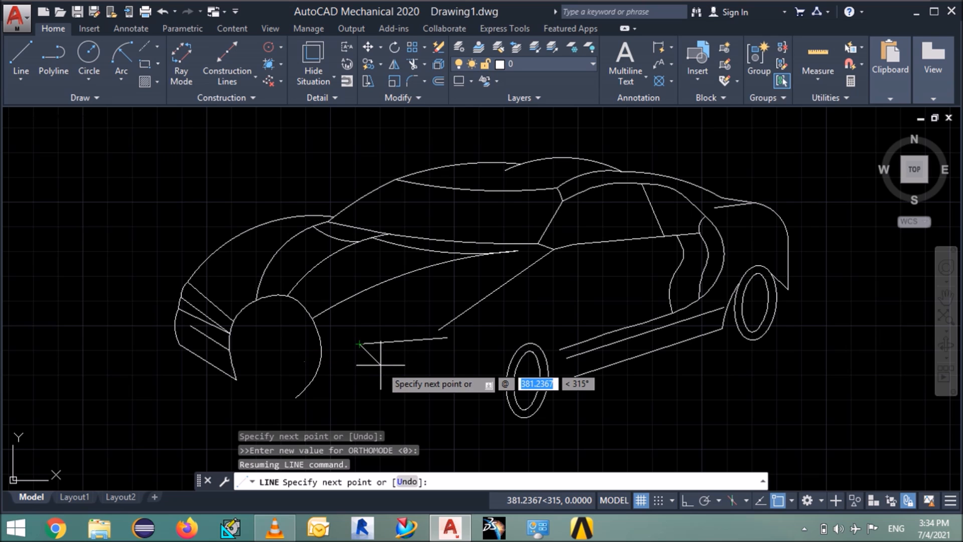
{"action": "type", "text": "350"}
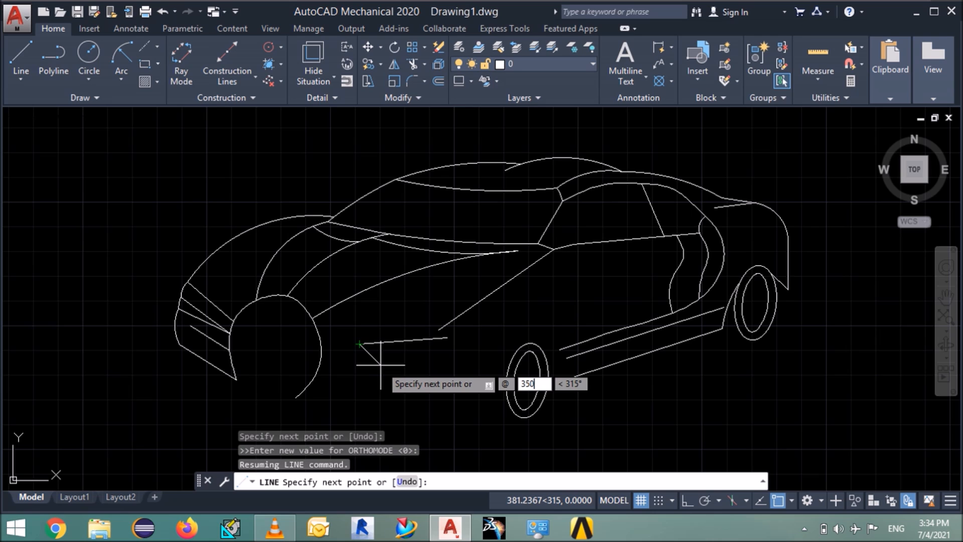
{"action": "key", "text": "Tab"}
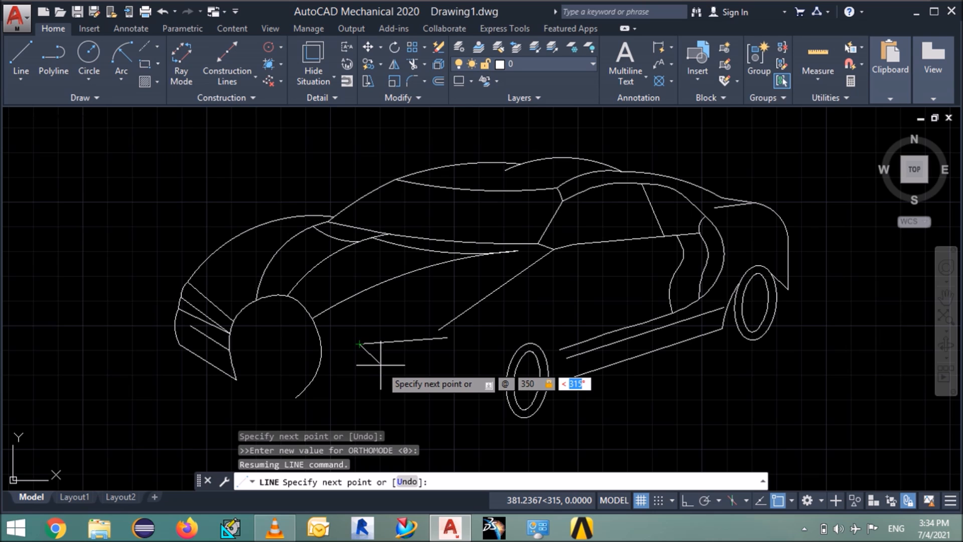
{"action": "type", "text": "315"}
{"action": "key", "text": "Return"}
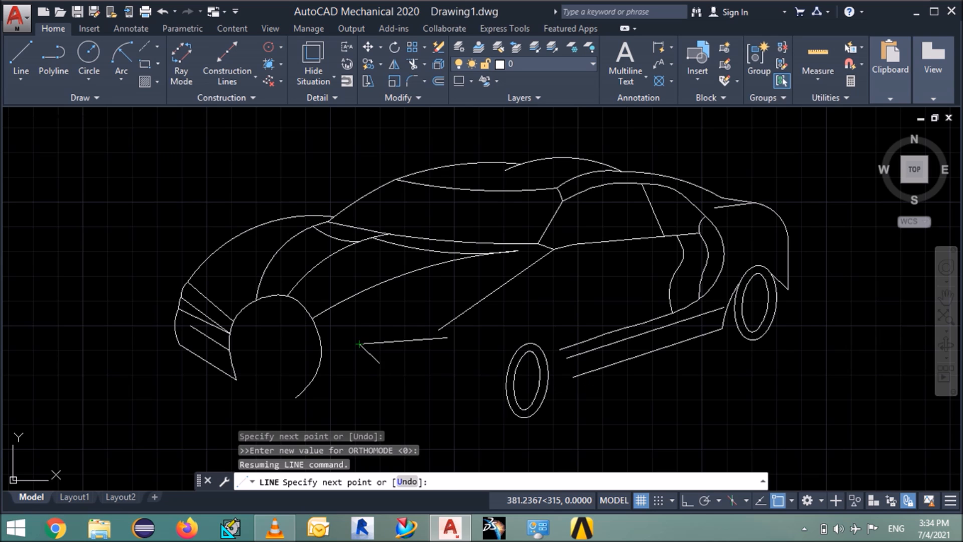
{"action": "key", "text": "Return"}
{"action": "key", "text": "Return"}
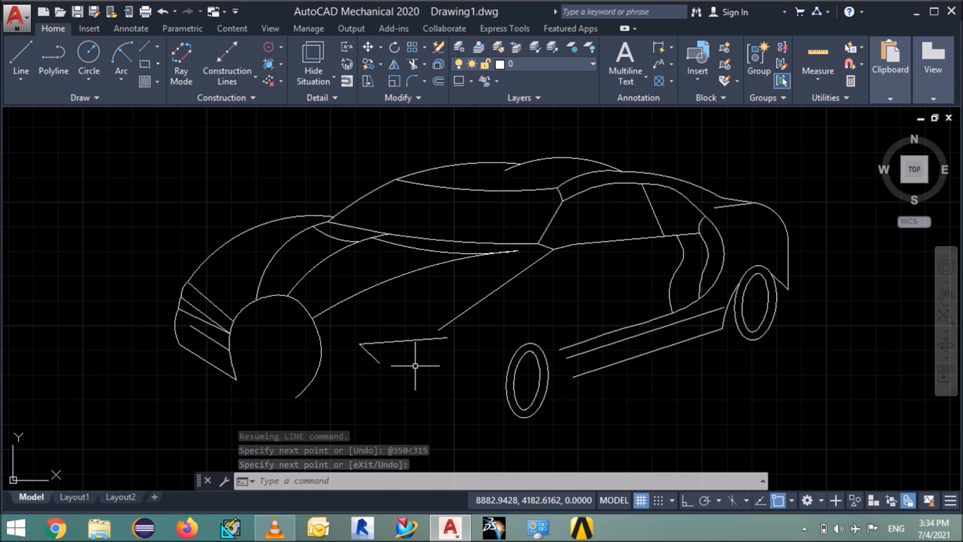
- Draw a horizontal line rearward from the short 315° line's lower end, stopping slightly short of the upper line's rear end
{"action": "type", "text": "l"}
{"action": "key", "text": "Return"}
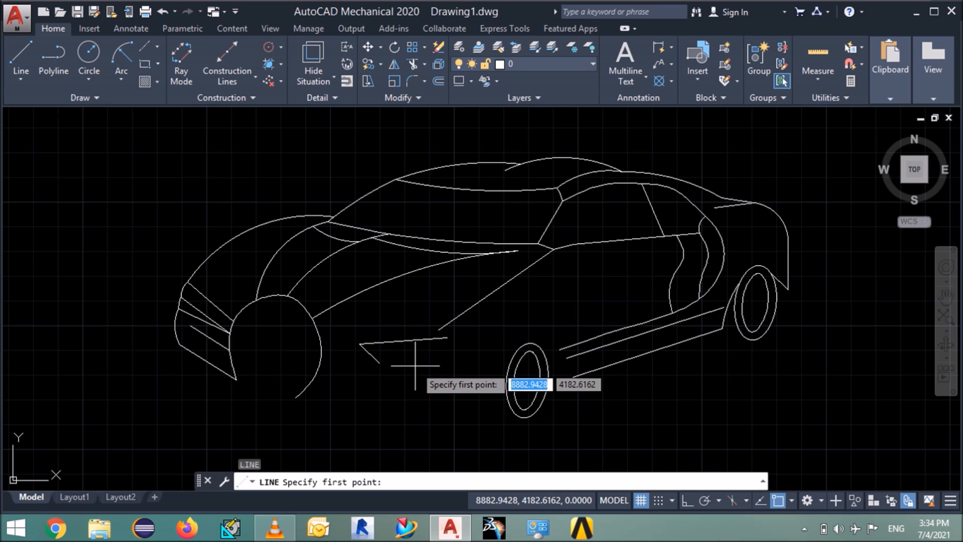
{"action": "left_click", "coordinate": [380, 363]}
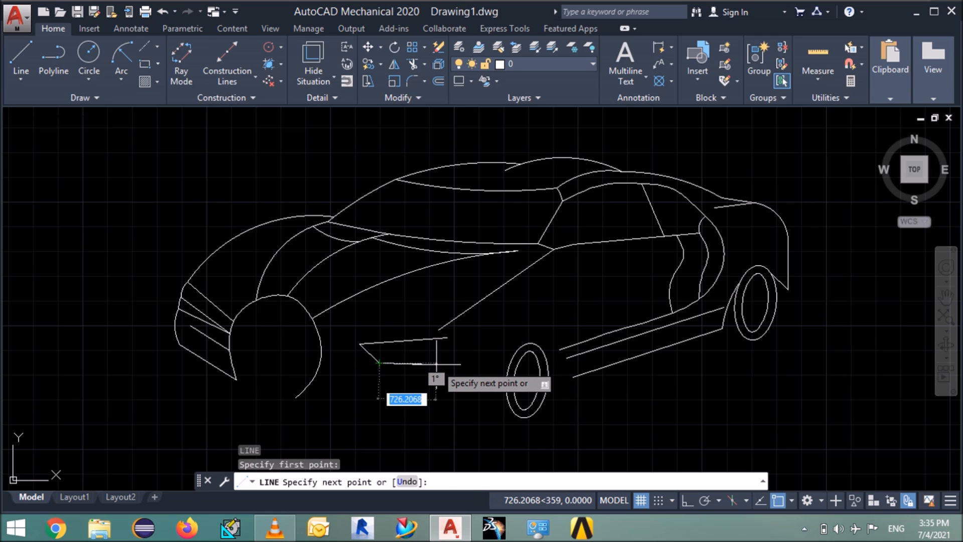
{"action": "key", "text": "F8"}
{"action": "key", "text": "F8"}
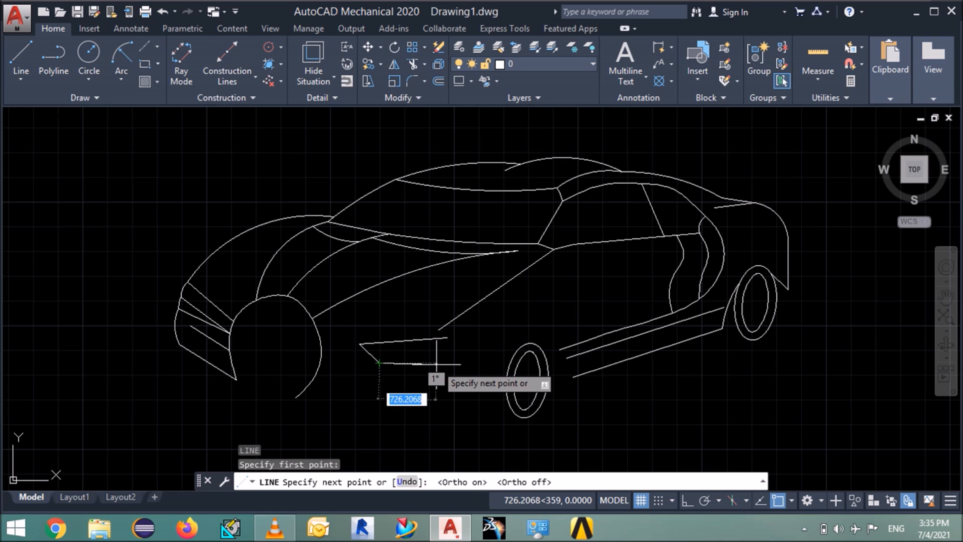
{"action": "key", "text": "F8"}
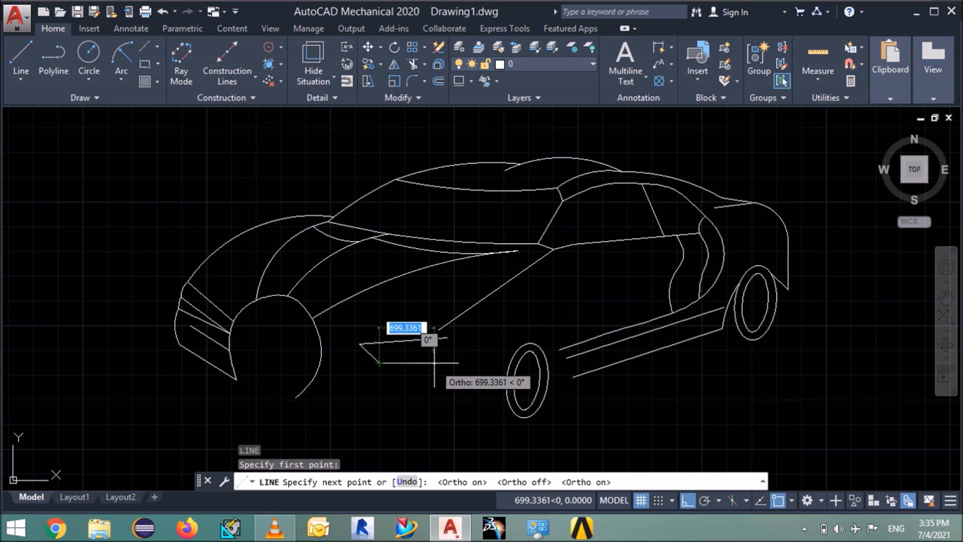
{"action": "left_click", "coordinate": [442, 362]}
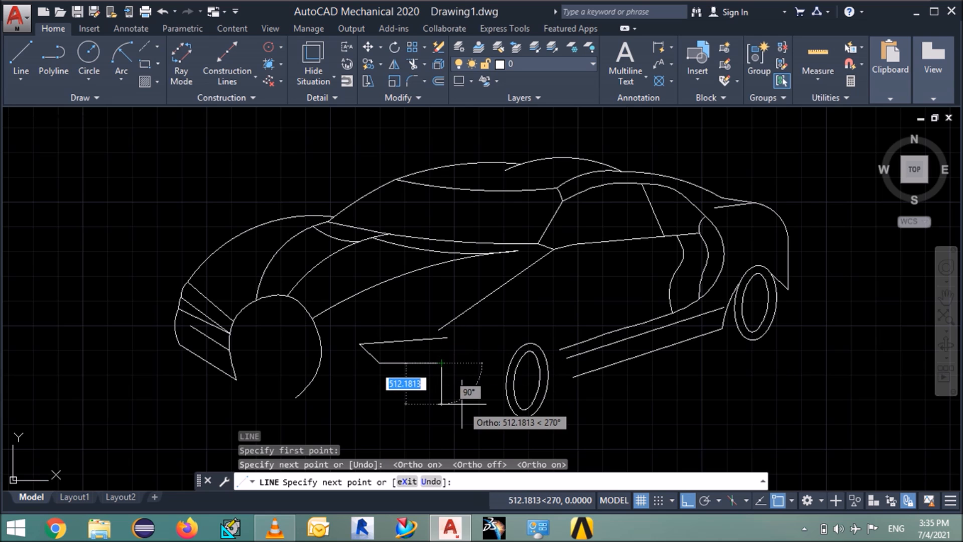
{"action": "key", "text": "Return"}
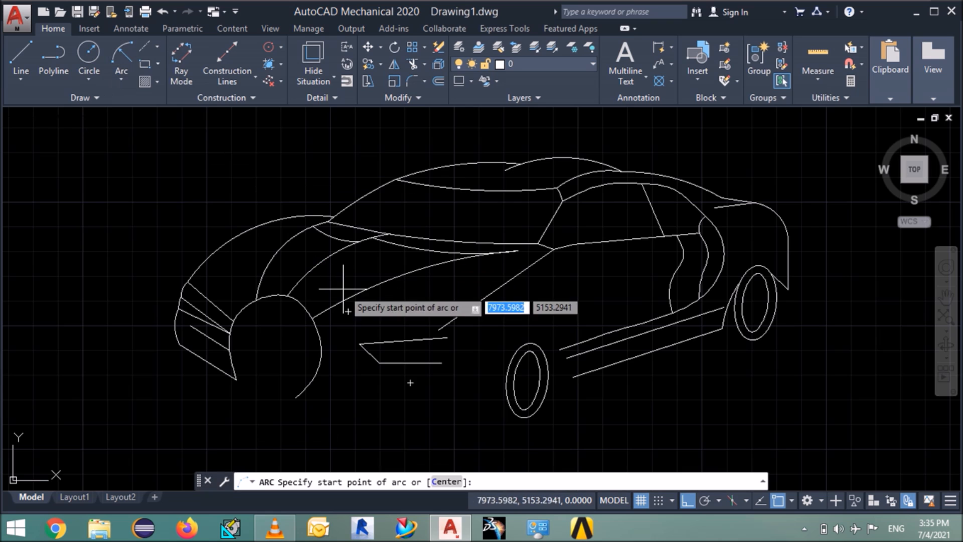
- Close the lamp outline's rear end with a start-end-radius arc of about 228 units between the horizontal and upper lines
{"action": "left_click", "coordinate": [441, 363]}
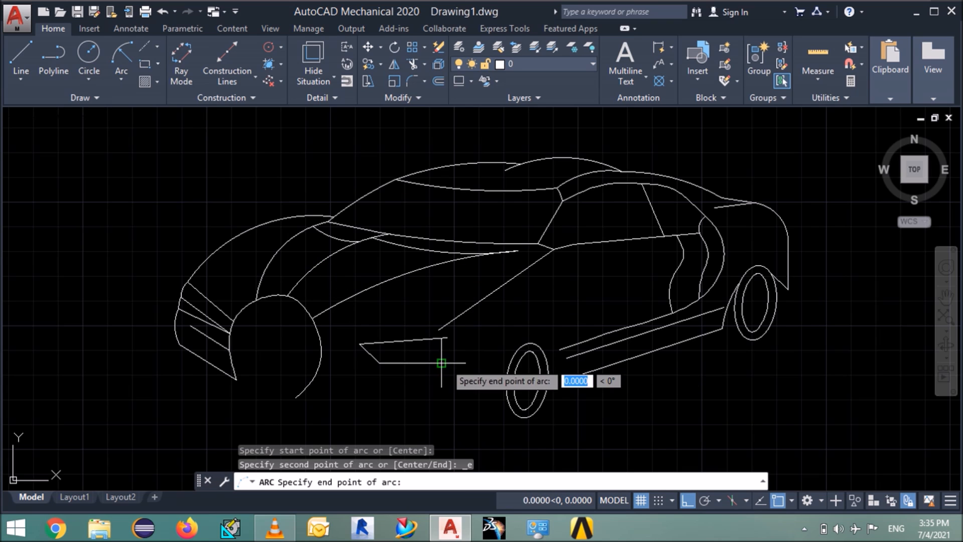
{"action": "left_click", "coordinate": [447, 337]}
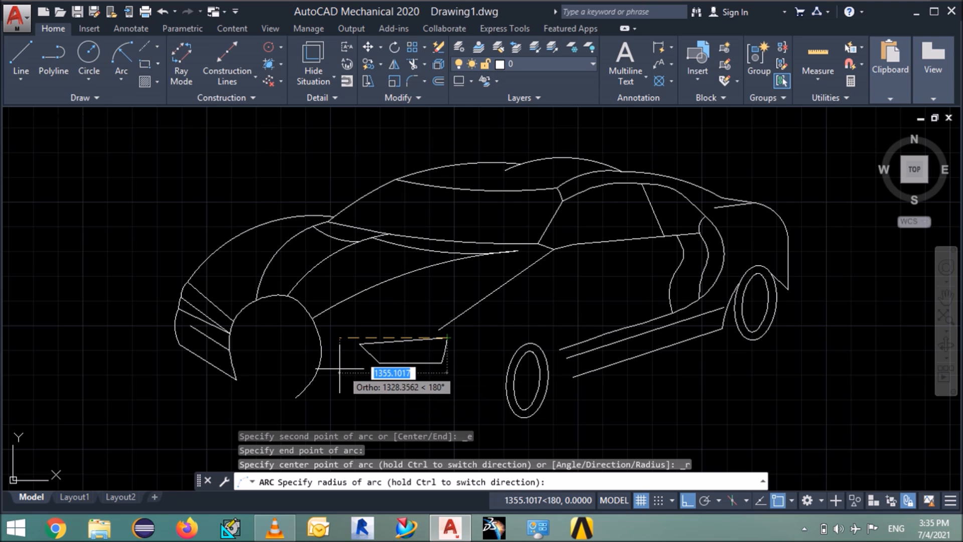
{"action": "key", "text": "F8"}
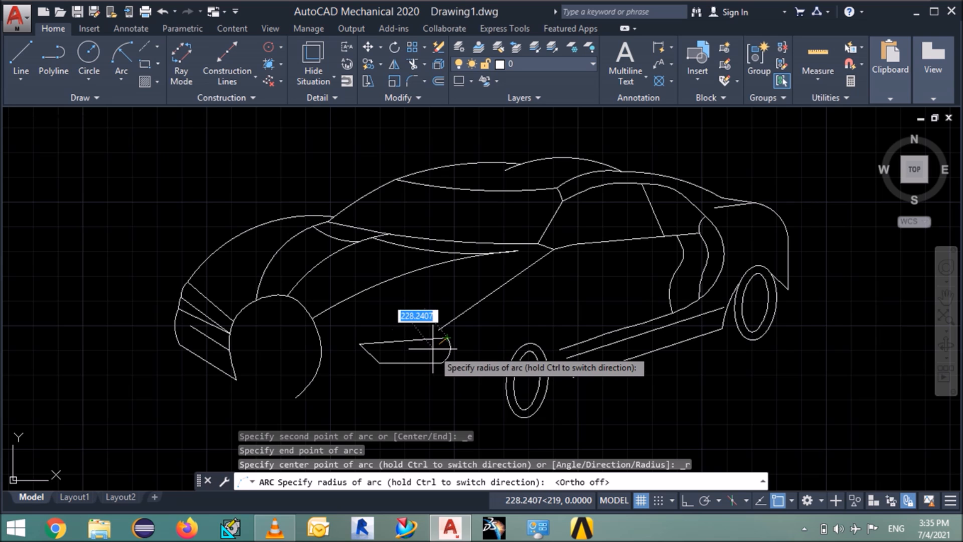
{"action": "left_click", "coordinate": [433, 349]}
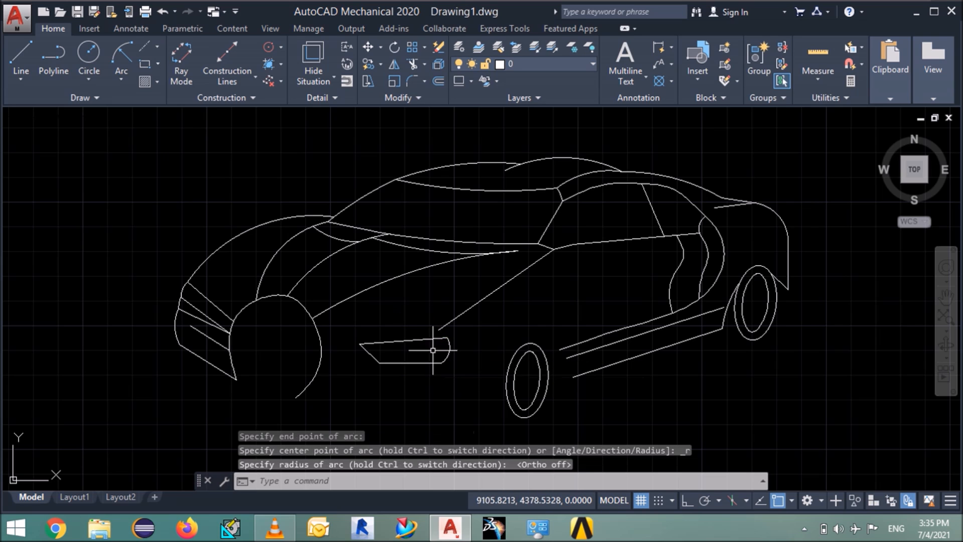
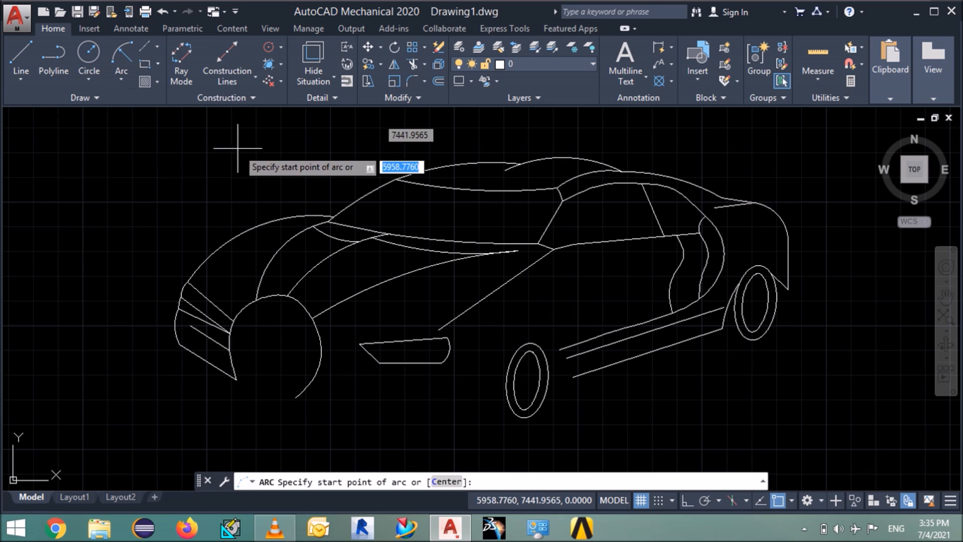
- Join the slanted line's lower end to the lamp outline's upper rear corner with a small start-end-radius arc
{"action": "left_click", "coordinate": [440, 329]}
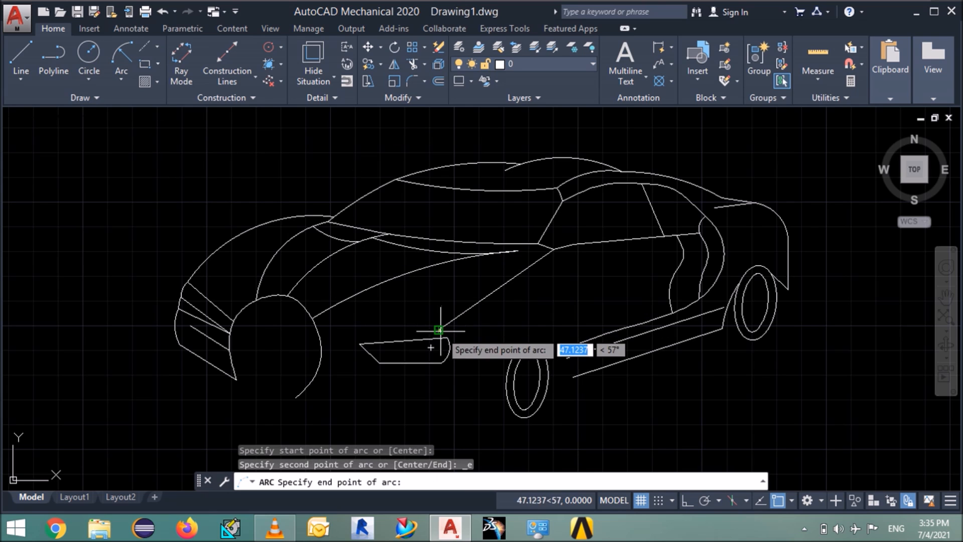
{"action": "left_click", "coordinate": [447, 337]}
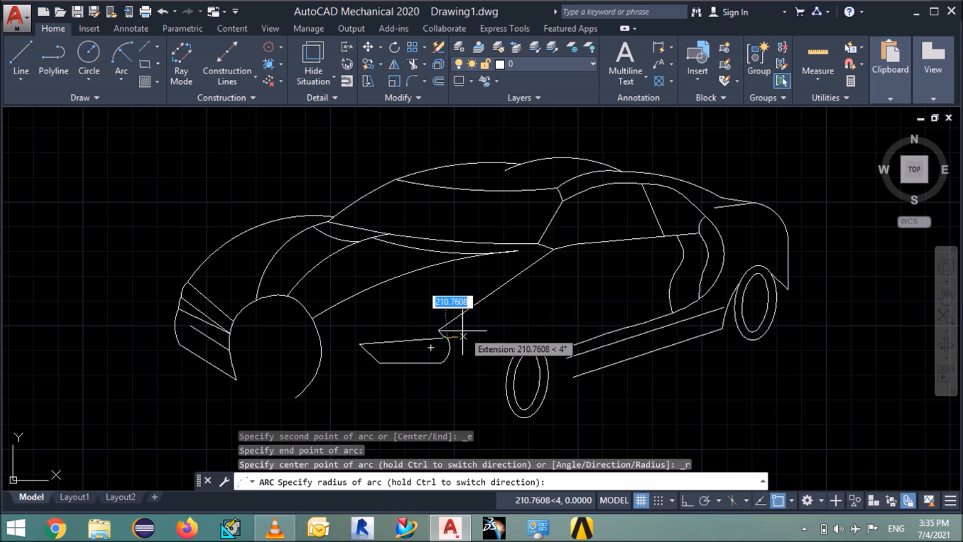
{"action": "key", "text": "F8"}
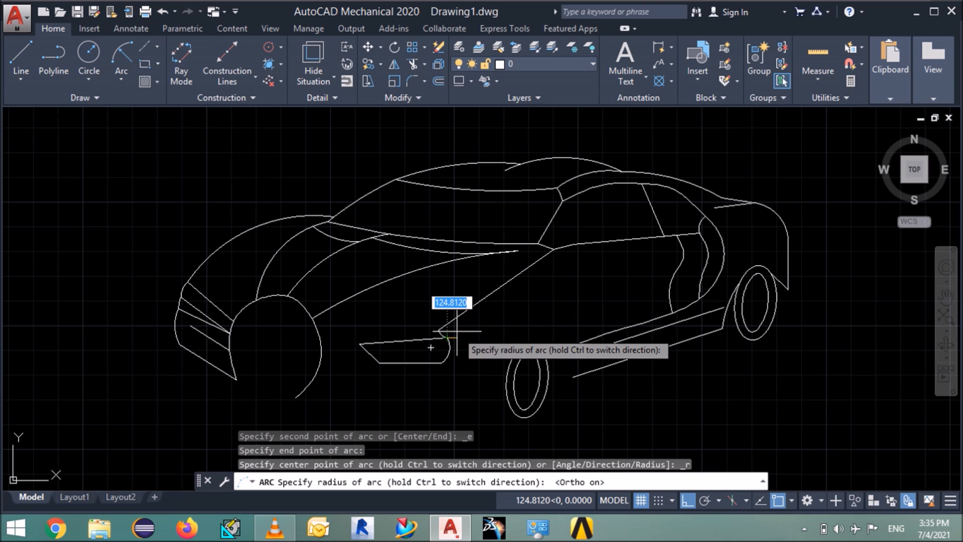
{"action": "left_click", "coordinate": [465, 328]}
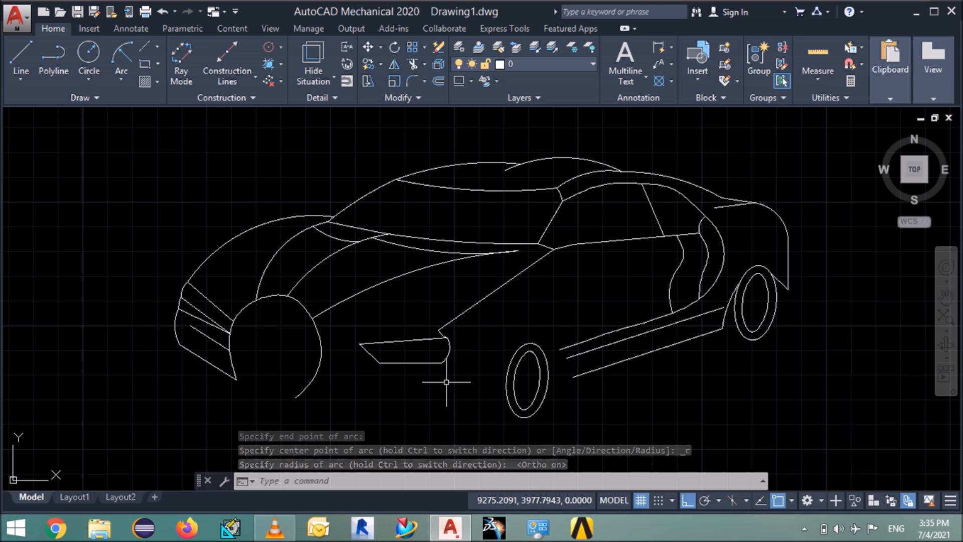
- Zoom in on the lamp outline between the large front wheel-arch curve and the front wheel ellipses
{"action": "type", "text": "z"}
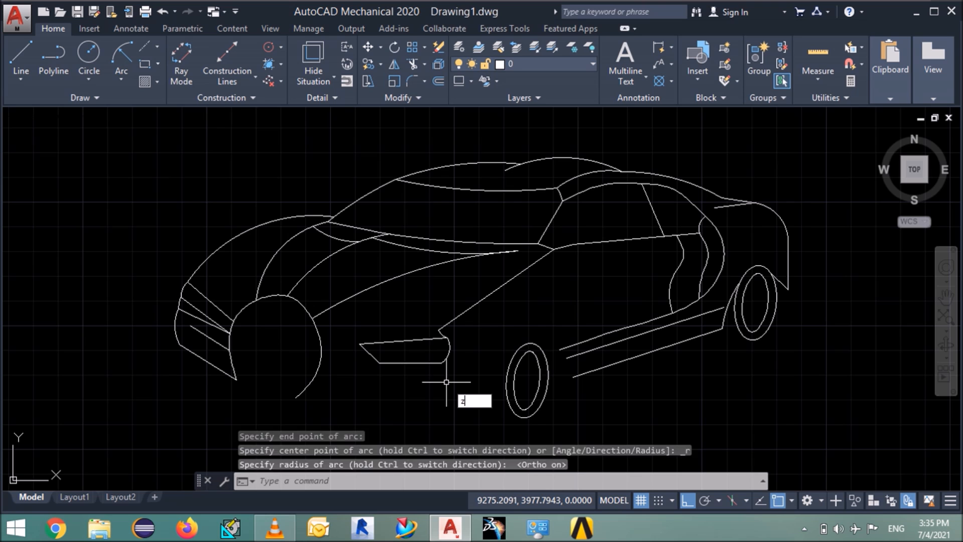
{"action": "key", "text": "Return"}
{"action": "left_click", "coordinate": [495, 277]}
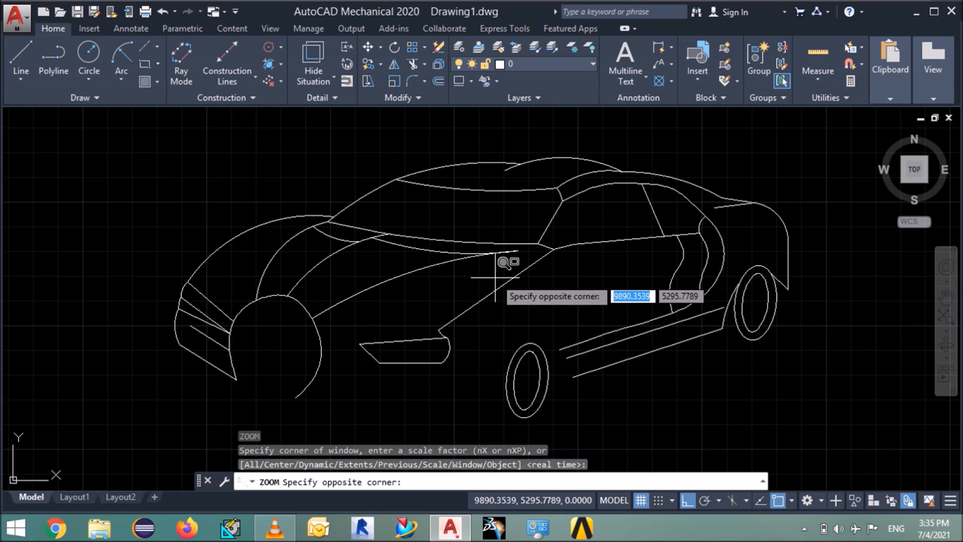
{"action": "scroll", "coordinate": [278, 401], "scroll_direction": "up", "scroll_amount": 1}
{"action": "scroll", "coordinate": [278, 401], "scroll_direction": "up", "scroll_amount": 3}
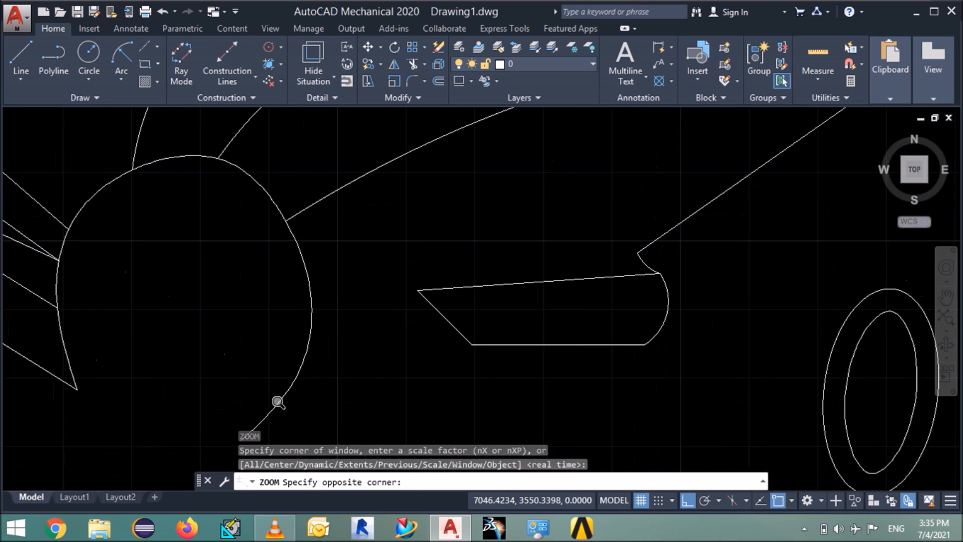
{"action": "left_click", "coordinate": [270, 415]}
{"action": "type", "text": "l"}
{"action": "key", "text": "Return"}
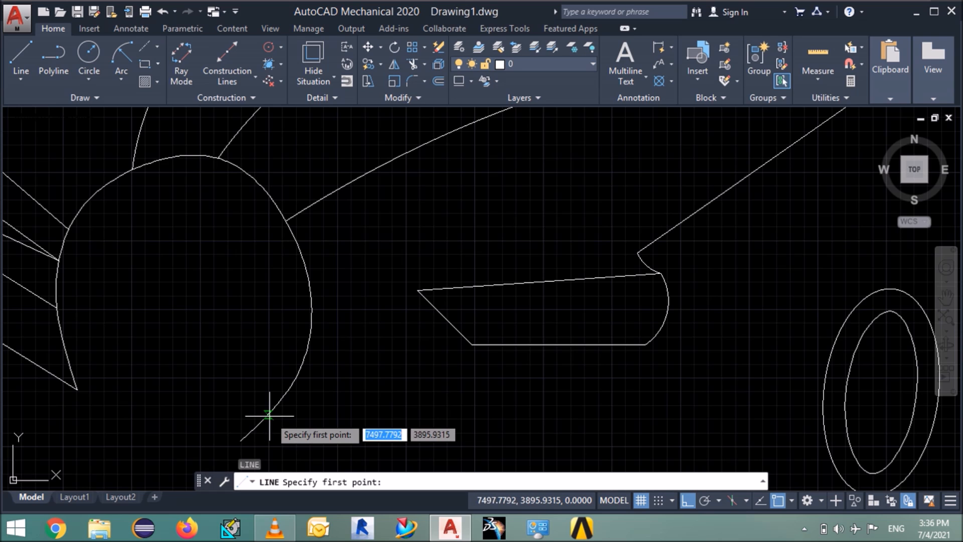
{"action": "key", "text": "Escape"}
{"action": "type", "text": "rec"}
{"action": "key", "text": "Escape"}
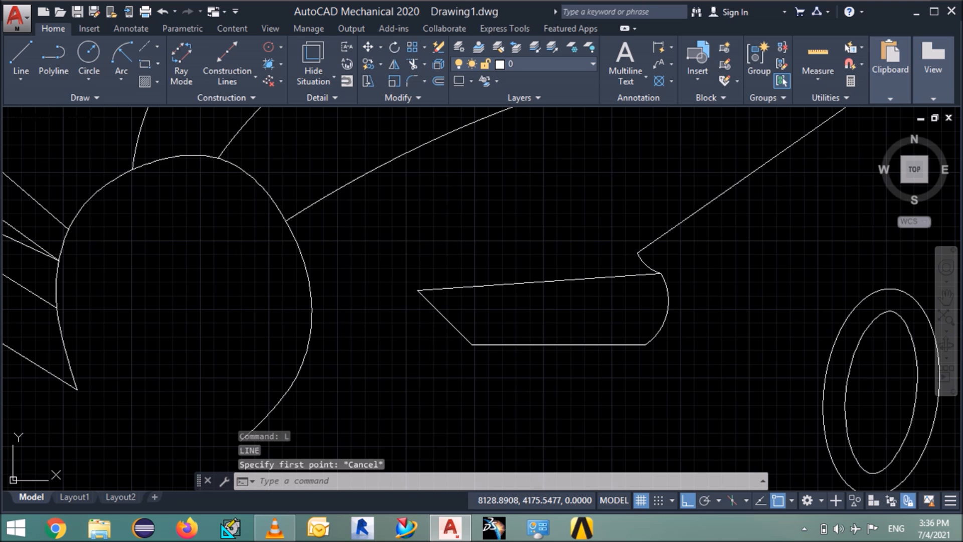
- Draw a rectangle about 161 by 108 units just below the lamp outline's upper line, near its front end
{"action": "type", "text": "rec"}
{"action": "key", "text": "Return"}
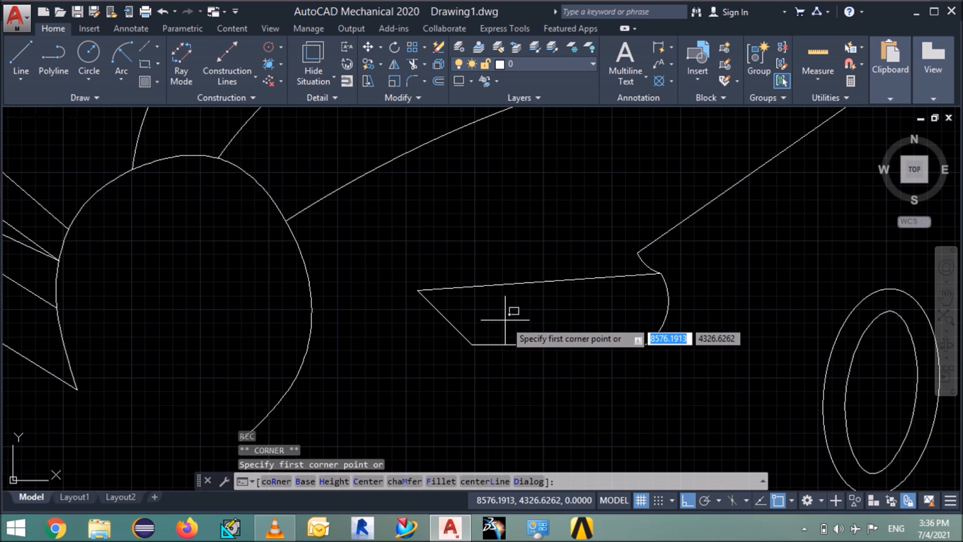
{"action": "left_click", "coordinate": [466, 288]}
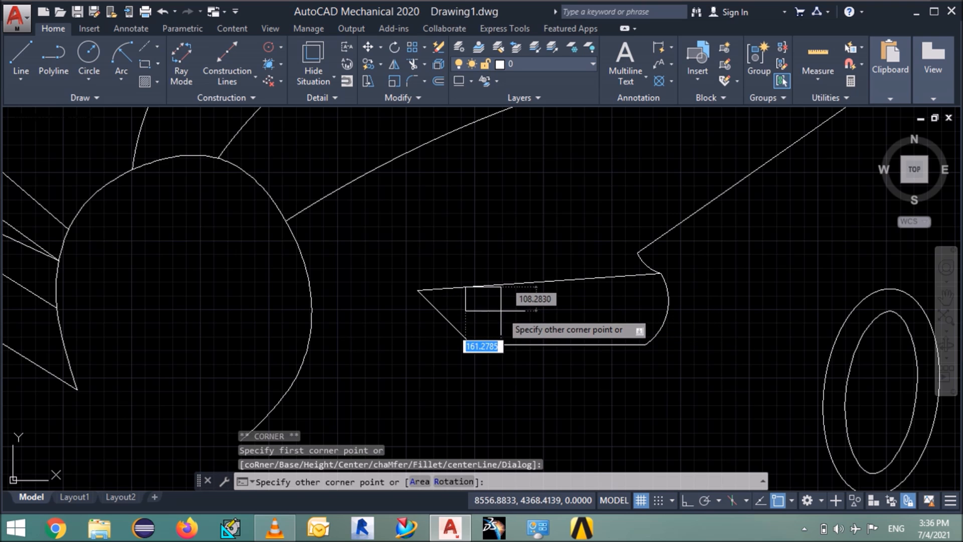
{"action": "left_click", "coordinate": [501, 311]}
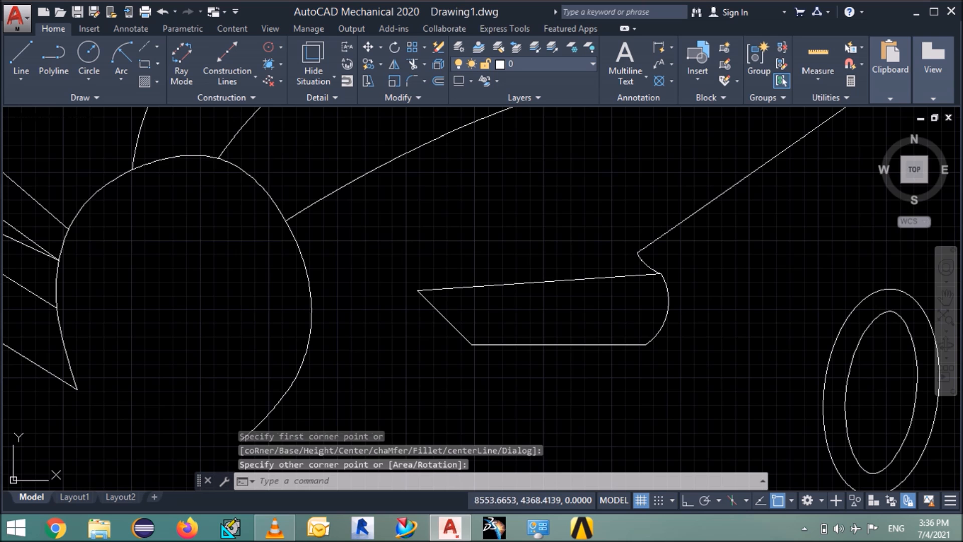
- Rotate the small rectangle about its centre so its upper edge roughly follows the lamp outline's slanted upper line
{"action": "left_click", "coordinate": [482, 312]}
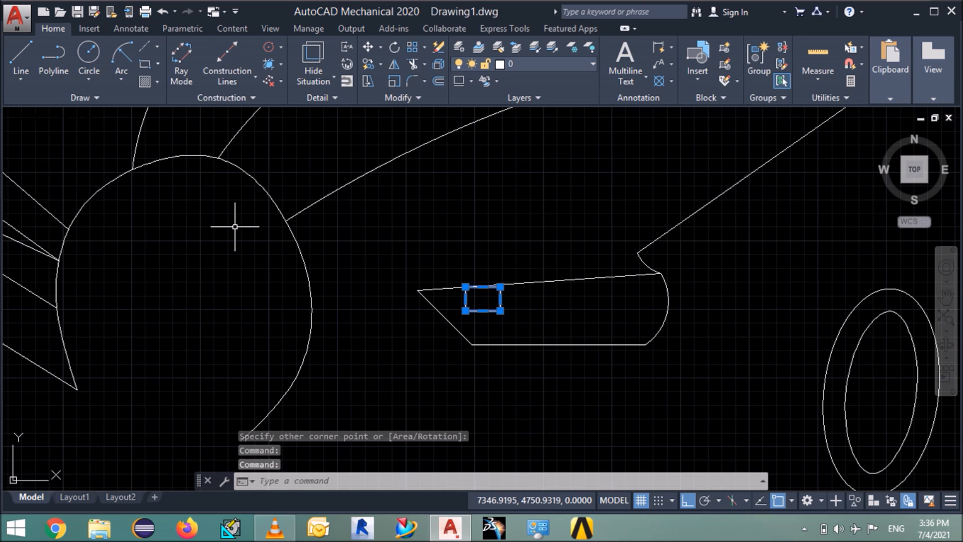
{"action": "key", "text": "Return"}
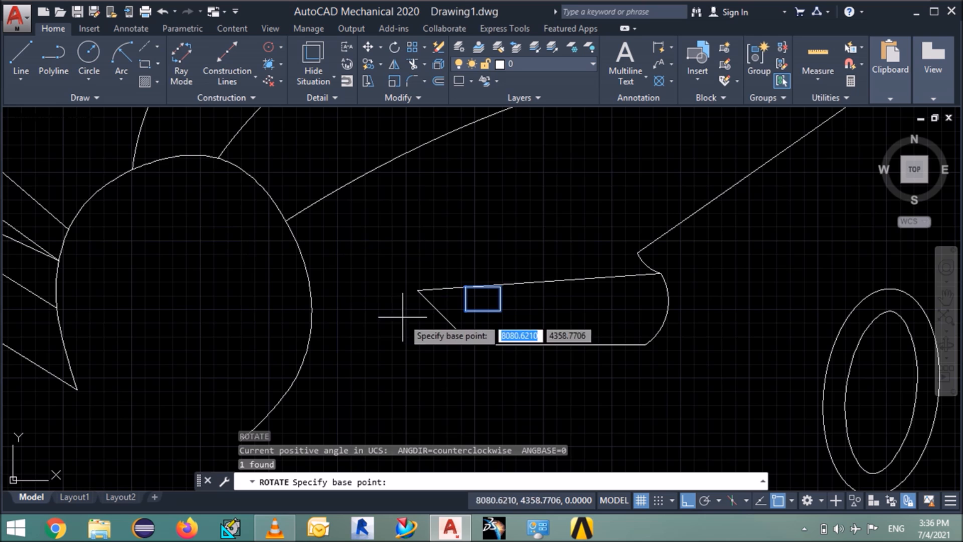
{"action": "left_click", "coordinate": [483, 299]}
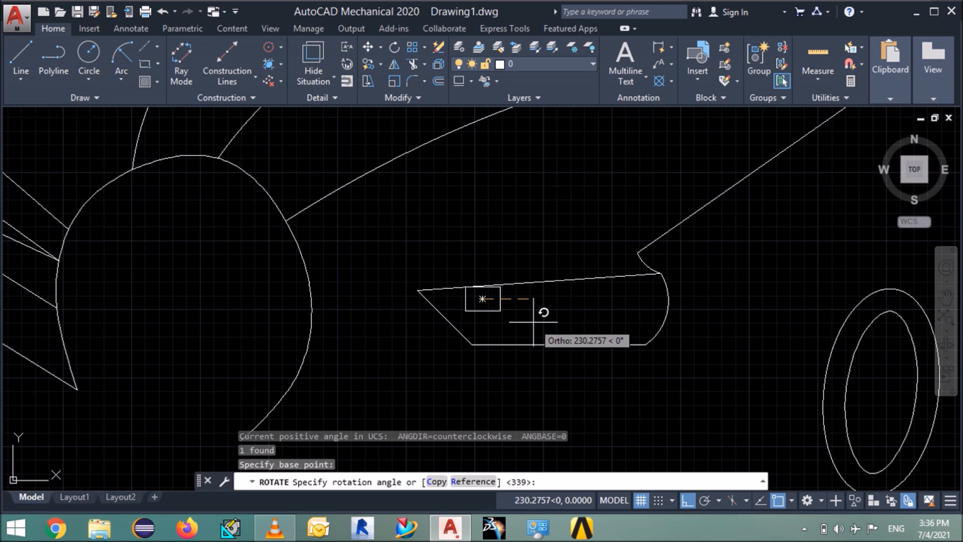
{"action": "key", "text": "F8"}
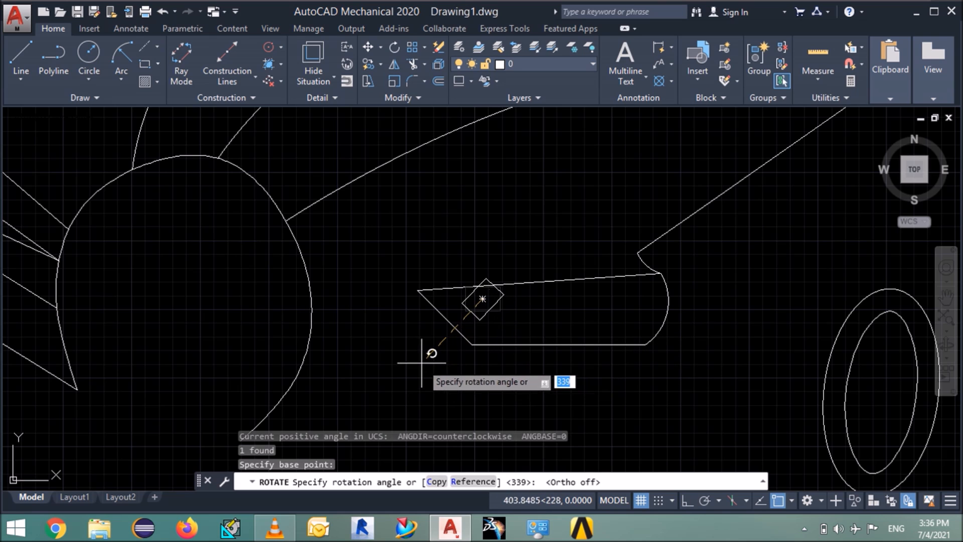
{"action": "left_click", "coordinate": [397, 303]}
- Offset the small rotated rectangle in the lamp outline 20 units outward
{"action": "type", "text": "o"}
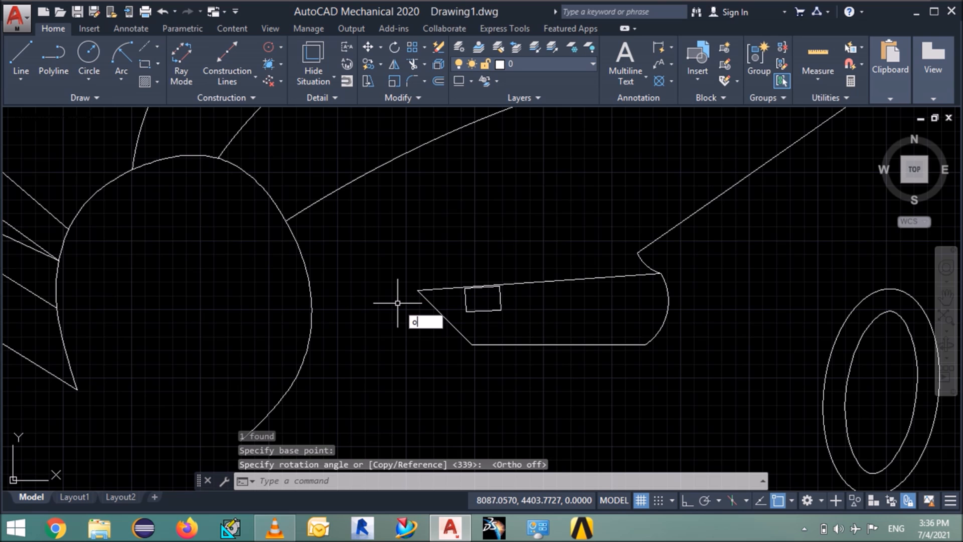
{"action": "type", "text": "ff"}
{"action": "key", "text": "Return"}
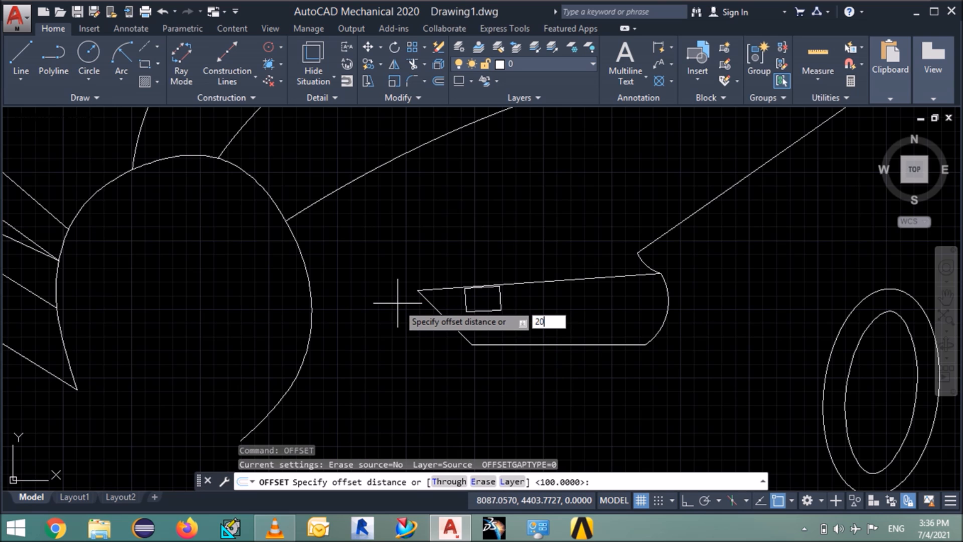
{"action": "key", "text": "Return"}
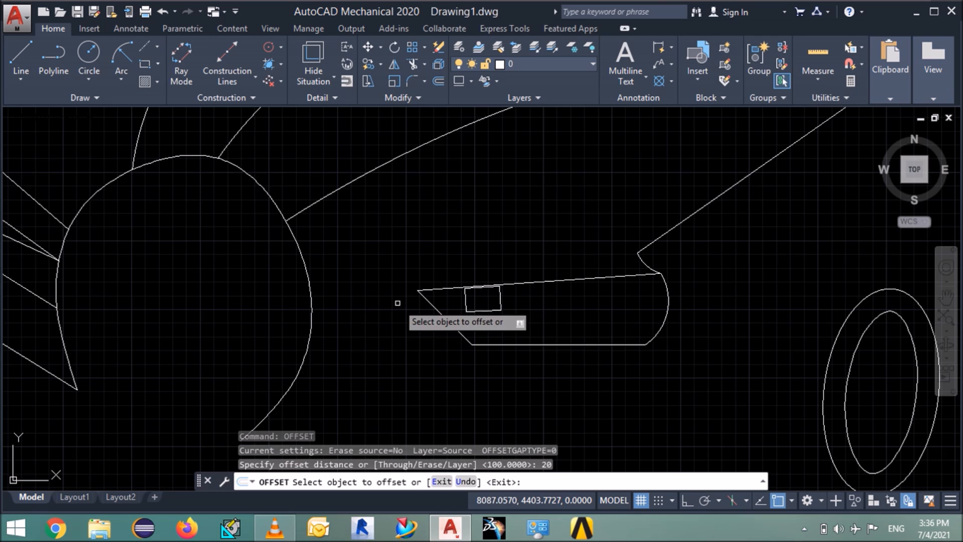
{"action": "left_click", "coordinate": [490, 310]}
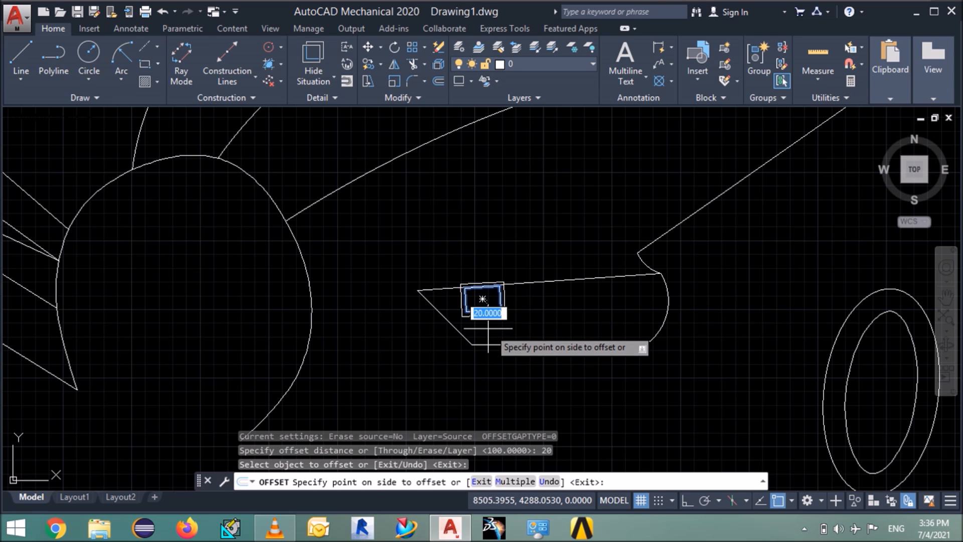
{"action": "left_click", "coordinate": [482, 299]}
{"action": "key", "text": "Escape"}
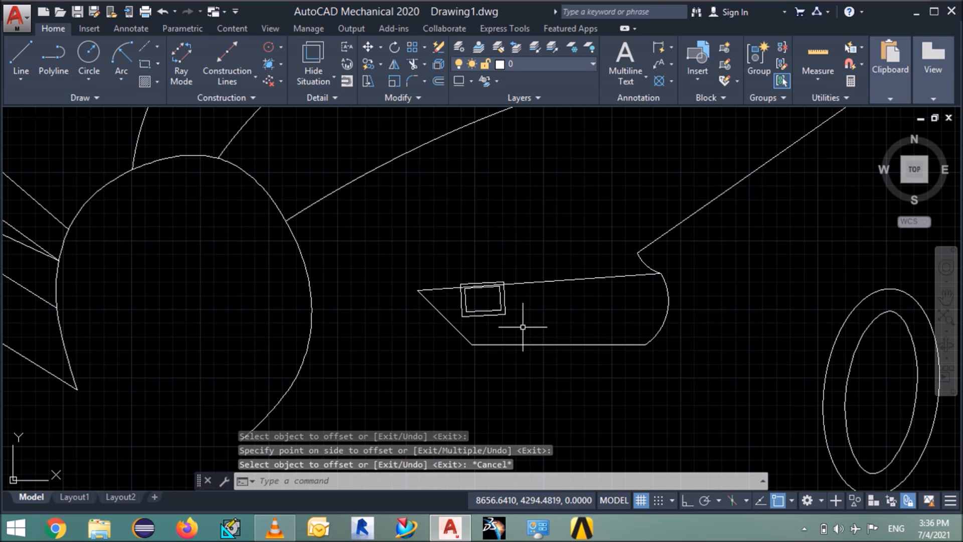
- Move both nested rectangles down by 20 units so the outer one fits under the lamp's slanted upper line
{"action": "left_click", "coordinate": [511, 299]}
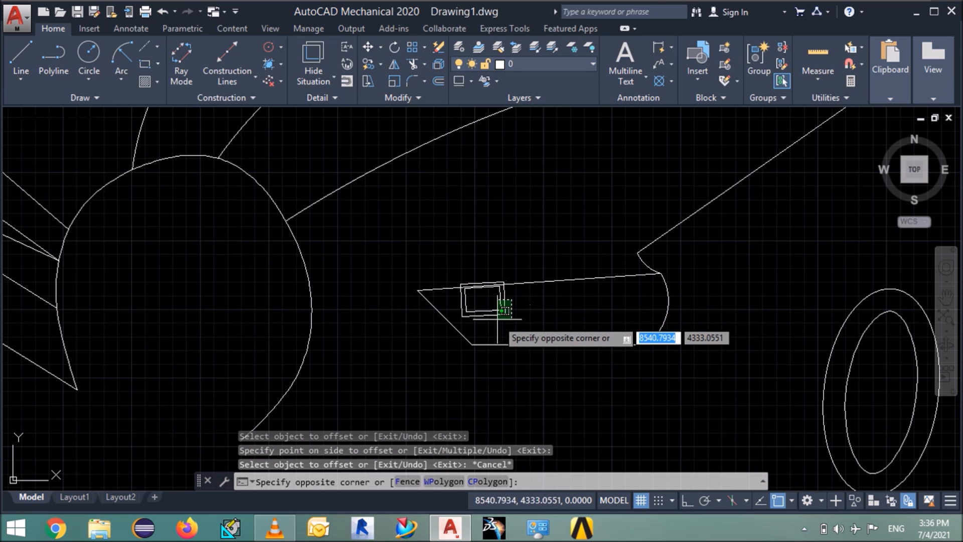
{"action": "left_click", "coordinate": [493, 324]}
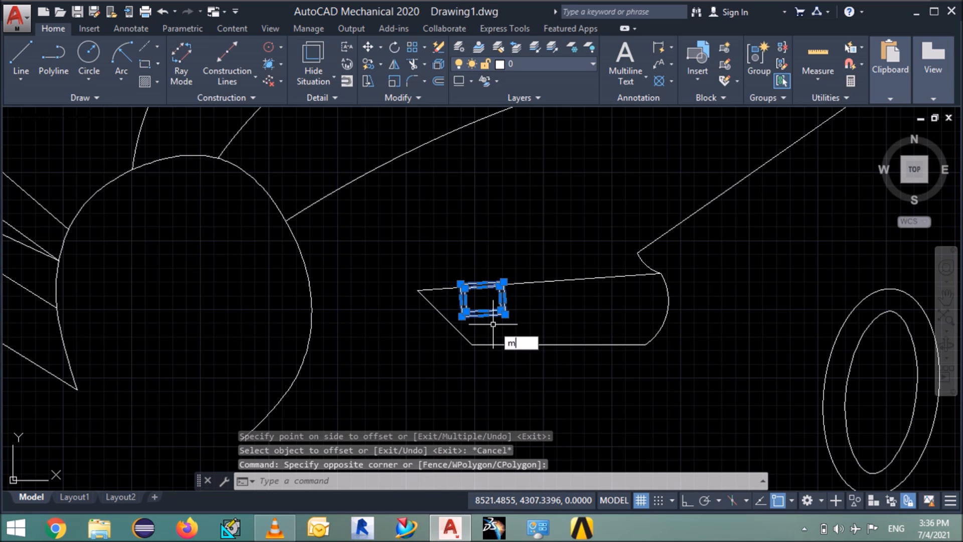
{"action": "key", "text": "Return"}
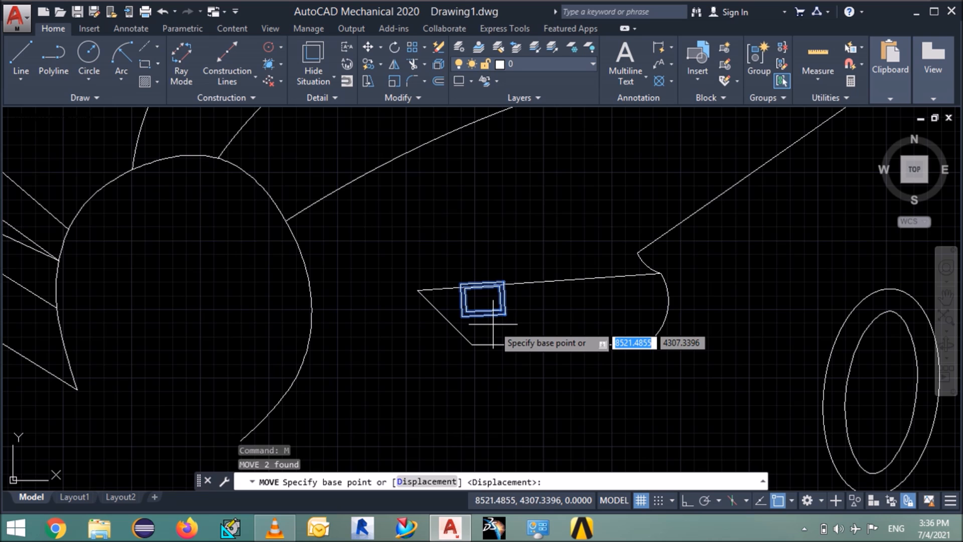
{"action": "left_click", "coordinate": [503, 284]}
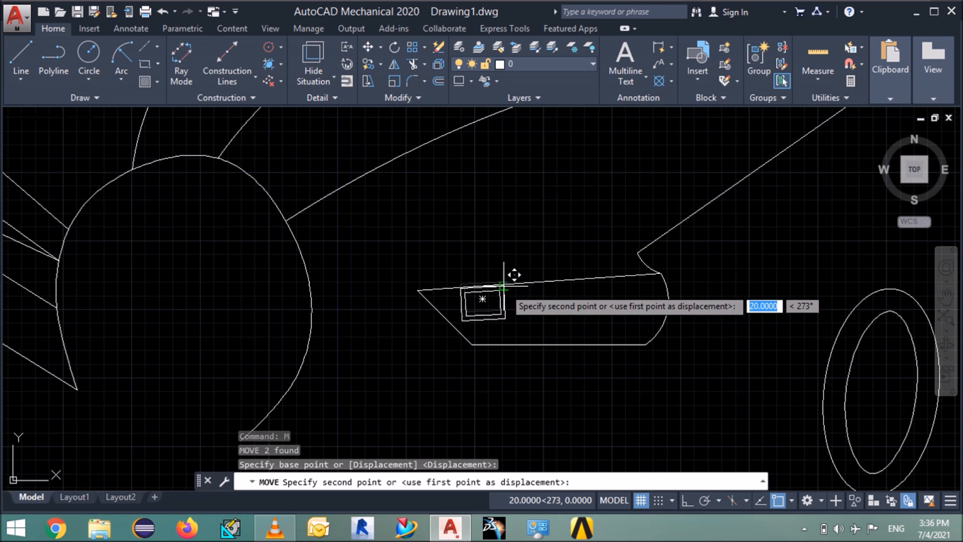
{"action": "key", "text": "Return"}
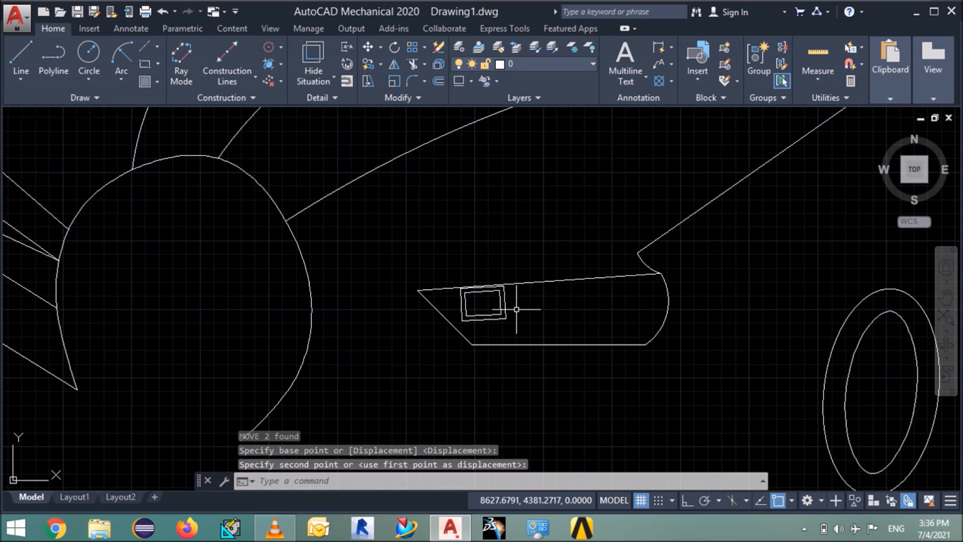
- Copy the nested rectangle pair three times toward the lamp's rear along its upper line, with the first copy about 271 units away
{"action": "left_click", "coordinate": [502, 327]}
{"action": "left_click", "coordinate": [487, 334]}
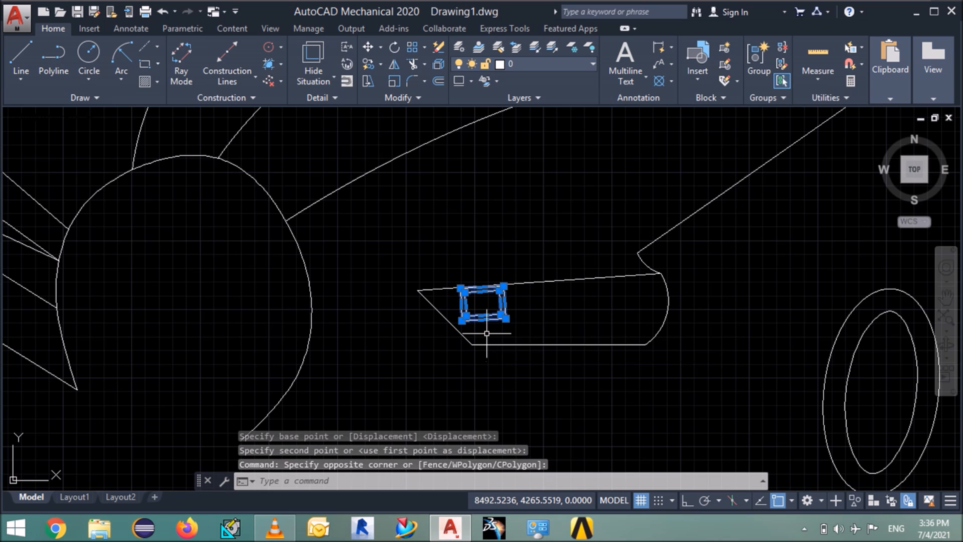
{"action": "type", "text": "co"}
{"action": "key", "text": "Return"}
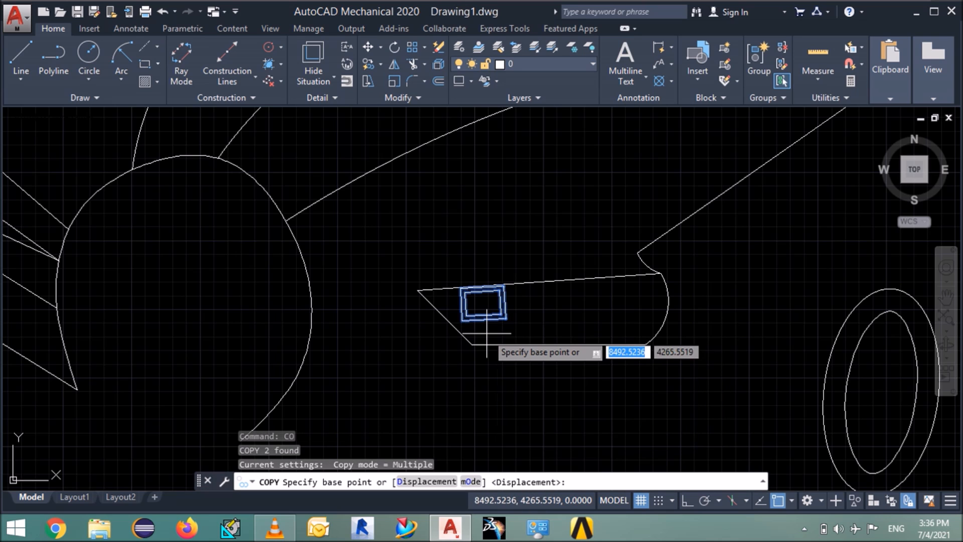
{"action": "left_click", "coordinate": [462, 320]}
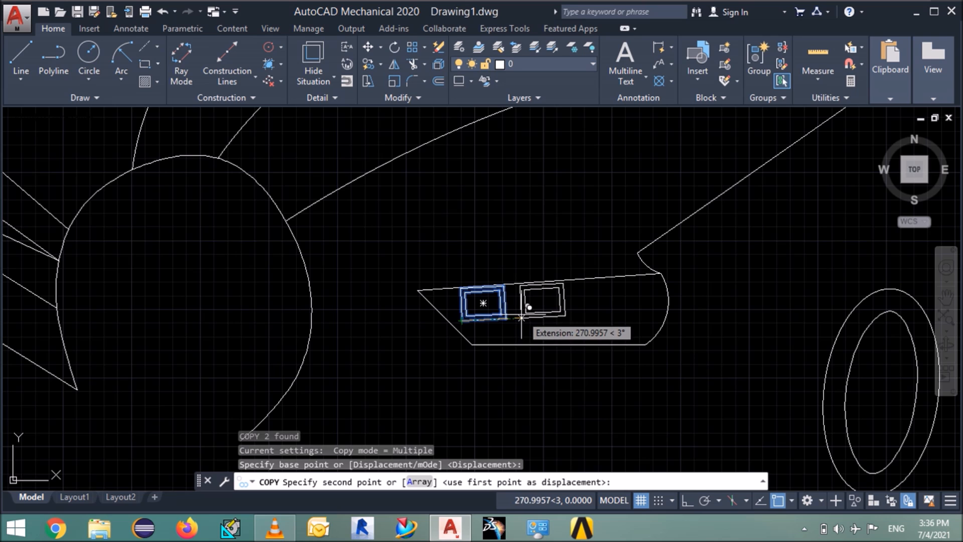
{"action": "left_click", "coordinate": [522, 317]}
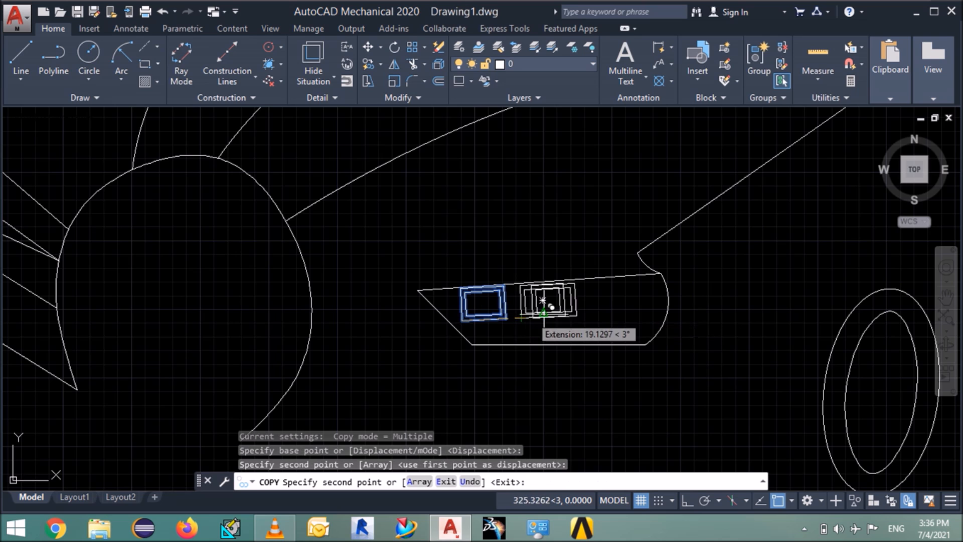
{"action": "left_click", "coordinate": [576, 315]}
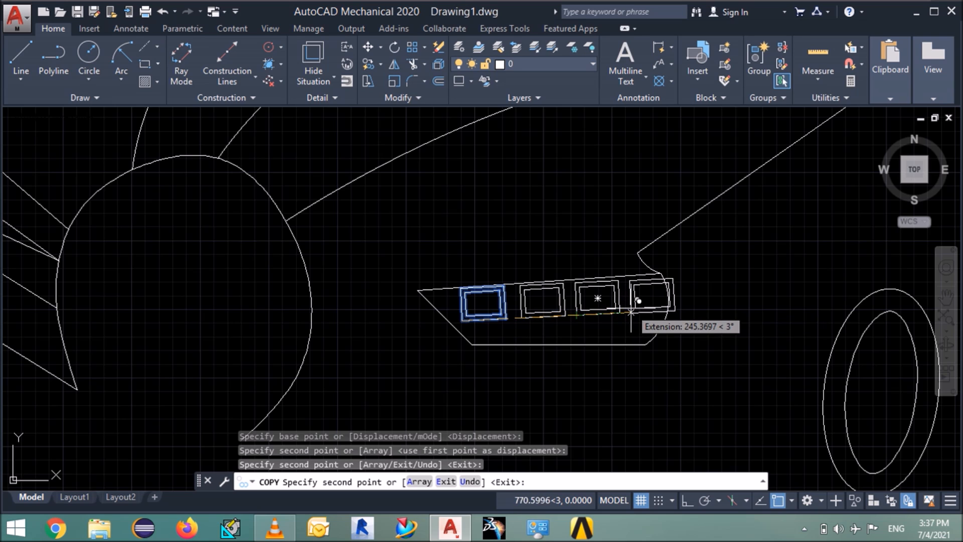
{"action": "left_click", "coordinate": [630, 313]}
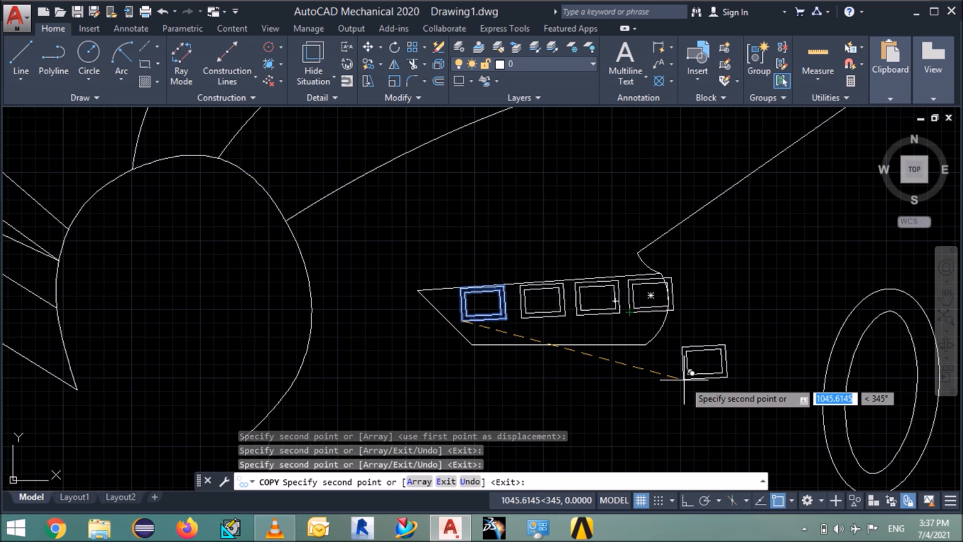
{"action": "key", "text": "Escape"}
{"action": "left_click", "coordinate": [643, 300]}
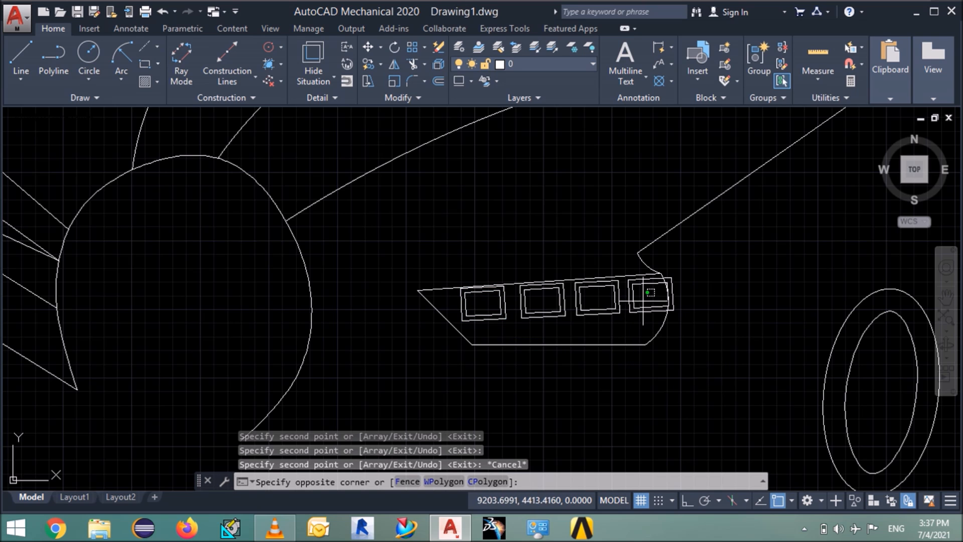
{"action": "left_click", "coordinate": [479, 327]}
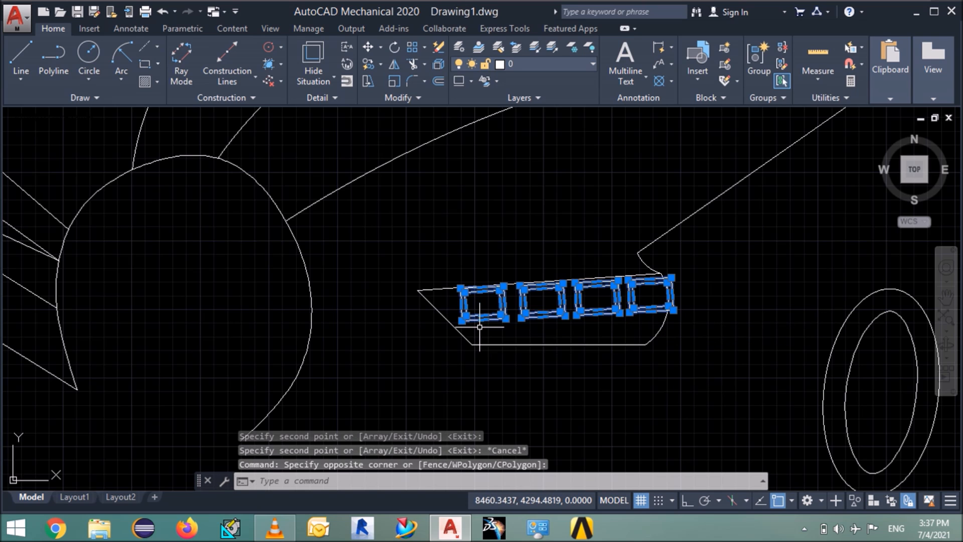
{"action": "key", "text": "Return"}
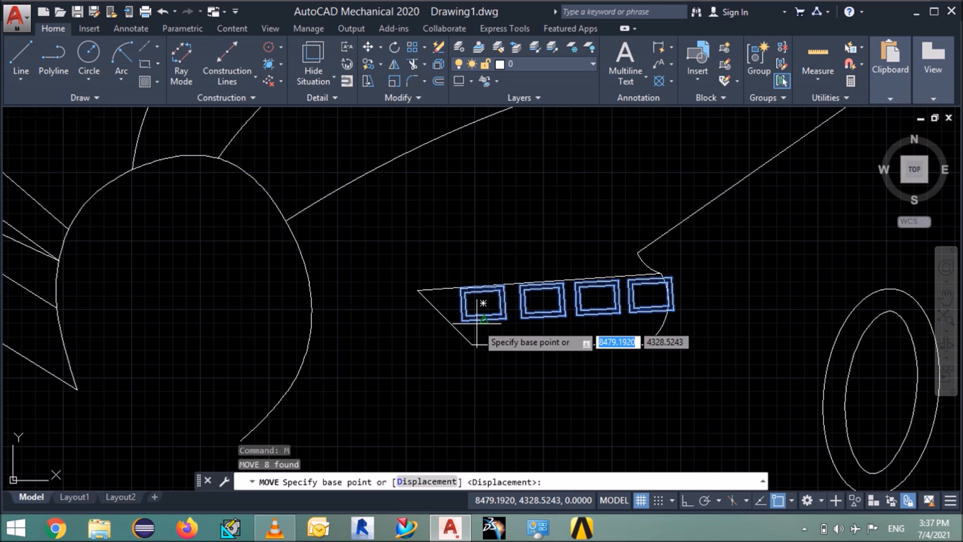
{"action": "left_click", "coordinate": [506, 318]}
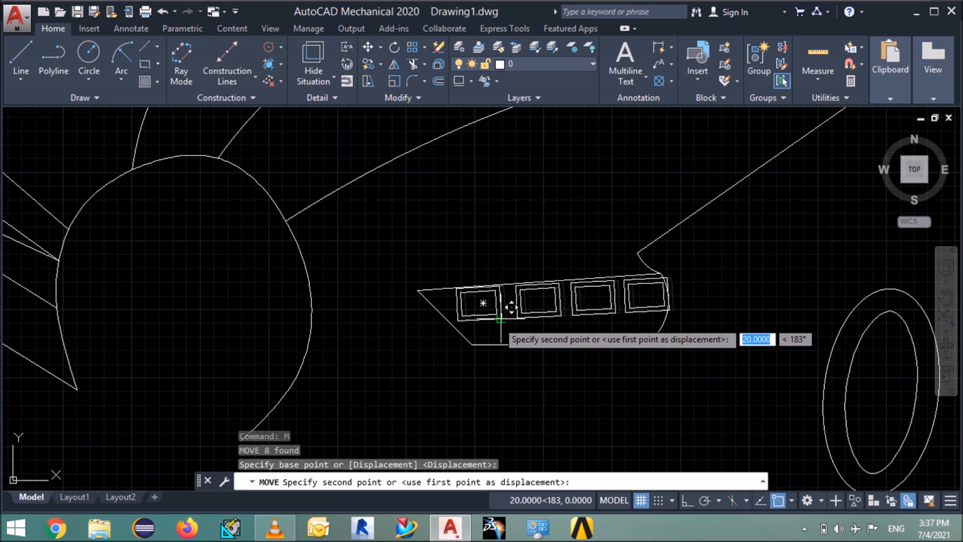
{"action": "key", "text": "F8"}
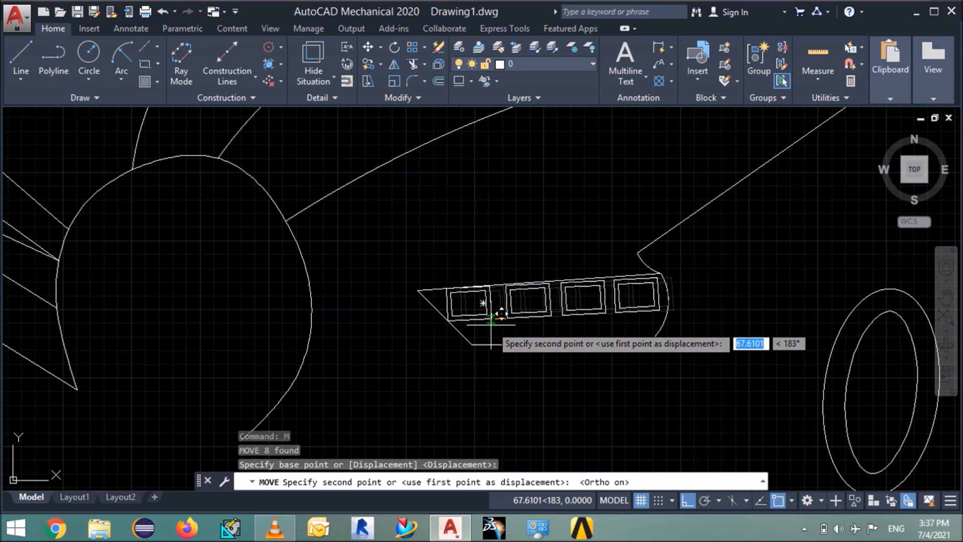
{"action": "key", "text": "Escape"}
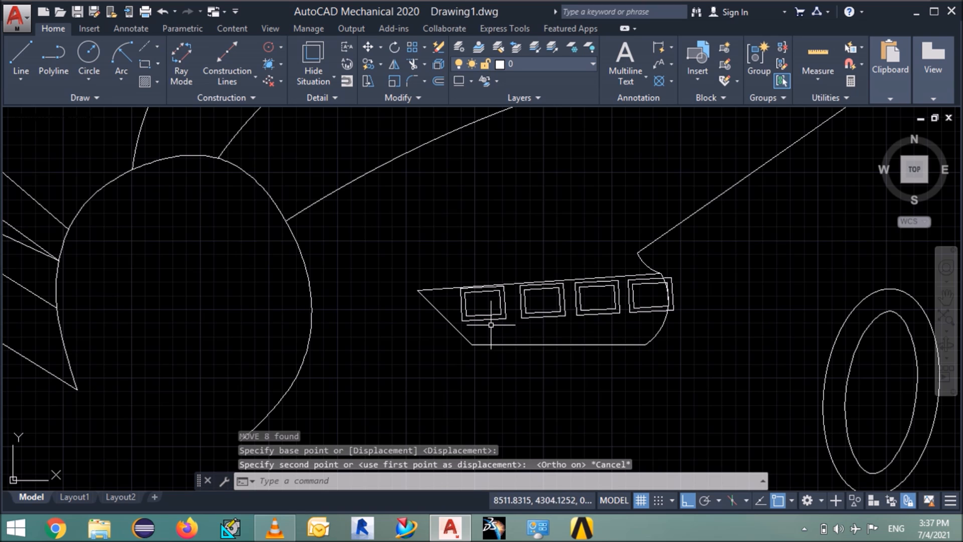
- Move all four nested rectangle pairs slightly toward the lamp's front end, parallel to its upper line
{"action": "left_click", "coordinate": [646, 300]}
{"action": "left_click", "coordinate": [489, 328]}
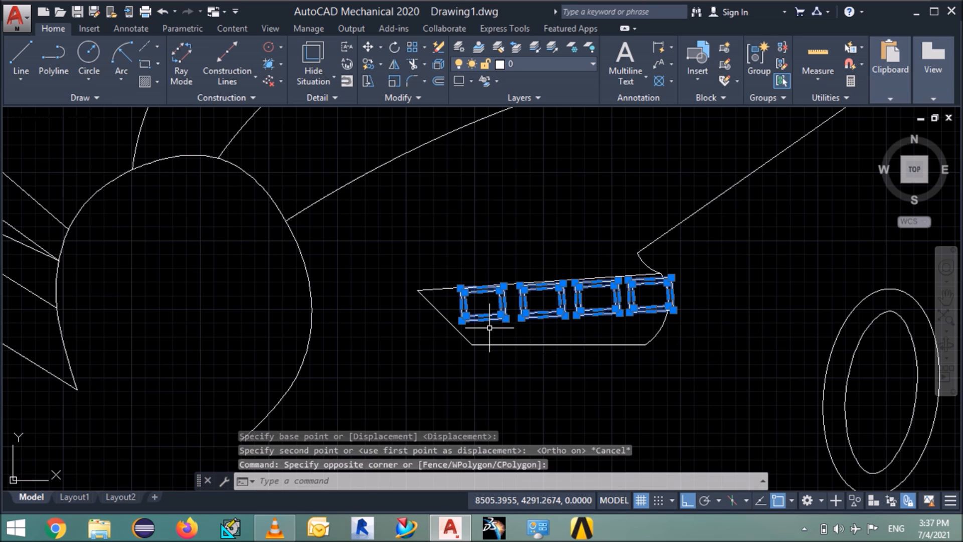
{"action": "key", "text": "Return"}
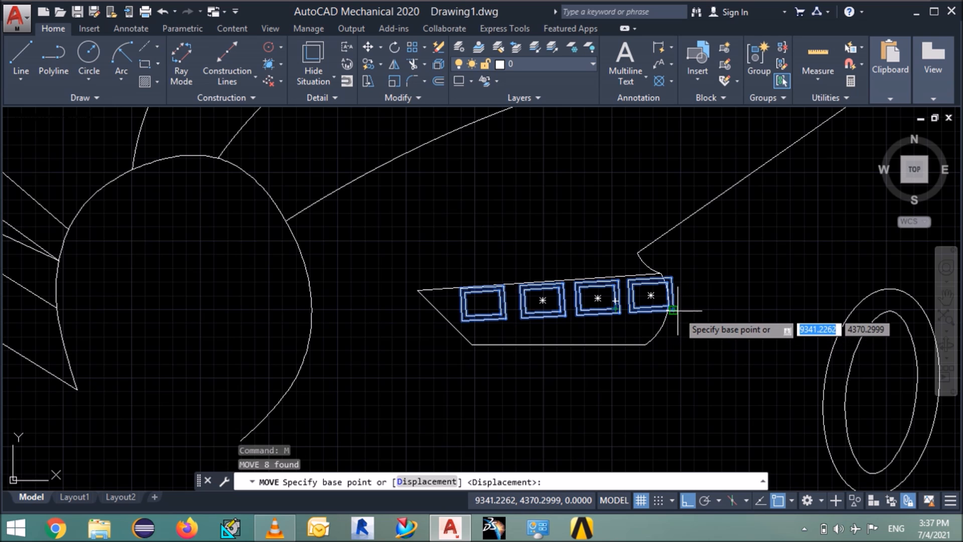
{"action": "left_click", "coordinate": [668, 279]}
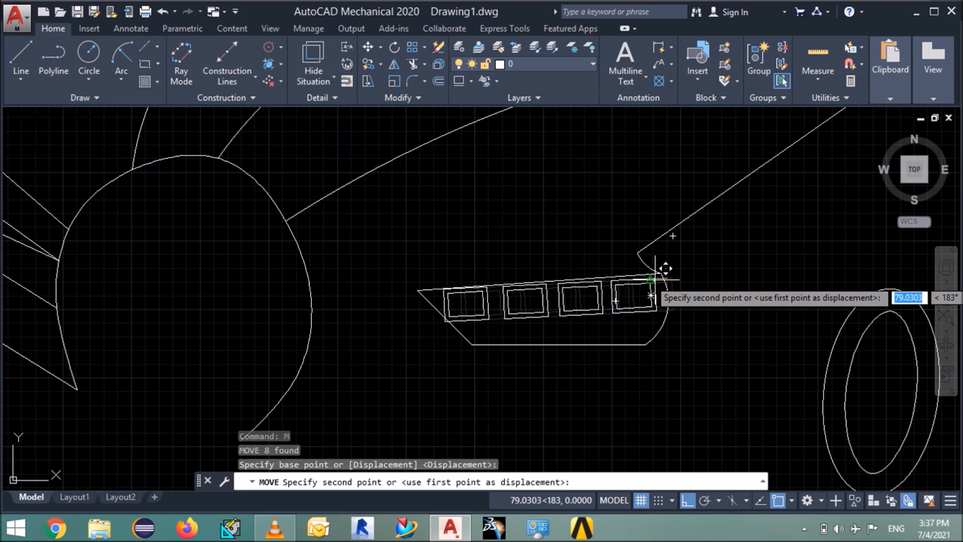
{"action": "key", "text": "F8"}
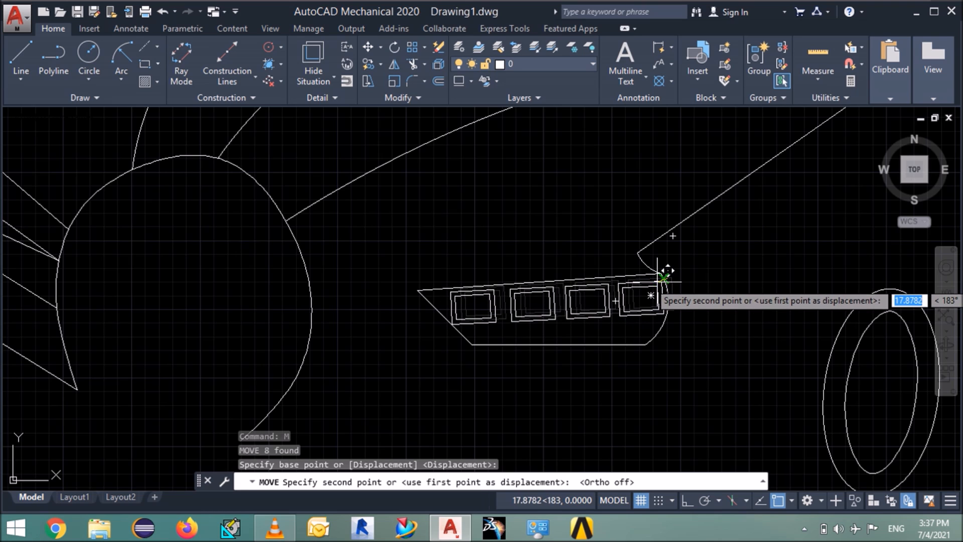
{"action": "left_click", "coordinate": [667, 275]}
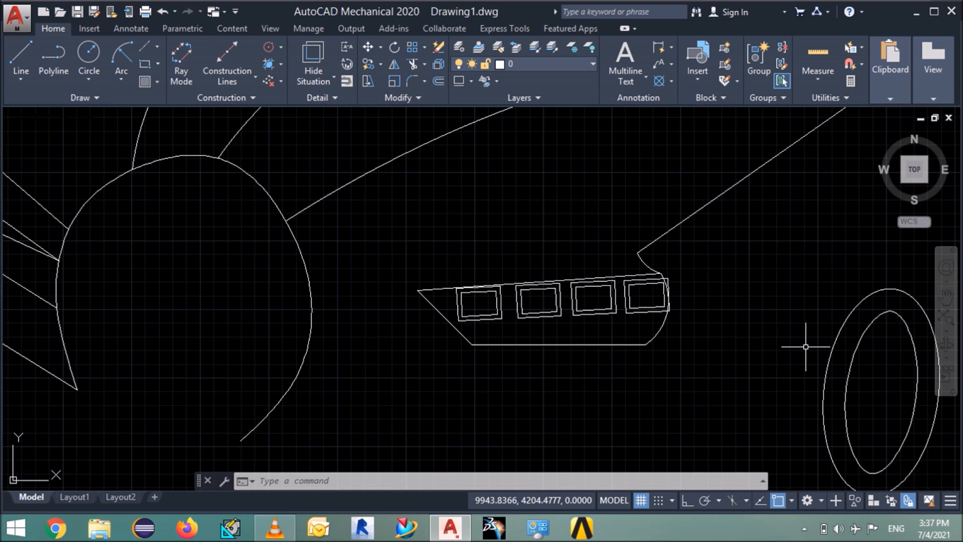
- Draw a nearly horizontal line from the large wheel-arch curve to a point just below the lamp outline's lower rear corner
{"action": "key", "text": "Return"}
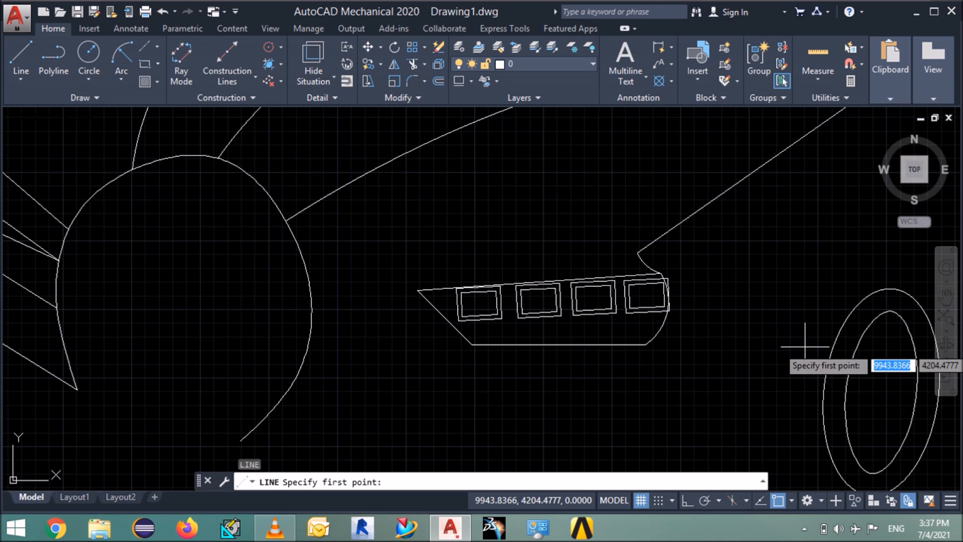
{"action": "left_click", "coordinate": [307, 350]}
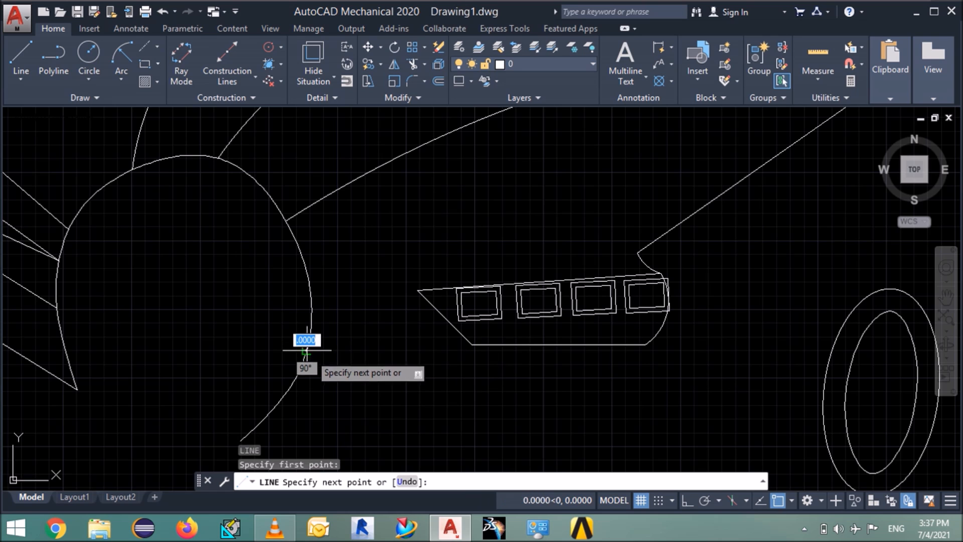
{"action": "left_click", "coordinate": [665, 358]}
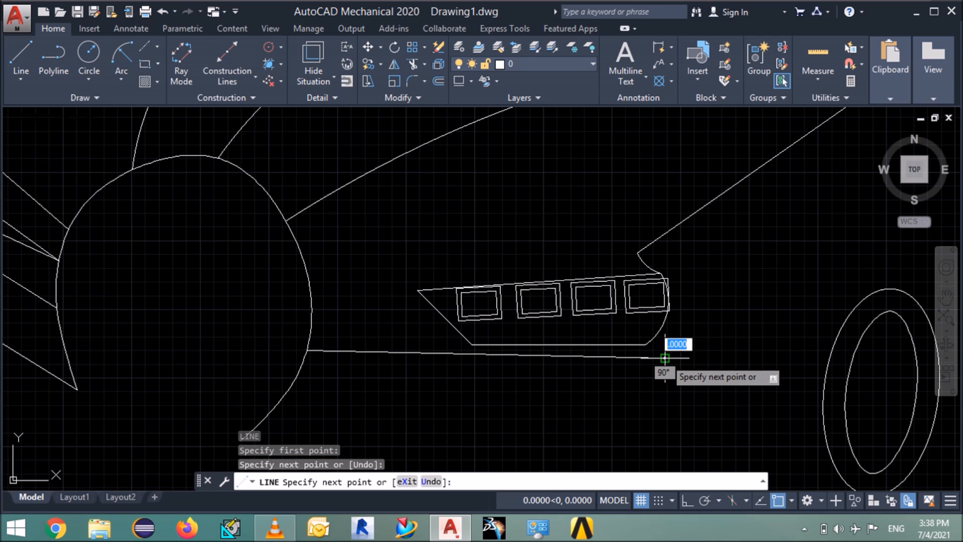
{"action": "key", "text": "Return"}
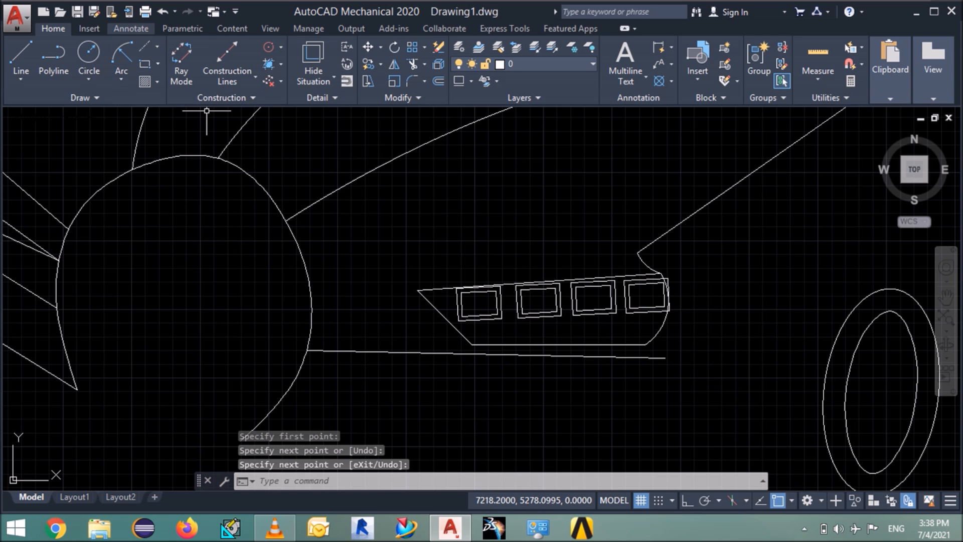
- Draw an arc from the free end of the line below the lamp, bulging around the lamp's rear, up to the slanted body line
{"action": "left_click", "coordinate": [121, 55]}
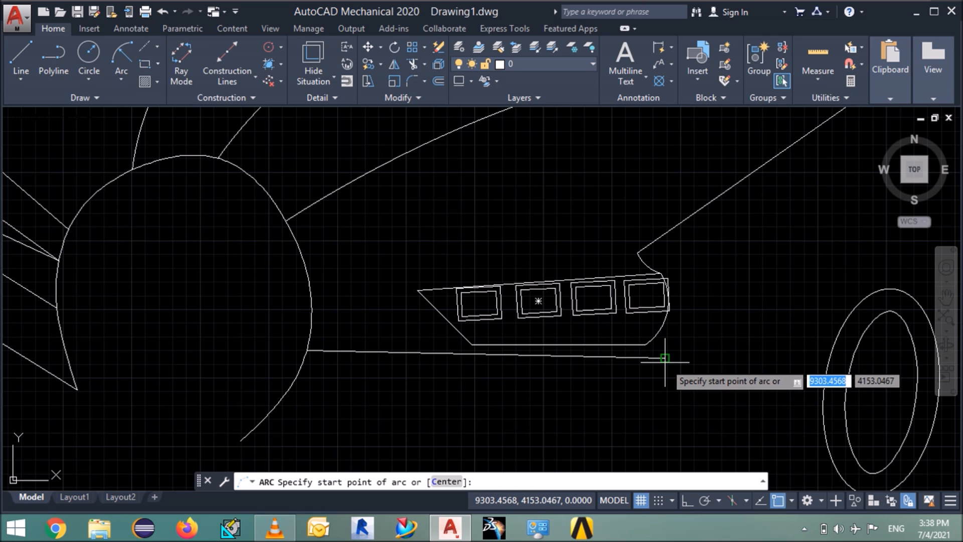
{"action": "key", "text": "Escape"}
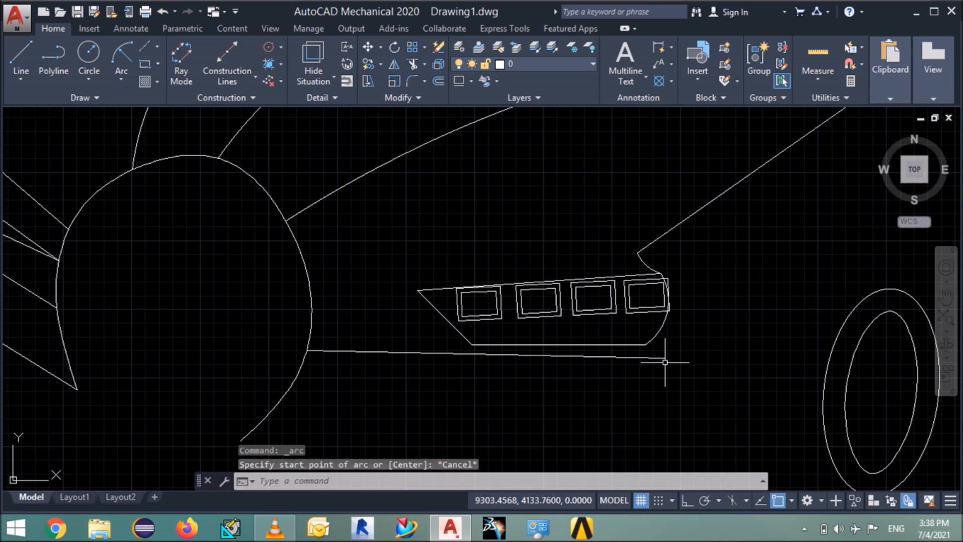
{"action": "key", "text": "Return"}
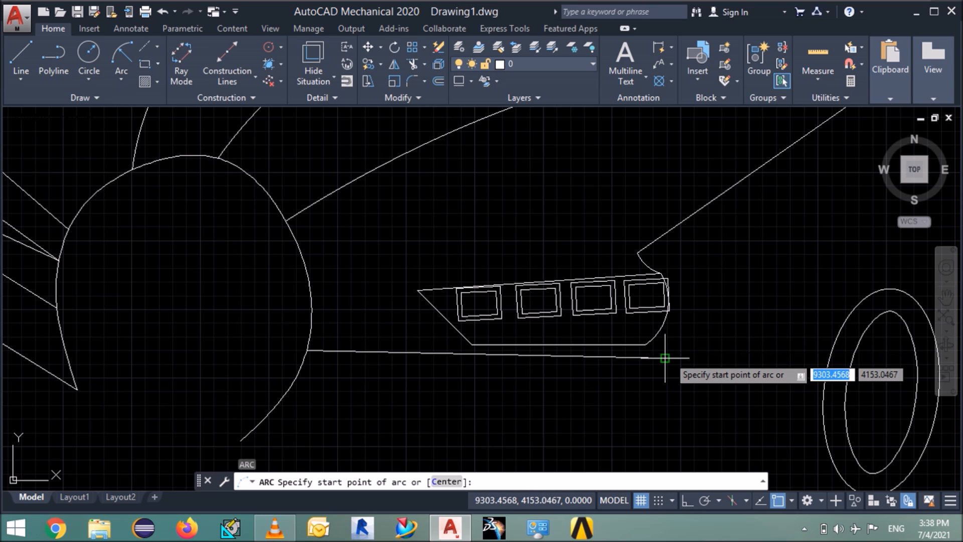
{"action": "left_click", "coordinate": [665, 359]}
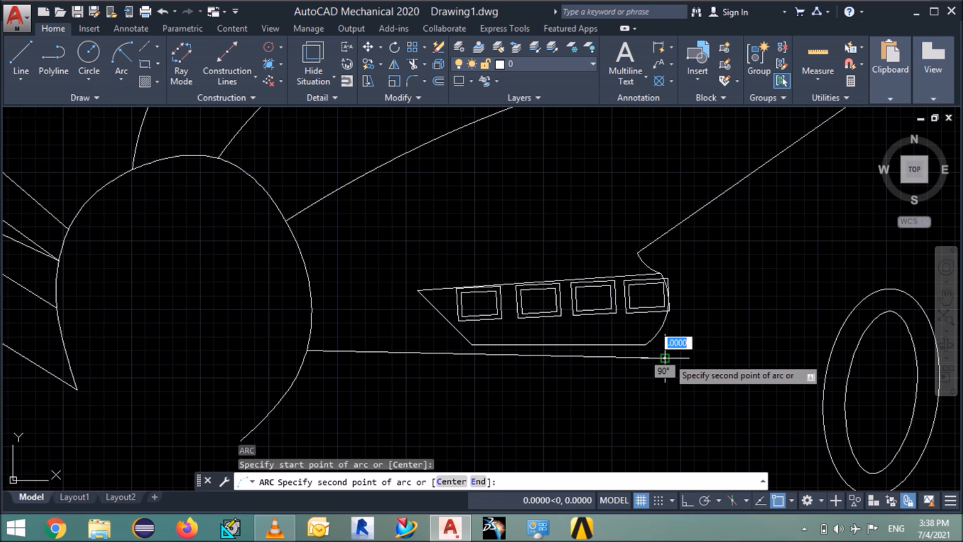
{"action": "left_click", "coordinate": [692, 289]}
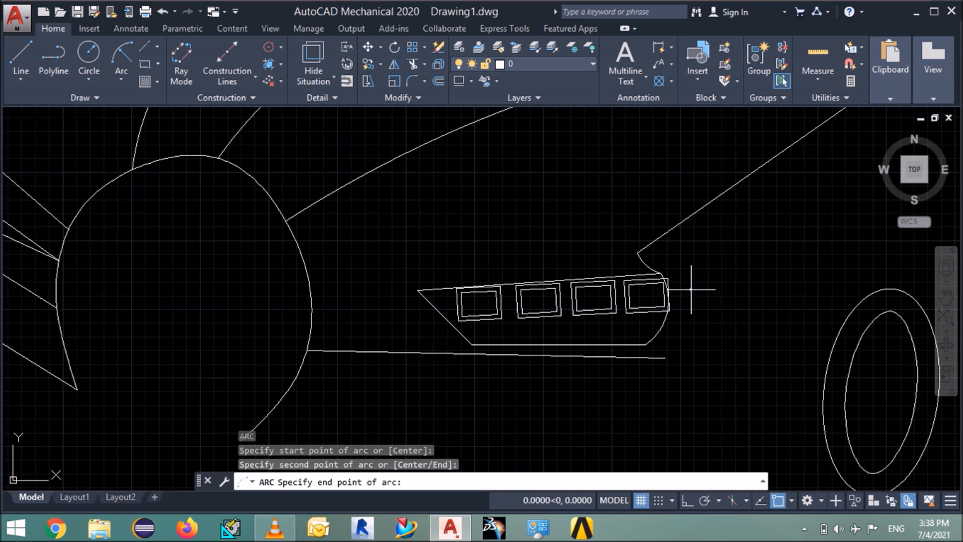
{"action": "left_click", "coordinate": [654, 251]}
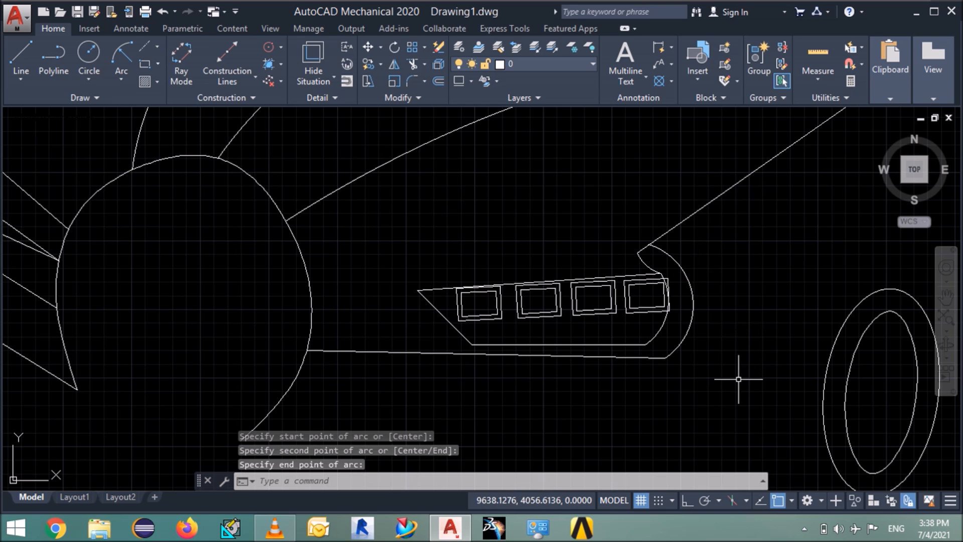
- Draw a 220-unit line at 230° from the corner where the far-side outer body curve meets its lowest slanted line
{"action": "type", "text": "z"}
{"action": "key", "text": "Return"}
{"action": "type", "text": "a"}
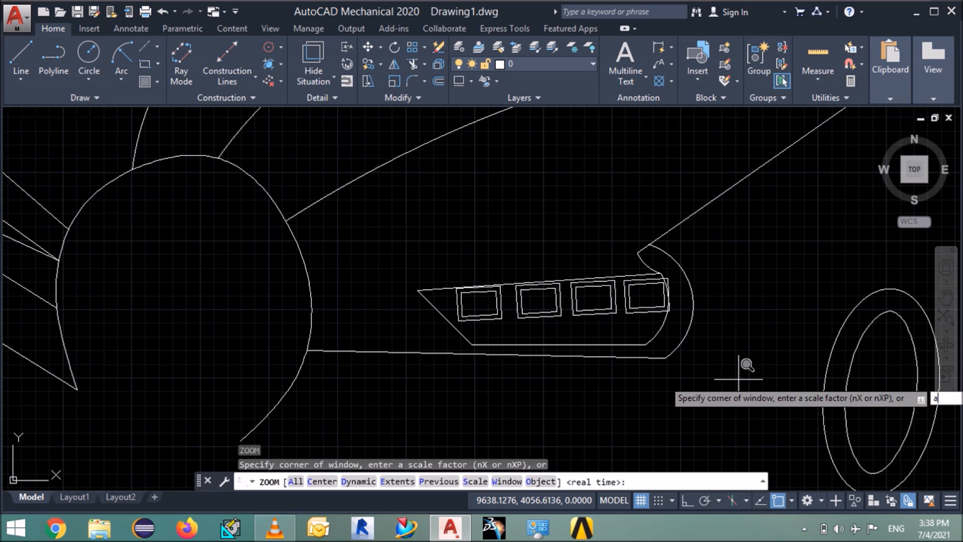
{"action": "key", "text": "Return"}
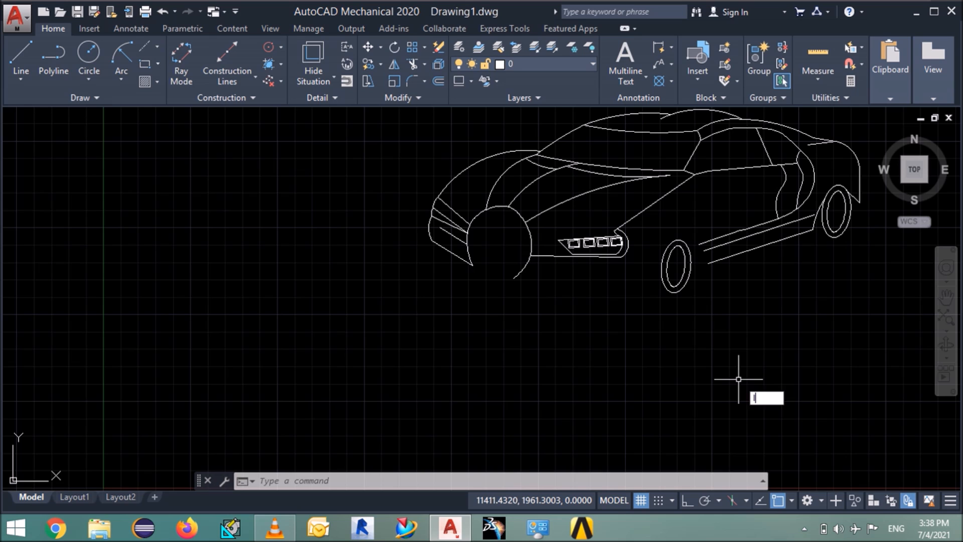
{"action": "key", "text": "Return"}
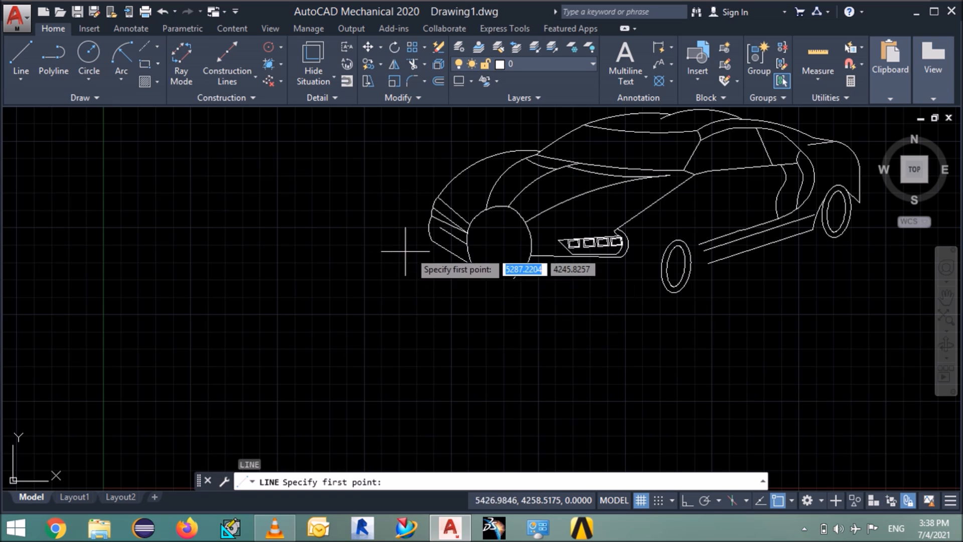
{"action": "left_click", "coordinate": [431, 242]}
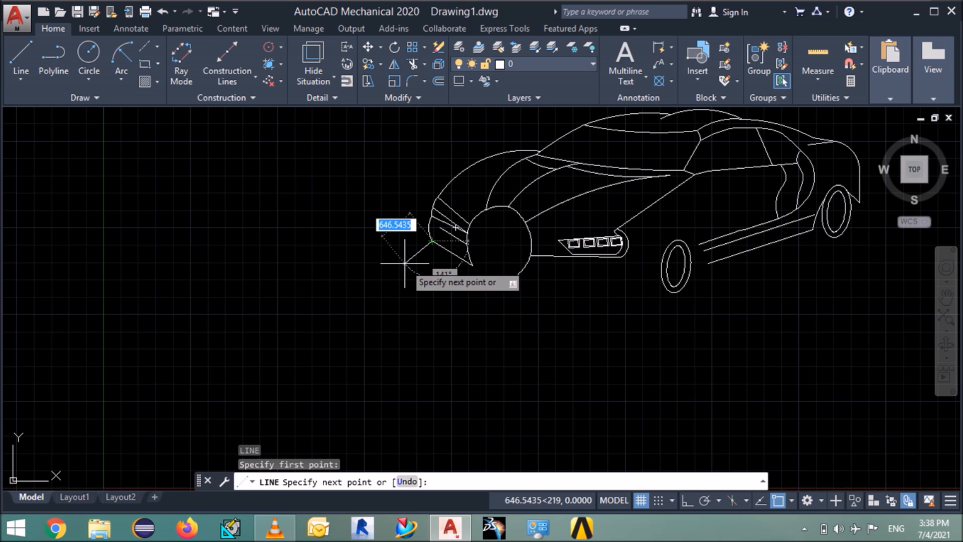
{"action": "key", "text": "F8"}
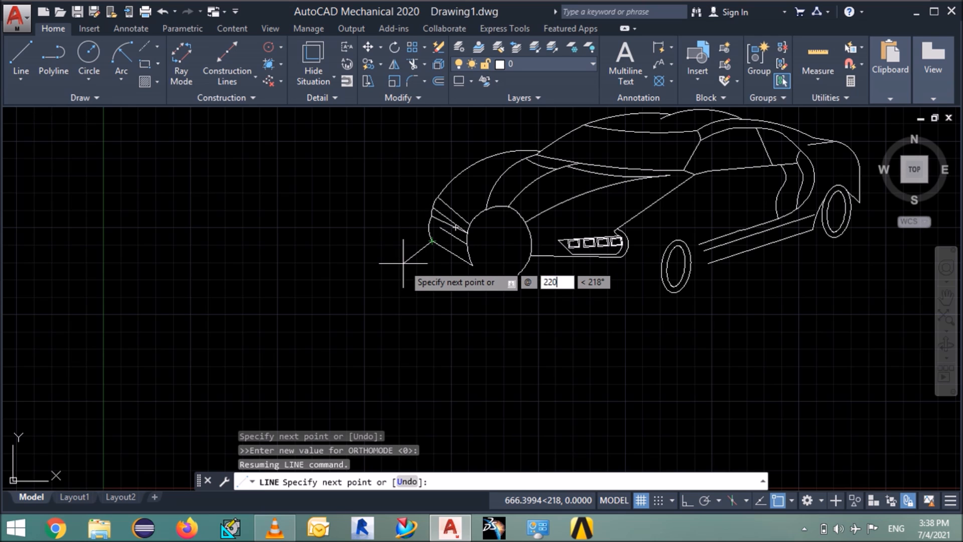
{"action": "key", "text": "Tab"}
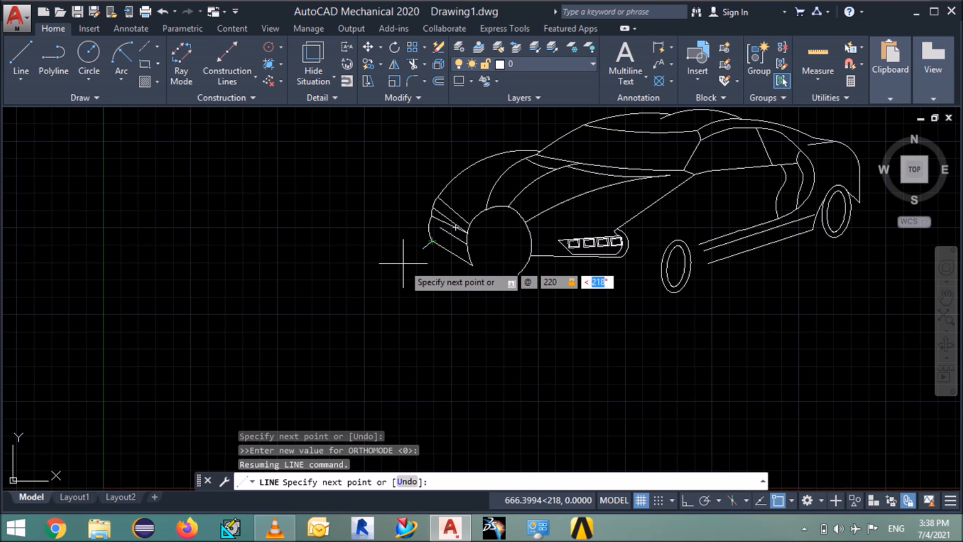
{"action": "type", "text": "230"}
{"action": "key", "text": "Return"}
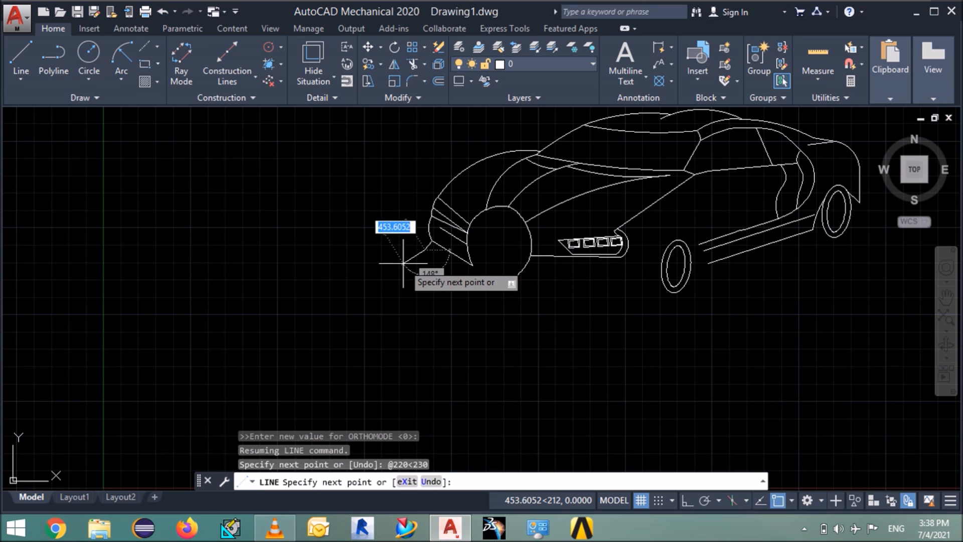
{"action": "key", "text": "Return"}
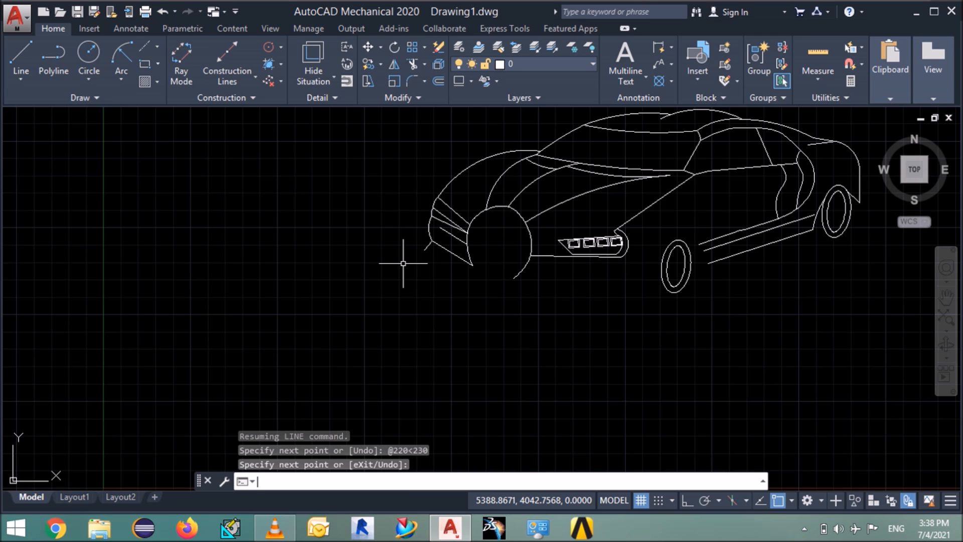
{"action": "key", "text": "Return"}
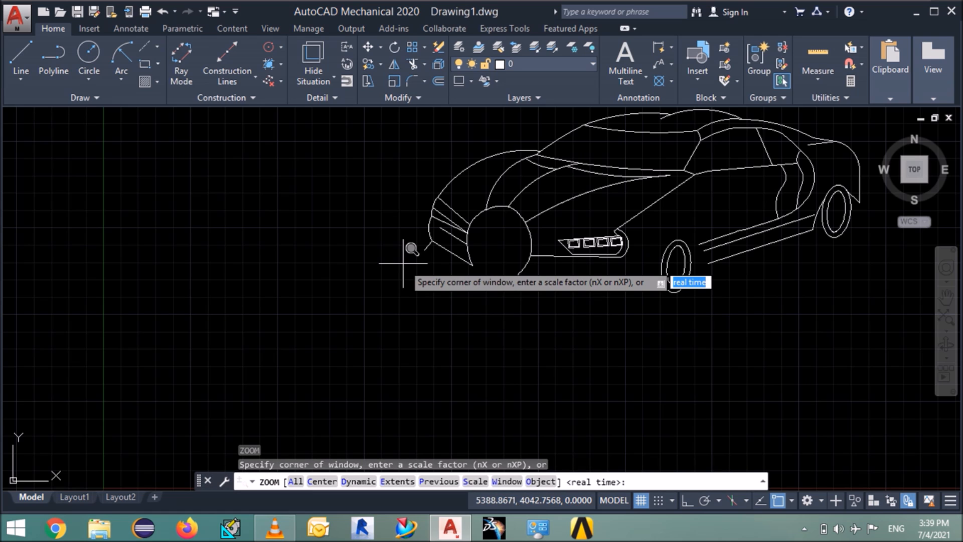
{"action": "key", "text": "Escape"}
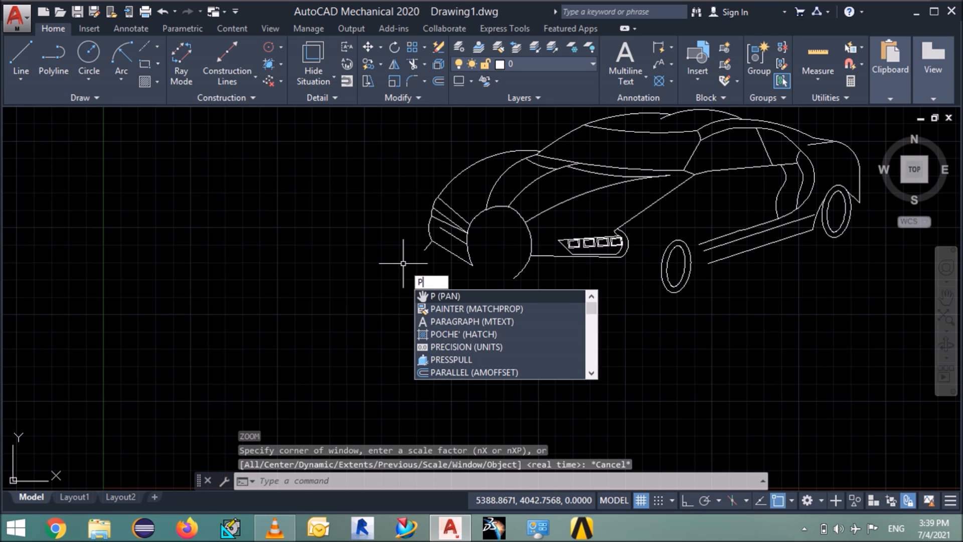
{"action": "key", "text": "Return"}
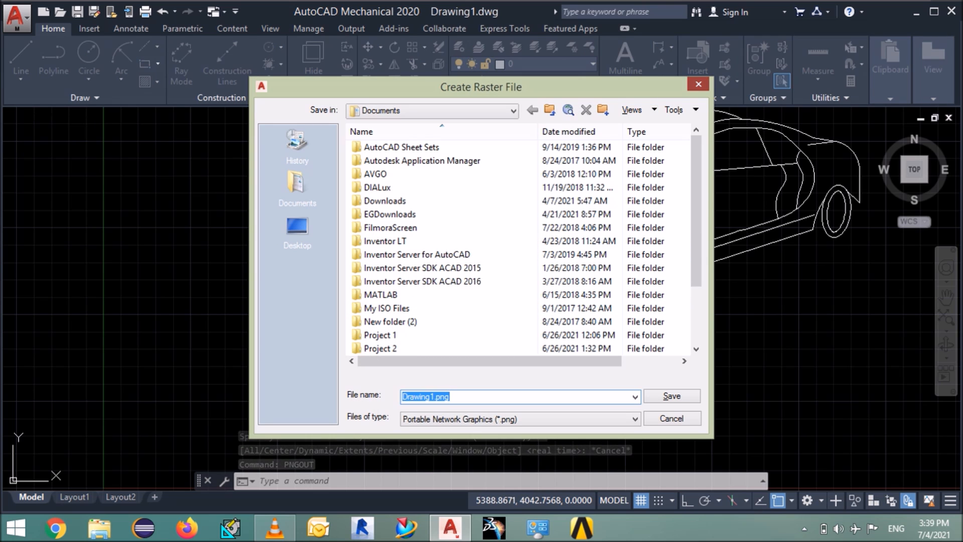
{"action": "key", "text": "Return"}
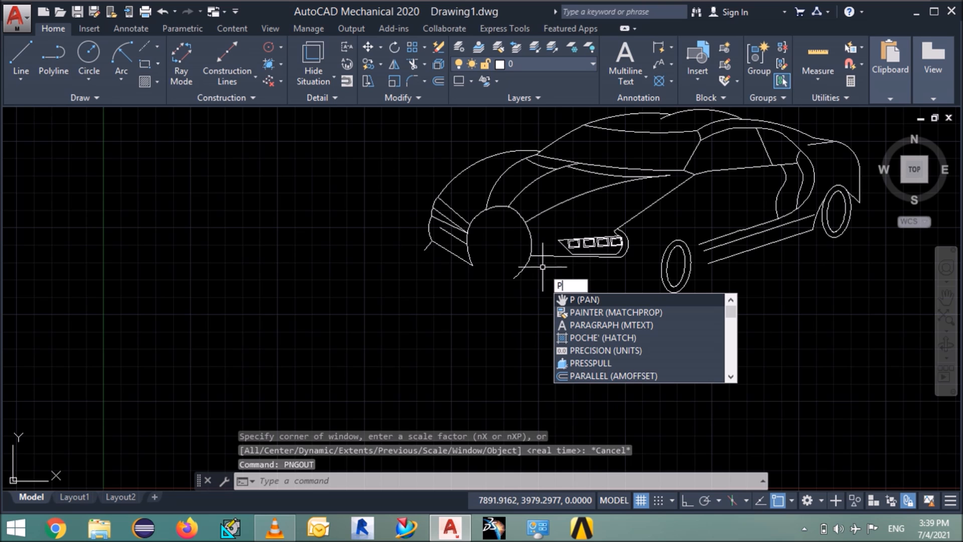
- Draw a three-point arc from the front wheel's outer ellipse, along its lamp-facing side, to a point just below the wheel
{"action": "key", "text": "Return"}
{"action": "left_click_drag", "start_coordinate": [604, 299], "coordinate": [490, 362]}
{"action": "key", "text": "Escape"}
{"action": "type", "text": "z"}
{"action": "key", "text": "Return"}
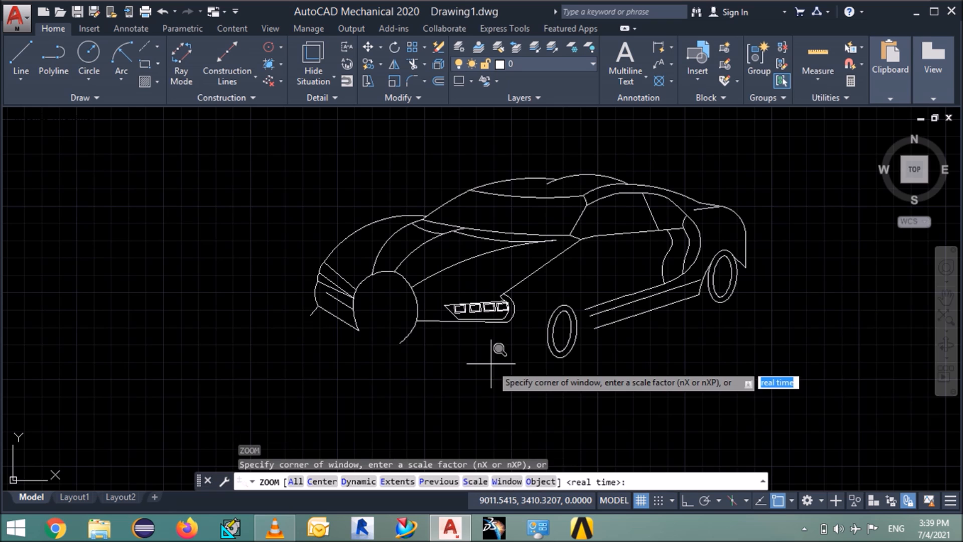
{"action": "left_click", "coordinate": [797, 146]}
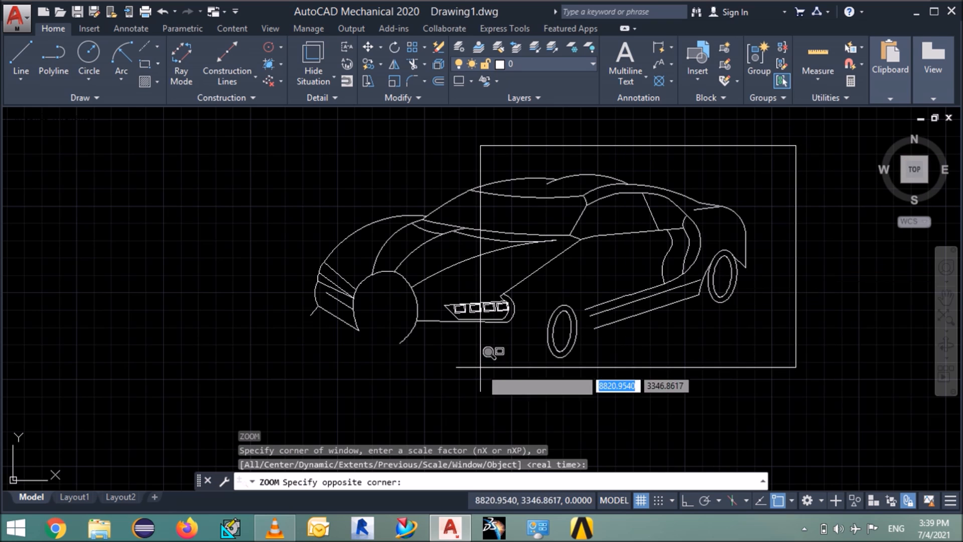
{"action": "left_click", "coordinate": [237, 398]}
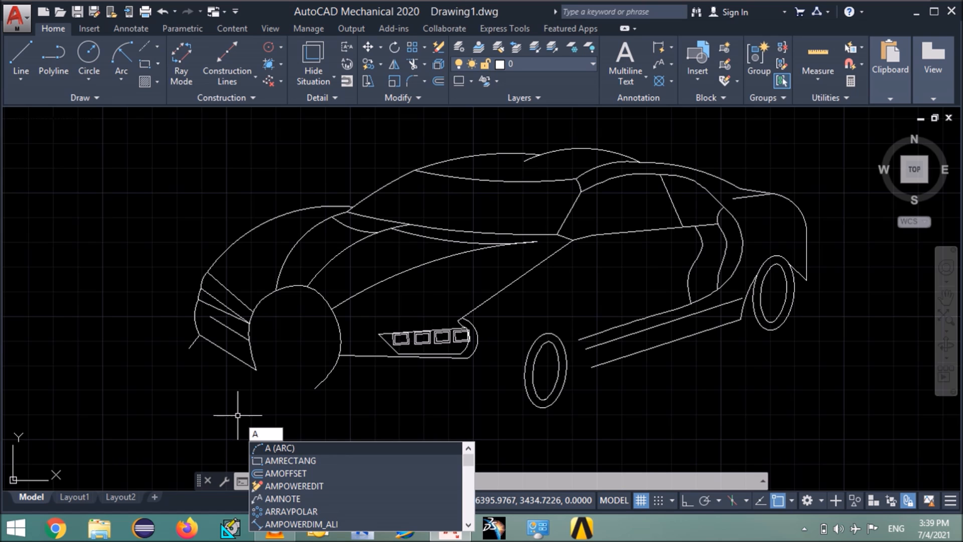
{"action": "key", "text": "Return"}
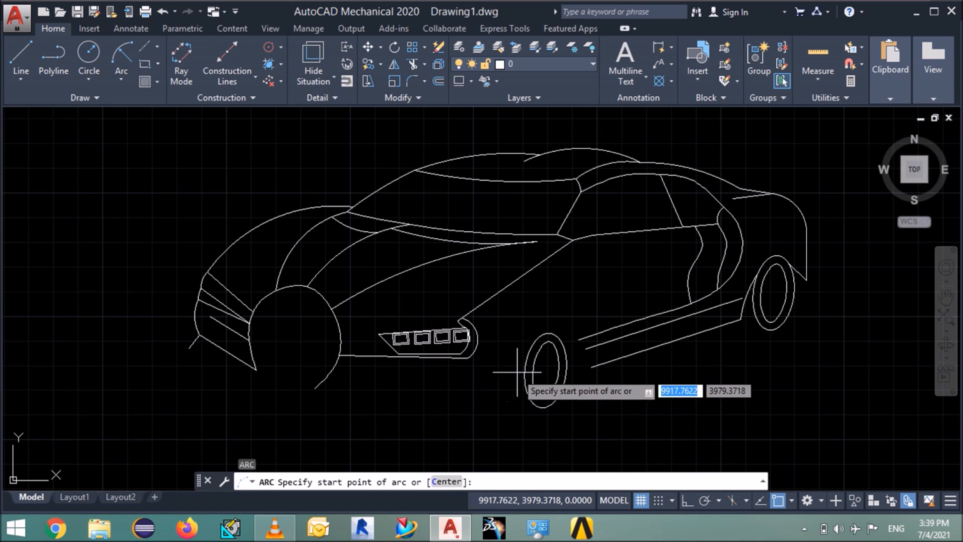
{"action": "left_click", "coordinate": [548, 359]}
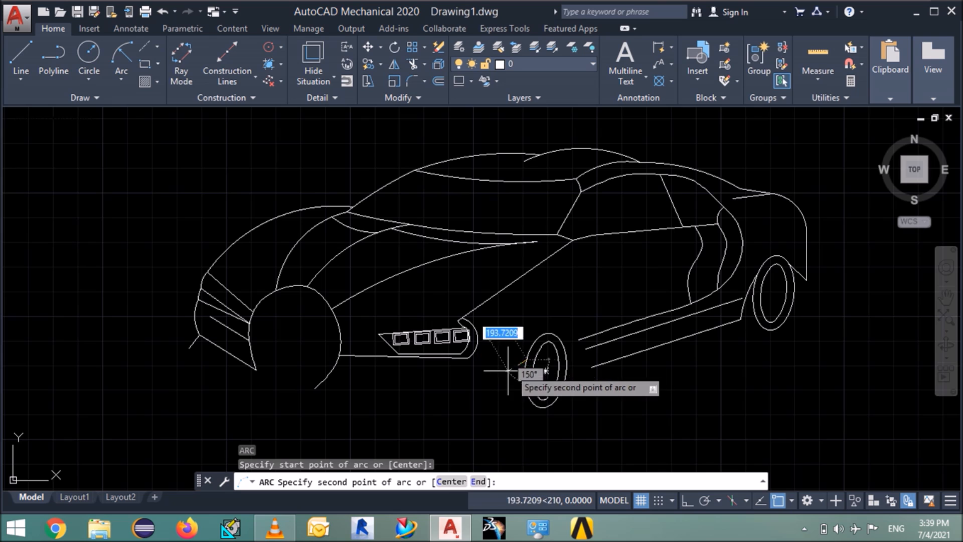
{"action": "left_click", "coordinate": [518, 402]}
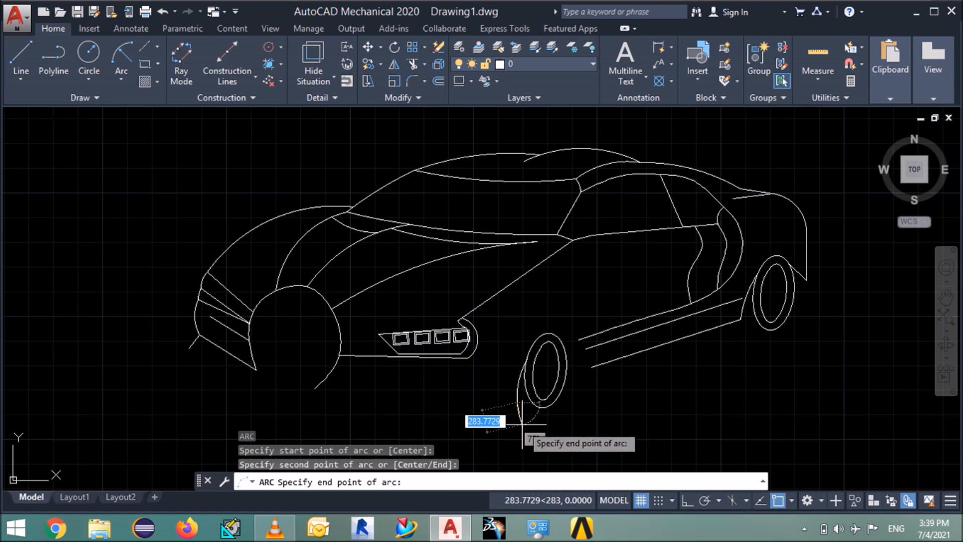
{"action": "left_click", "coordinate": [522, 424]}
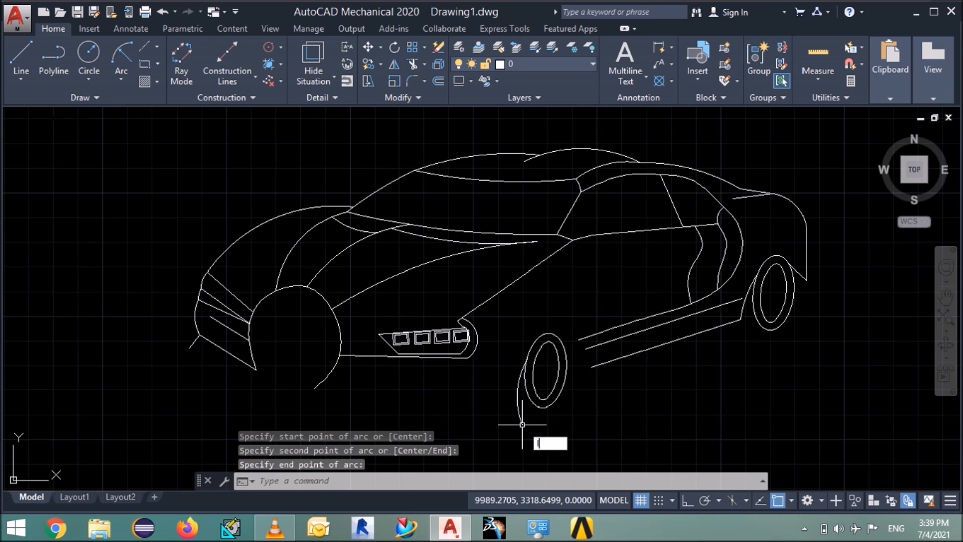
- Draw a short slanted line from near the lower end of the front-wheel arc, down toward the car's front
{"action": "type", "text": "l"}
{"action": "key", "text": "Return"}
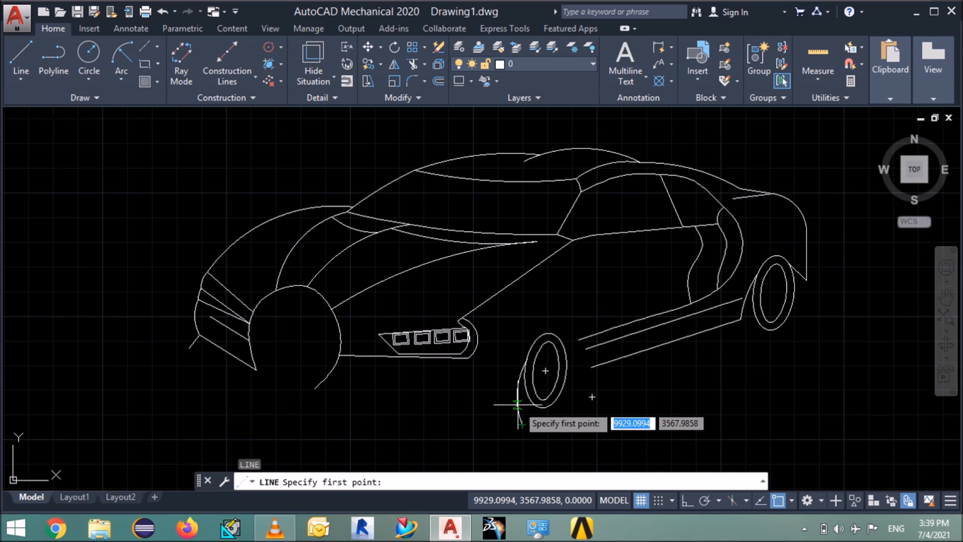
{"action": "left_click", "coordinate": [518, 404]}
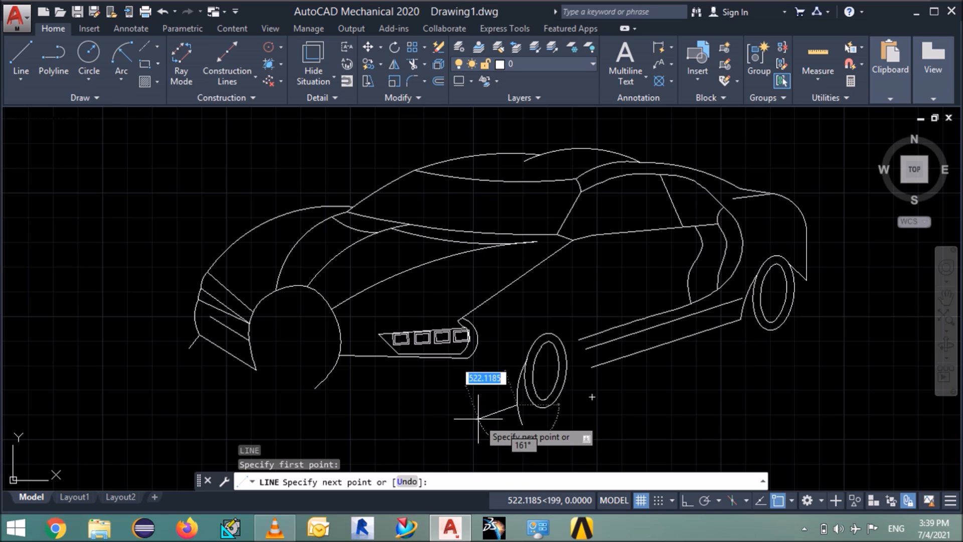
{"action": "left_click", "coordinate": [485, 440]}
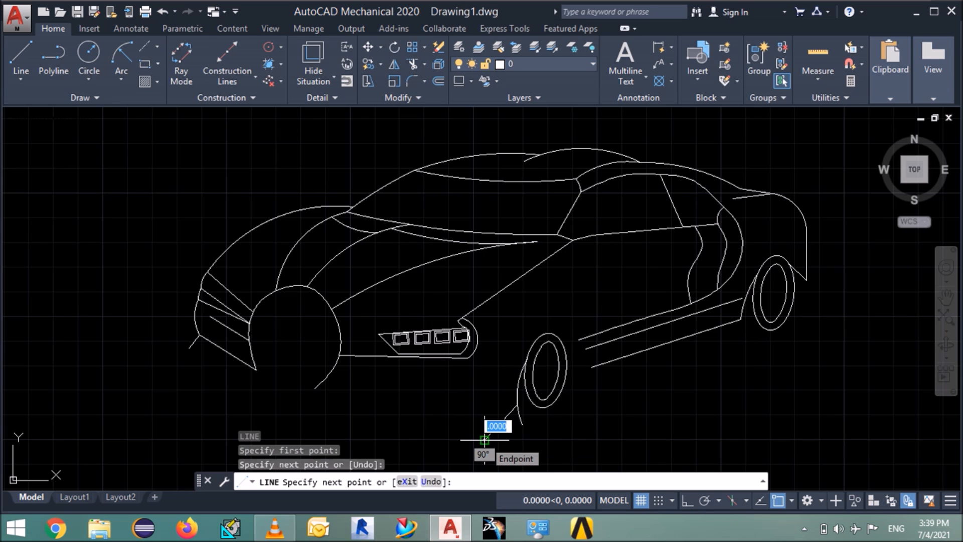
{"action": "key", "text": "Escape"}
- Trim the front-wheel arc's tail below the short slanted line, and delete that line
{"action": "type", "text": "tr"}
{"action": "key", "text": "Return"}
{"action": "key", "text": "Return"}
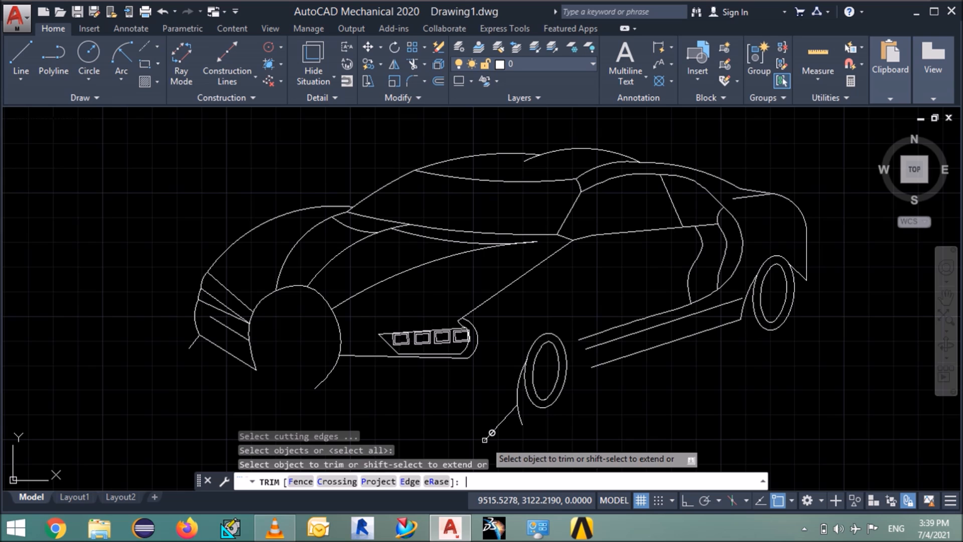
{"action": "left_click", "coordinate": [522, 419]}
{"action": "key", "text": "Escape"}
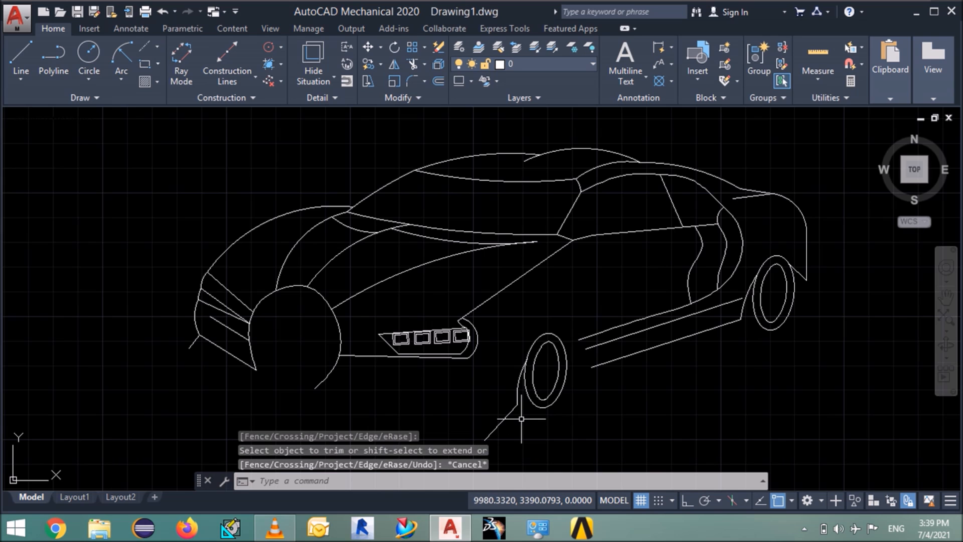
{"action": "left_click", "coordinate": [499, 424]}
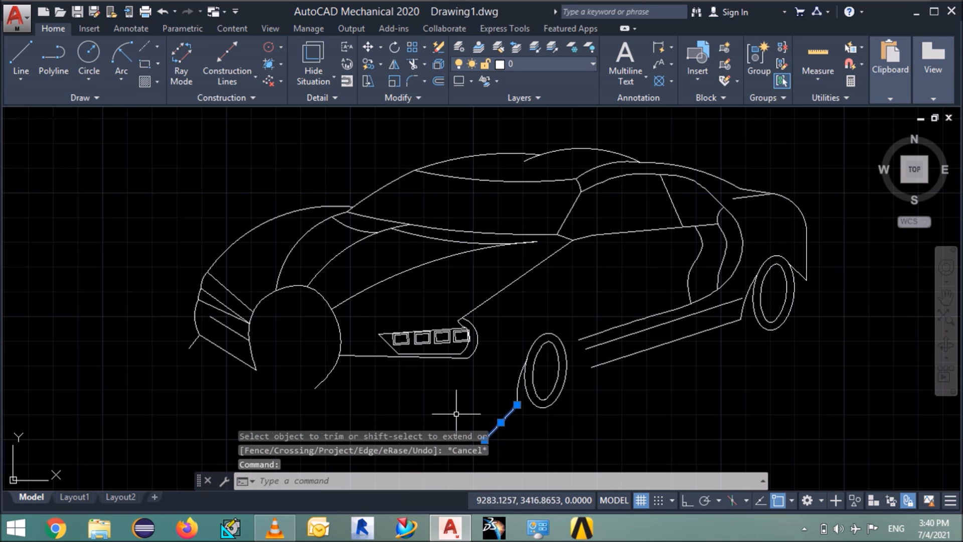
{"action": "key", "text": "Delete"}
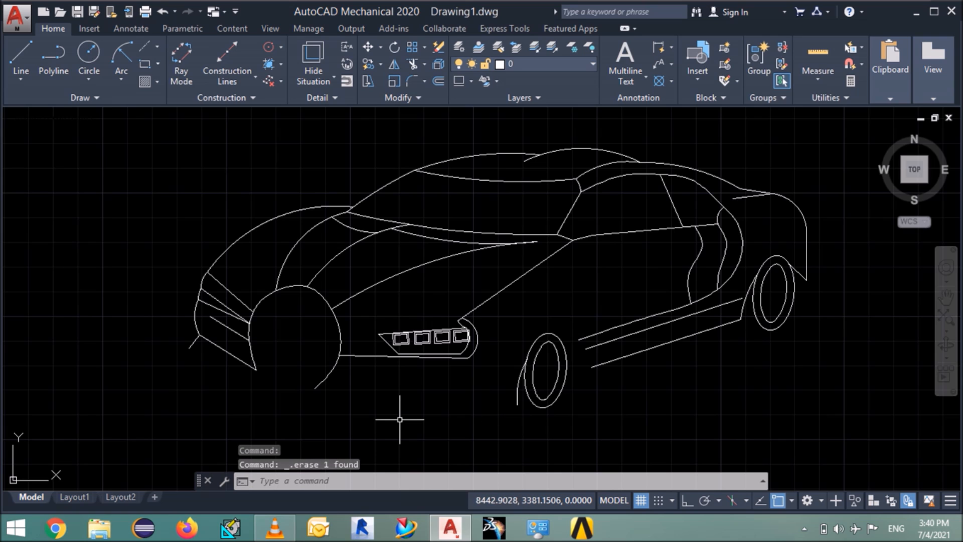
- Draw a three-point arc for the lower bumper edge from the front-wheel arc's lower end to a point below the round grille
{"action": "type", "text": "a"}
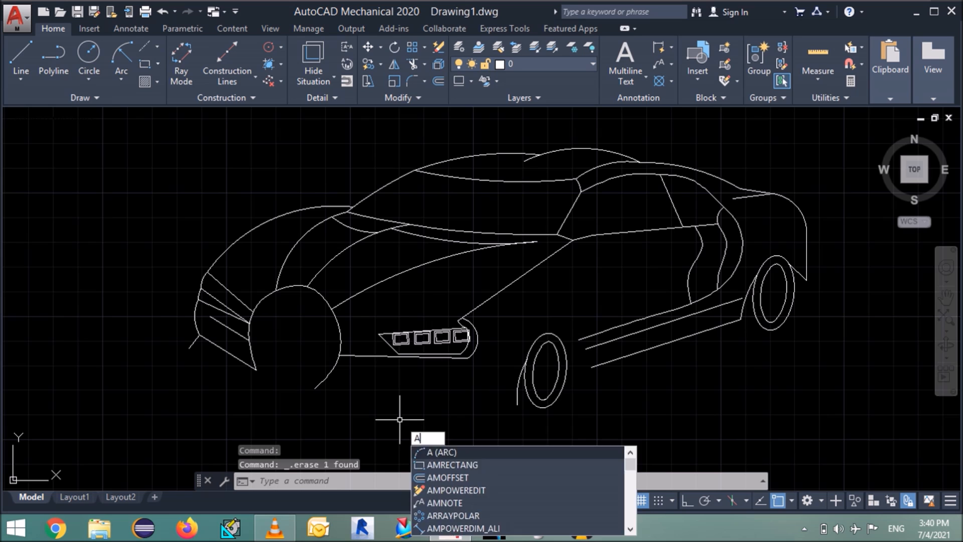
{"action": "key", "text": "Return"}
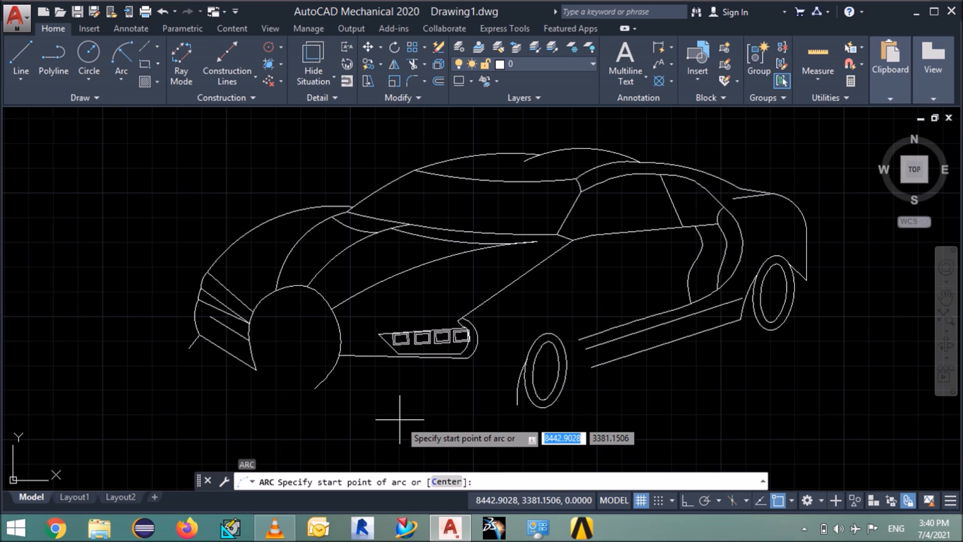
{"action": "left_click", "coordinate": [517, 405]}
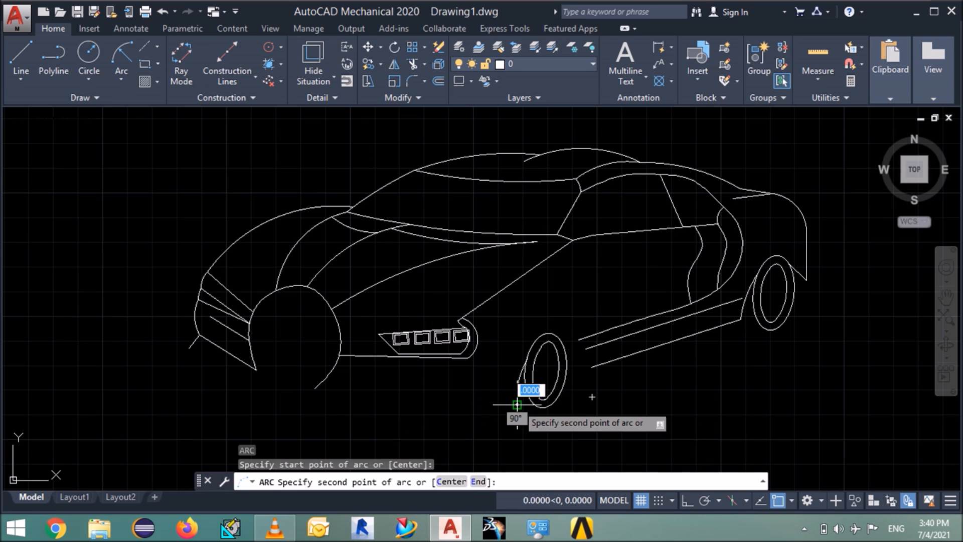
{"action": "left_click", "coordinate": [426, 425]}
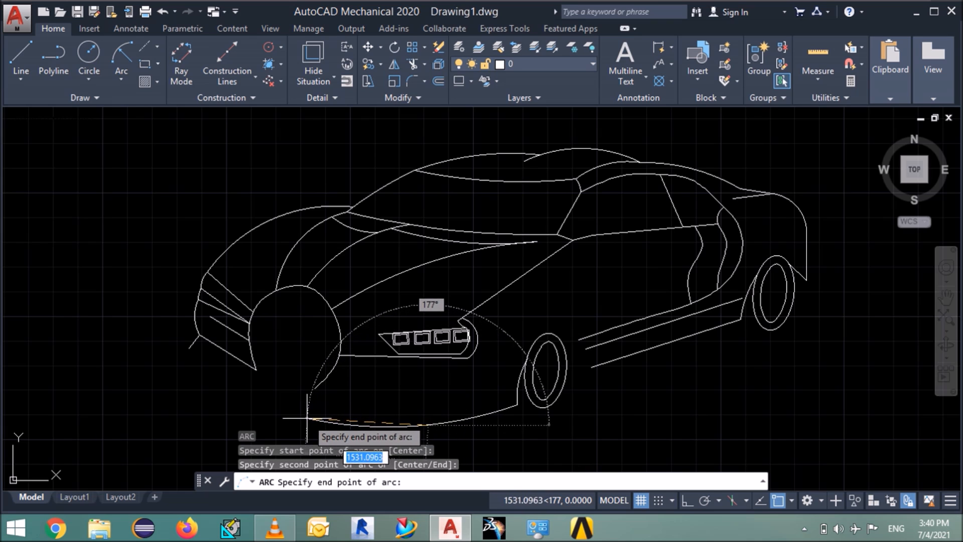
{"action": "left_click", "coordinate": [308, 414]}
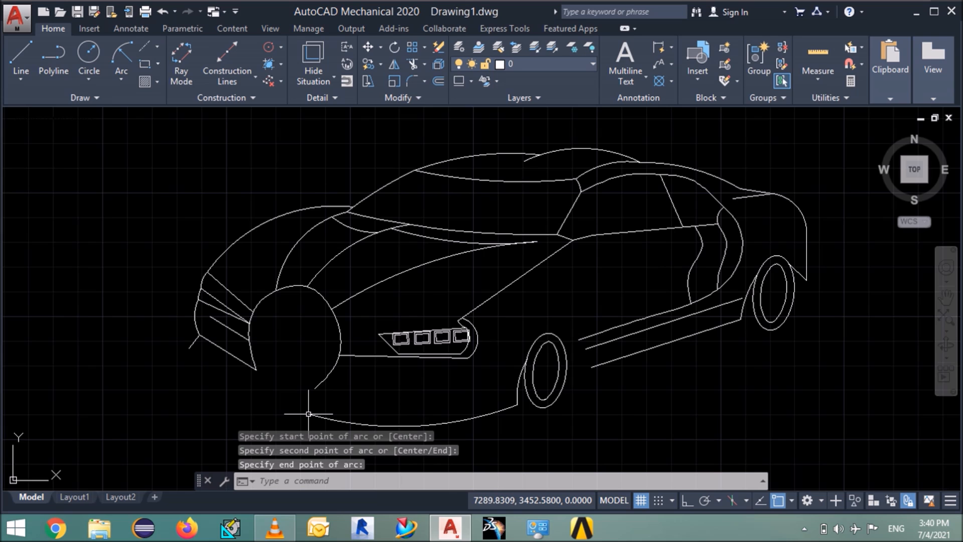
- Draw a three-point arc from the lower bumper arc's free end, curving up to a point below the grille's far side
{"action": "key", "text": "Return"}
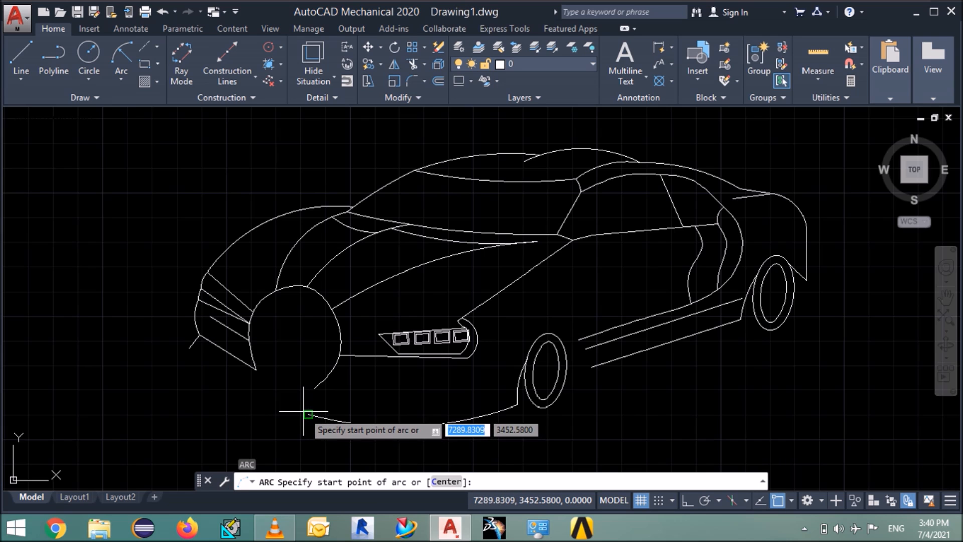
{"action": "left_click", "coordinate": [304, 415]}
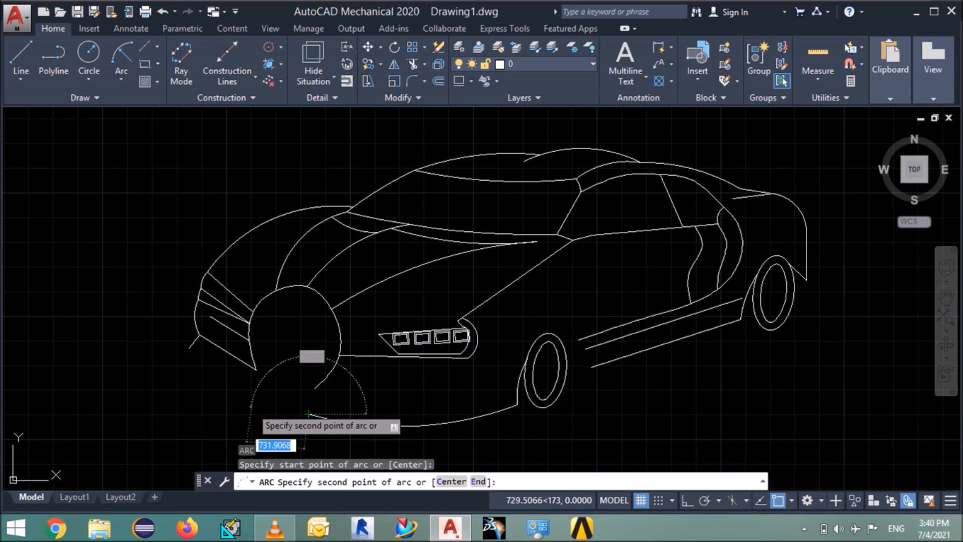
{"action": "left_click", "coordinate": [228, 410]}
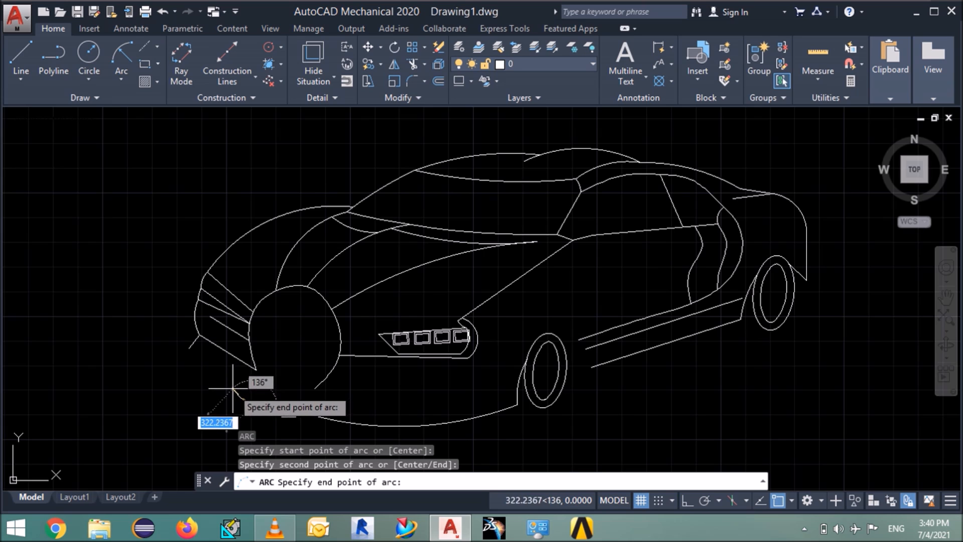
{"action": "left_click", "coordinate": [229, 389]}
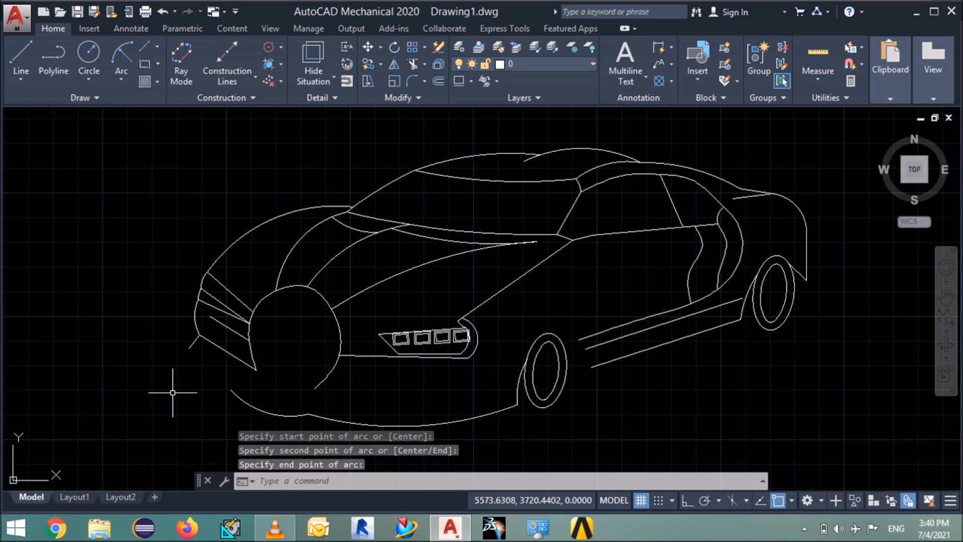
- Draw a three-point arc from the second bumper arc up to just below the short slanted line on the car's far side
{"action": "type", "text": "a"}
{"action": "key", "text": "Return"}
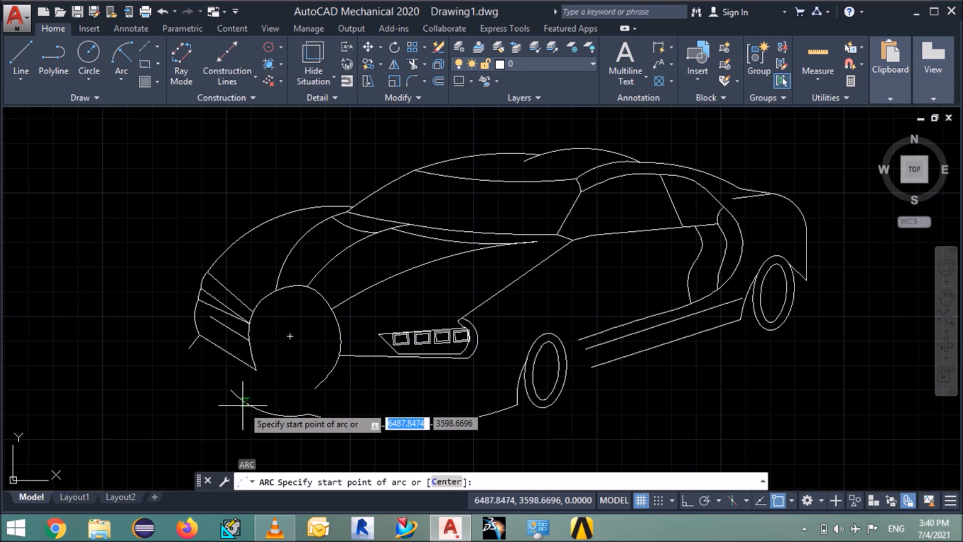
{"action": "left_click", "coordinate": [245, 408]}
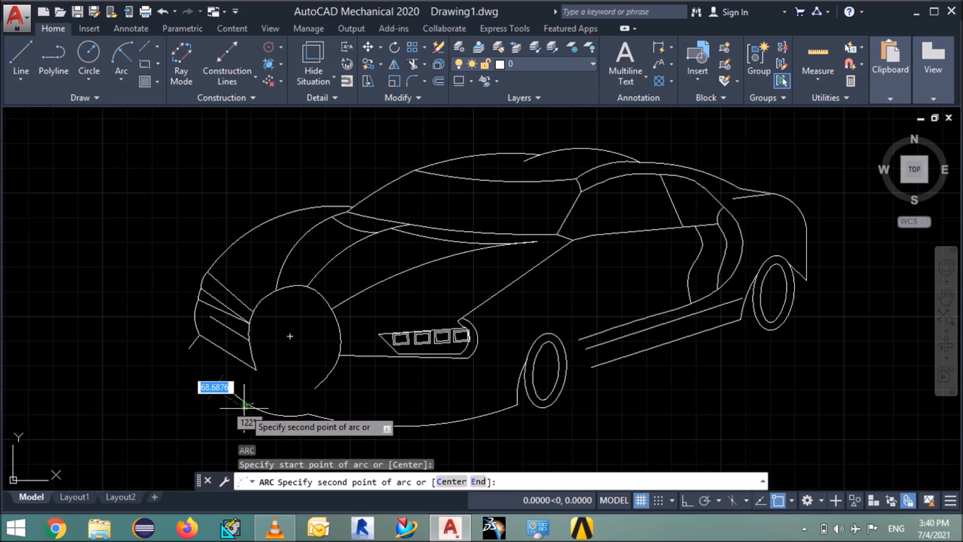
{"action": "left_click", "coordinate": [200, 379]}
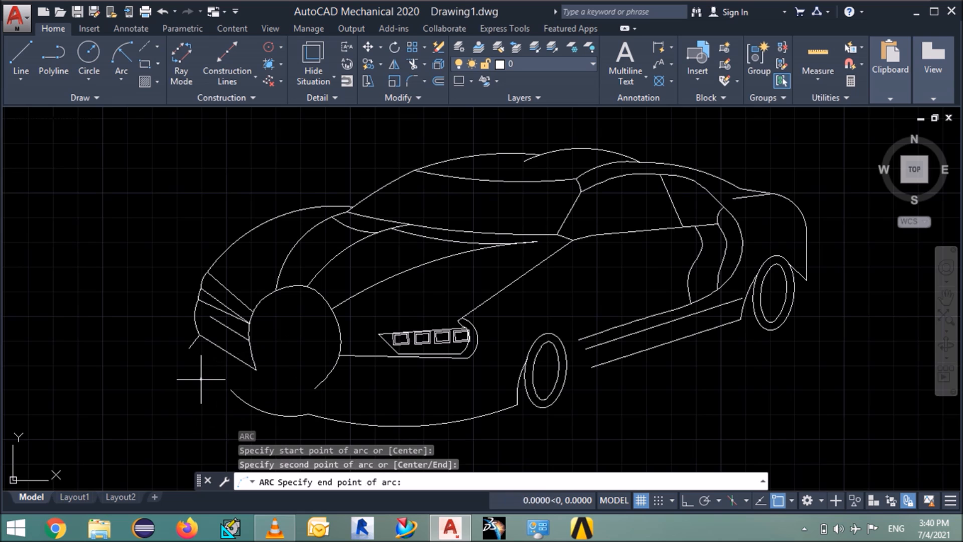
{"action": "left_click", "coordinate": [181, 355]}
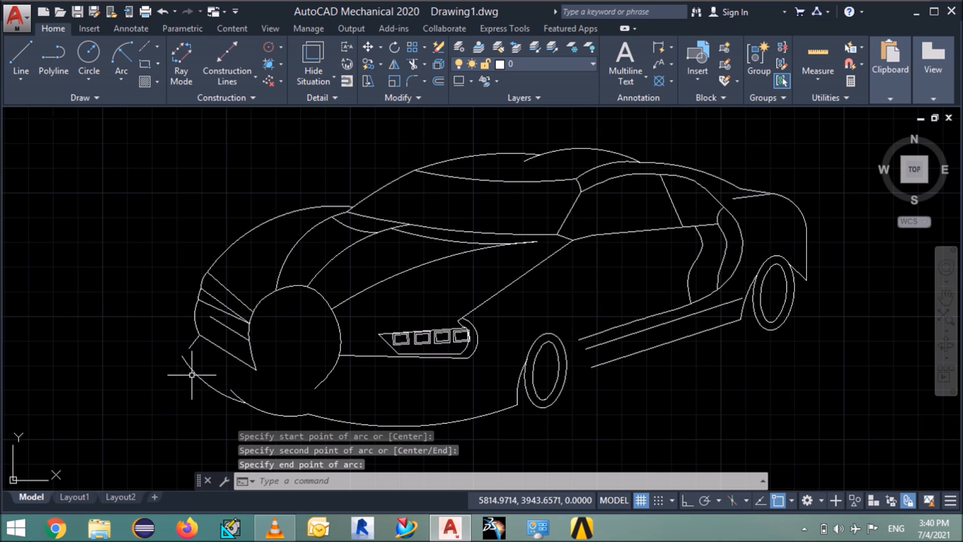
- Stretch the far-side bumper arc's upper end onto the free end of the short slanted line
{"action": "left_click", "coordinate": [193, 373]}
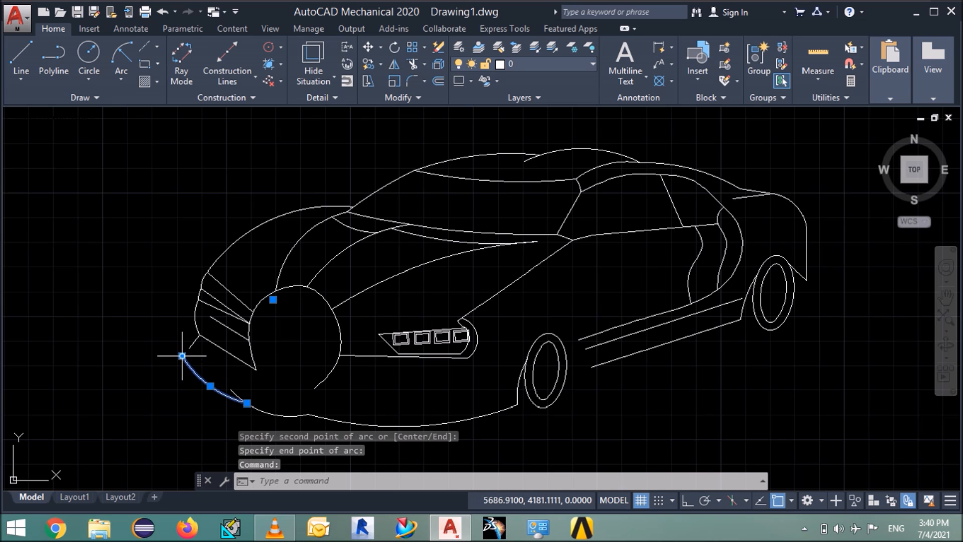
{"action": "left_click", "coordinate": [182, 357]}
{"action": "left_click", "coordinate": [189, 348]}
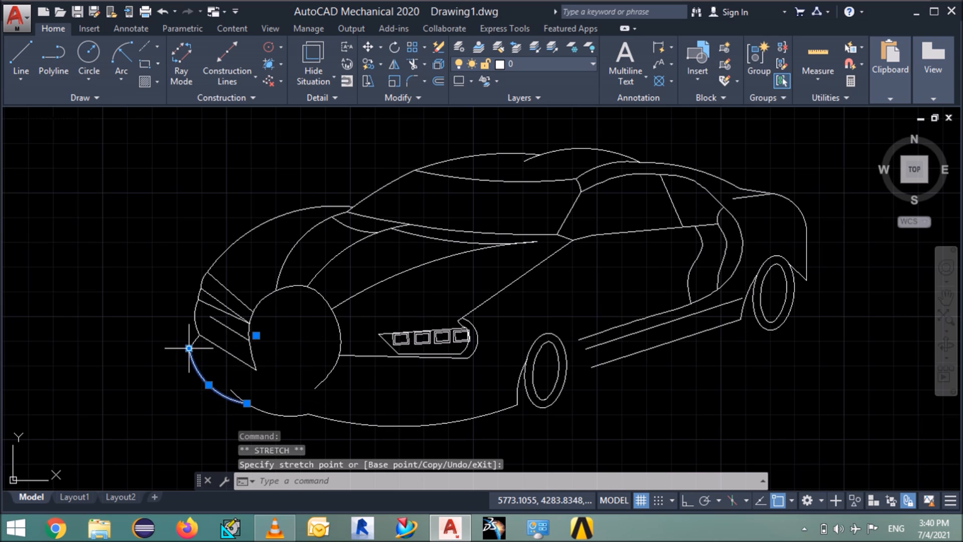
{"action": "key", "text": "Escape"}
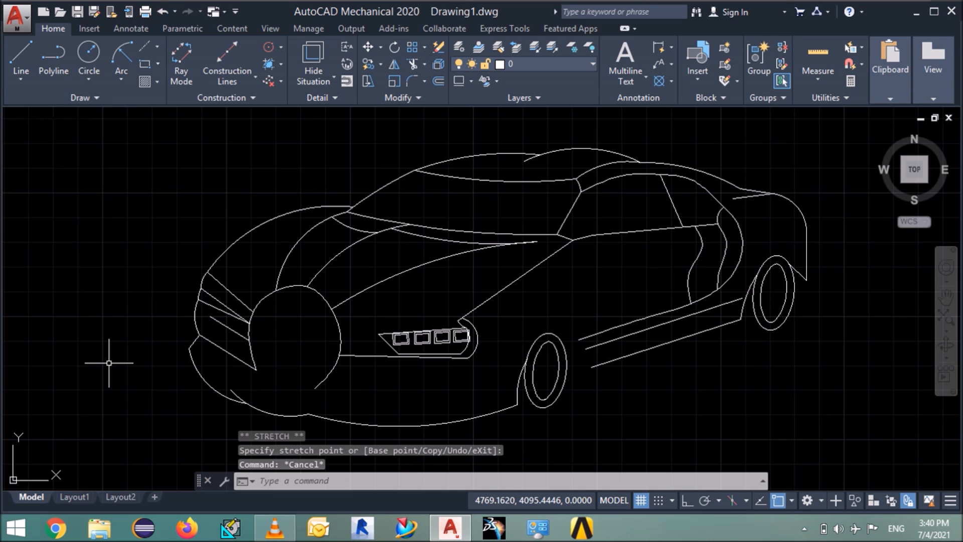
- Trim the second bumper arc's tail extending past the far-side bumper arc
{"action": "type", "text": "tr"}
{"action": "key", "text": "Return"}
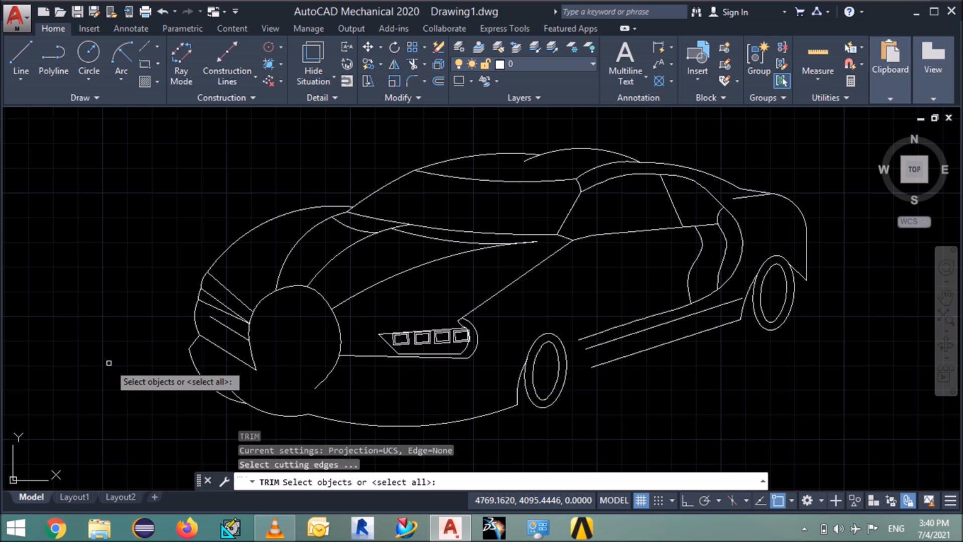
{"action": "key", "text": "Return"}
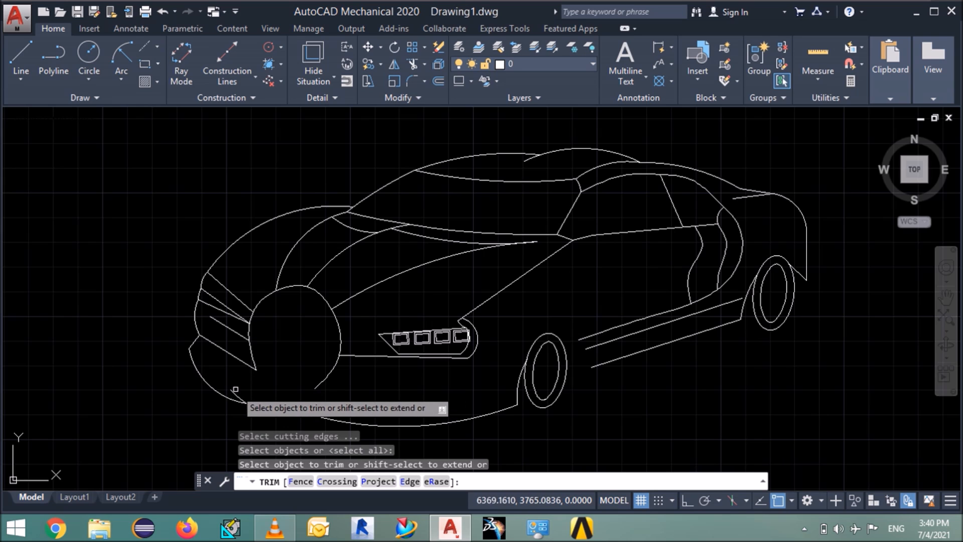
{"action": "left_click", "coordinate": [236, 391]}
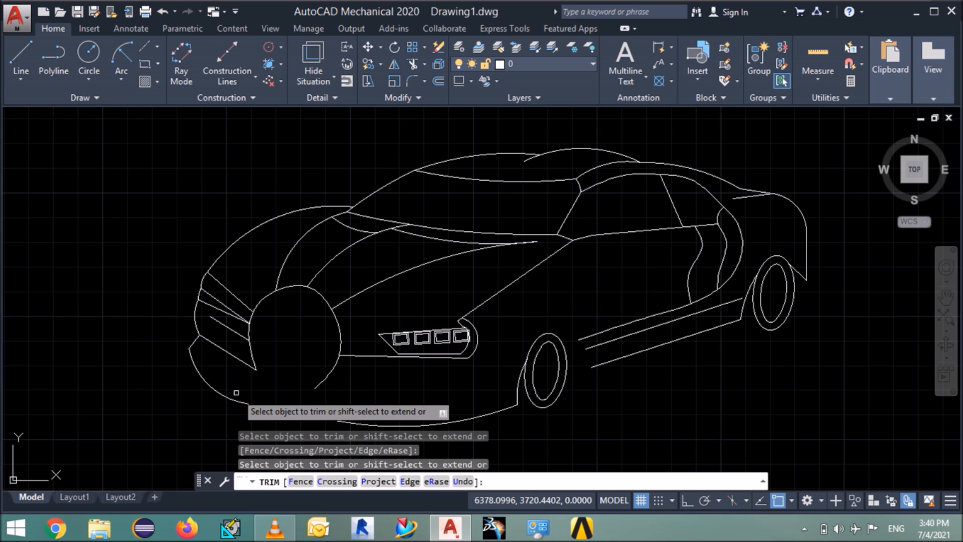
{"action": "key", "text": "Escape"}
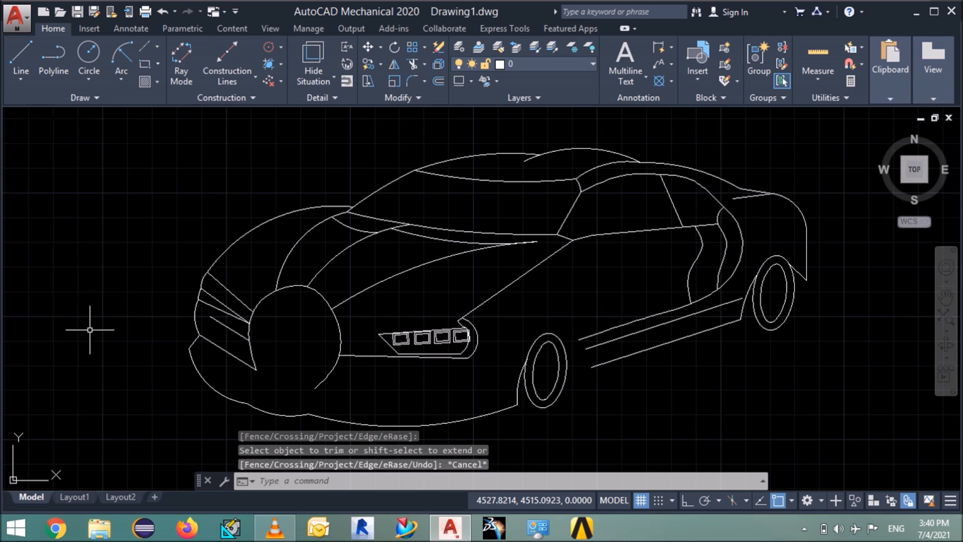
- Draw a three-point arc from the grille curve's open end through the lowest slanted line's corner to a point among the slanted lines
{"action": "type", "text": "a"}
{"action": "key", "text": "Return"}
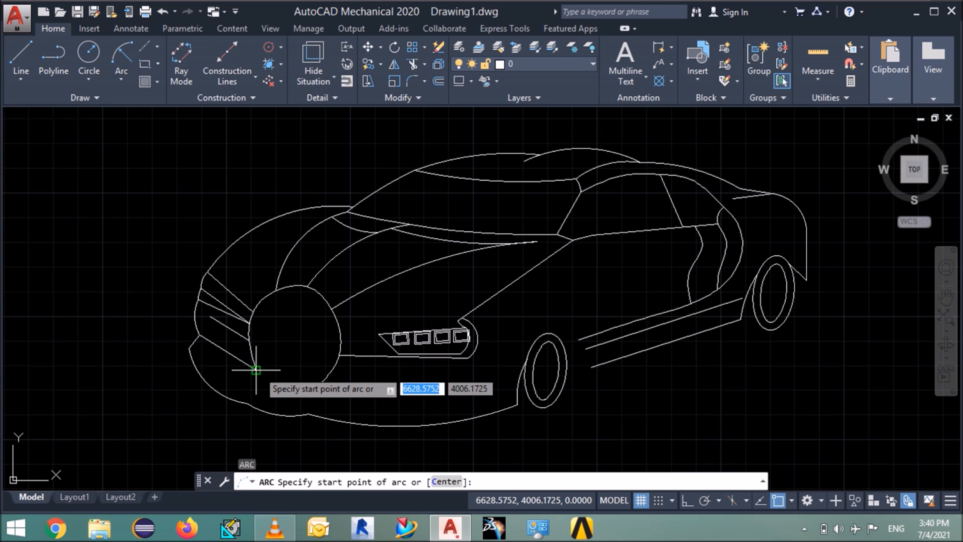
{"action": "left_click", "coordinate": [315, 388]}
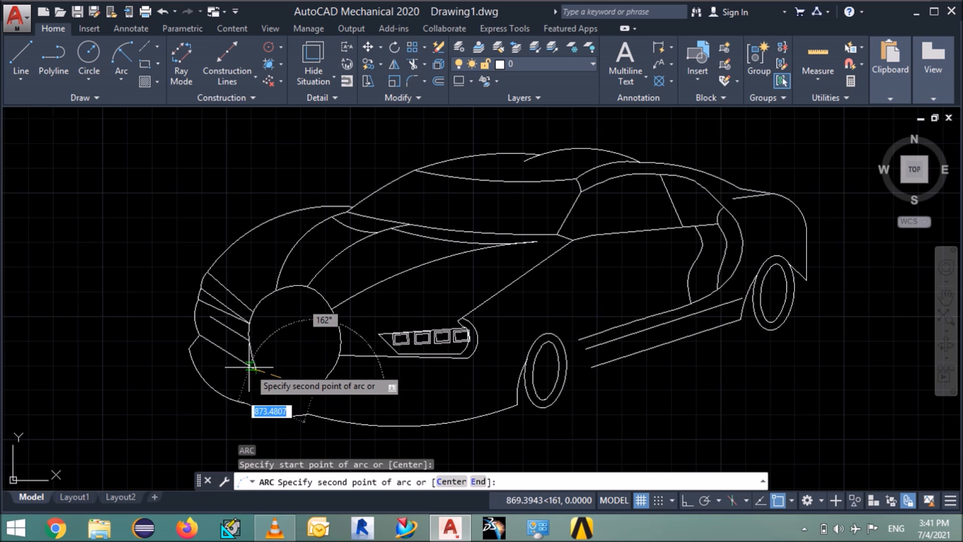
{"action": "left_click", "coordinate": [256, 370]}
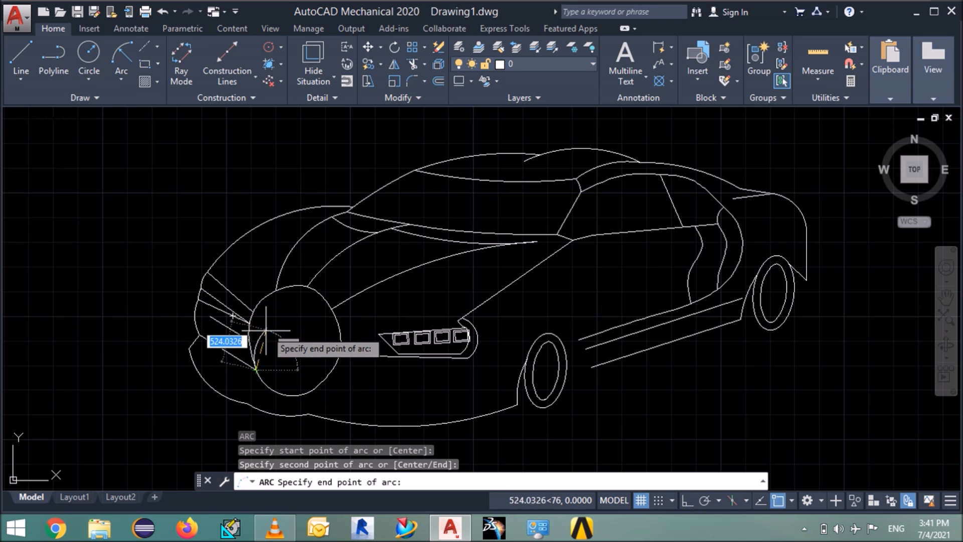
{"action": "left_click", "coordinate": [229, 338]}
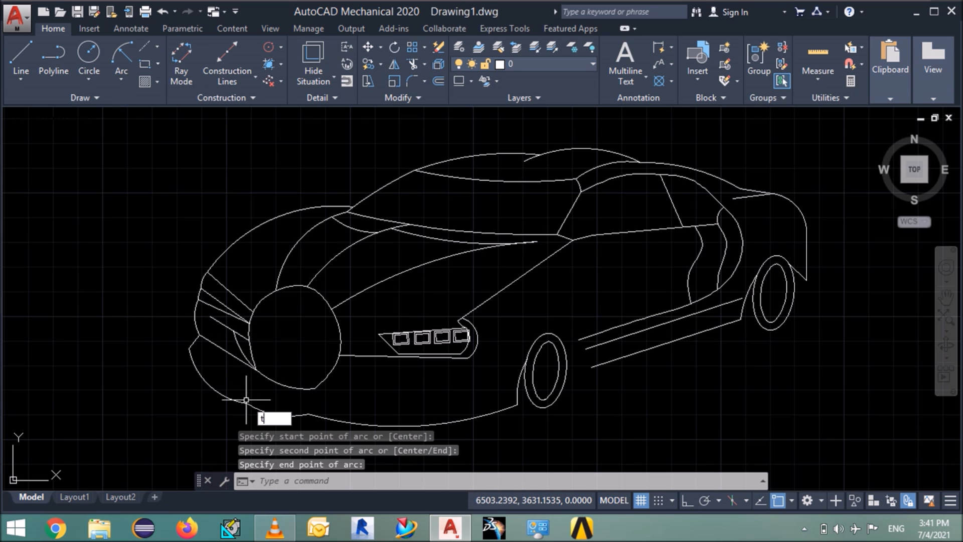
- Trim the part of the grille's closing arc that extends past the corner between the slanted lines
{"action": "key", "text": "Return"}
{"action": "key", "text": "Return"}
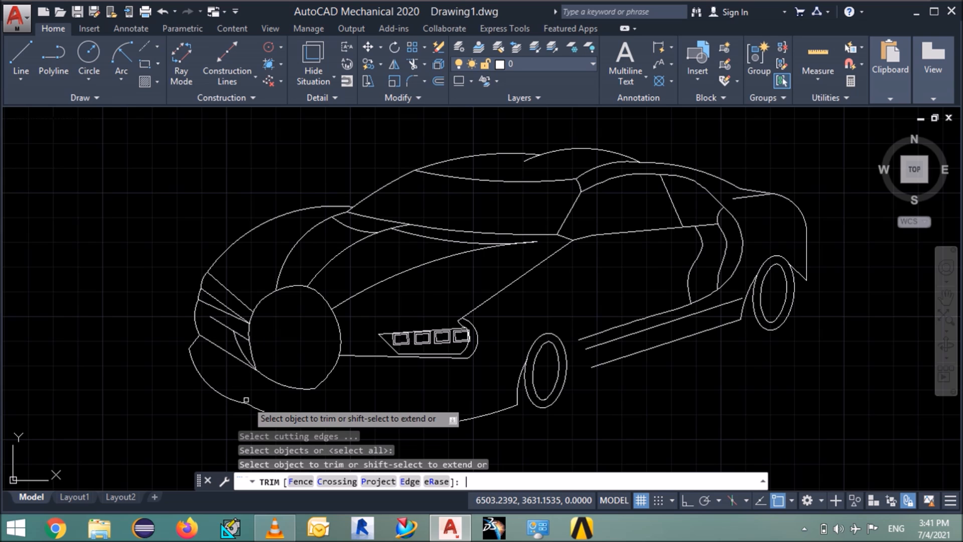
{"action": "left_click", "coordinate": [240, 344]}
{"action": "key", "text": "Escape"}
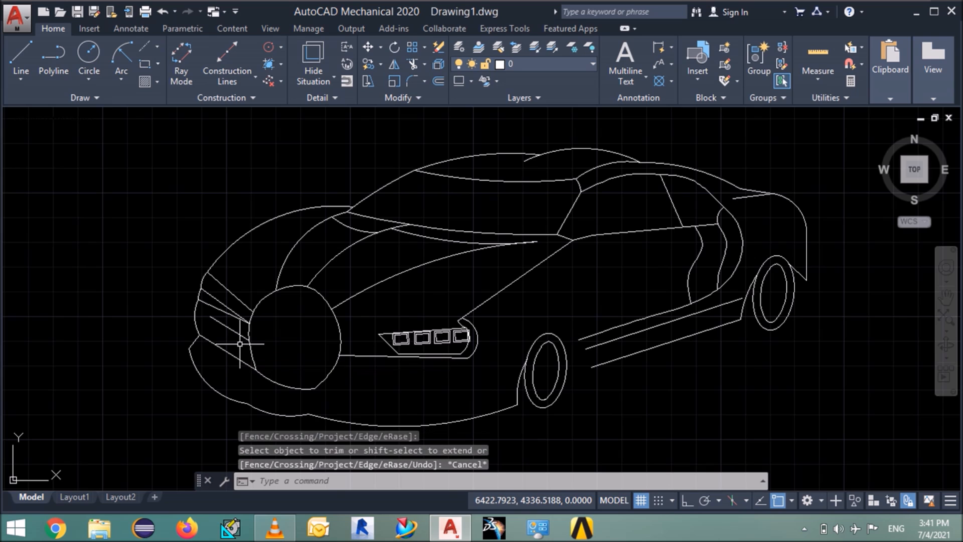
- Draw a line about 162 units long from the inner slanted line's free end up to the slanted line above it
{"action": "type", "text": "l"}
{"action": "key", "text": "Return"}
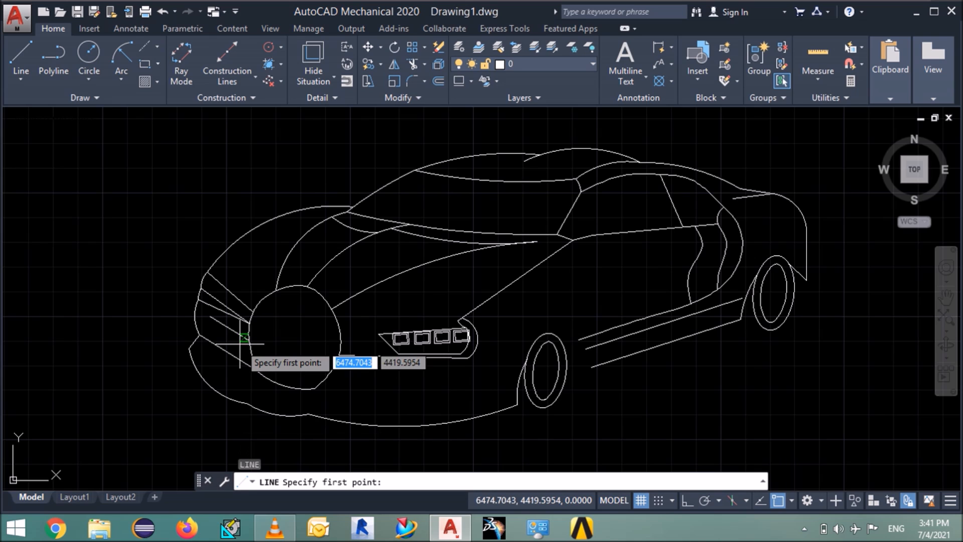
{"action": "left_click", "coordinate": [210, 317]}
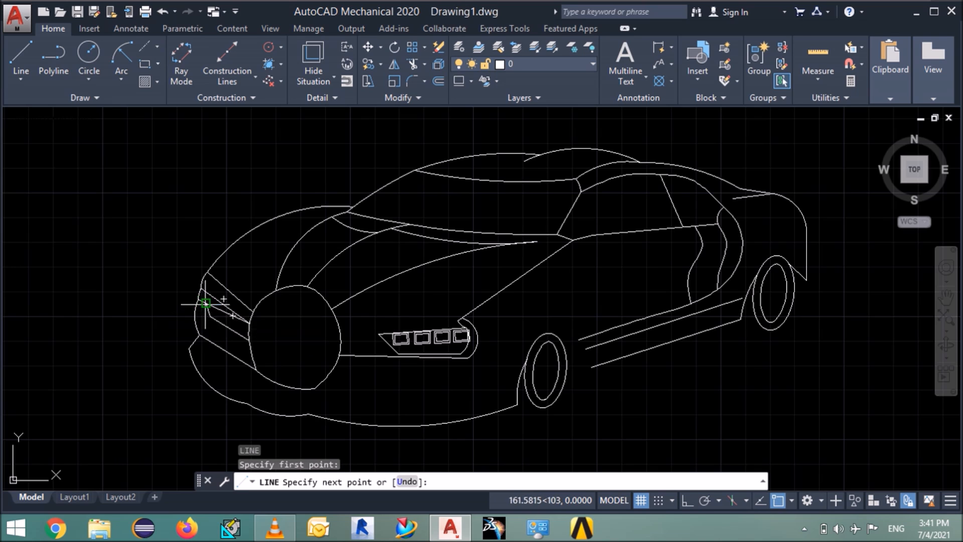
{"action": "left_click", "coordinate": [206, 304]}
{"action": "key", "text": "Escape"}
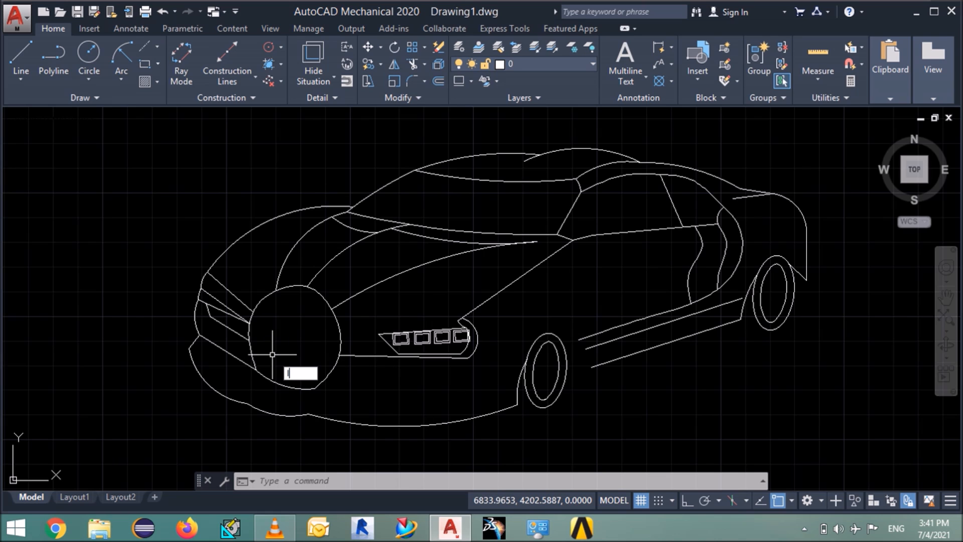
- Draw a line about 1304 units long at 357° from the grille's edge, just beneath the headlamp's lower line
{"action": "type", "text": "l"}
{"action": "key", "text": "Return"}
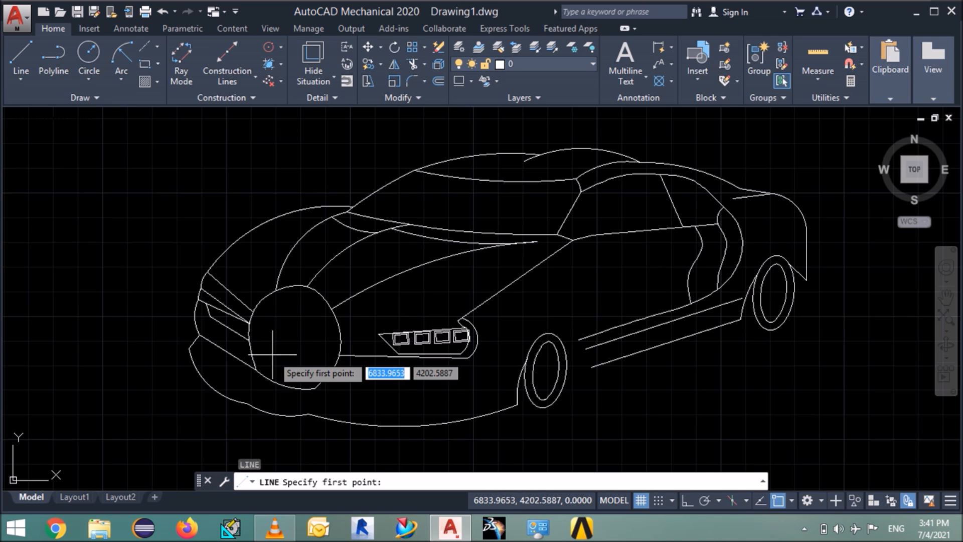
{"action": "left_click", "coordinate": [341, 365]}
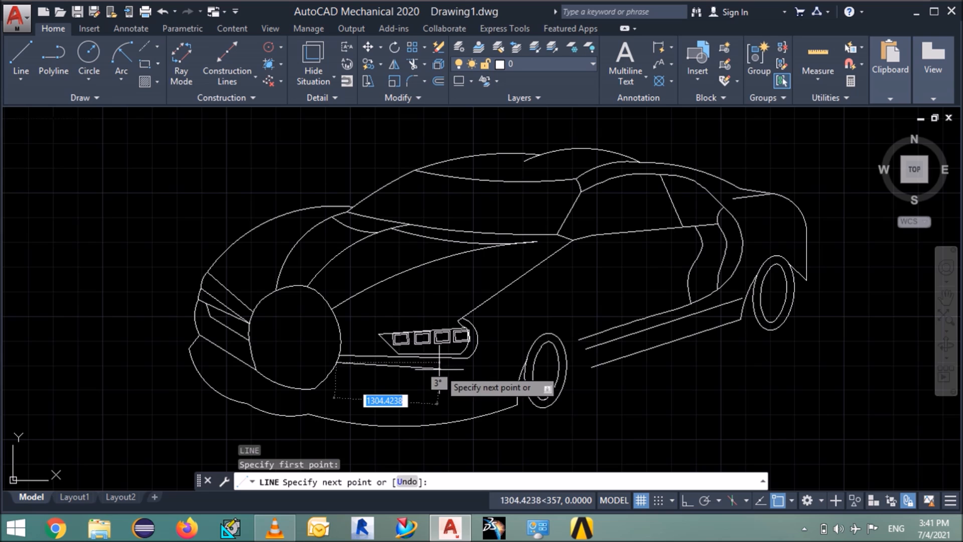
{"action": "left_click", "coordinate": [439, 368]}
{"action": "key", "text": "Return"}
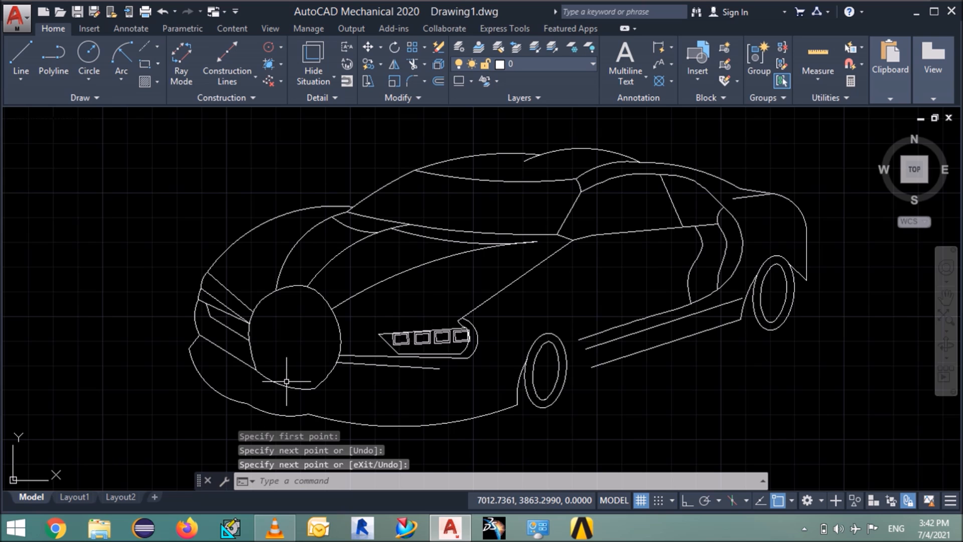
- Draw a line about 1460 units long at 350° from the grille's edge, just beneath the previous air-intake line
{"action": "key", "text": "Return"}
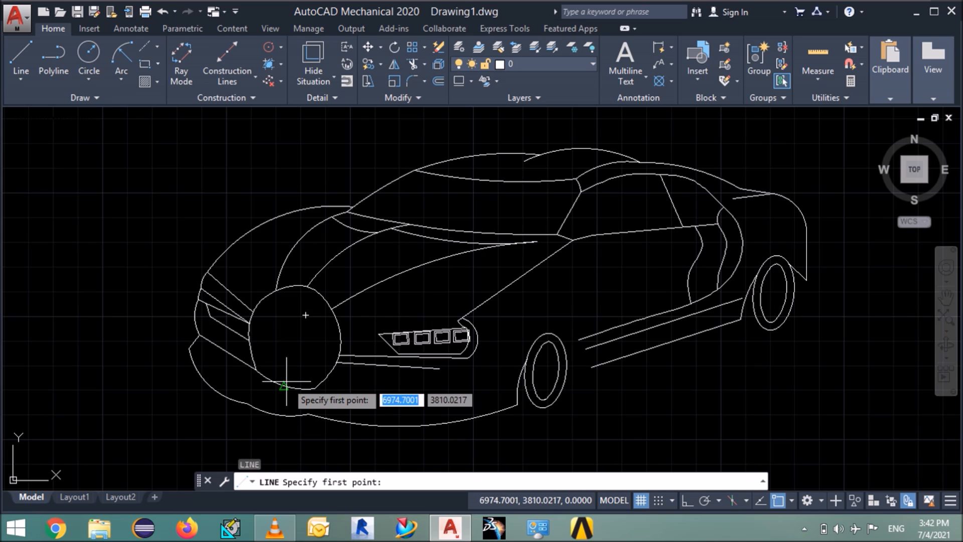
{"action": "left_click", "coordinate": [335, 363]}
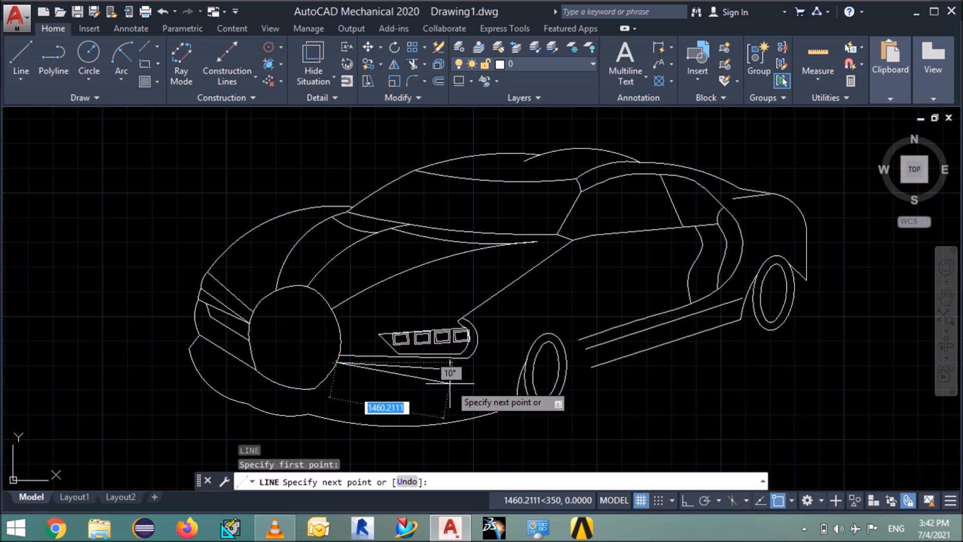
{"action": "left_click", "coordinate": [450, 382]}
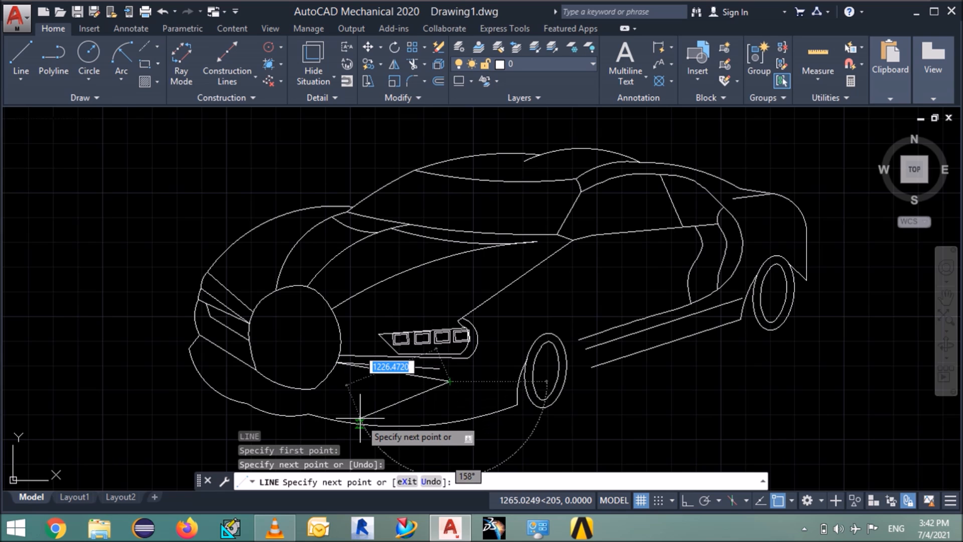
{"action": "key", "text": "Return"}
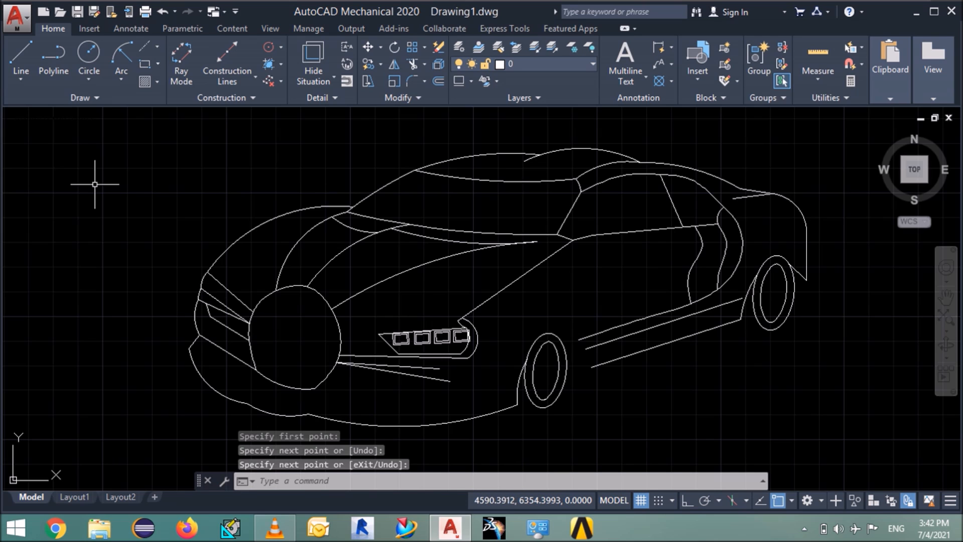
- Draw a short, slightly descending line beneath the middle of the lower air-intake line, roughly parallel to it
{"action": "key", "text": "Return"}
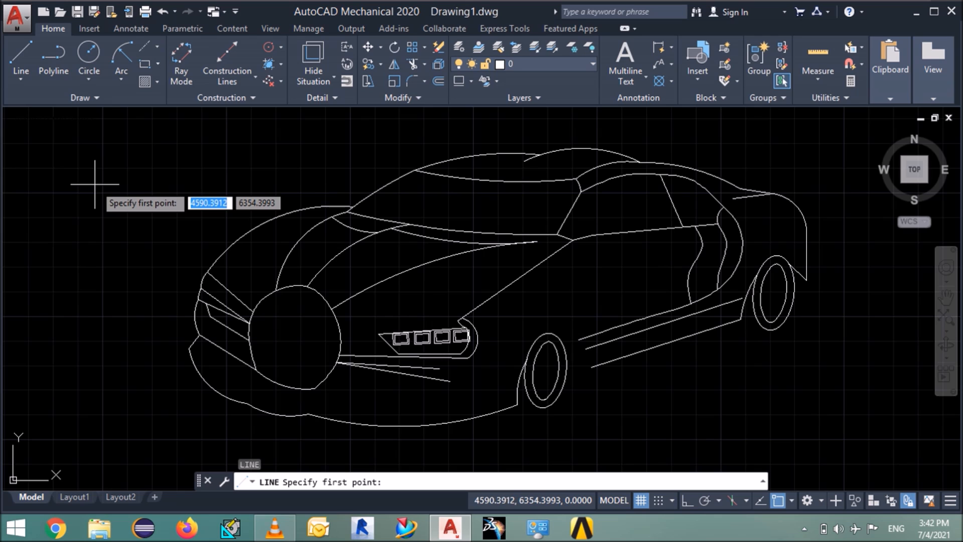
{"action": "left_click", "coordinate": [369, 384]}
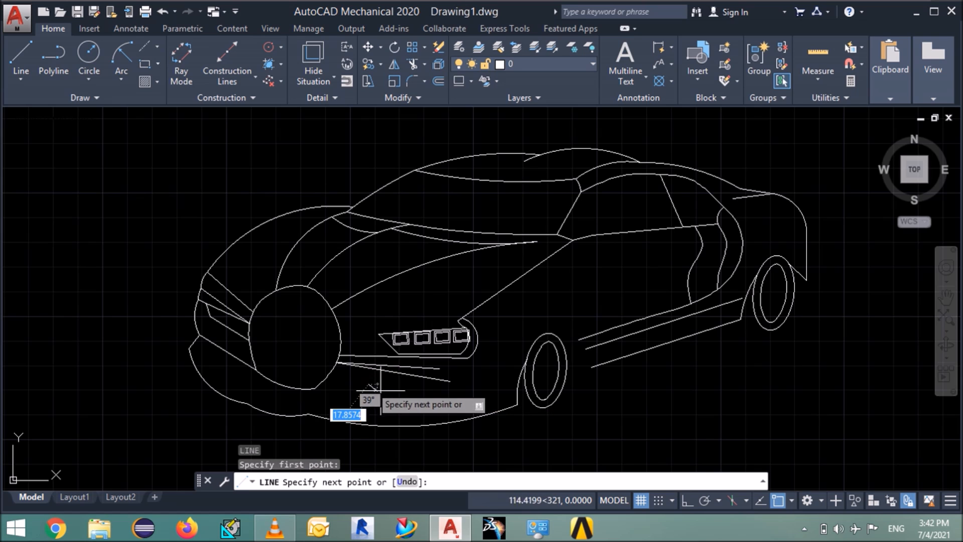
{"action": "left_click", "coordinate": [421, 393]}
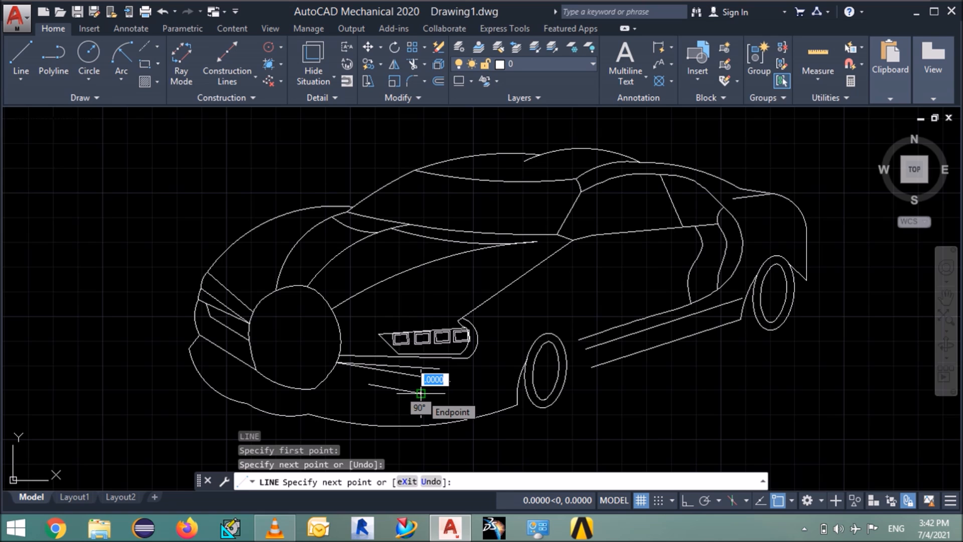
{"action": "key", "text": "Return"}
- Draw a three-point arc from the short line's outer end through the lower air-intake line, curving back over towards the grille
{"action": "type", "text": "a"}
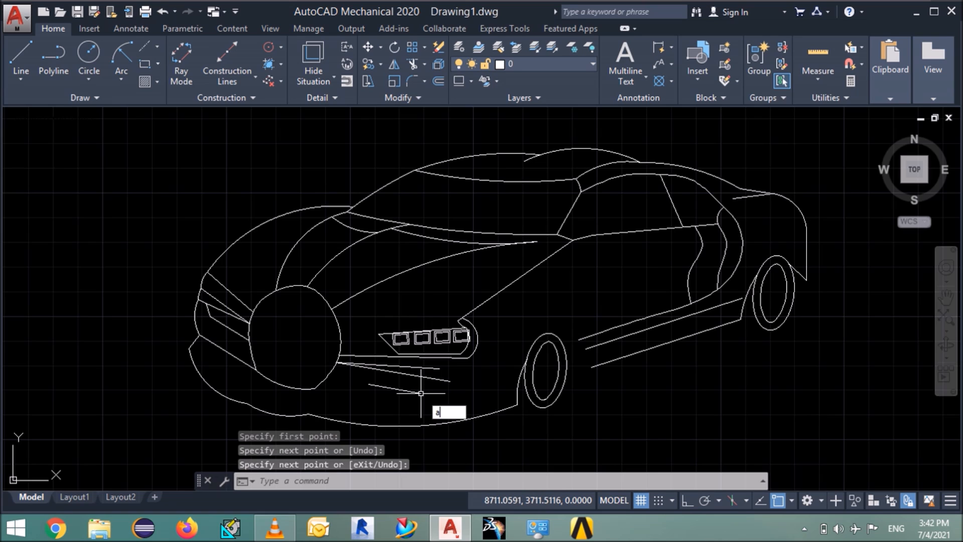
{"action": "key", "text": "Return"}
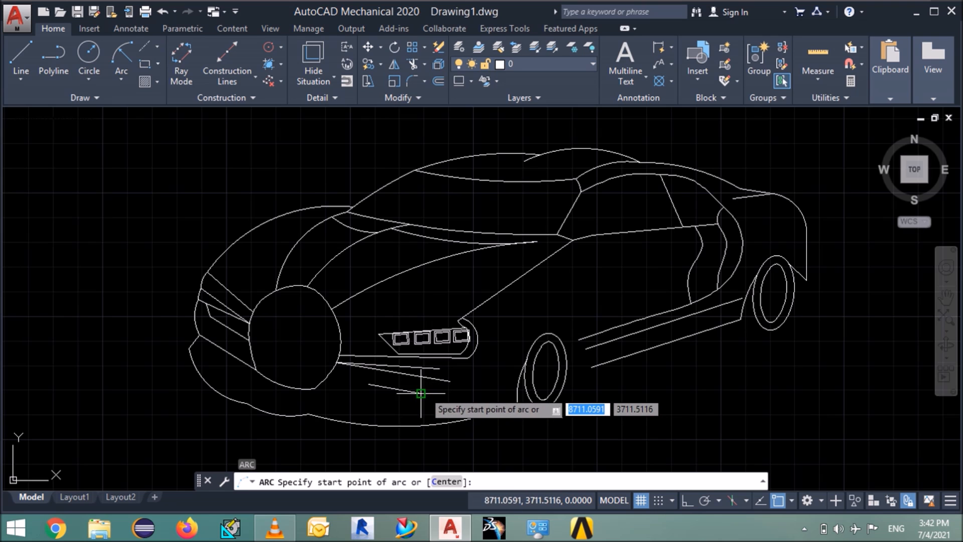
{"action": "left_click", "coordinate": [421, 394]}
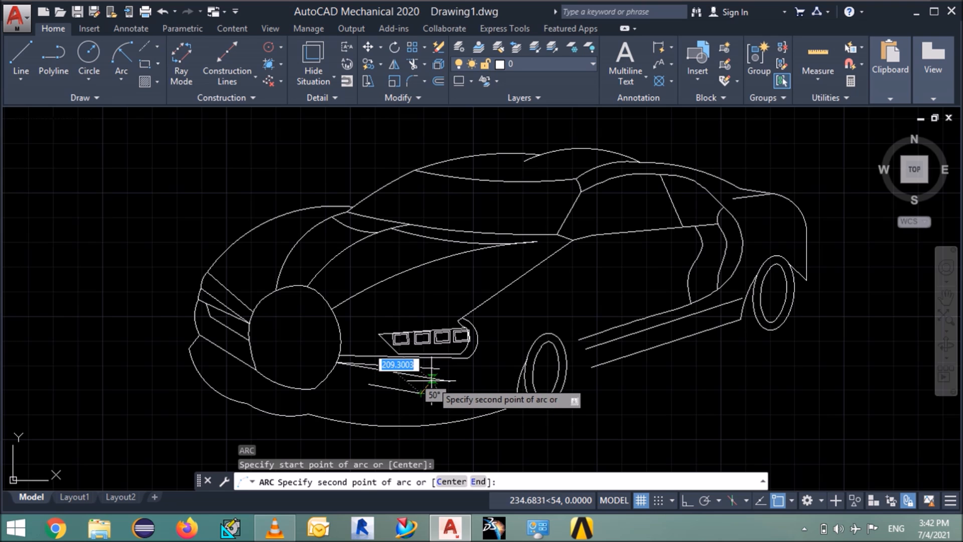
{"action": "left_click", "coordinate": [431, 380]}
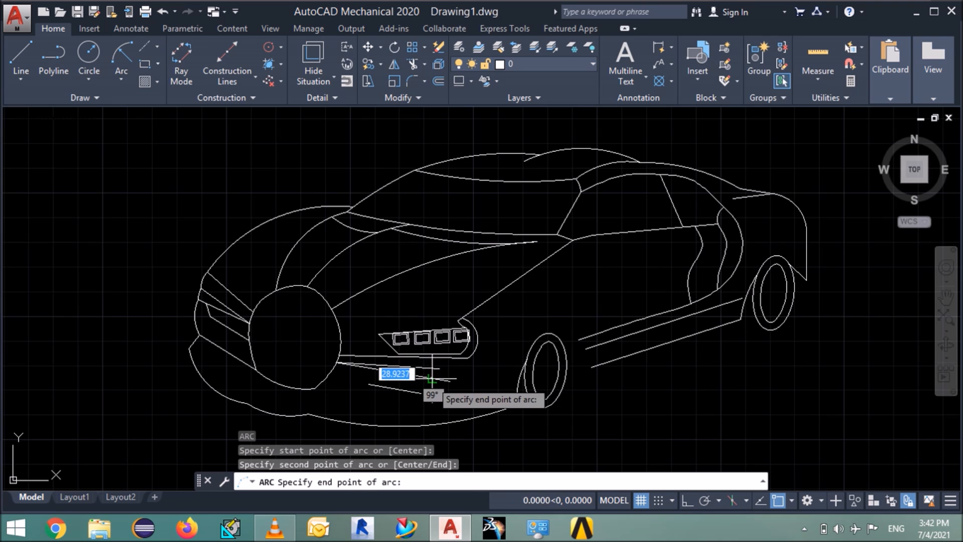
{"action": "left_click", "coordinate": [396, 371]}
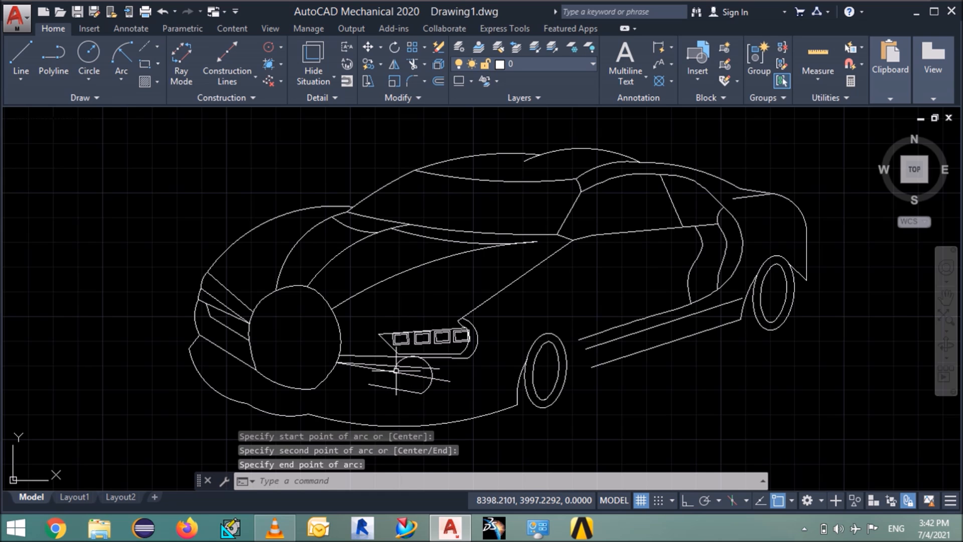
- Trim the new arc between the two air-intake lines and delete its leftover upper piece
{"action": "type", "text": "TR"}
{"action": "key", "text": "Return"}
{"action": "key", "text": "Return"}
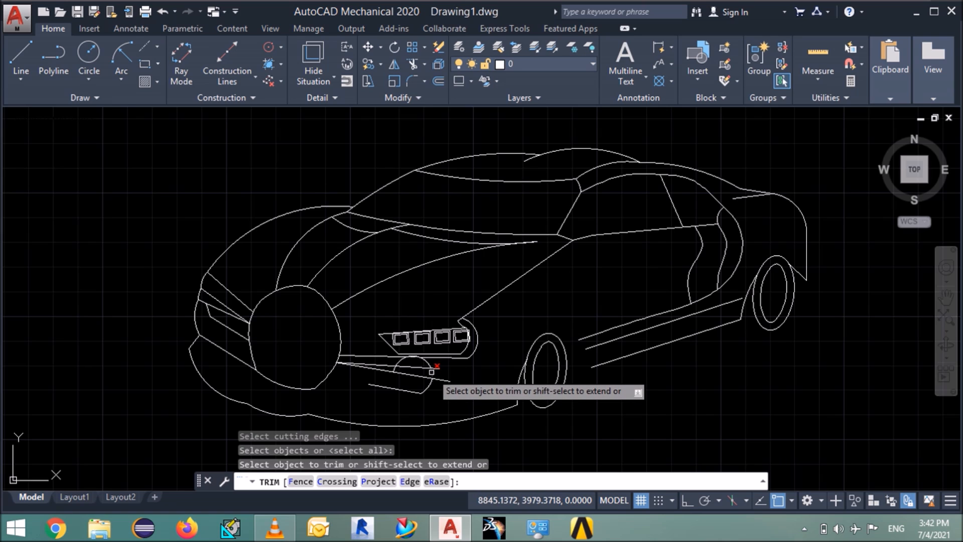
{"action": "key", "text": "Escape"}
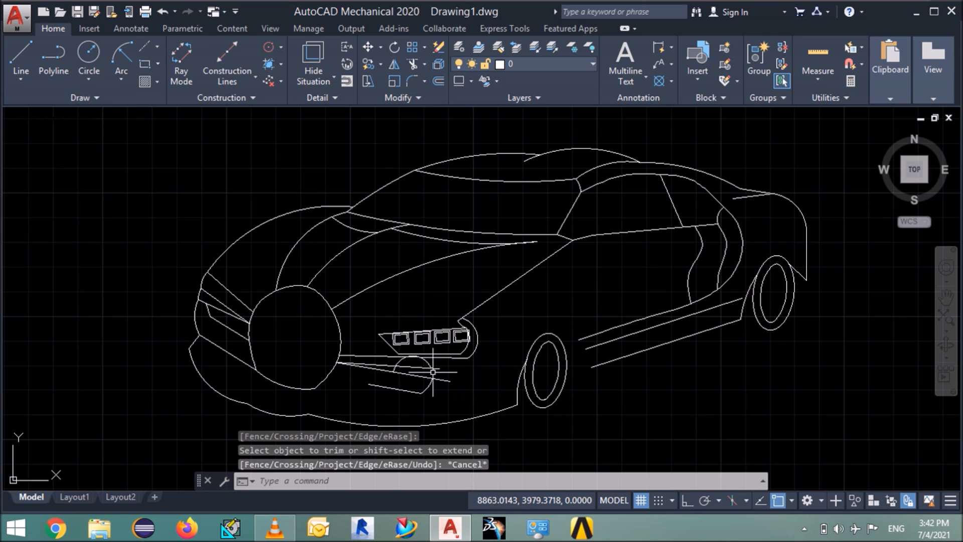
{"action": "left_click", "coordinate": [424, 362]}
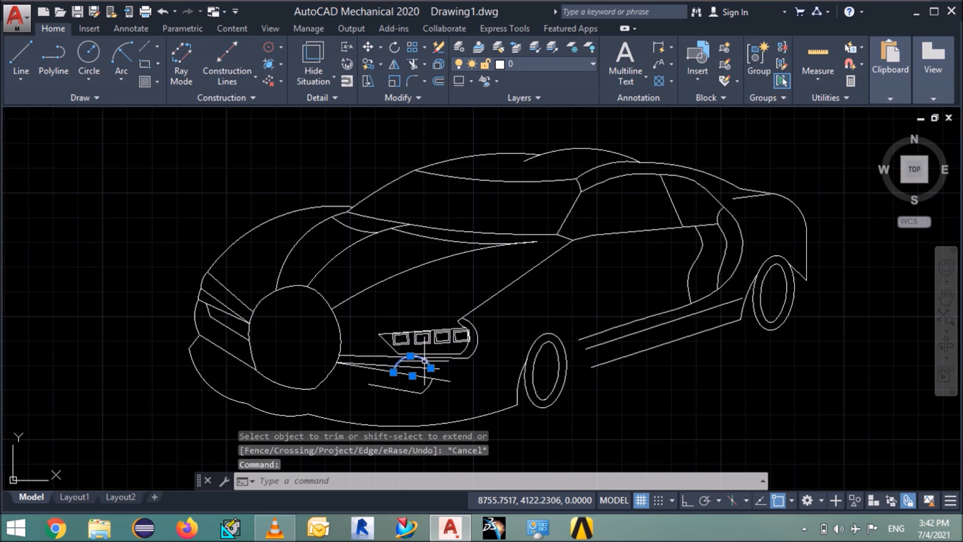
{"action": "key", "text": "Delete"}
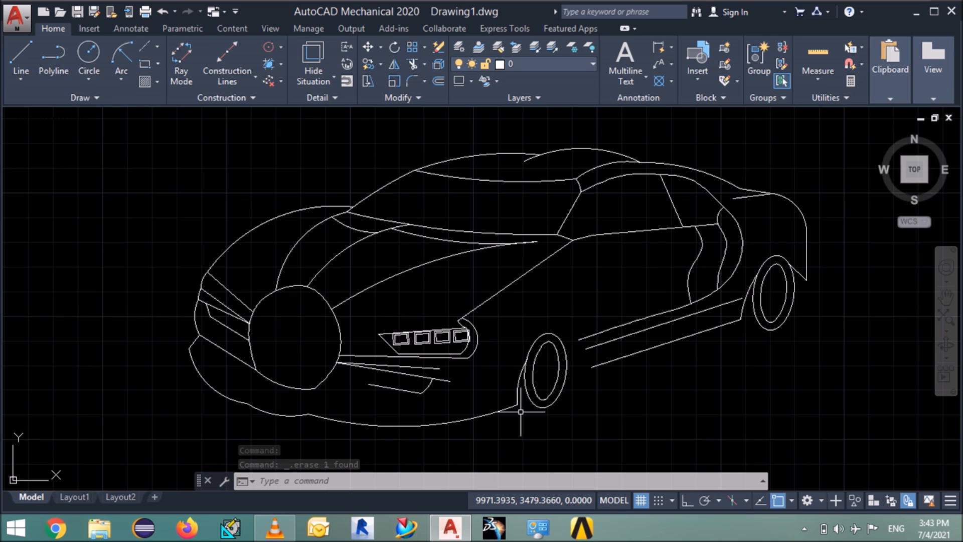
- Draw a line from the lower air-intake line down to the short line's inner end, closing the small intake opening
{"action": "type", "text": "l"}
{"action": "key", "text": "Return"}
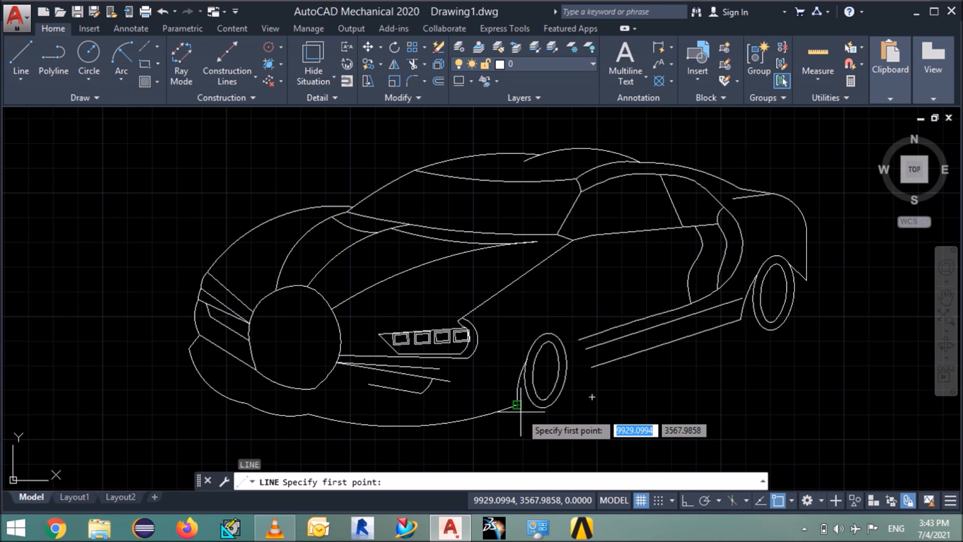
{"action": "left_click", "coordinate": [364, 370]}
{"action": "left_click", "coordinate": [369, 385]}
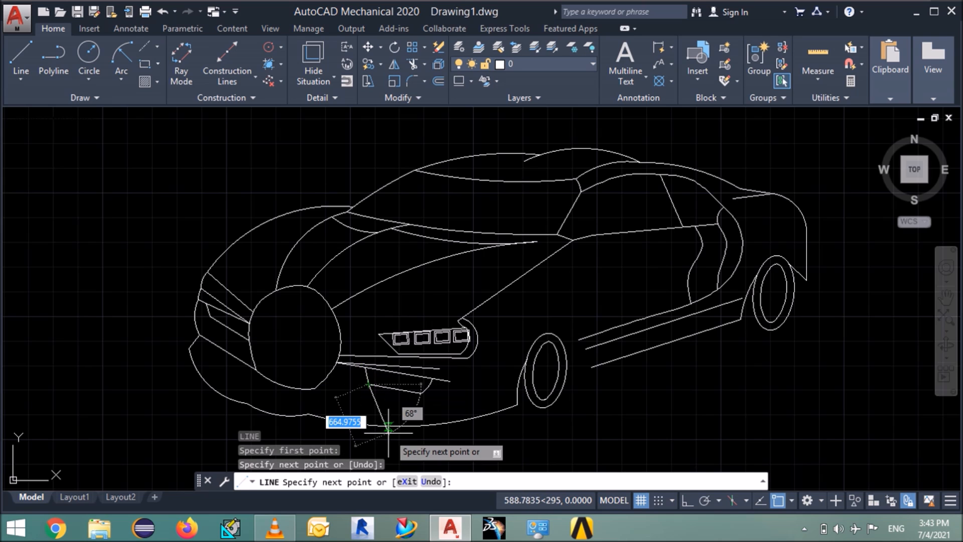
{"action": "key", "text": "Return"}
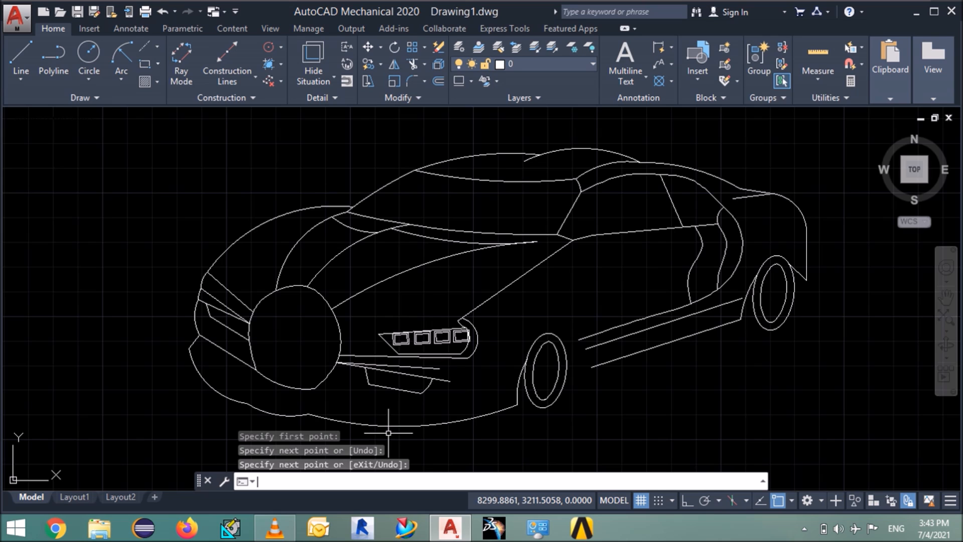
- Draw a line about 1621 units long at 356° from the grille's bottom corner, passing below the small intake opening
{"action": "type", "text": "l"}
{"action": "key", "text": "Return"}
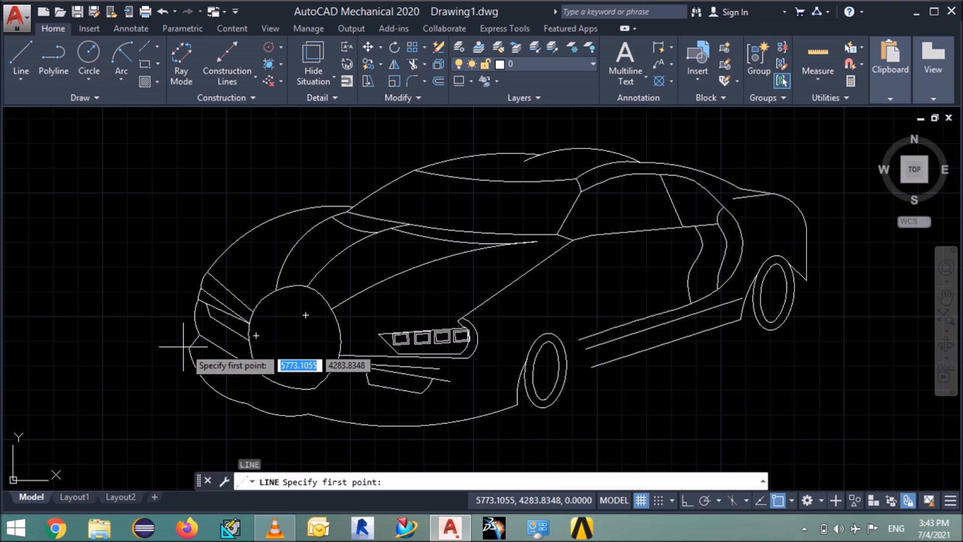
{"action": "left_click", "coordinate": [315, 388]}
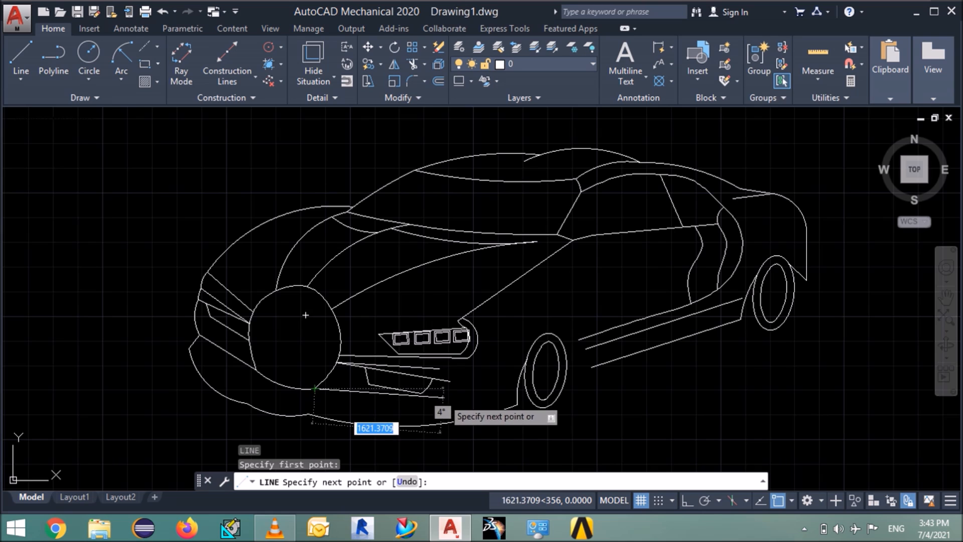
{"action": "left_click", "coordinate": [443, 398]}
{"action": "key", "text": "Return"}
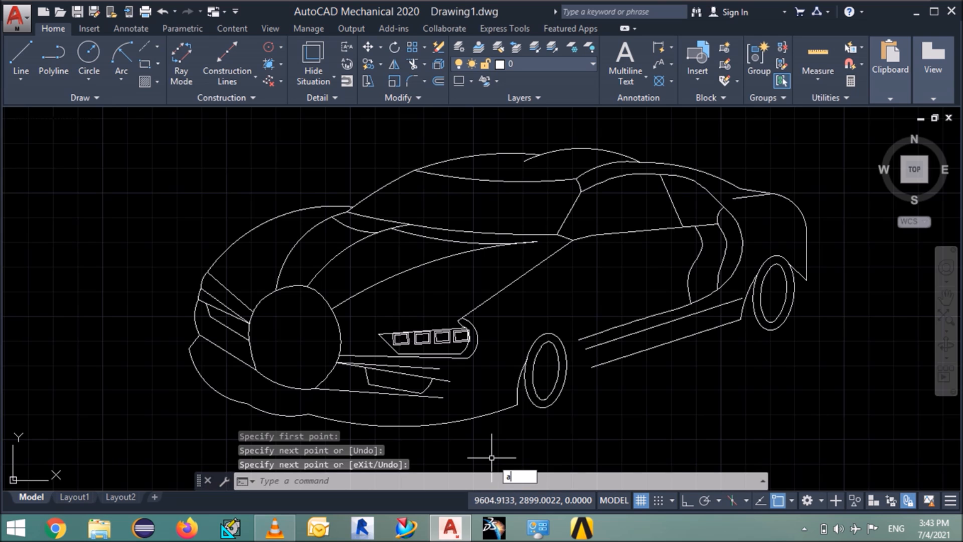
- Draw a three-point arc from the headlamp's lower outer end through the lower air-intake line's end to the bottom line's end
{"action": "type", "text": "a"}
{"action": "key", "text": "Return"}
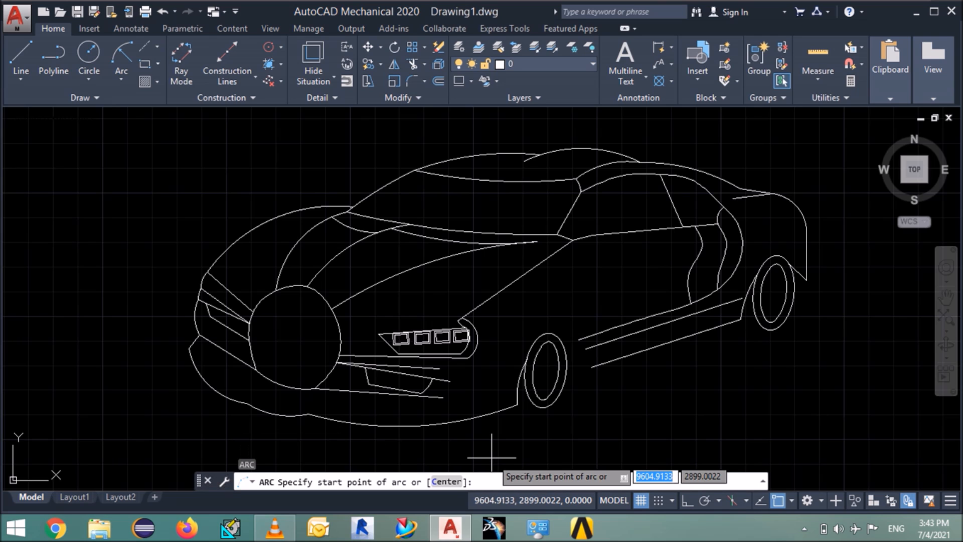
{"action": "left_click", "coordinate": [467, 359]}
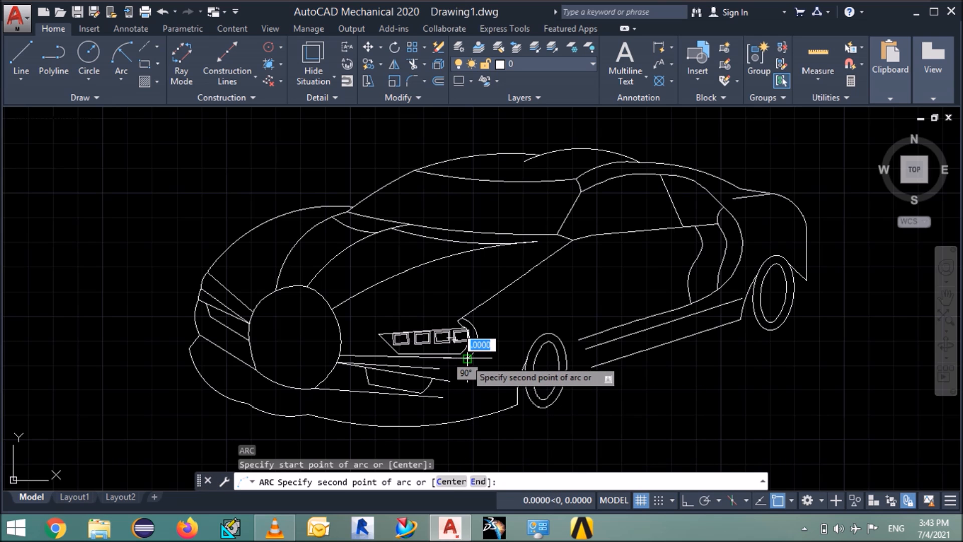
{"action": "left_click", "coordinate": [450, 383]}
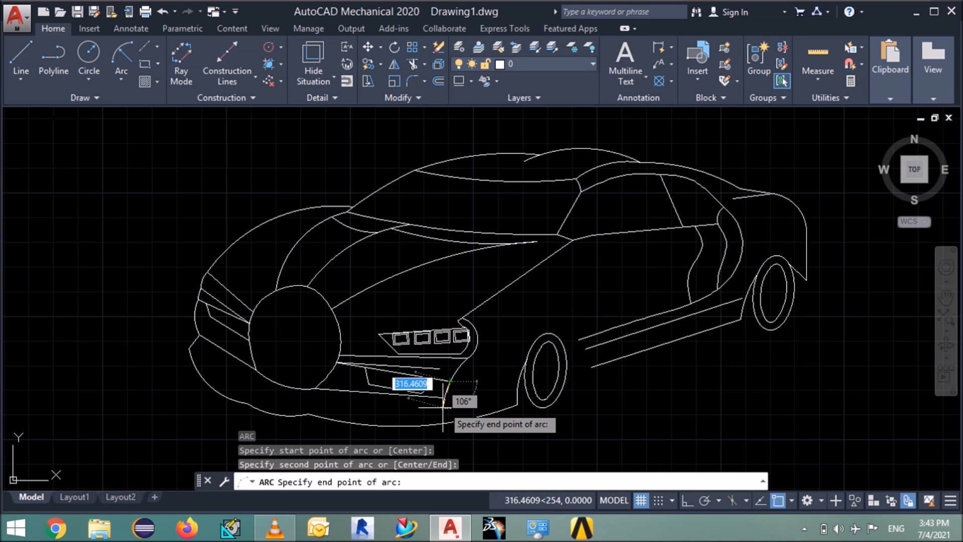
{"action": "left_click", "coordinate": [442, 397]}
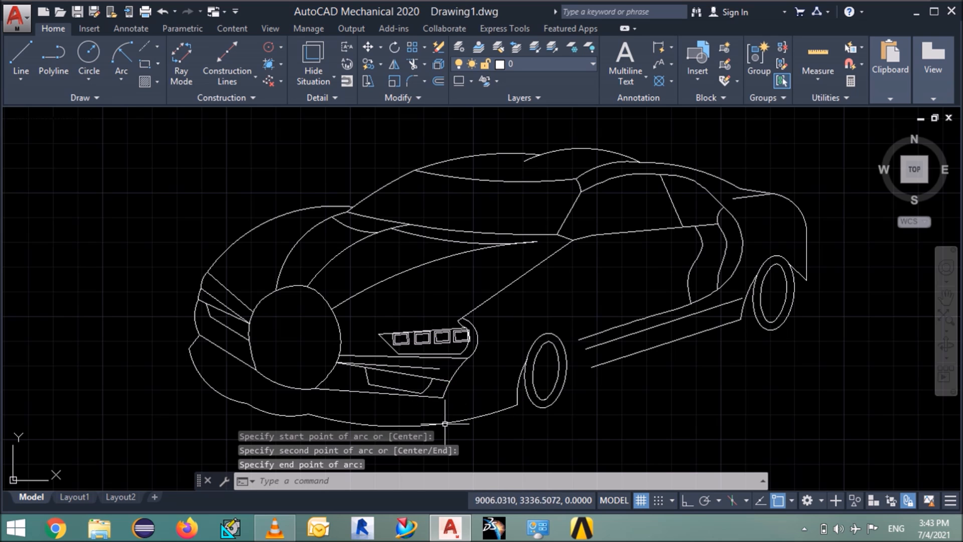
- Draw a three-point arc from the bottom line's end through the bumper's lower edge to a point below the bumper
{"action": "type", "text": "a"}
{"action": "key", "text": "Return"}
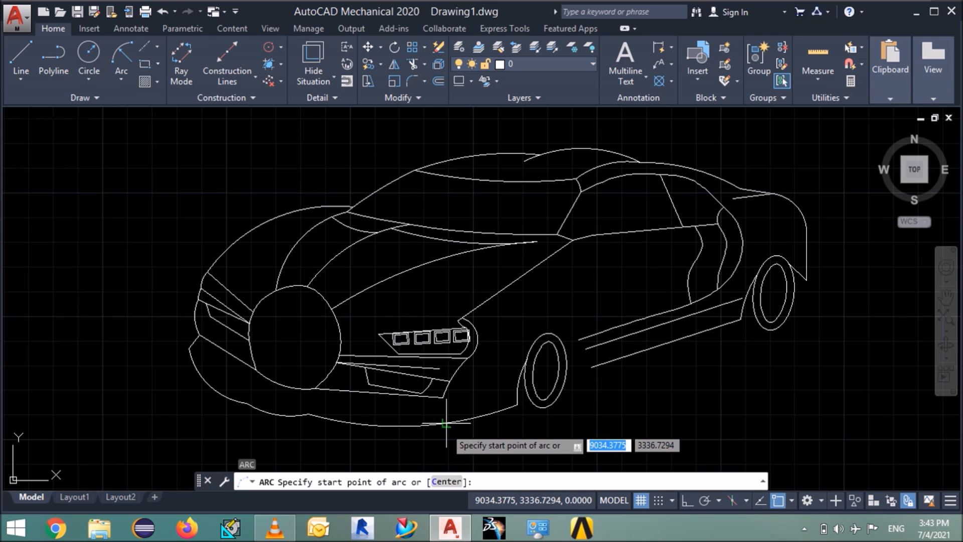
{"action": "left_click", "coordinate": [442, 399]}
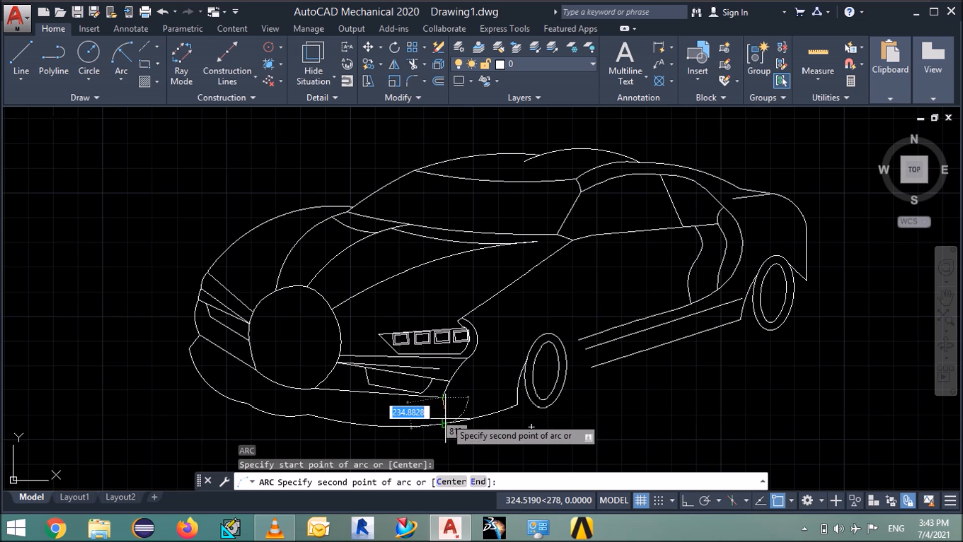
{"action": "left_click", "coordinate": [439, 424]}
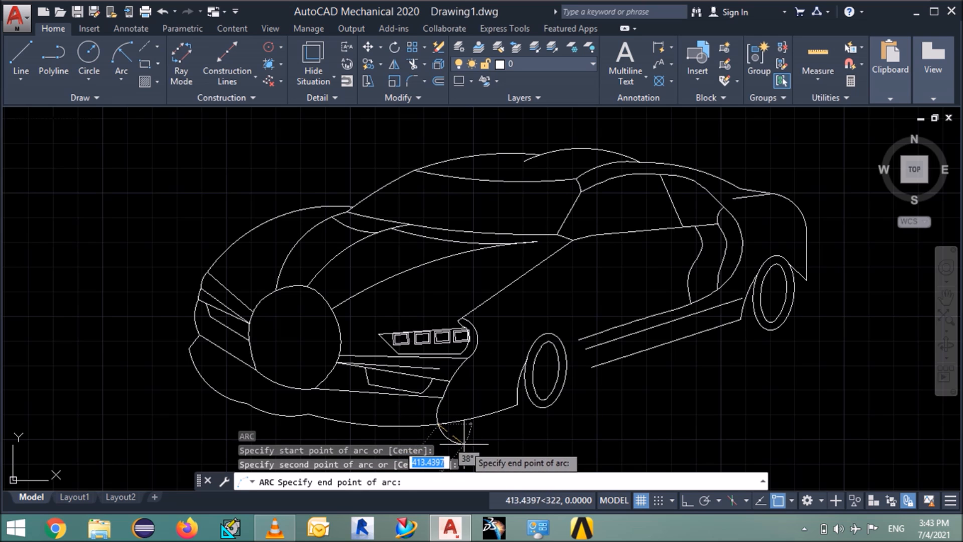
{"action": "left_click", "coordinate": [464, 444]}
- Trim the part of the arc that hangs below the bumper's lower edge
{"action": "type", "text": "tr"}
{"action": "key", "text": "Return"}
{"action": "key", "text": "Return"}
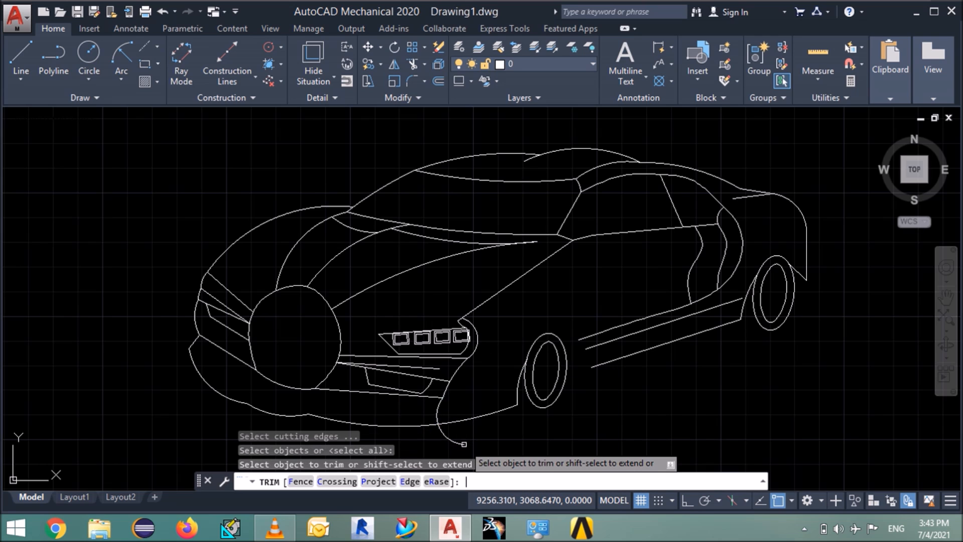
{"action": "left_click", "coordinate": [444, 436]}
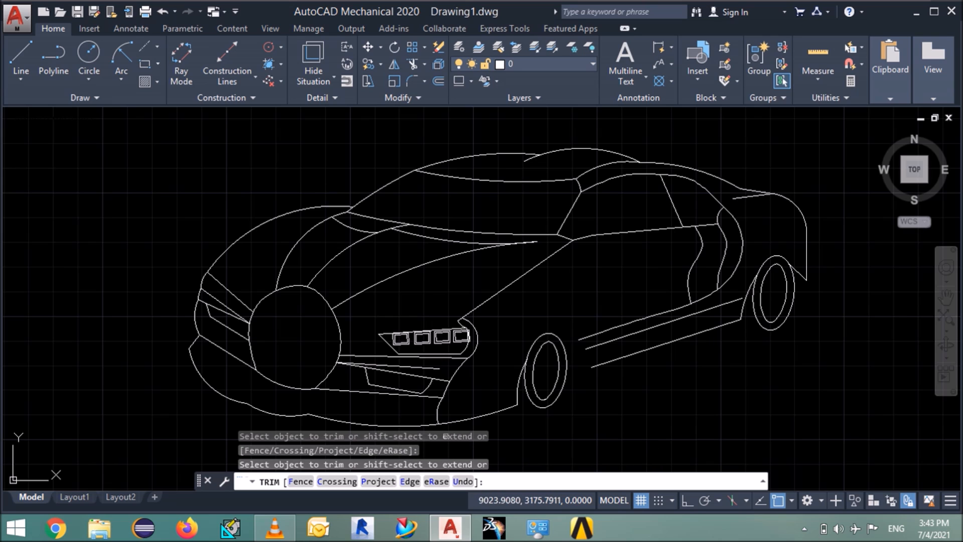
{"action": "key", "text": "Escape"}
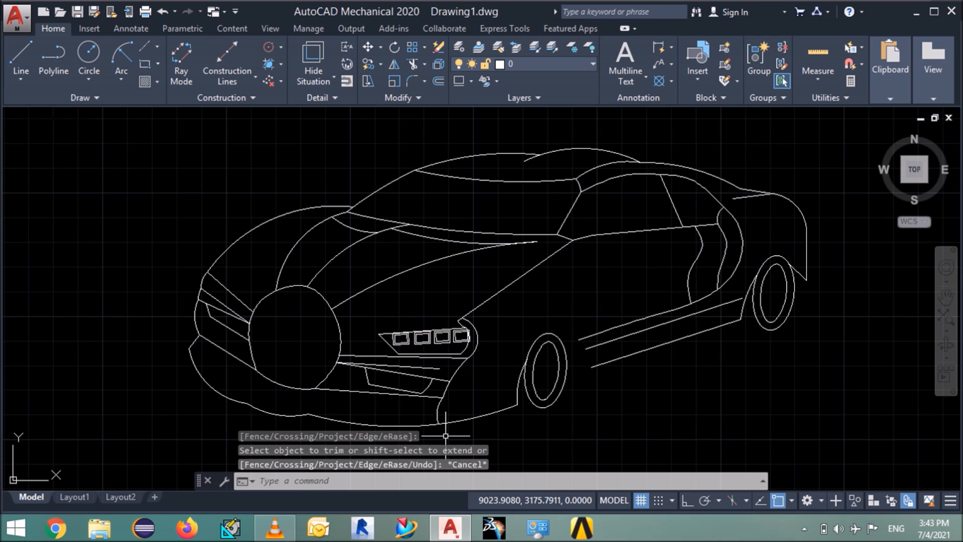
{"action": "type", "text": "ex"}
{"action": "key", "text": "Return"}
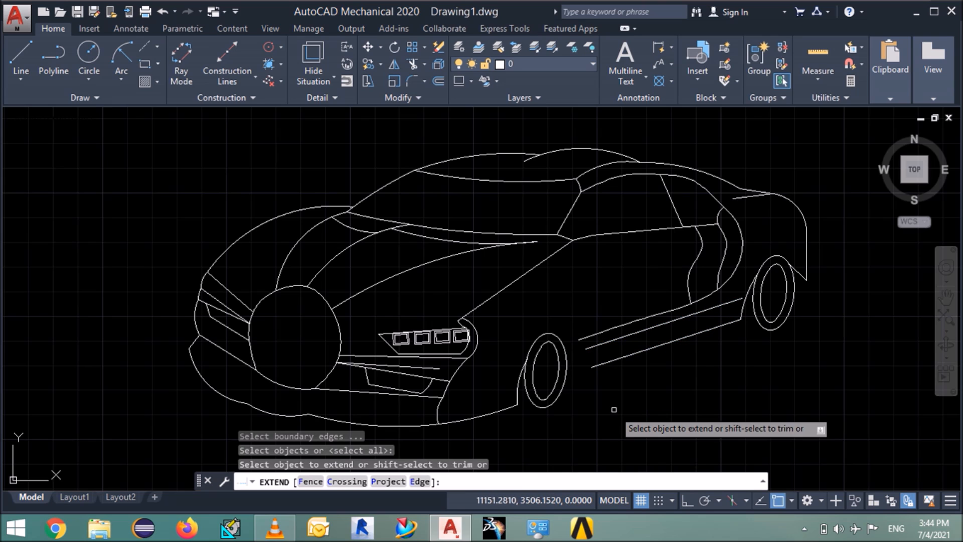
{"action": "key", "text": "Escape"}
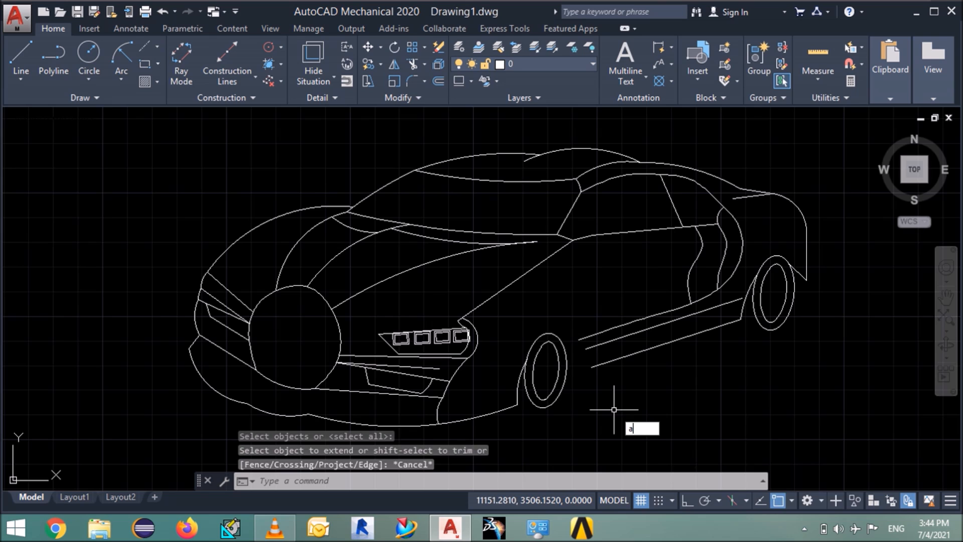
{"action": "key", "text": "Return"}
{"action": "key", "text": "Escape"}
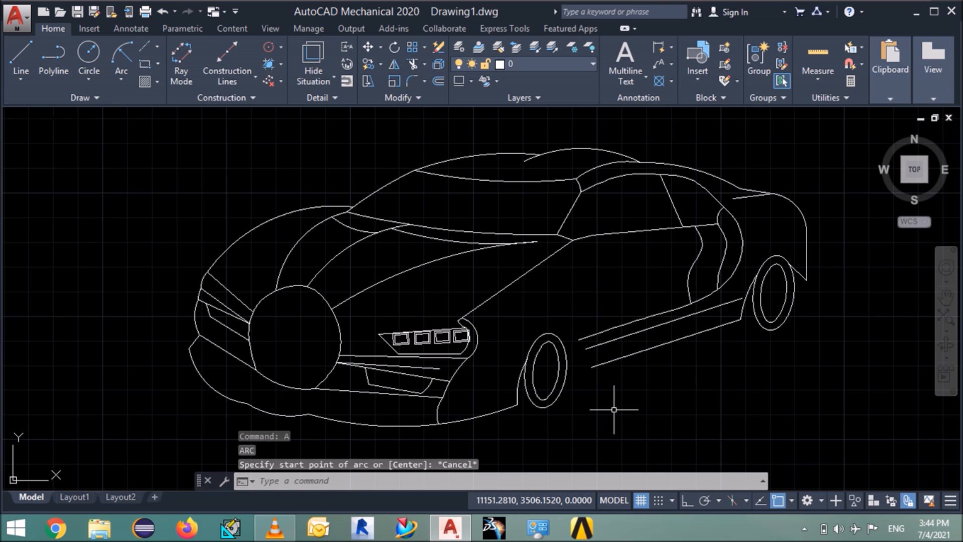
- Extend the three side-skirt lines forward to the outer ellipse of the front wheel
{"action": "type", "text": "x"}
{"action": "key", "text": "Return"}
{"action": "key", "text": "Return"}
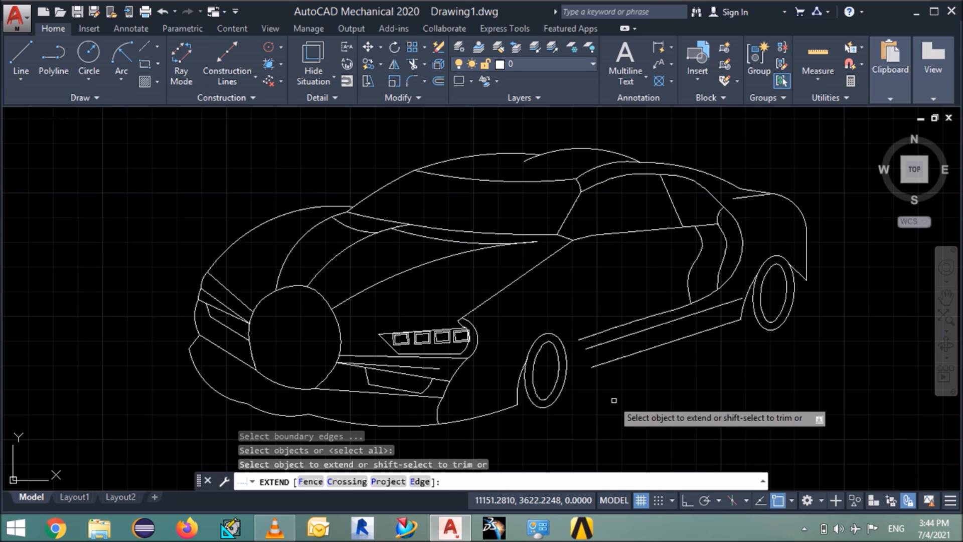
{"action": "left_click", "coordinate": [607, 362]}
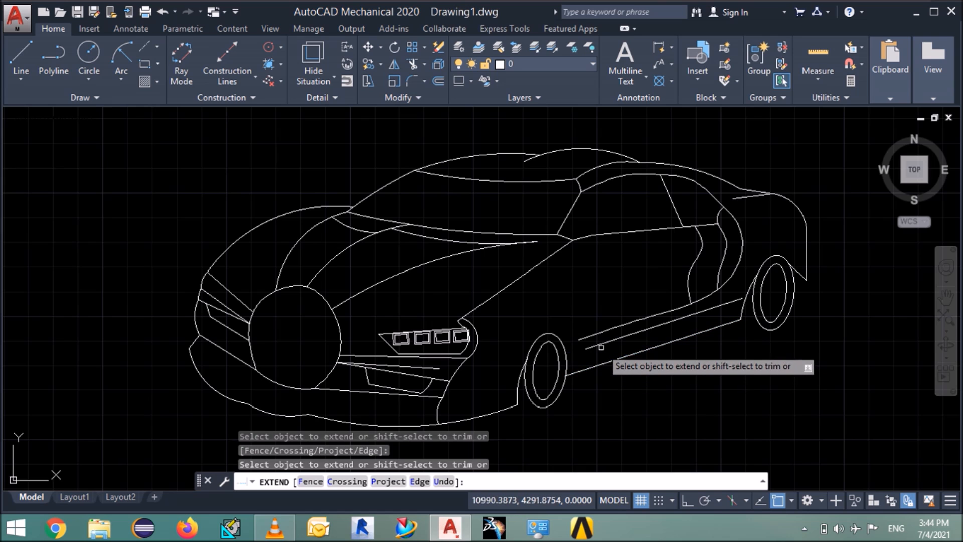
{"action": "left_click", "coordinate": [601, 343]}
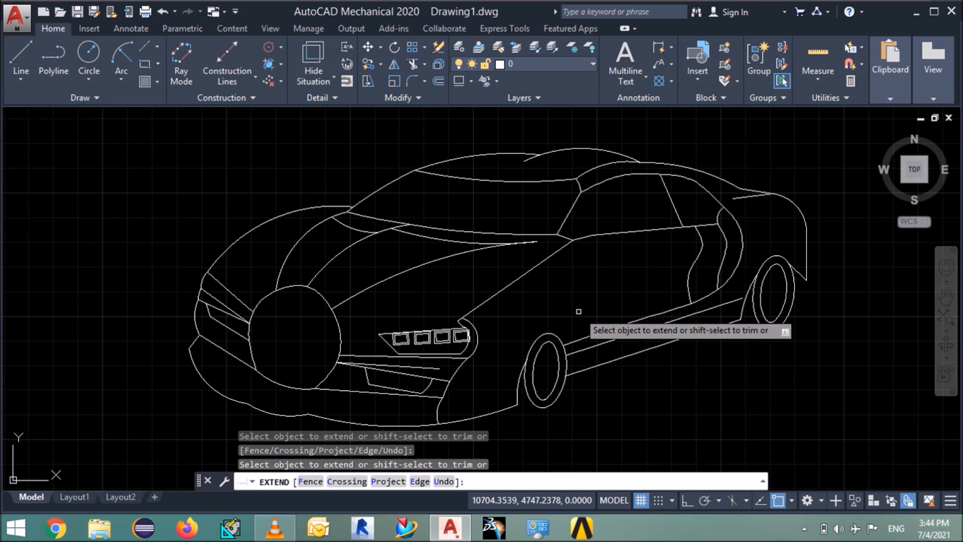
{"action": "key", "text": "Return"}
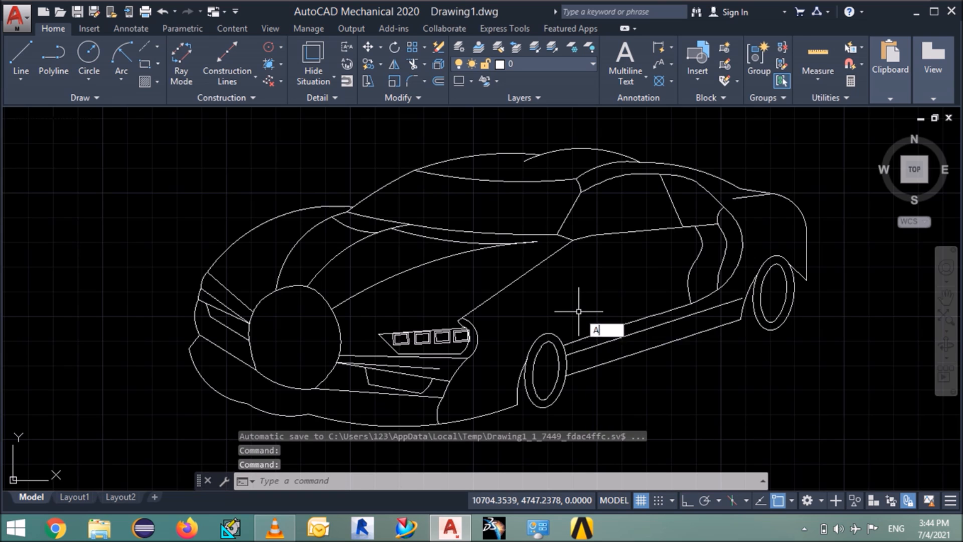
{"action": "type", "text": "A"}
{"action": "key", "text": "Return"}
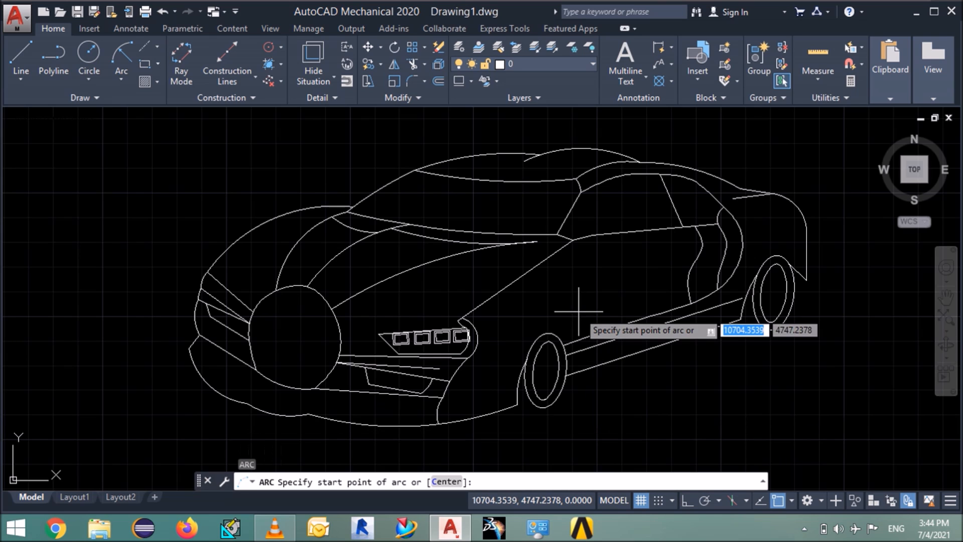
{"action": "left_click", "coordinate": [587, 367]}
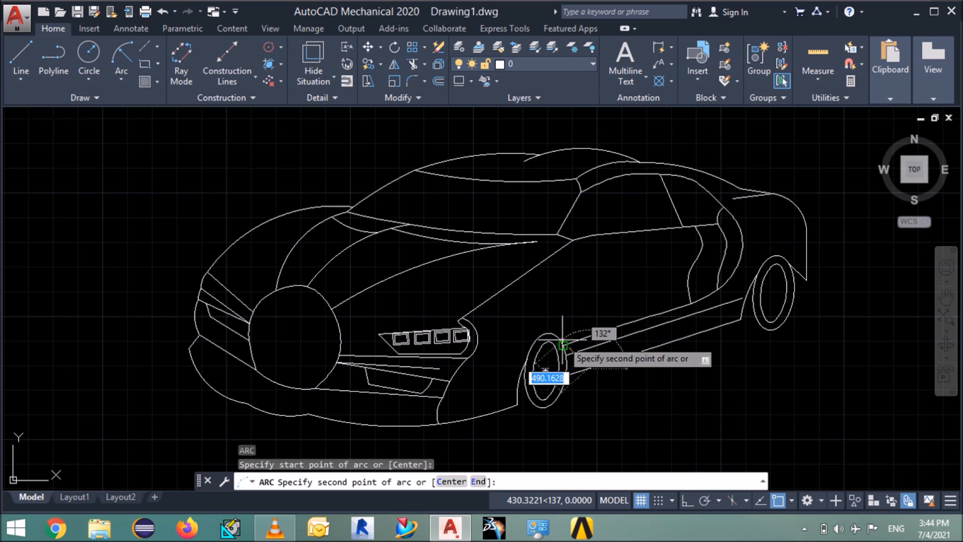
{"action": "left_click", "coordinate": [563, 346]}
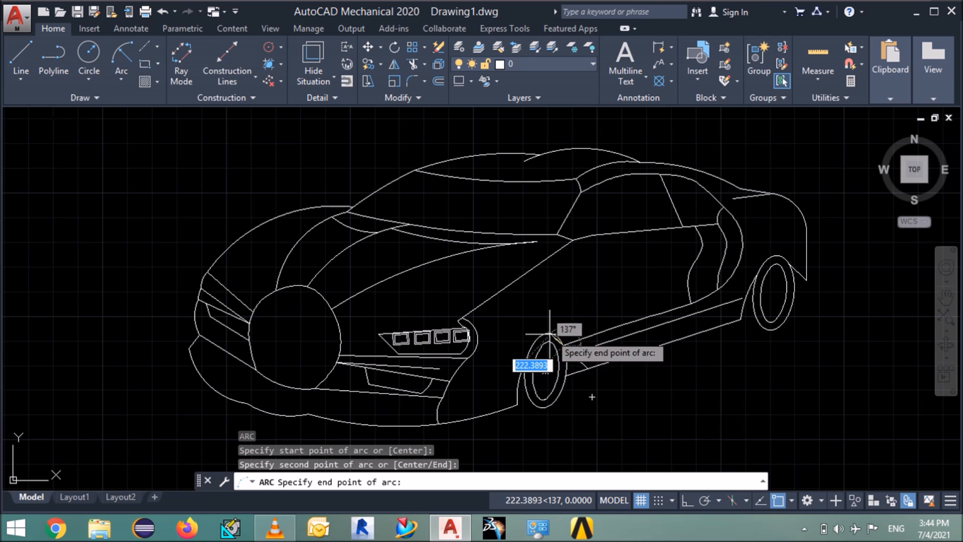
{"action": "key", "text": "Escape"}
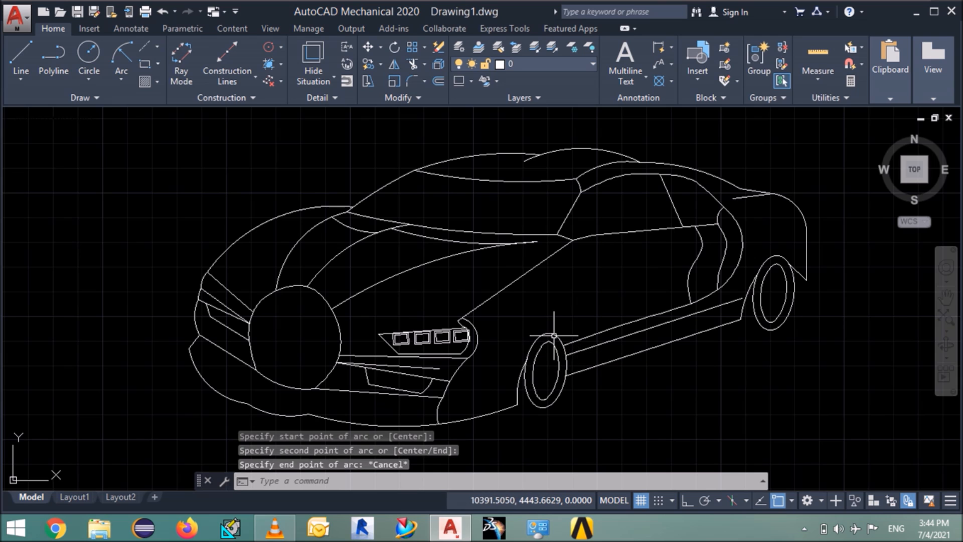
- Draw a three-point arc from the bottom side-skirt line behind the front wheel, across the wheel's top, to a point ahead of it
{"action": "type", "text": "a"}
{"action": "key", "text": "Return"}
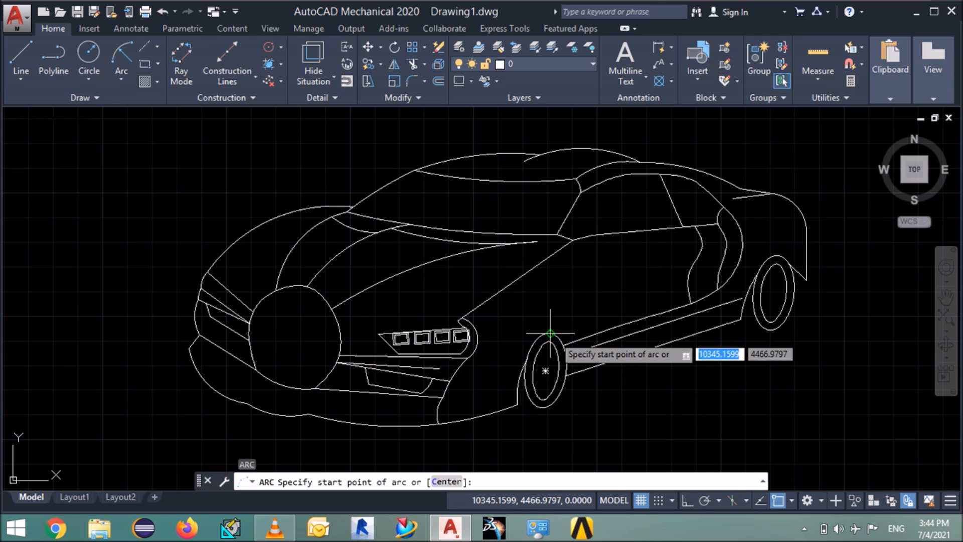
{"action": "left_click", "coordinate": [585, 367]}
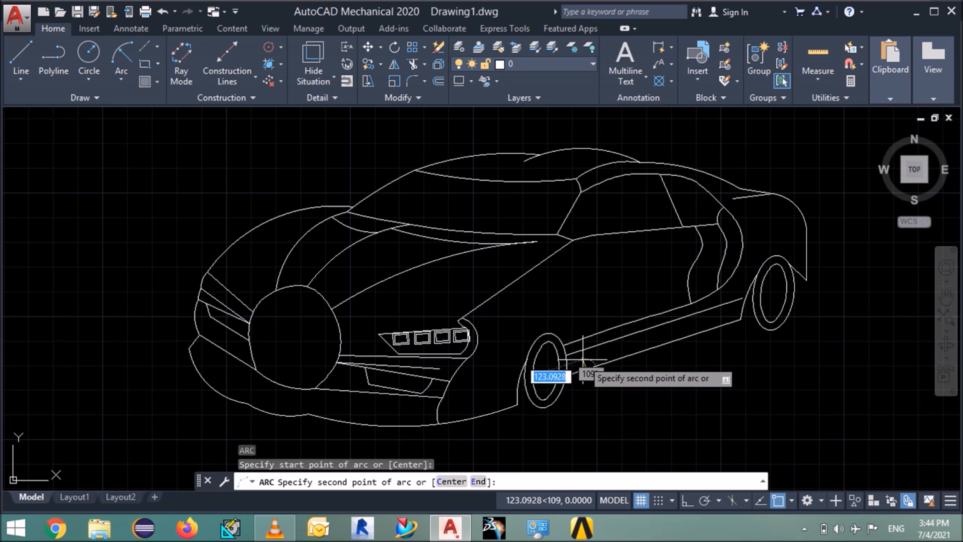
{"action": "left_click", "coordinate": [557, 334]}
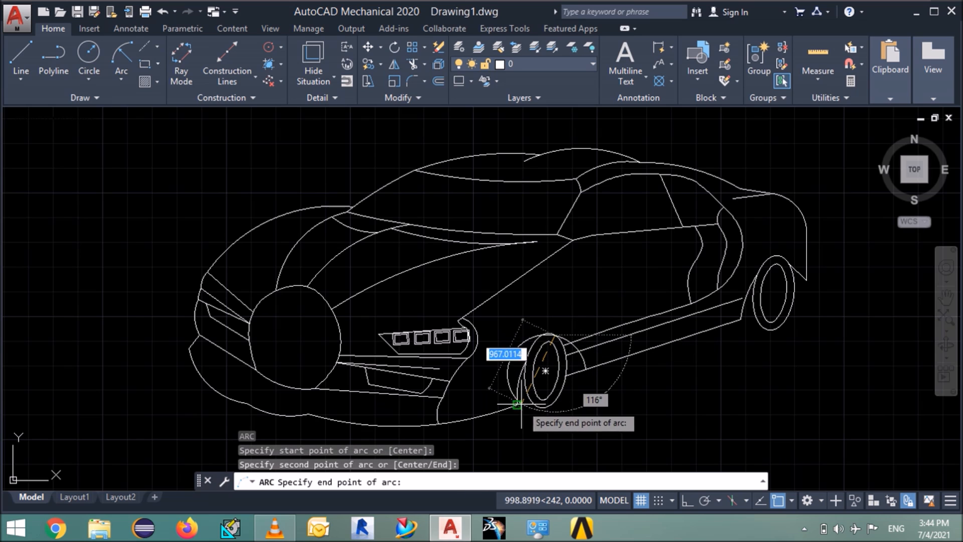
{"action": "left_click", "coordinate": [509, 334]}
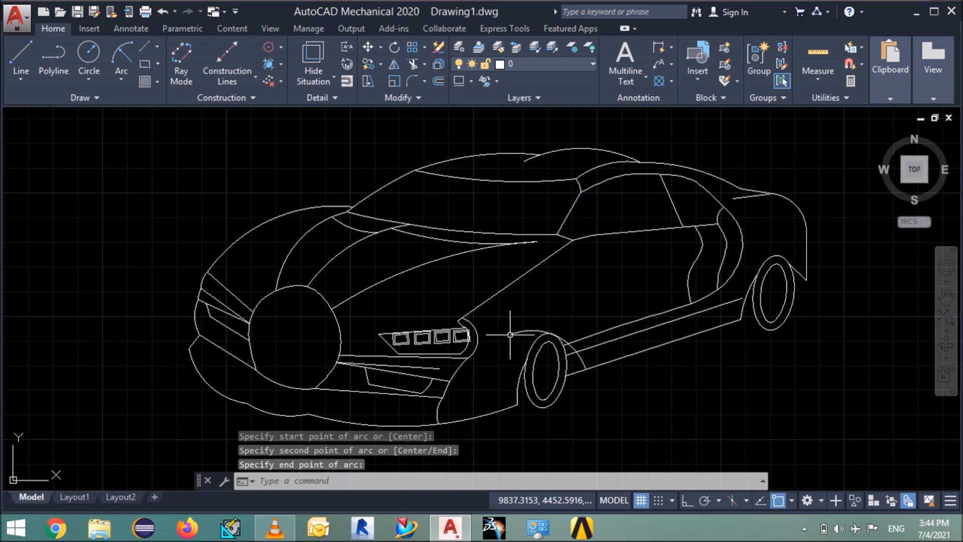
- Trim the arc ahead of the front wheel and the side-skirt line ends between the wheel and the arc
{"action": "type", "text": "TR"}
{"action": "key", "text": "Return"}
{"action": "key", "text": "Return"}
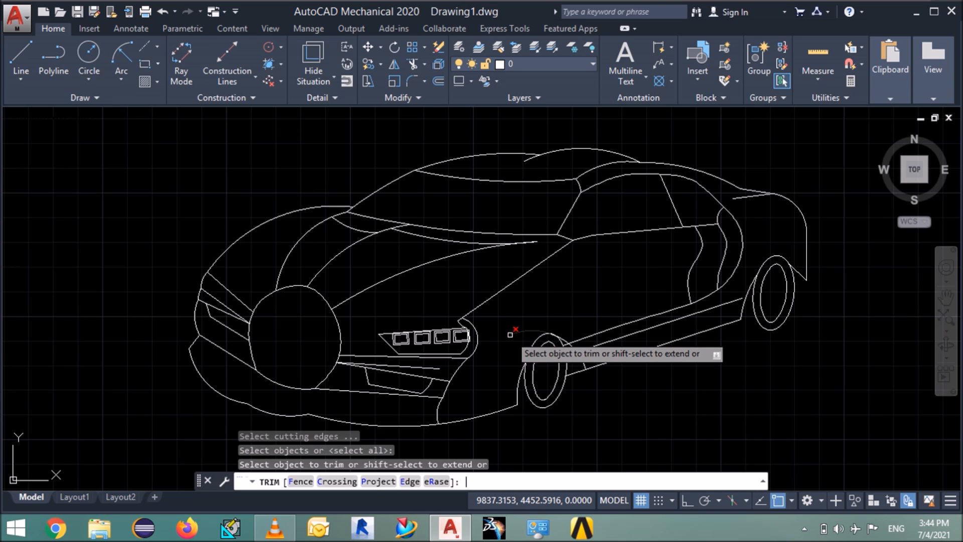
{"action": "left_click", "coordinate": [515, 334]}
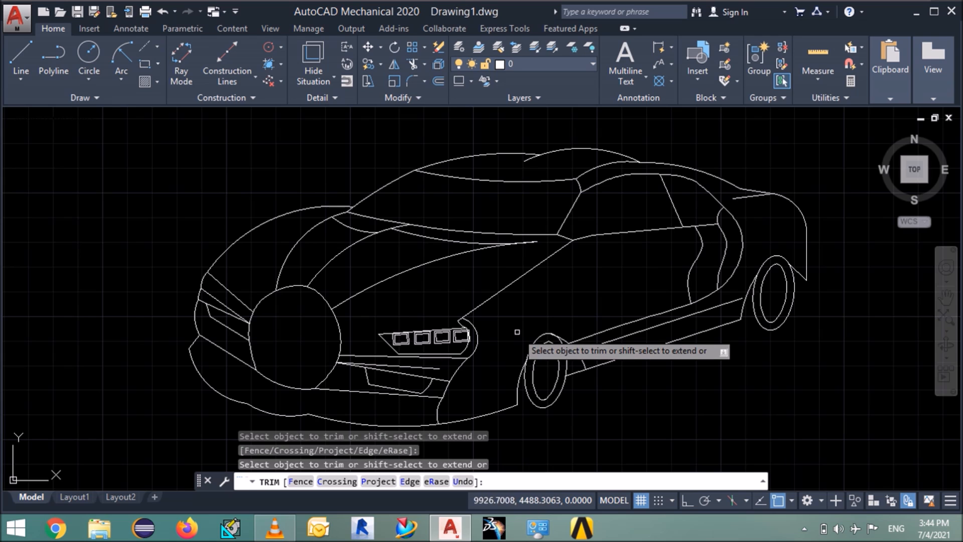
{"action": "left_click", "coordinate": [576, 372]}
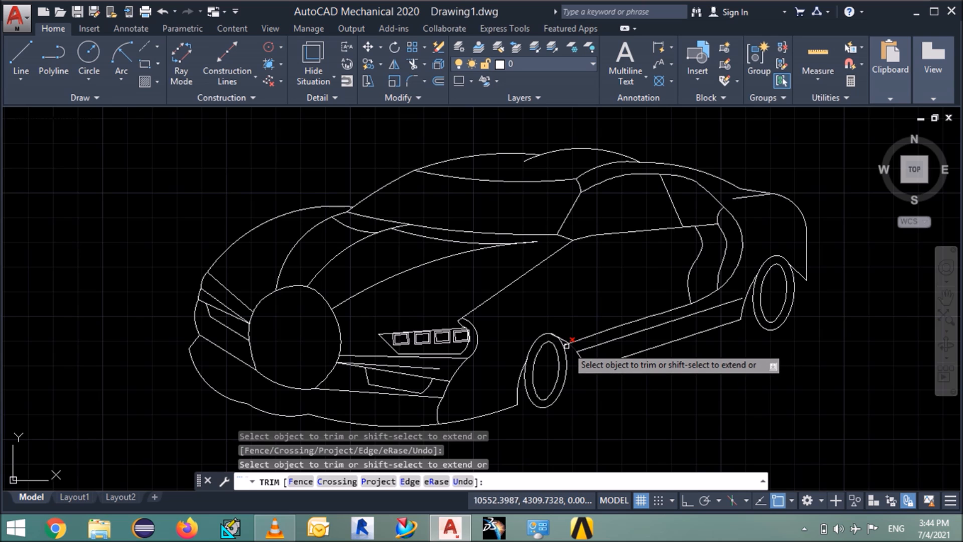
{"action": "key", "text": "Escape"}
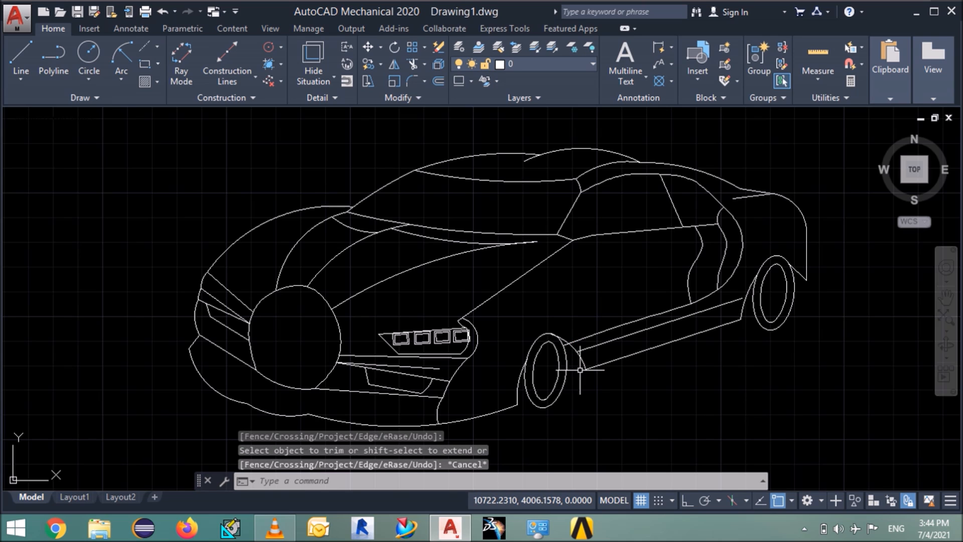
- Stretch the lower end of the front wheel-arch arc slightly forward, closer to the wheel
{"action": "left_click", "coordinate": [585, 370]}
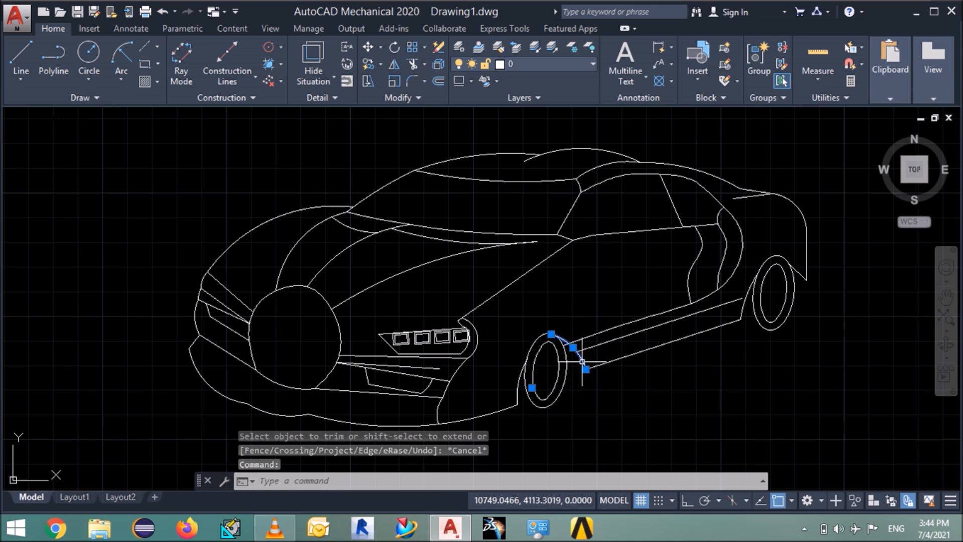
{"action": "left_click", "coordinate": [585, 370]}
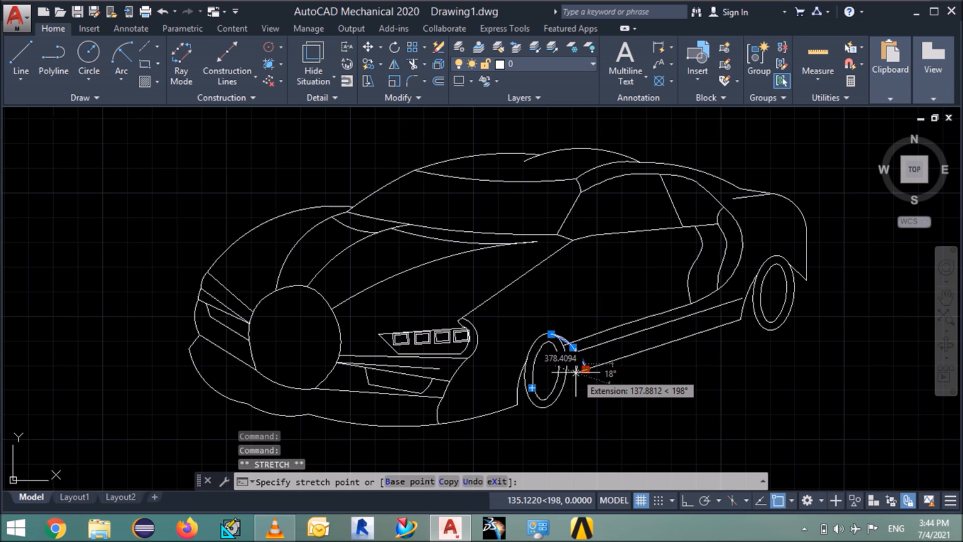
{"action": "left_click", "coordinate": [576, 372]}
{"action": "mouse_move", "coordinate": [576, 372]}
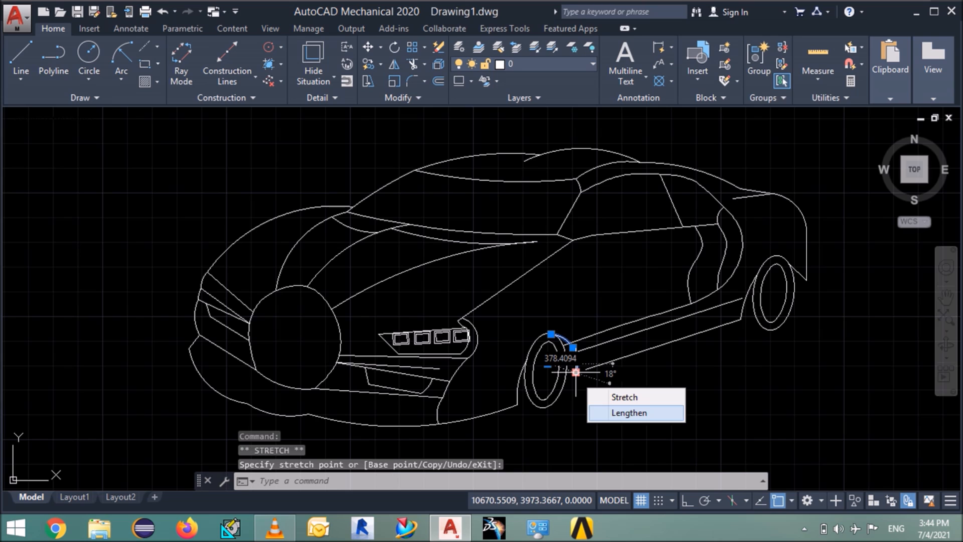
{"action": "key", "text": "Escape"}
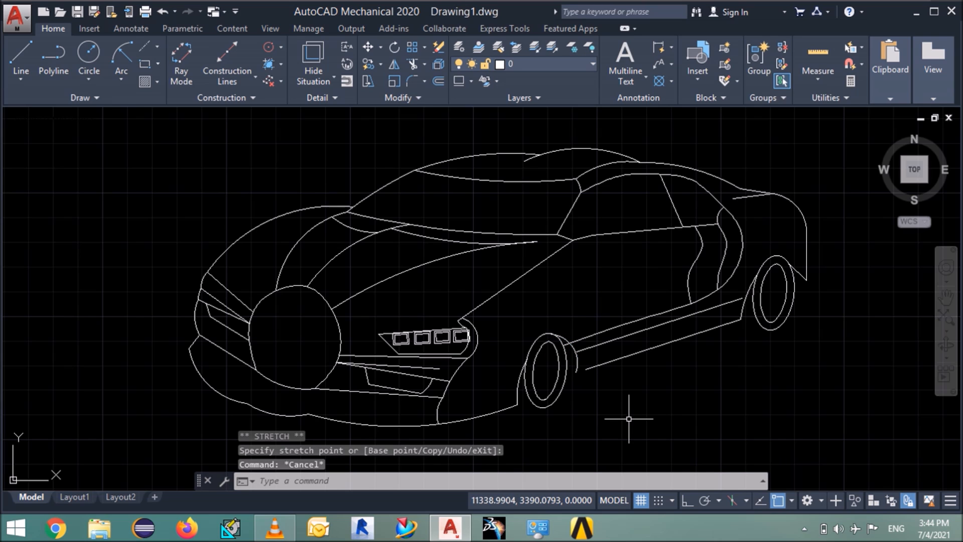
- Extend the bottom side-skirt line forward to the reshaped front wheel-arch arc
{"action": "key", "text": "Return"}
{"action": "key", "text": "Return"}
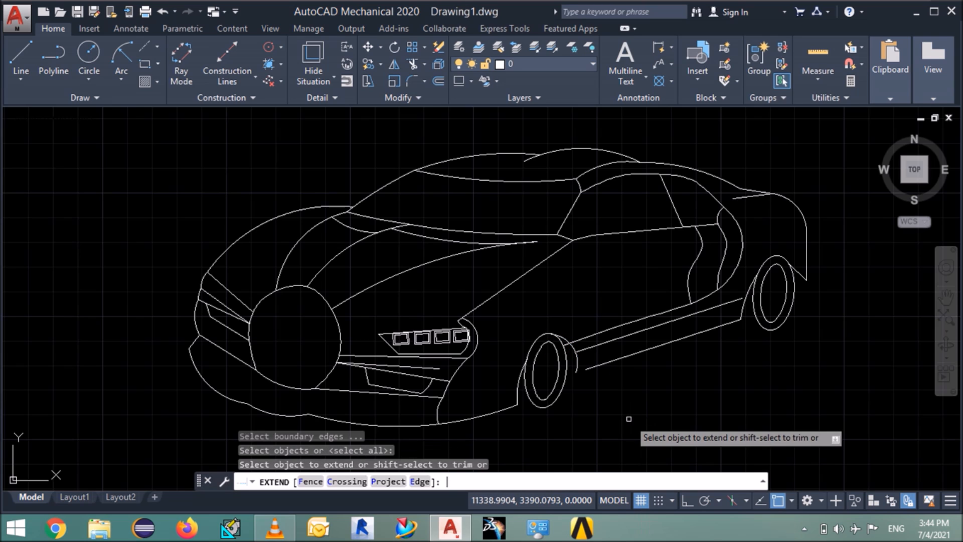
{"action": "left_click", "coordinate": [592, 366]}
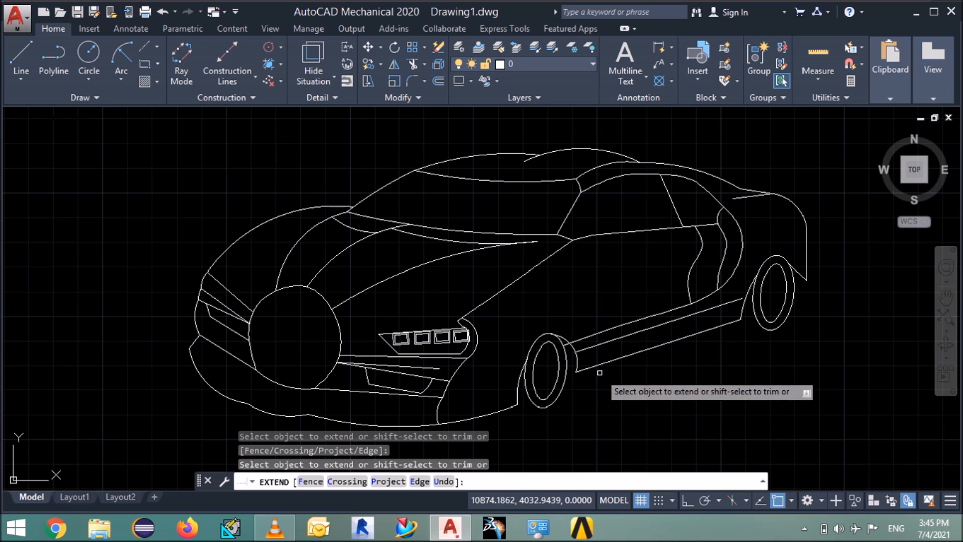
{"action": "key", "text": "Escape"}
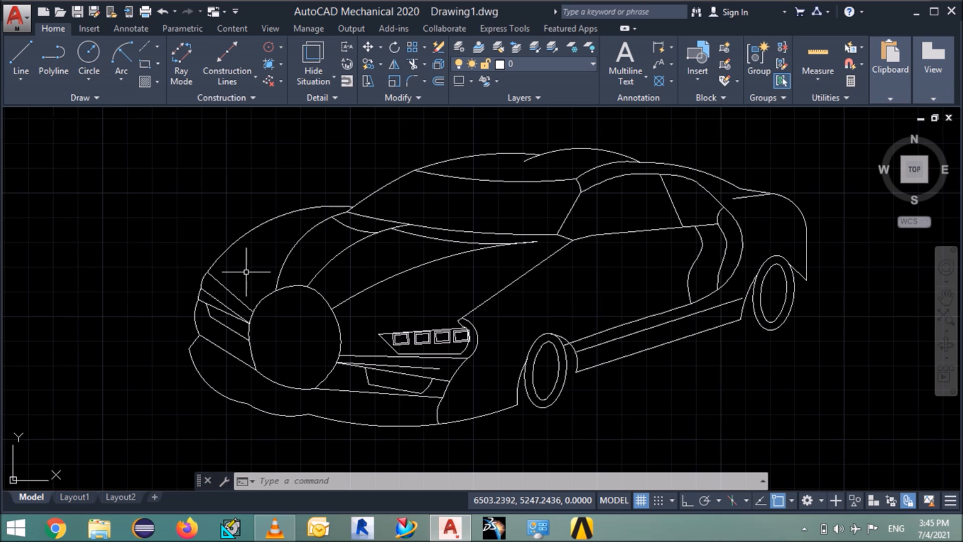
- Draw a short slanted line on the far-side front fender, from beside the grille's top up toward the fender's outer edge
{"action": "type", "text": "L"}
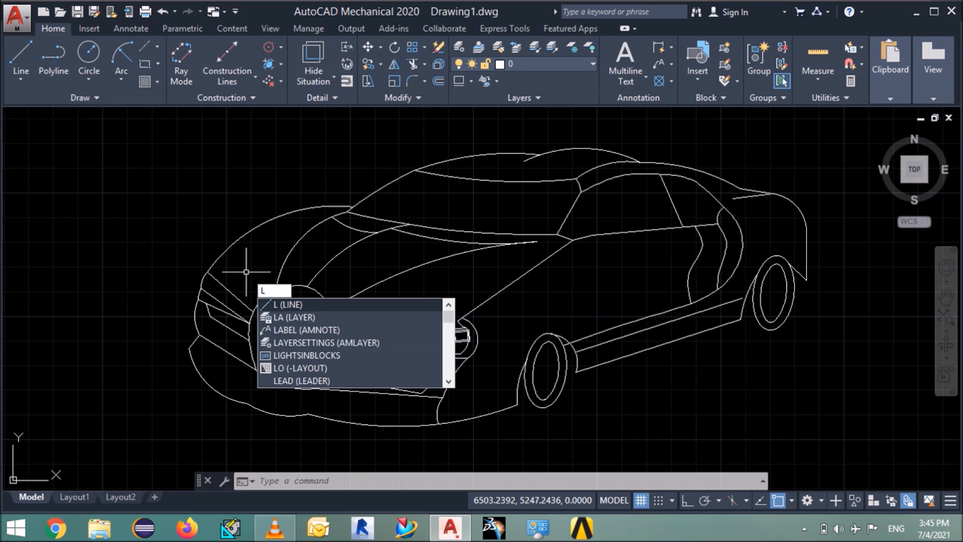
{"action": "key", "text": "Return"}
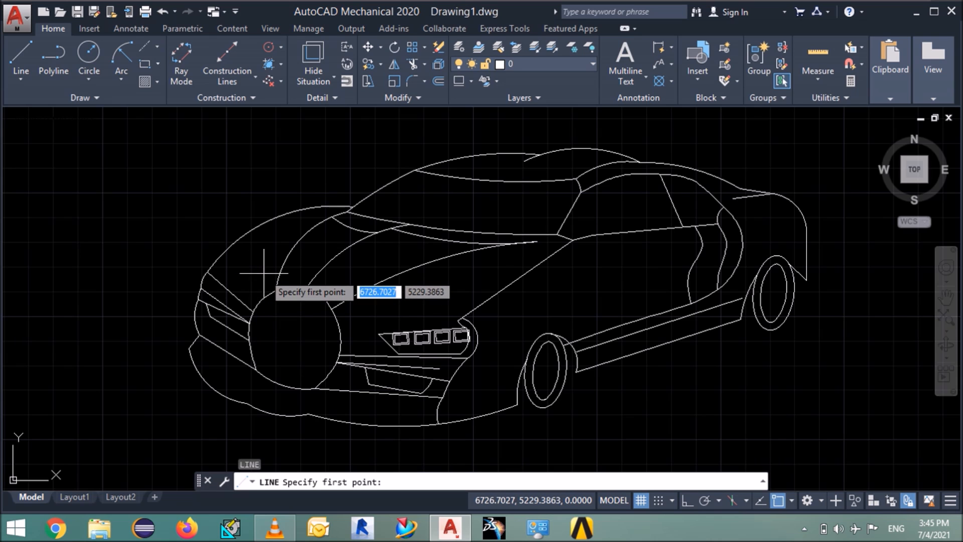
{"action": "left_click", "coordinate": [264, 274]}
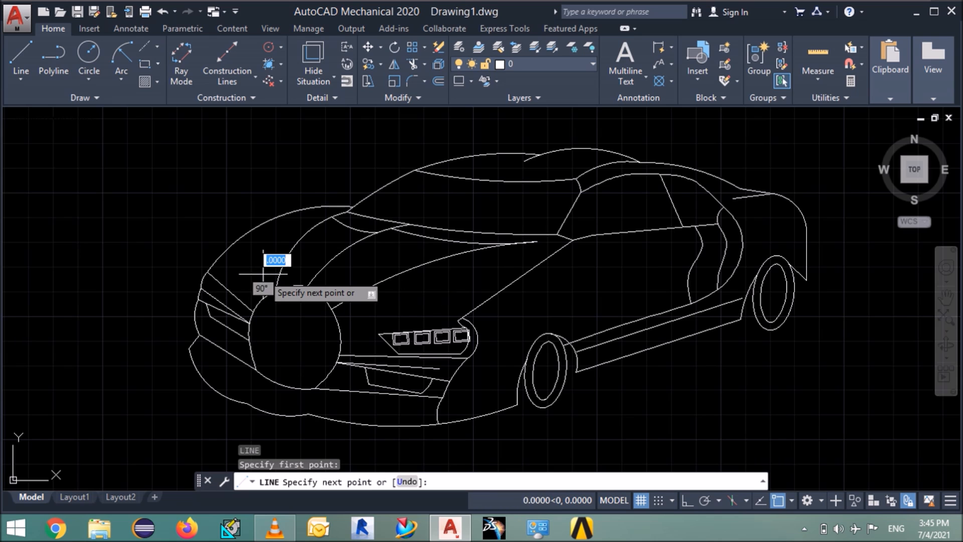
{"action": "left_click", "coordinate": [233, 259]}
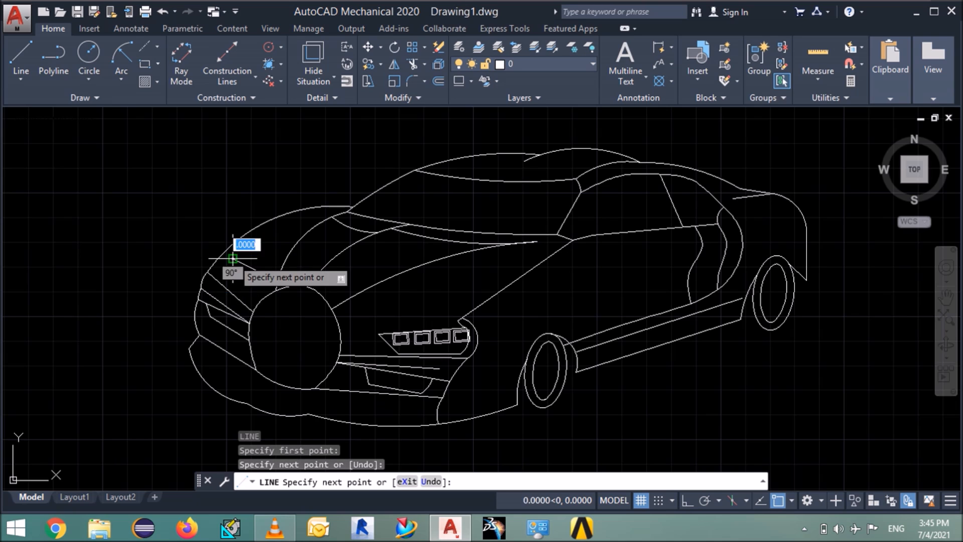
{"action": "key", "text": "Return"}
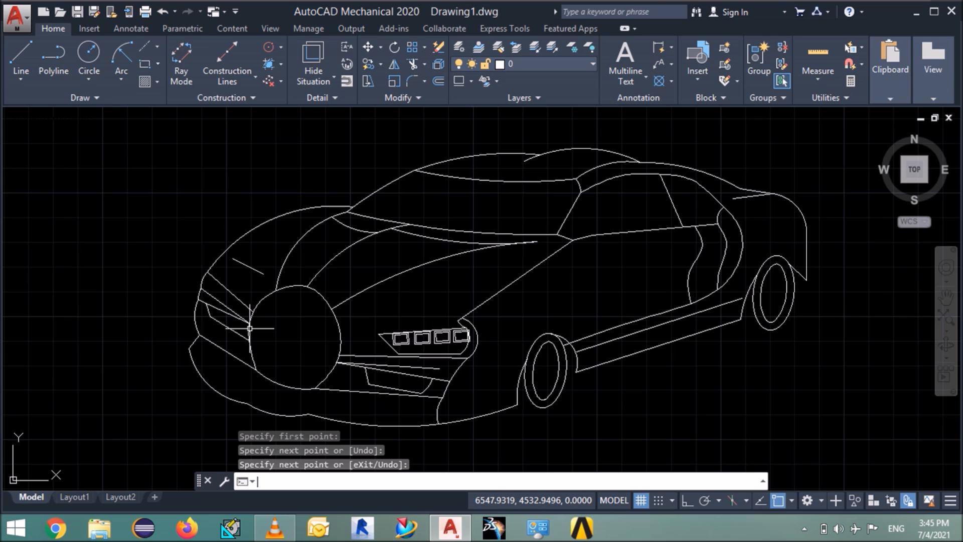
{"action": "key", "text": "Return"}
{"action": "key", "text": "Escape"}
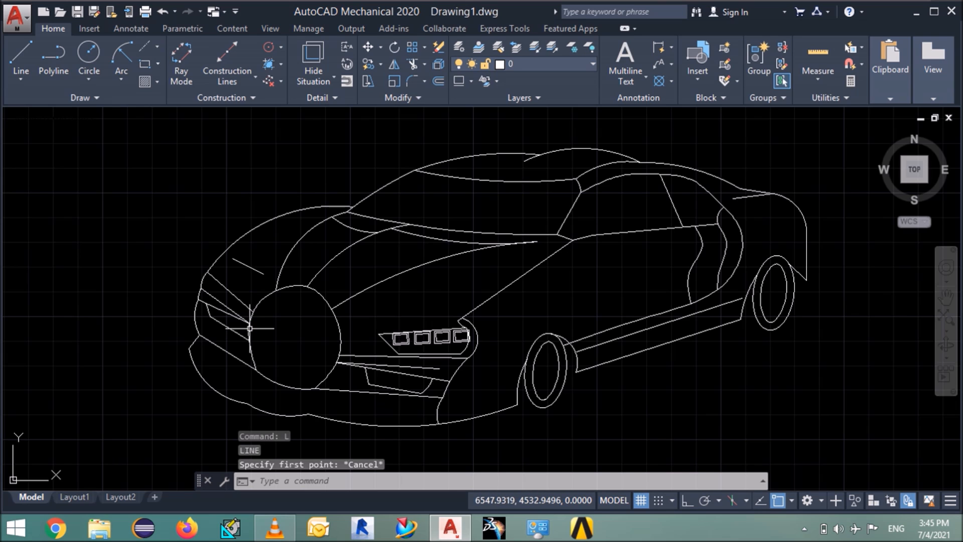
- Offset the short fender line by 200 toward its lower side
{"action": "type", "text": "off"}
{"action": "key", "text": "Return"}
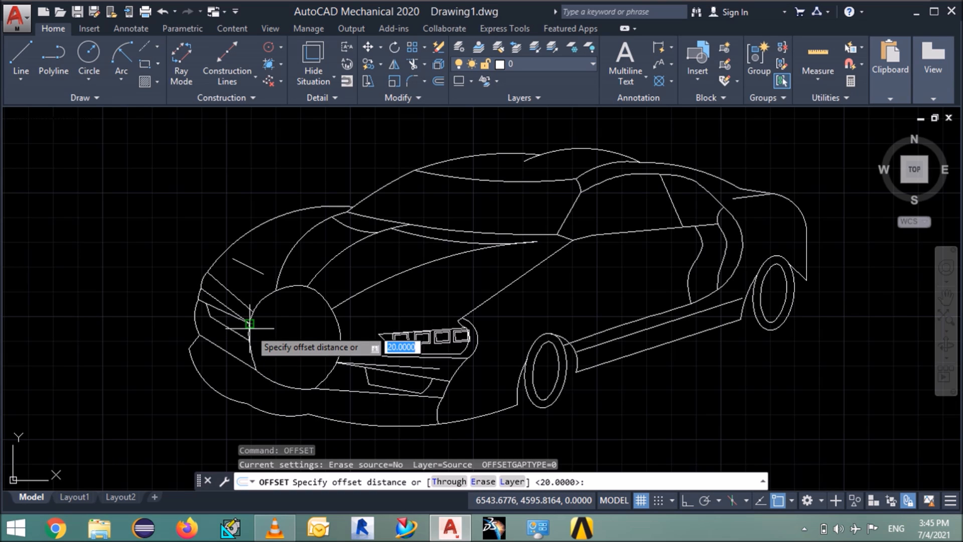
{"action": "type", "text": "200"}
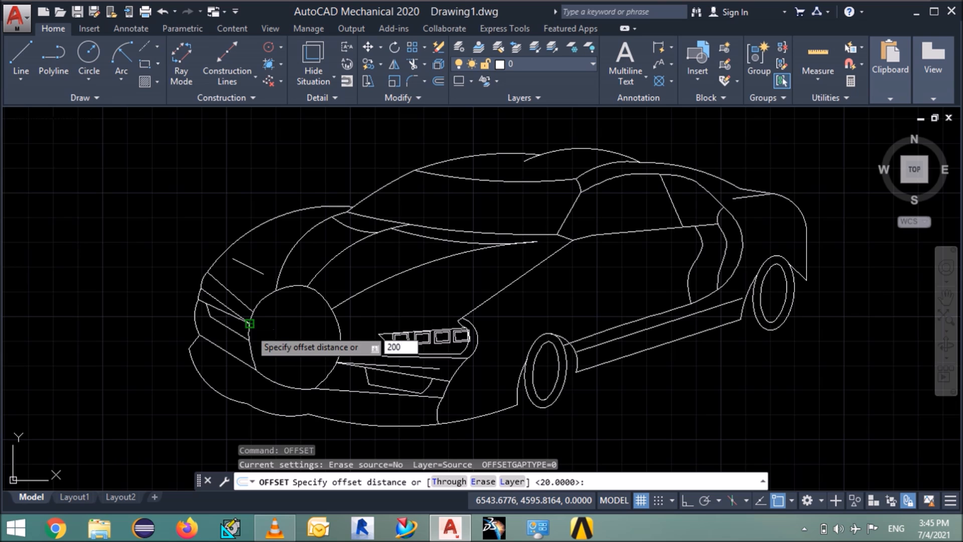
{"action": "key", "text": "Return"}
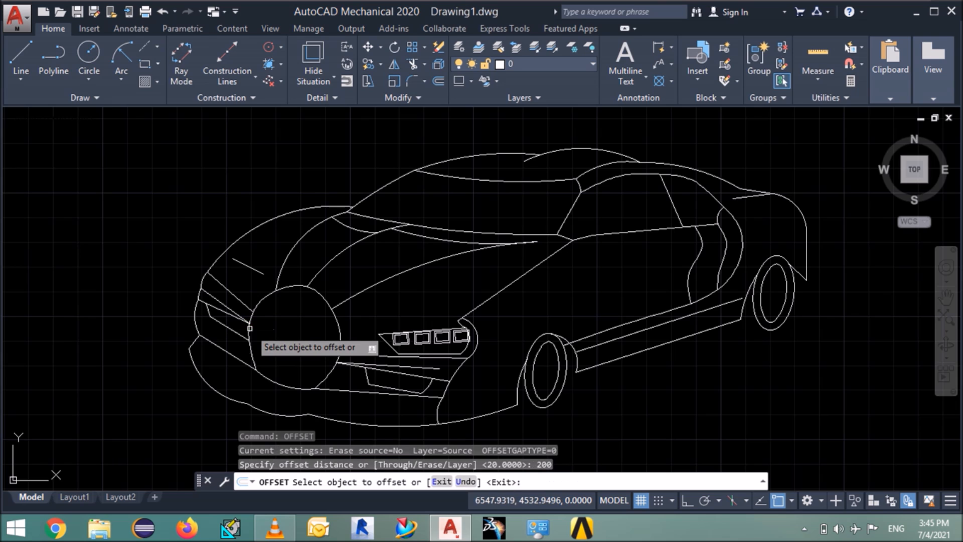
{"action": "left_click", "coordinate": [249, 267]}
{"action": "left_click", "coordinate": [243, 295]}
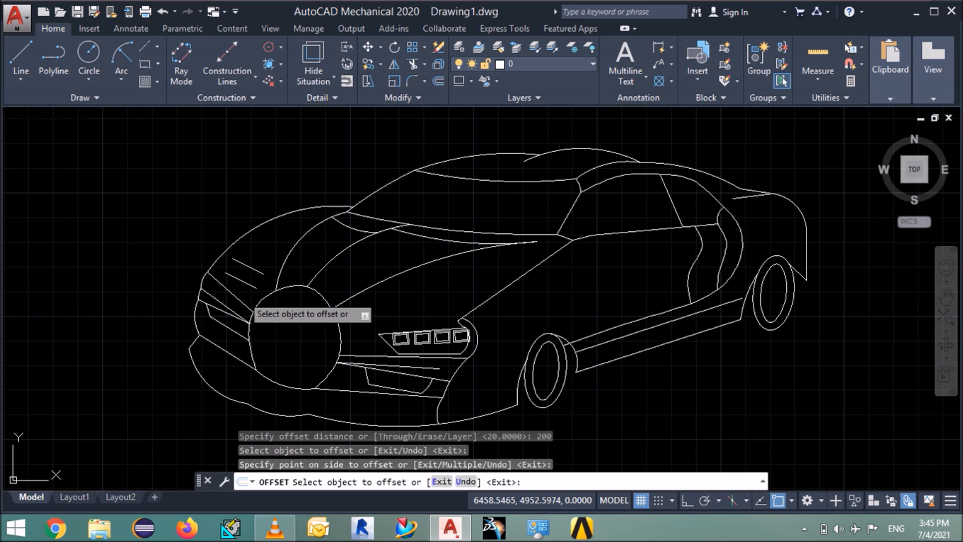
{"action": "key", "text": "Escape"}
- Draw an arc joining the inner ends of the two short parallel lines on the far-side front fender, curving back onto the upper line
{"action": "type", "text": "a"}
{"action": "key", "text": "Return"}
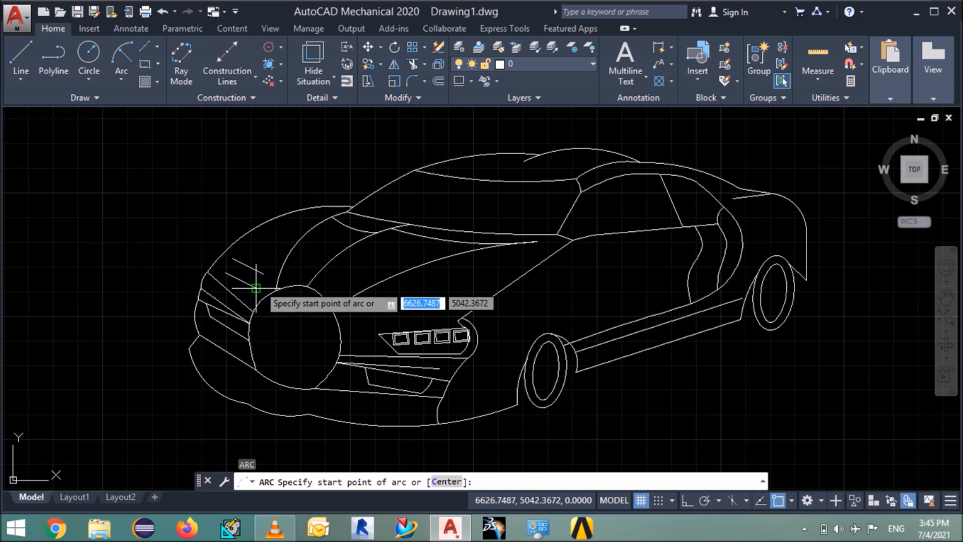
{"action": "left_click", "coordinate": [257, 286]}
{"action": "left_click", "coordinate": [263, 274]}
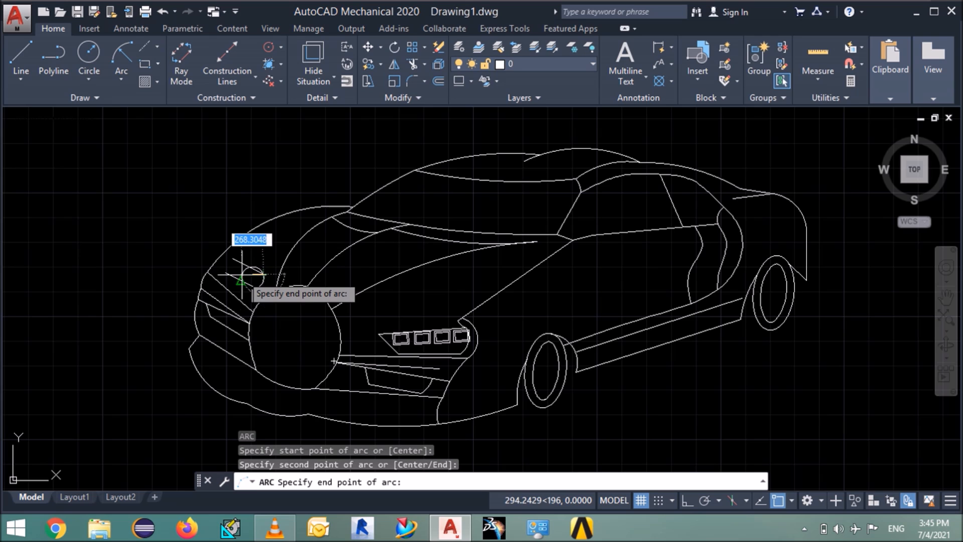
{"action": "left_click", "coordinate": [248, 266]}
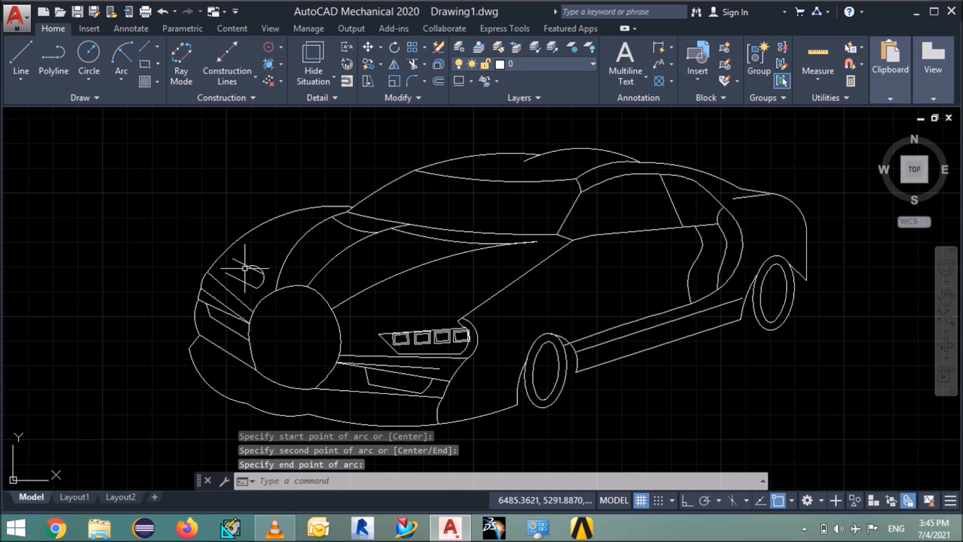
- Trim the excess of the small arc extending beyond the upper fender line
{"action": "type", "text": "tr"}
{"action": "key", "text": "Return"}
{"action": "key", "text": "Return"}
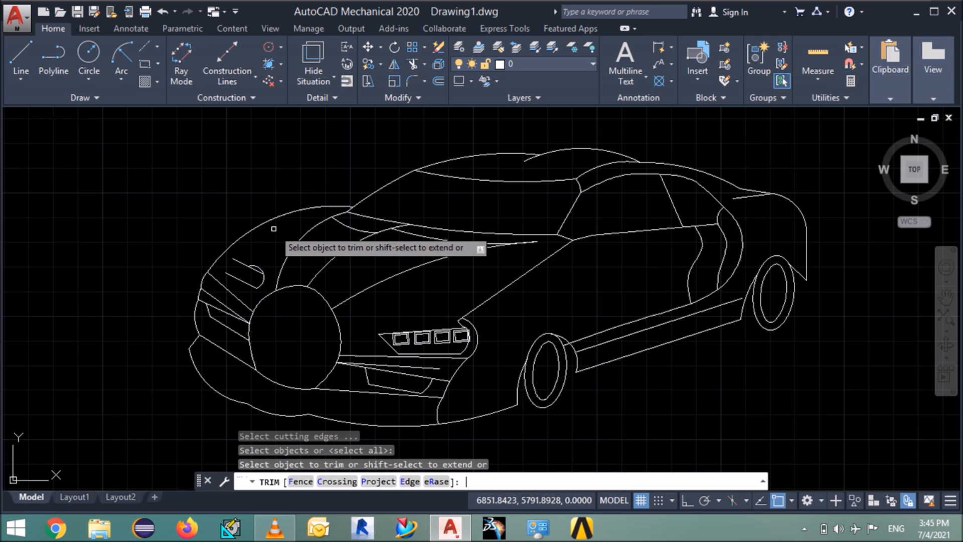
{"action": "left_click", "coordinate": [254, 265]}
{"action": "key", "text": "Escape"}
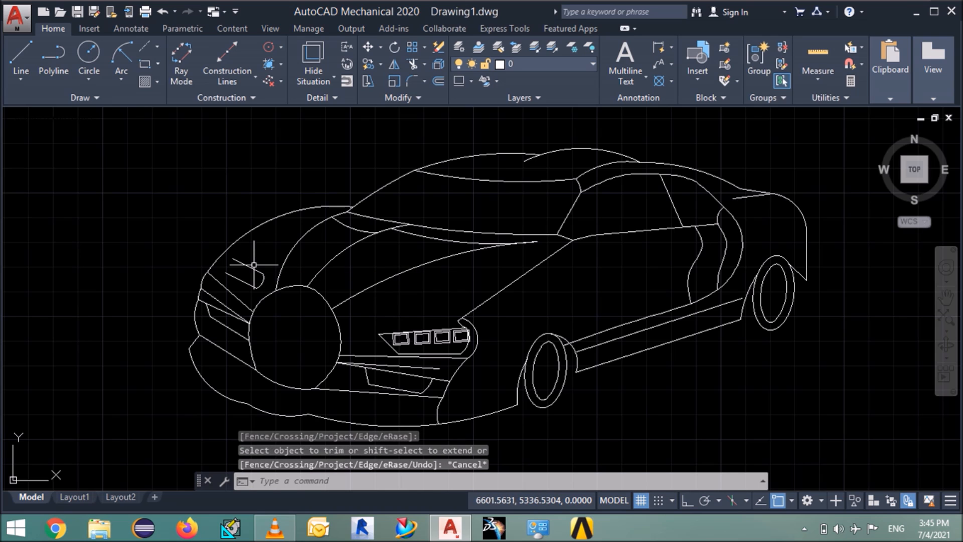
- Draw a short slanted line from the upper fender line's outer end down to the lower parallel line
{"action": "type", "text": "l"}
{"action": "key", "text": "Return"}
{"action": "left_click", "coordinate": [232, 258]}
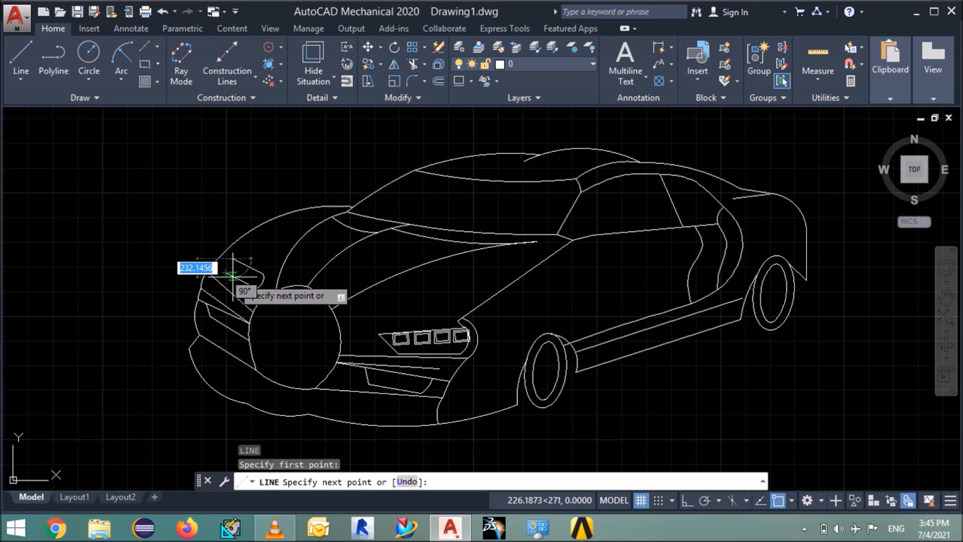
{"action": "left_click", "coordinate": [234, 272]}
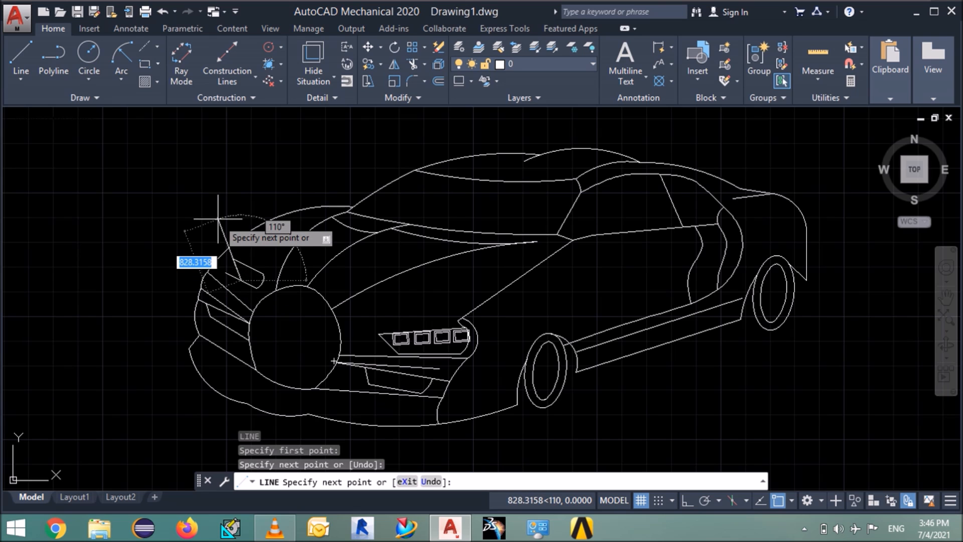
{"action": "key", "text": "Escape"}
- Try trimming the lower fender line's overhang outside the new slanted closing line, and undo that trim
{"action": "type", "text": "tr"}
{"action": "key", "text": "Return"}
{"action": "key", "text": "Return"}
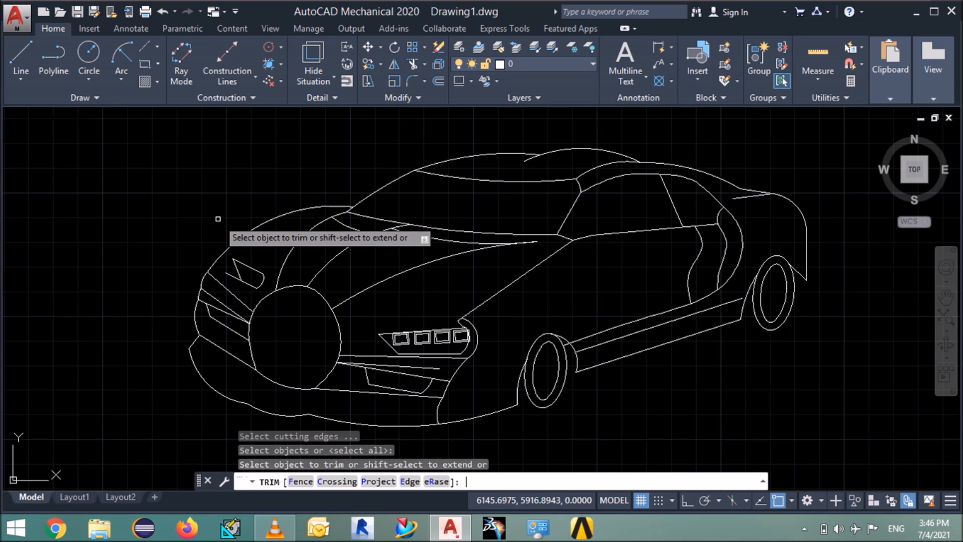
{"action": "left_click", "coordinate": [233, 274]}
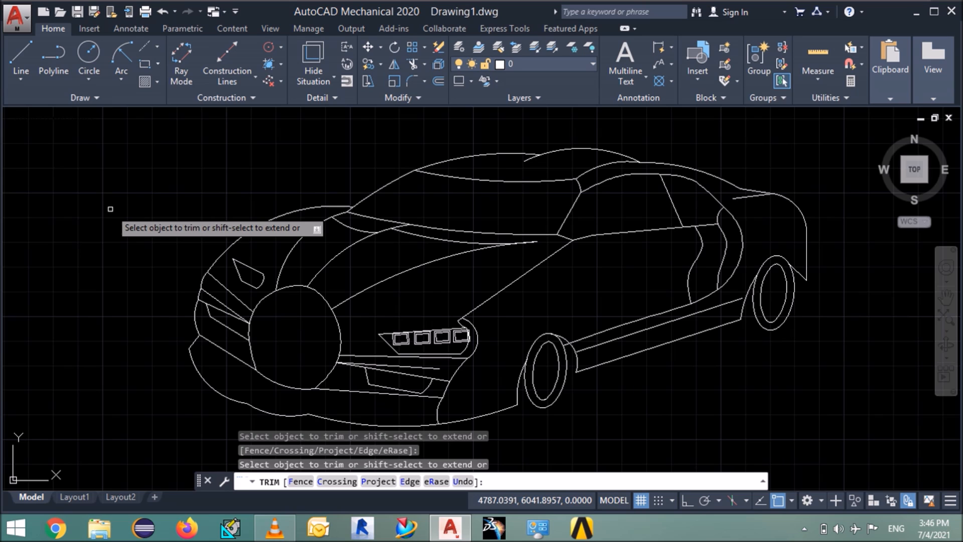
{"action": "key", "text": "ctrl+z"}
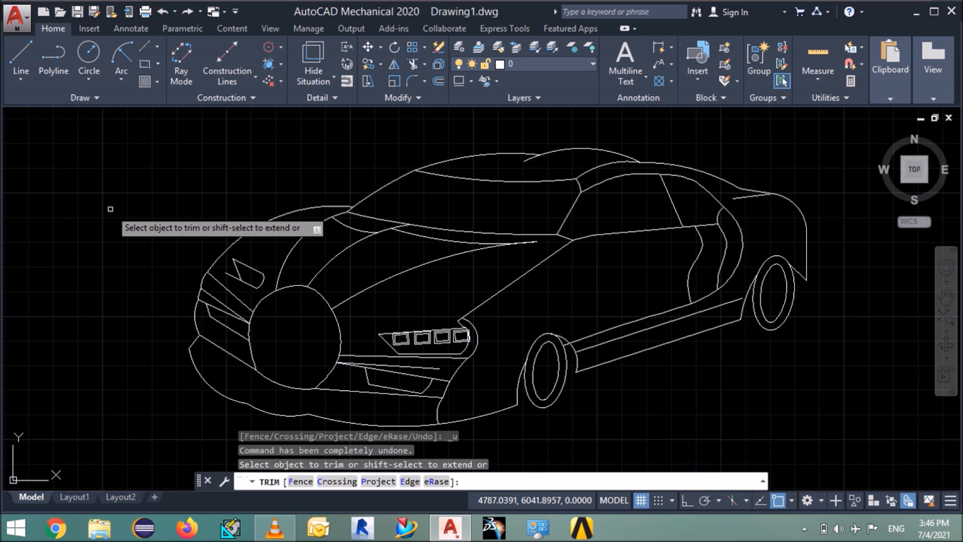